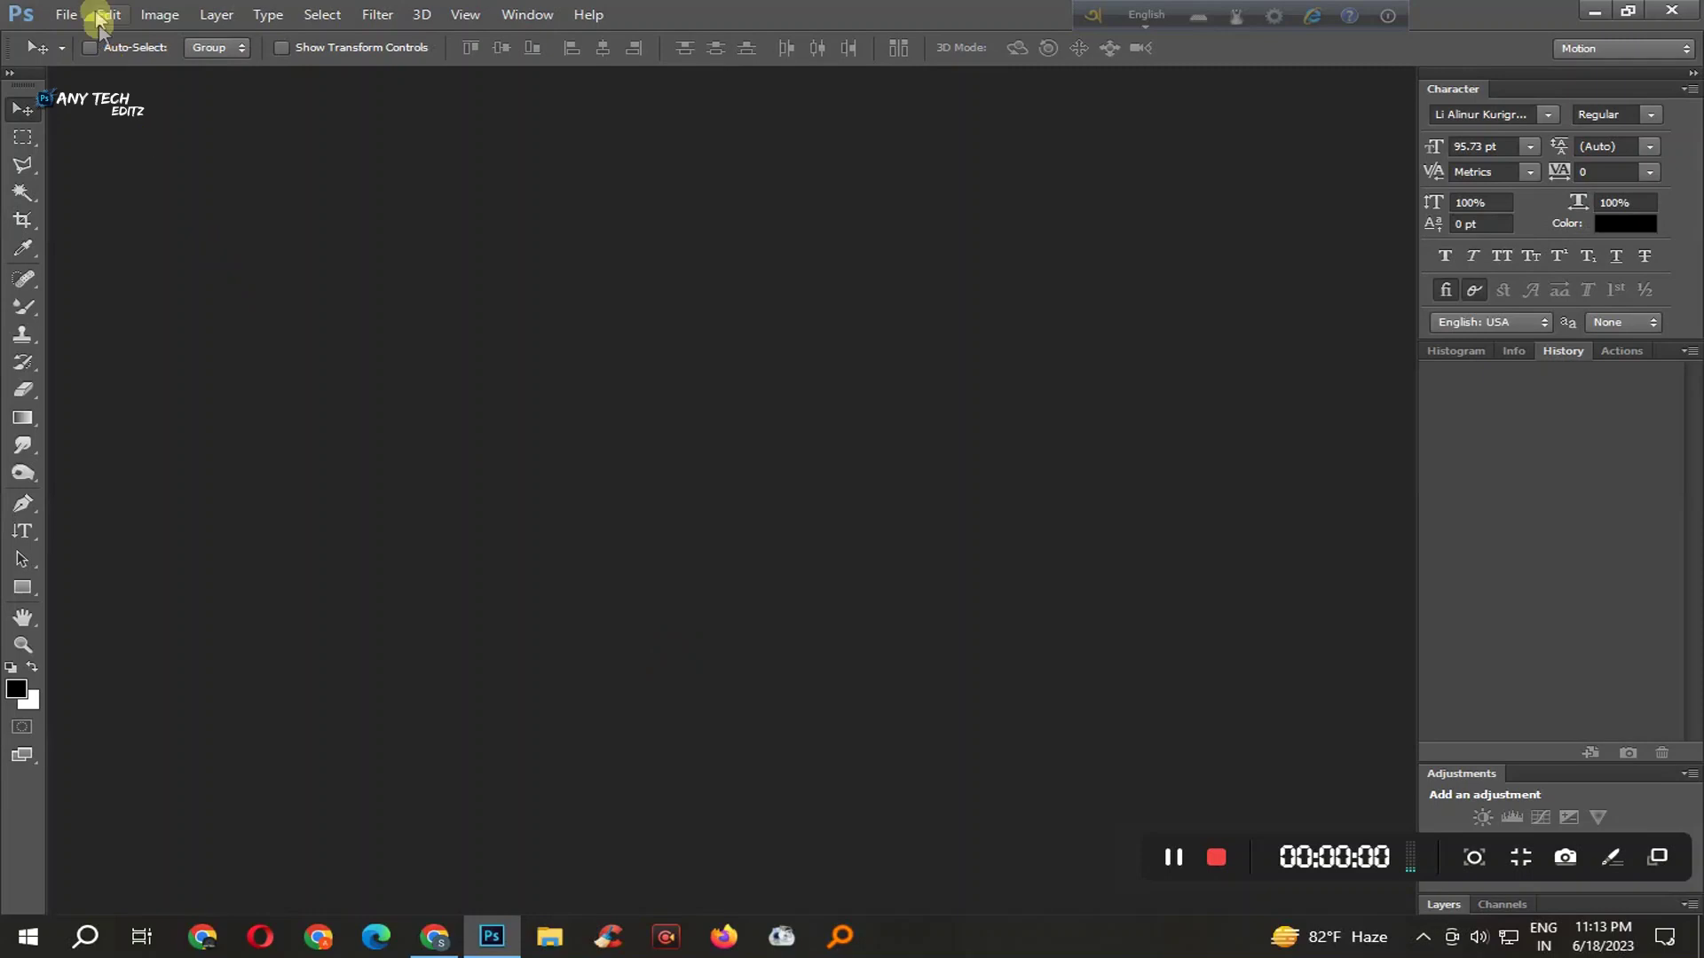
# - Open 02.jpg from the Downloads\tutorial folder
pyautogui.click(66, 14)
pyautogui.click(245, 58)
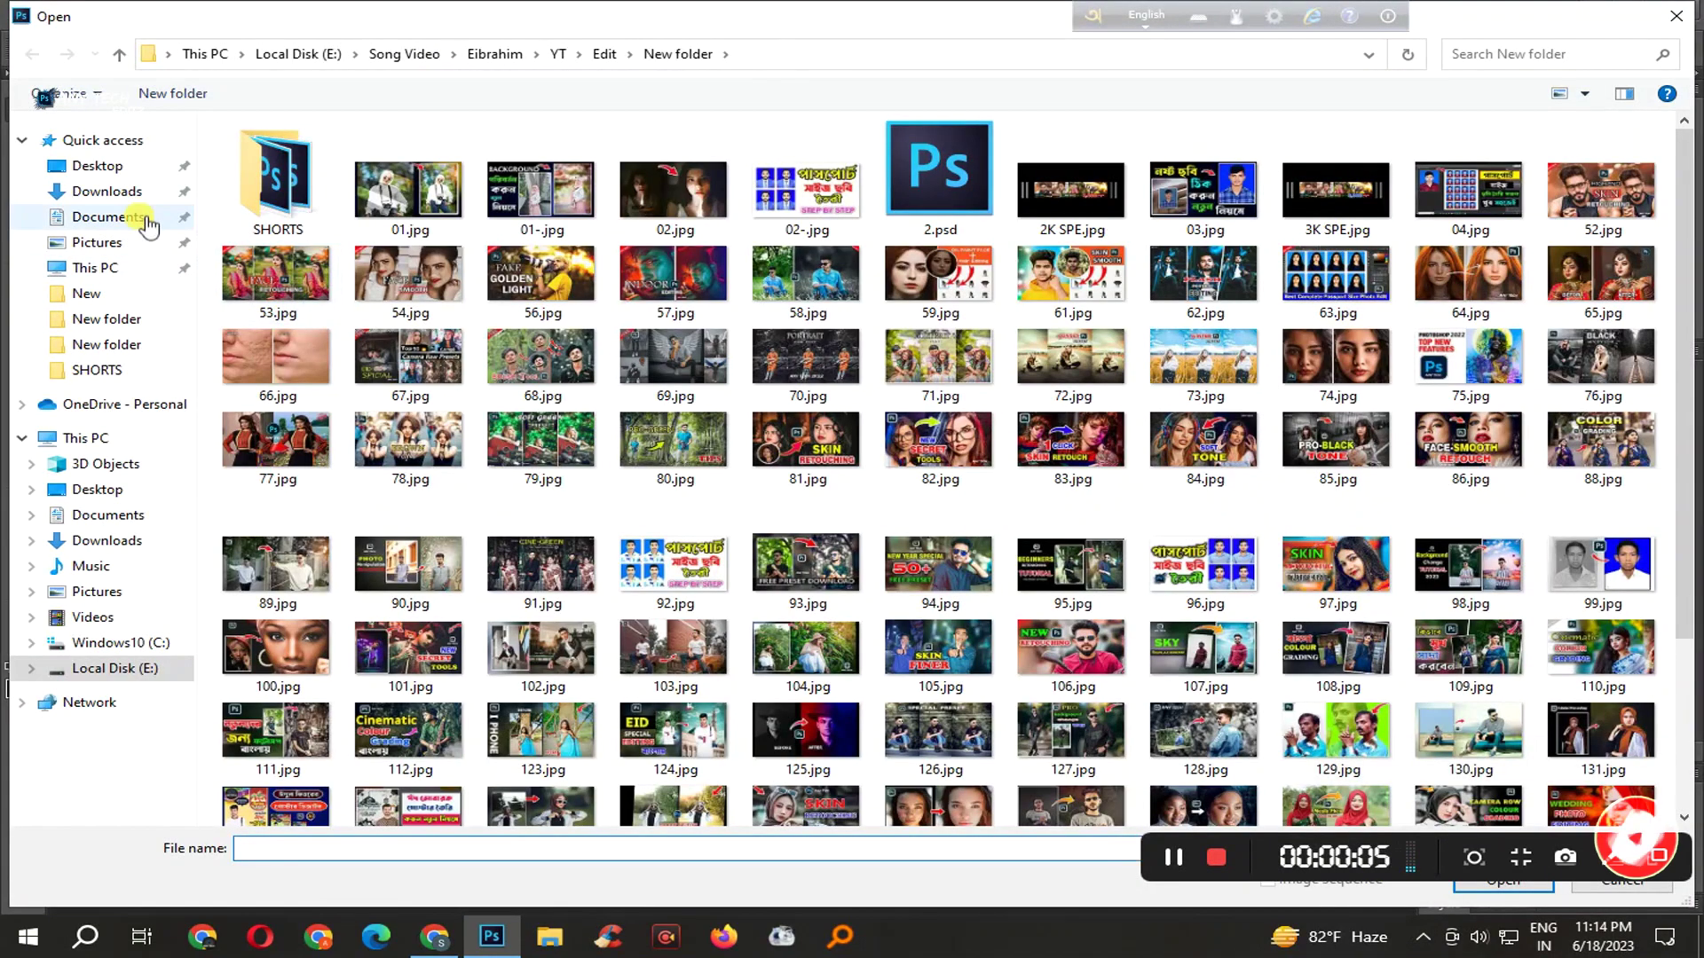
pyautogui.click(133, 192)
pyautogui.doubleClick(266, 182)
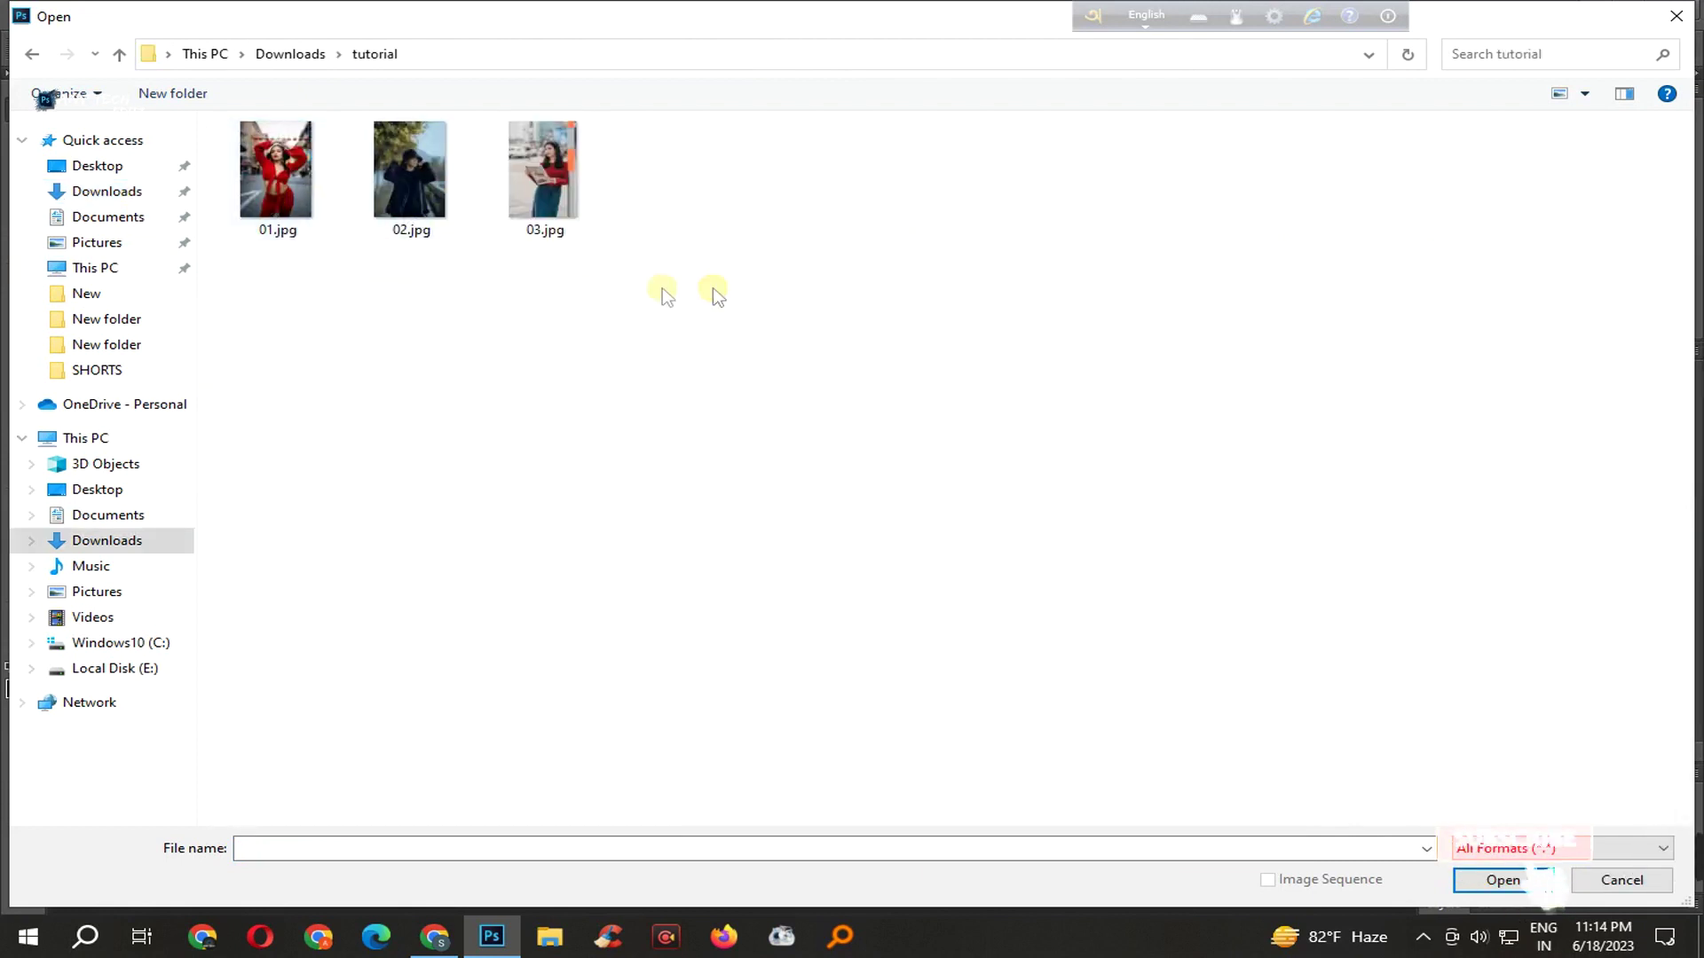
pyautogui.doubleClick(409, 169)
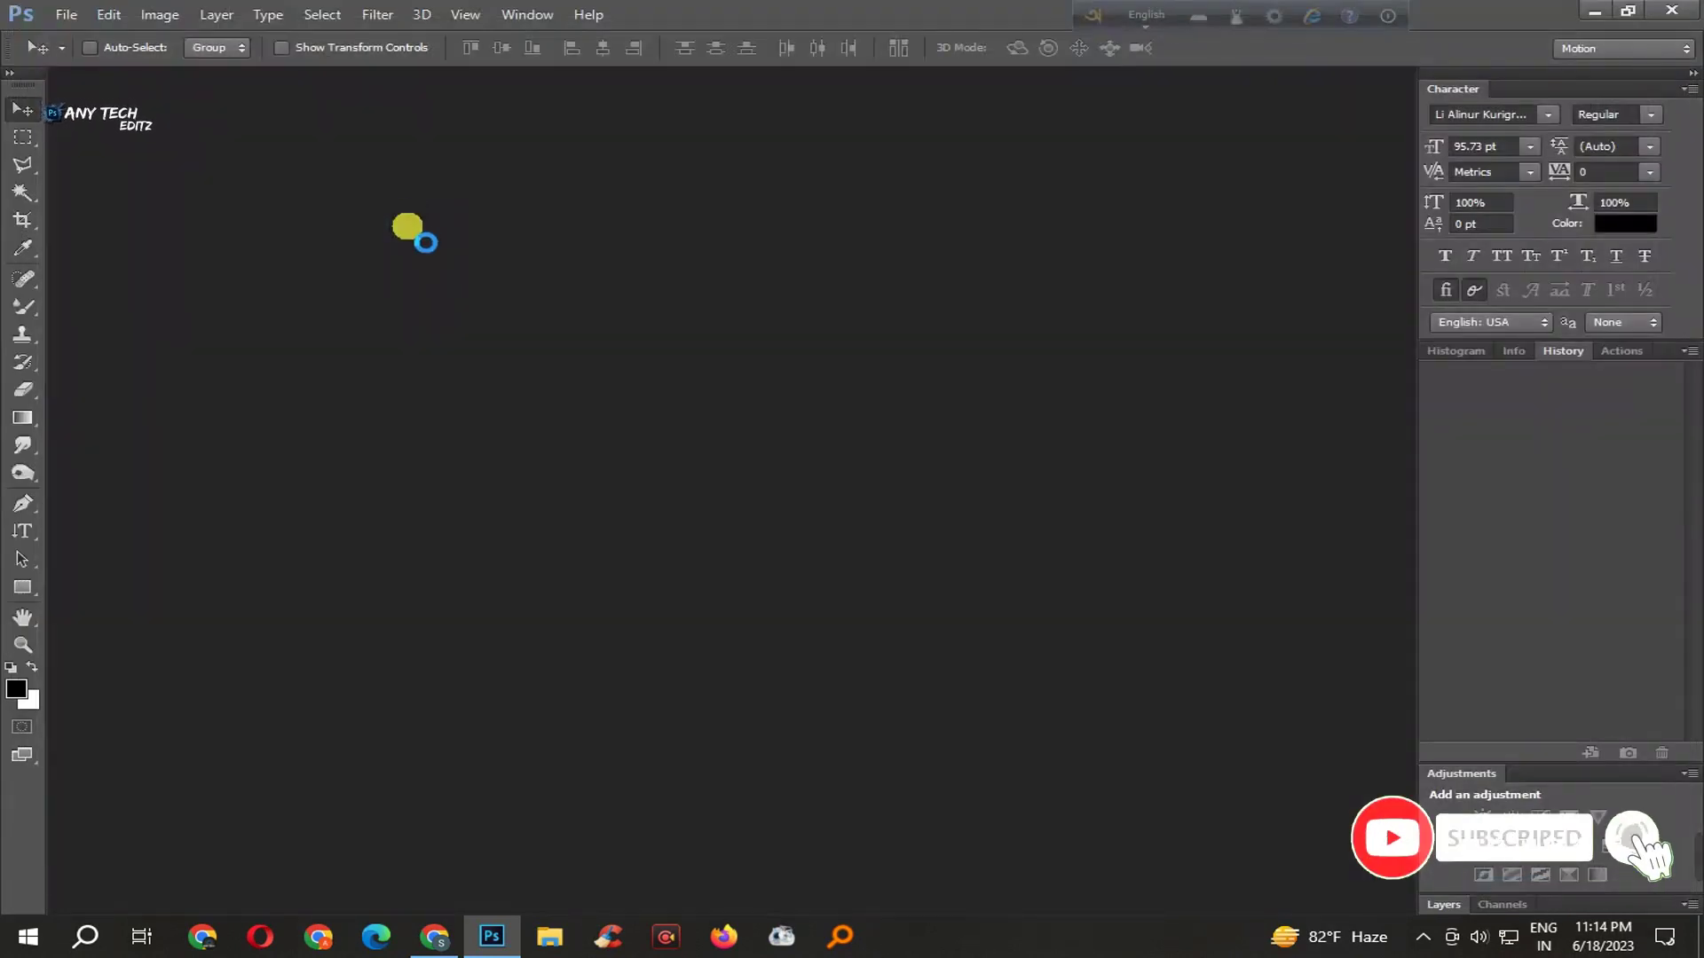
# - Dock the document window and duplicate the Background layer
pyautogui.moveTo(206, 78); pyautogui.dragTo(557, 68)
pyautogui.click(1439, 903)
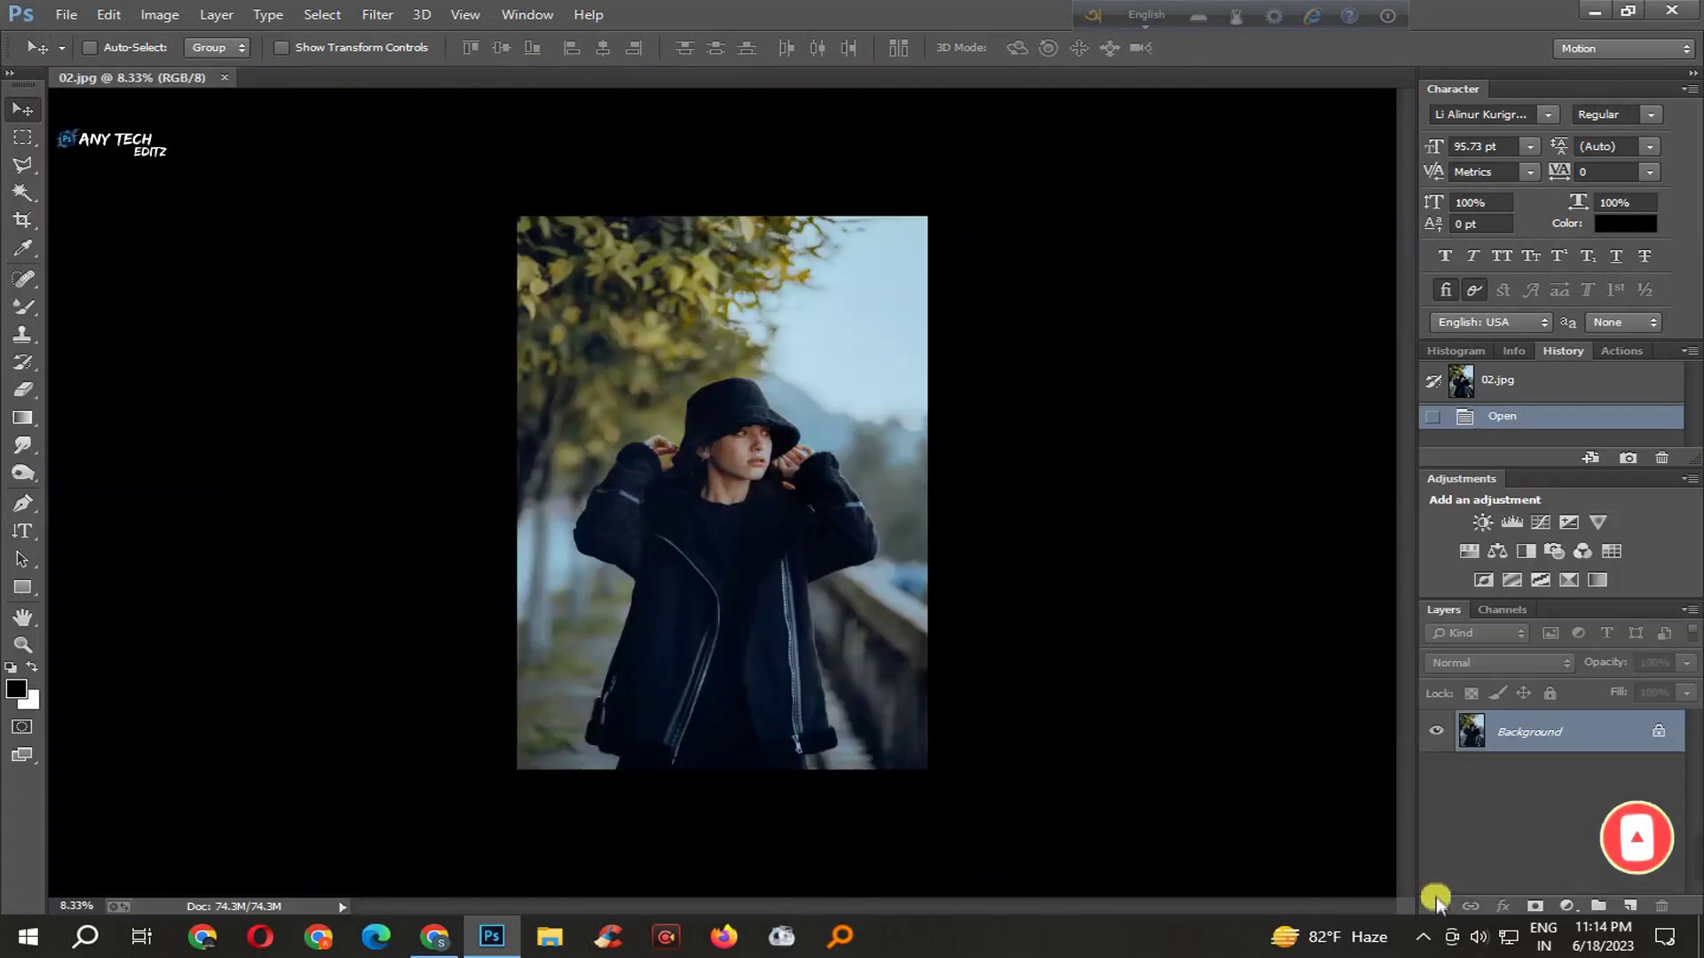
pyautogui.moveTo(1612, 735); pyautogui.dragTo(1629, 905)
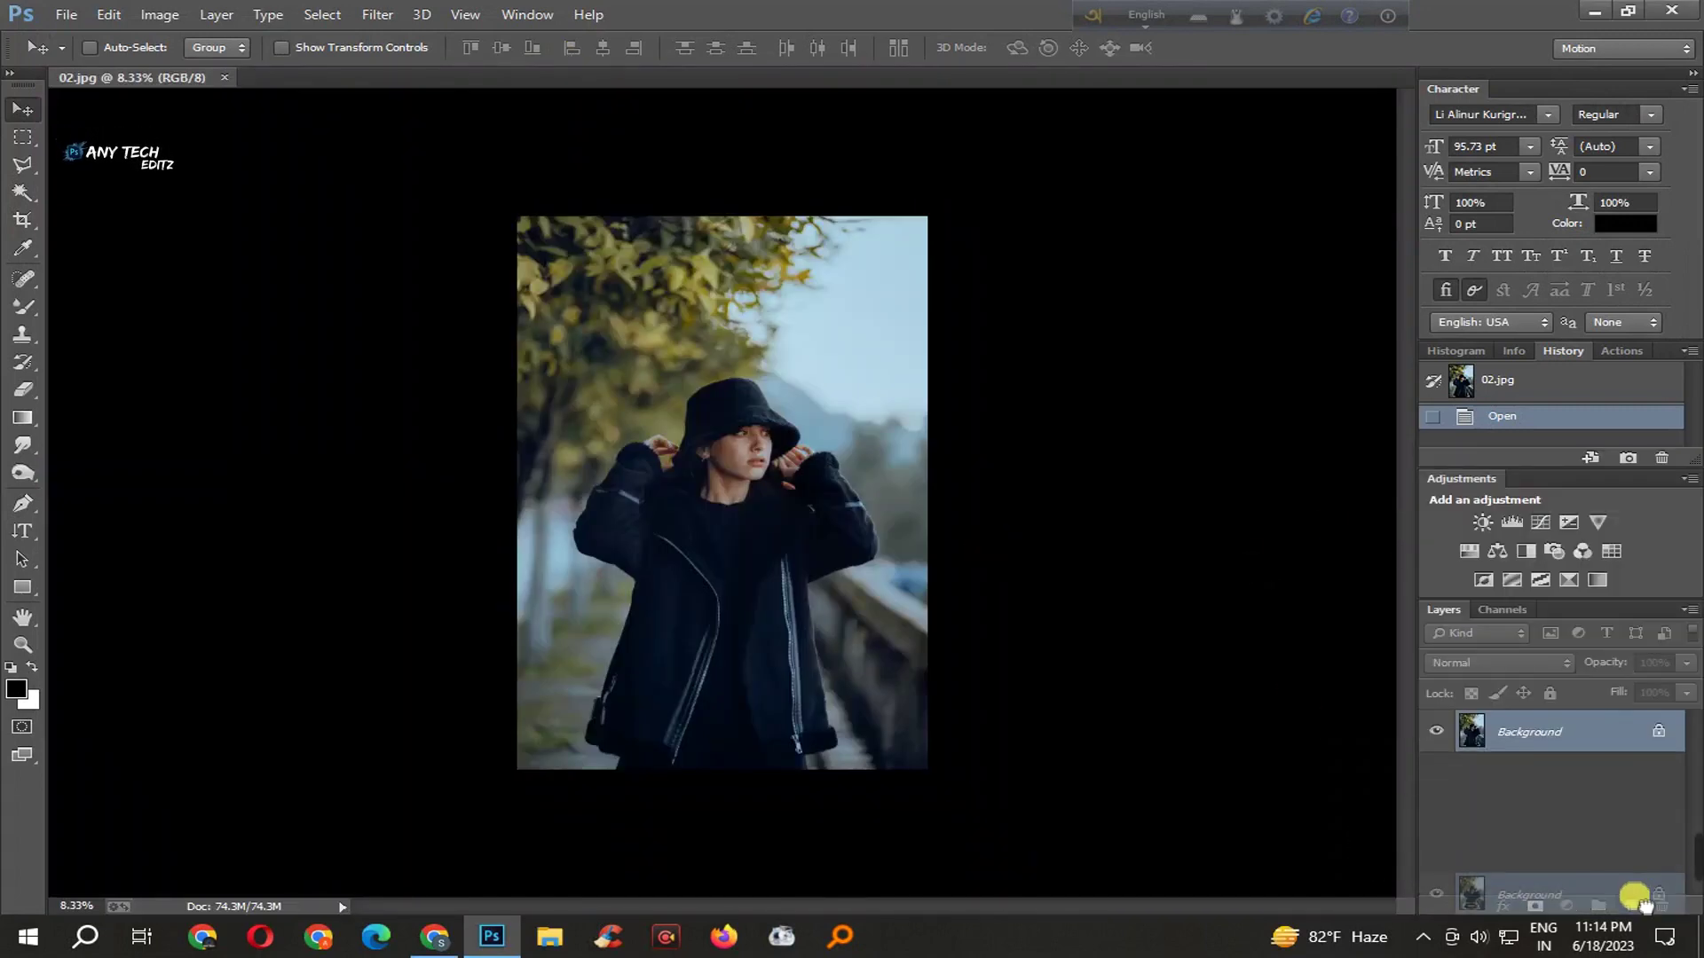
# - Zoom in on the face and spot-heal the blemishes on her cheek and chin
pyautogui.click(24, 646)
pyautogui.moveTo(704, 426)
pyautogui.mouseDown()
pyautogui.moveTo(905, 369)
pyautogui.moveTo(993, 410)
pyautogui.mouseUp()
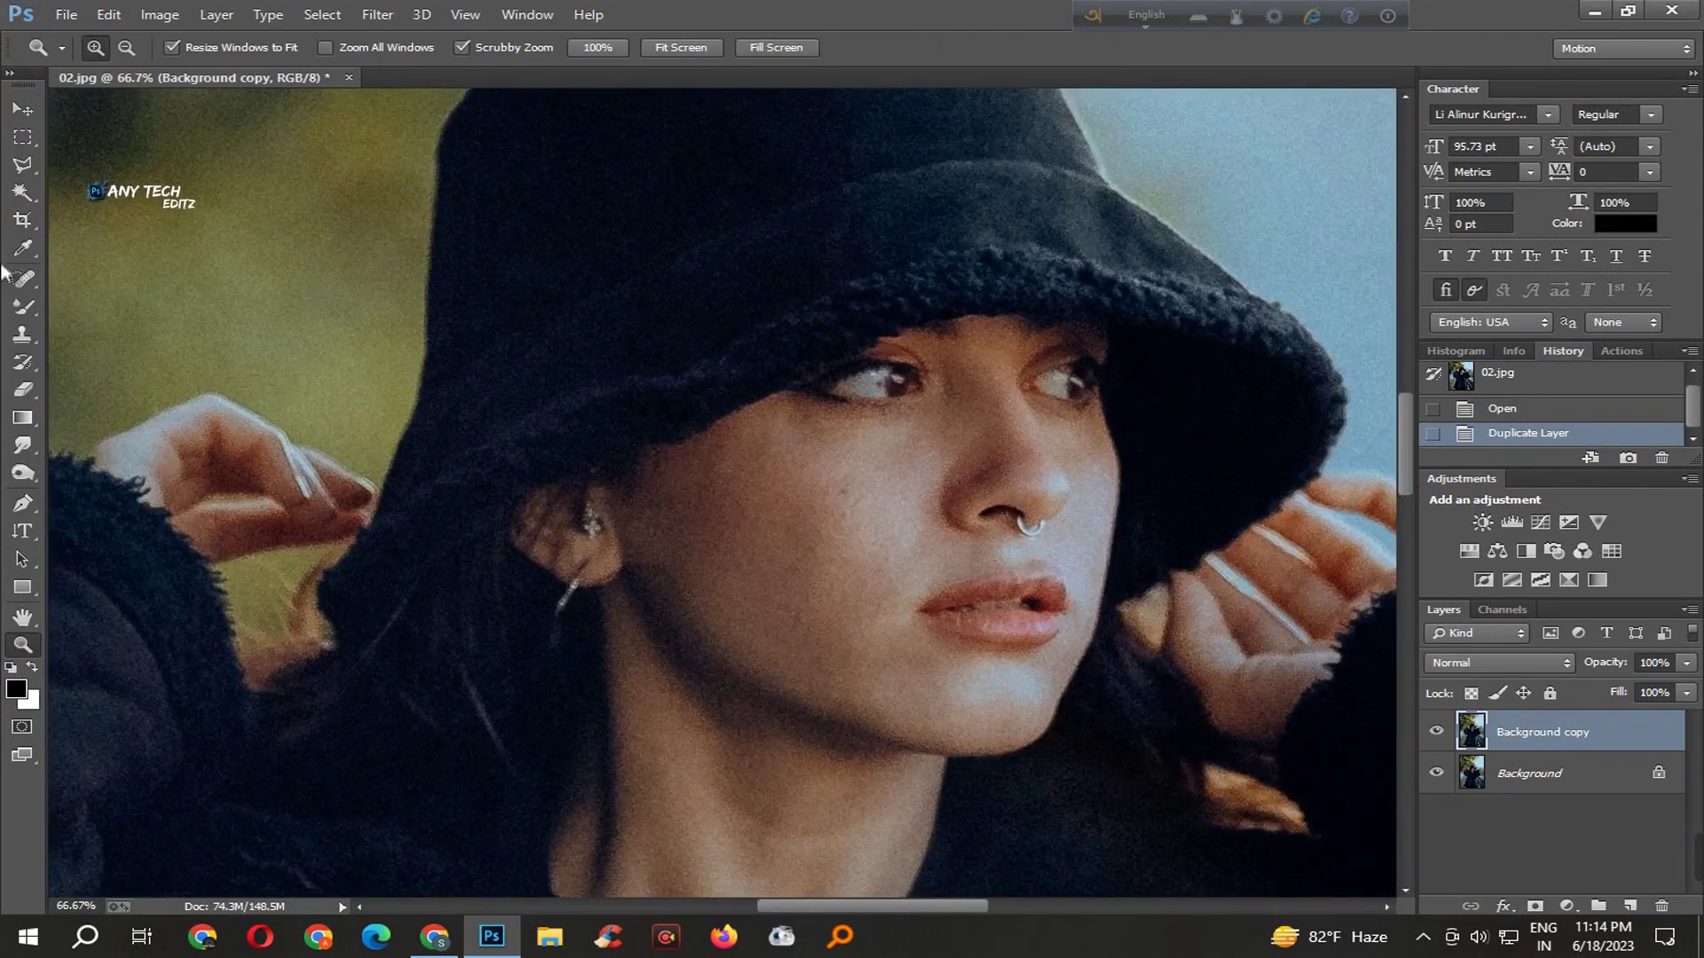
pyautogui.rightClick(14, 280)
pyautogui.click(144, 276)
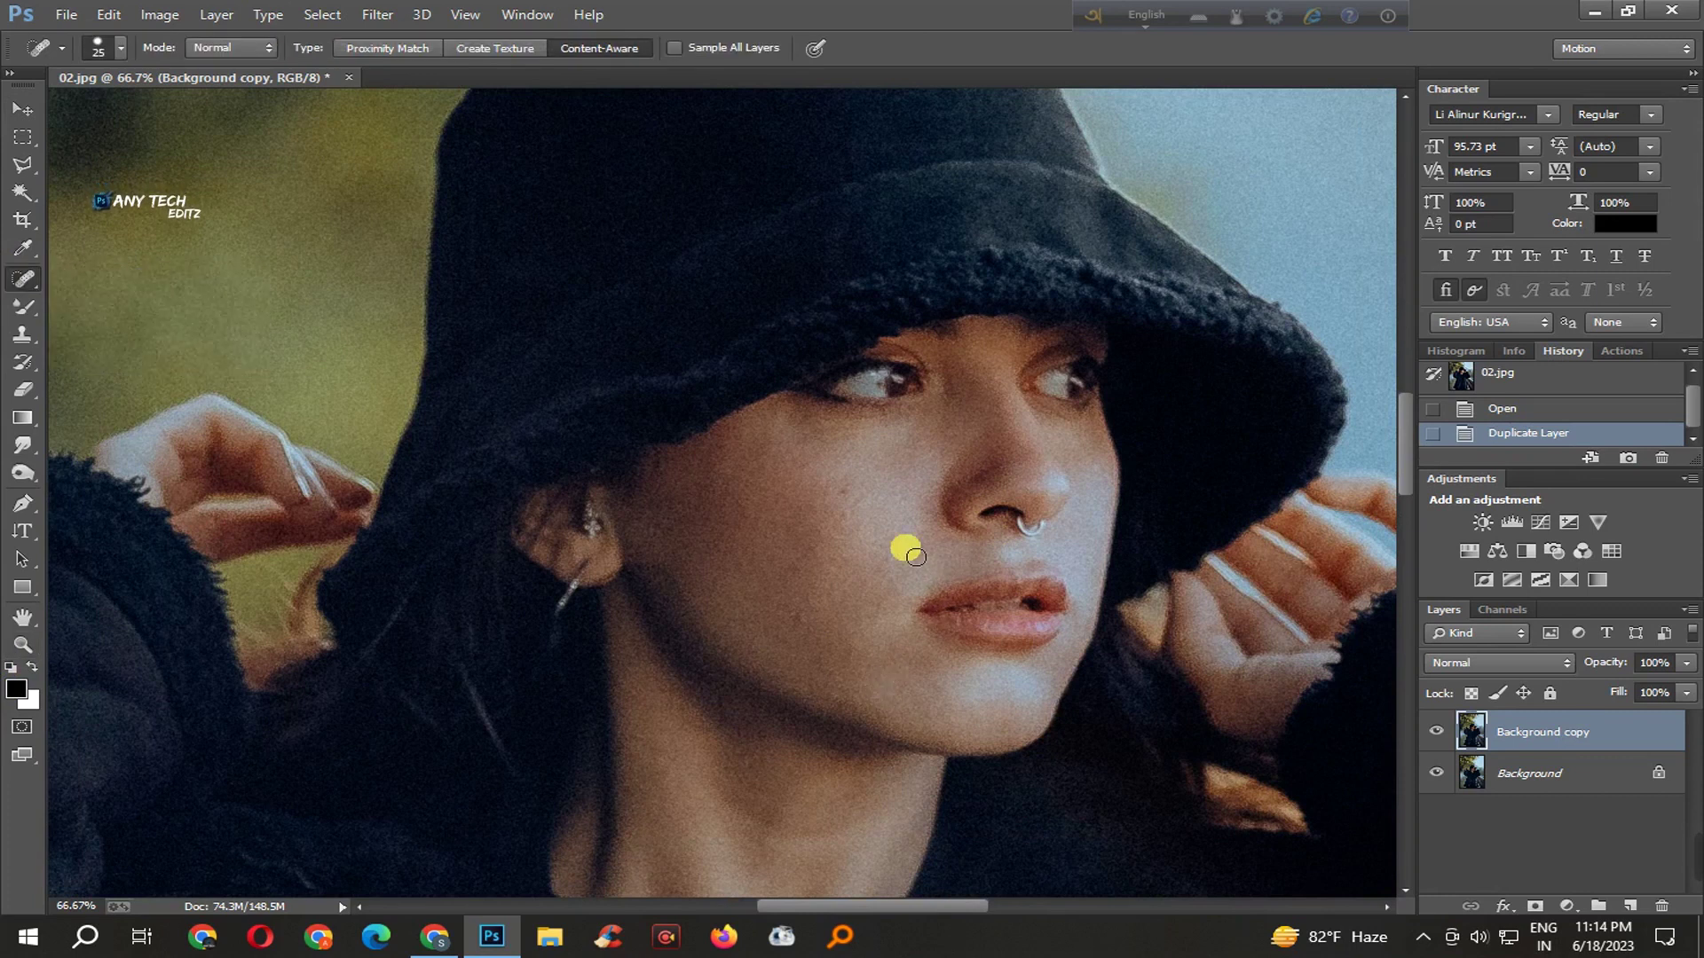
pyautogui.click(853, 499)
pyautogui.click(837, 564)
pyautogui.click(803, 615)
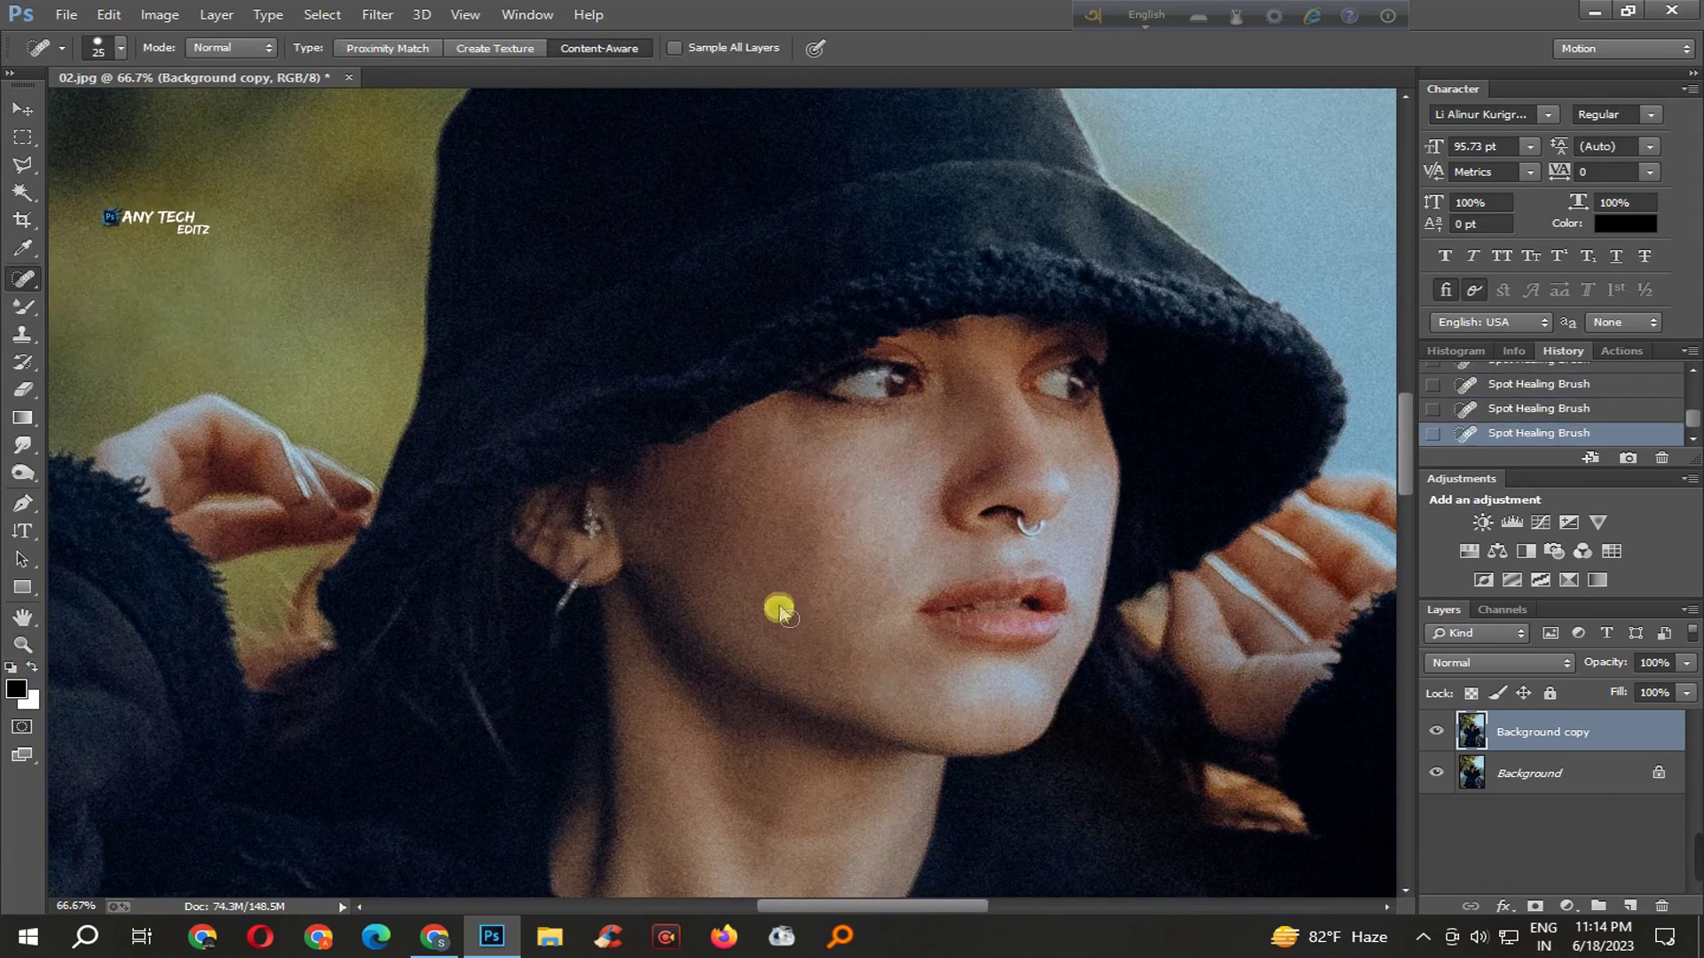
pyautogui.click(844, 502)
pyautogui.click(837, 570)
pyautogui.click(929, 714)
pyautogui.moveTo(929, 714)
pyautogui.mouseDown()
pyautogui.moveTo(669, 495)
pyautogui.moveTo(695, 717)
pyautogui.mouseUp()
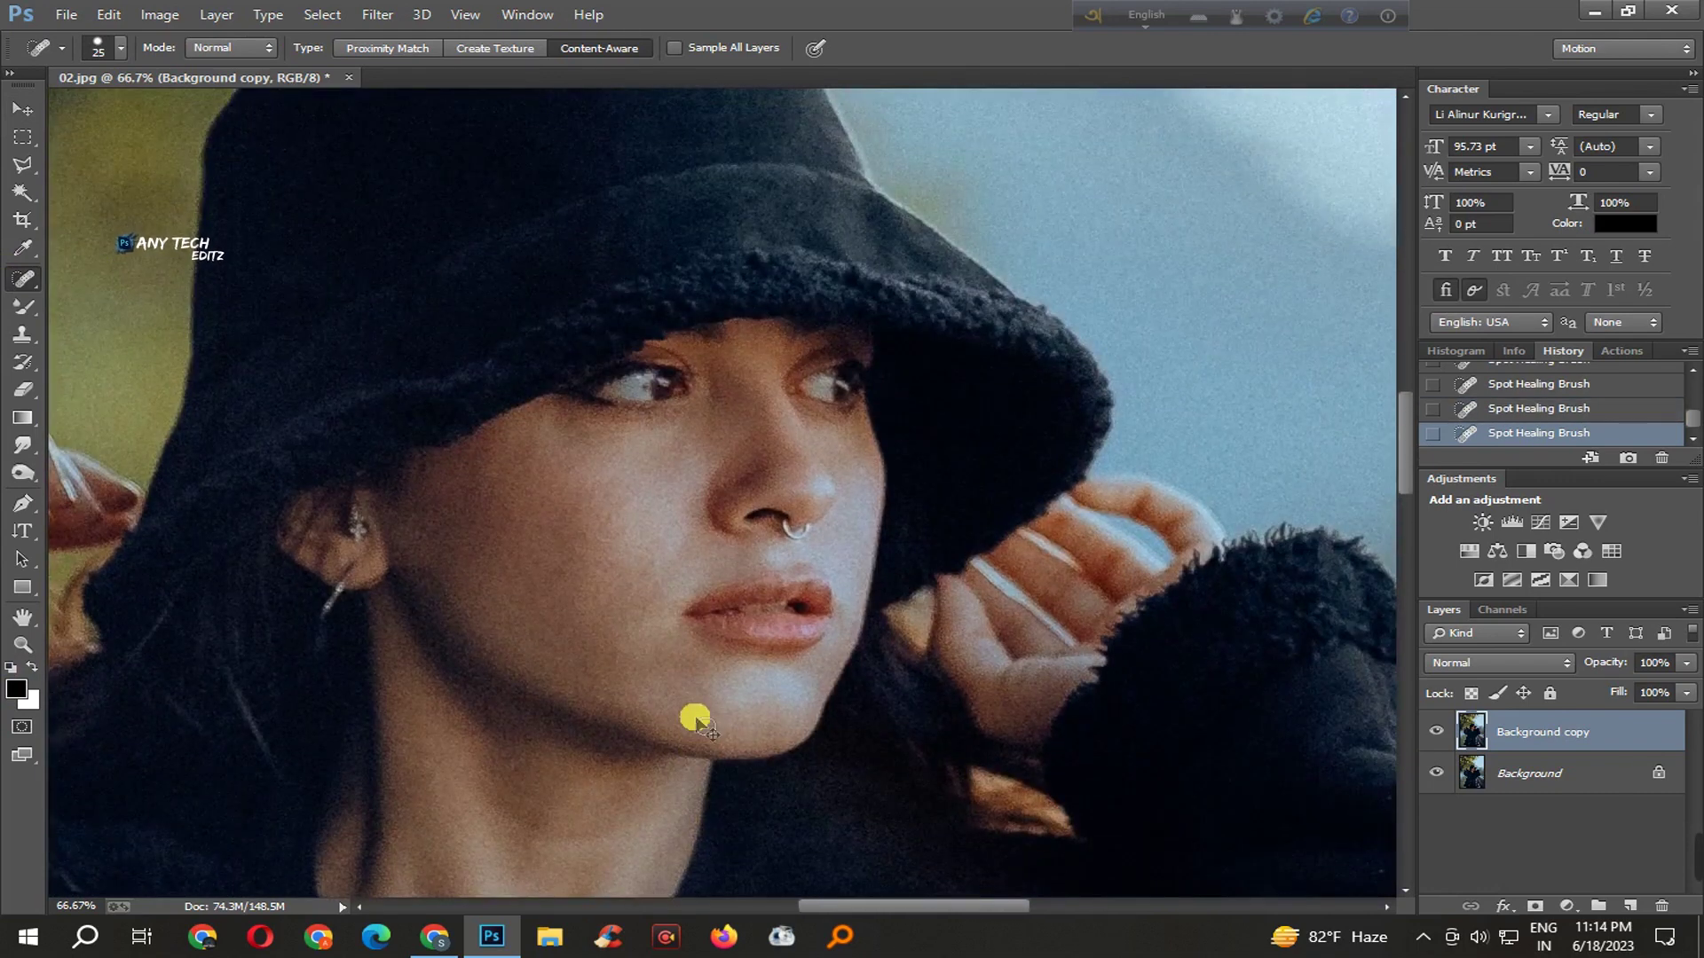
# - Save the document as 02.psd, accepting the compatibility option
pyautogui.hotkey('ctrl', 'shift', 's')
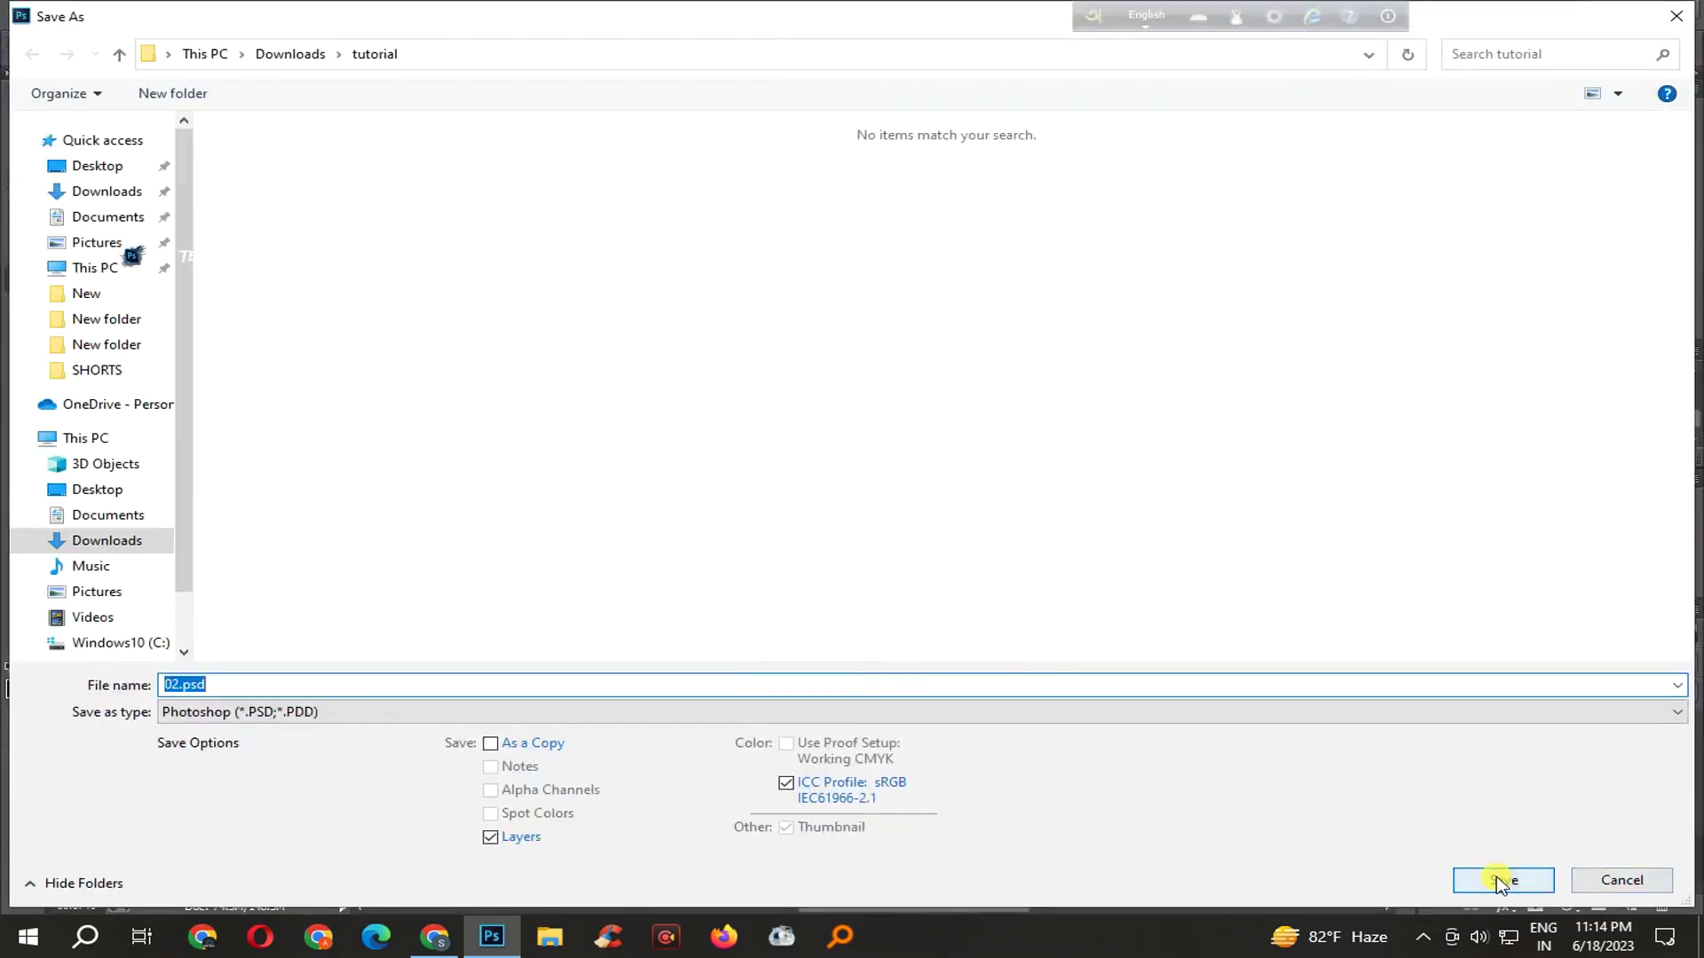
pyautogui.click(1505, 879)
pyautogui.click(1111, 283)
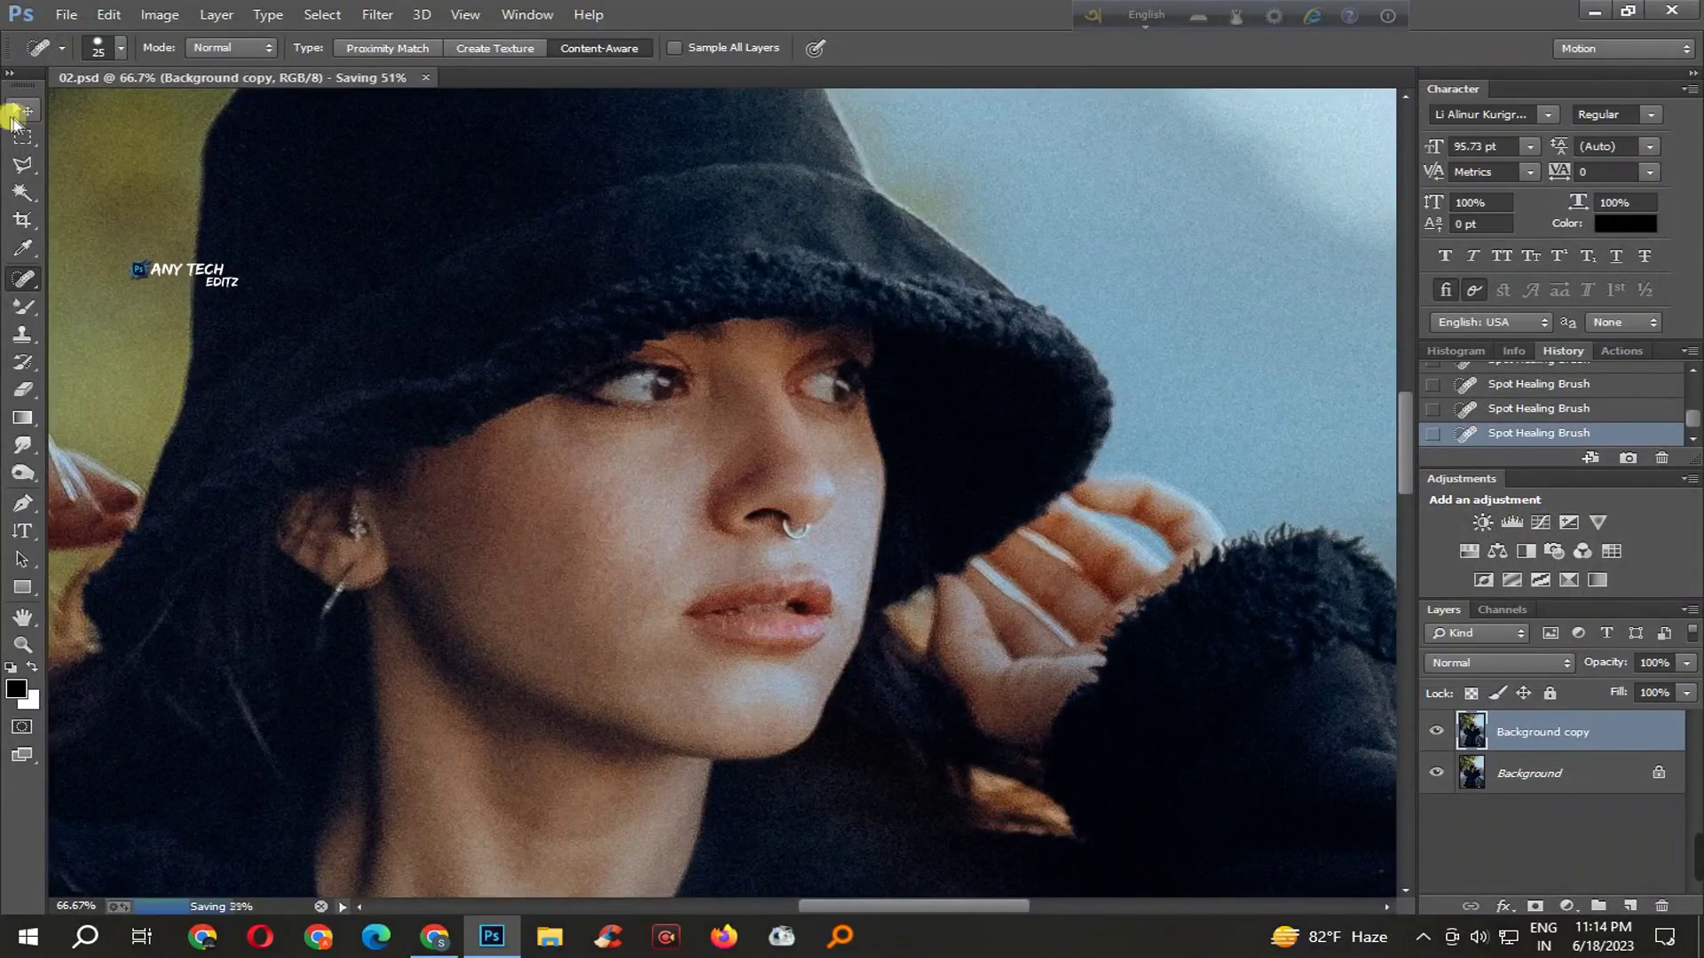
pyautogui.click(21, 110)
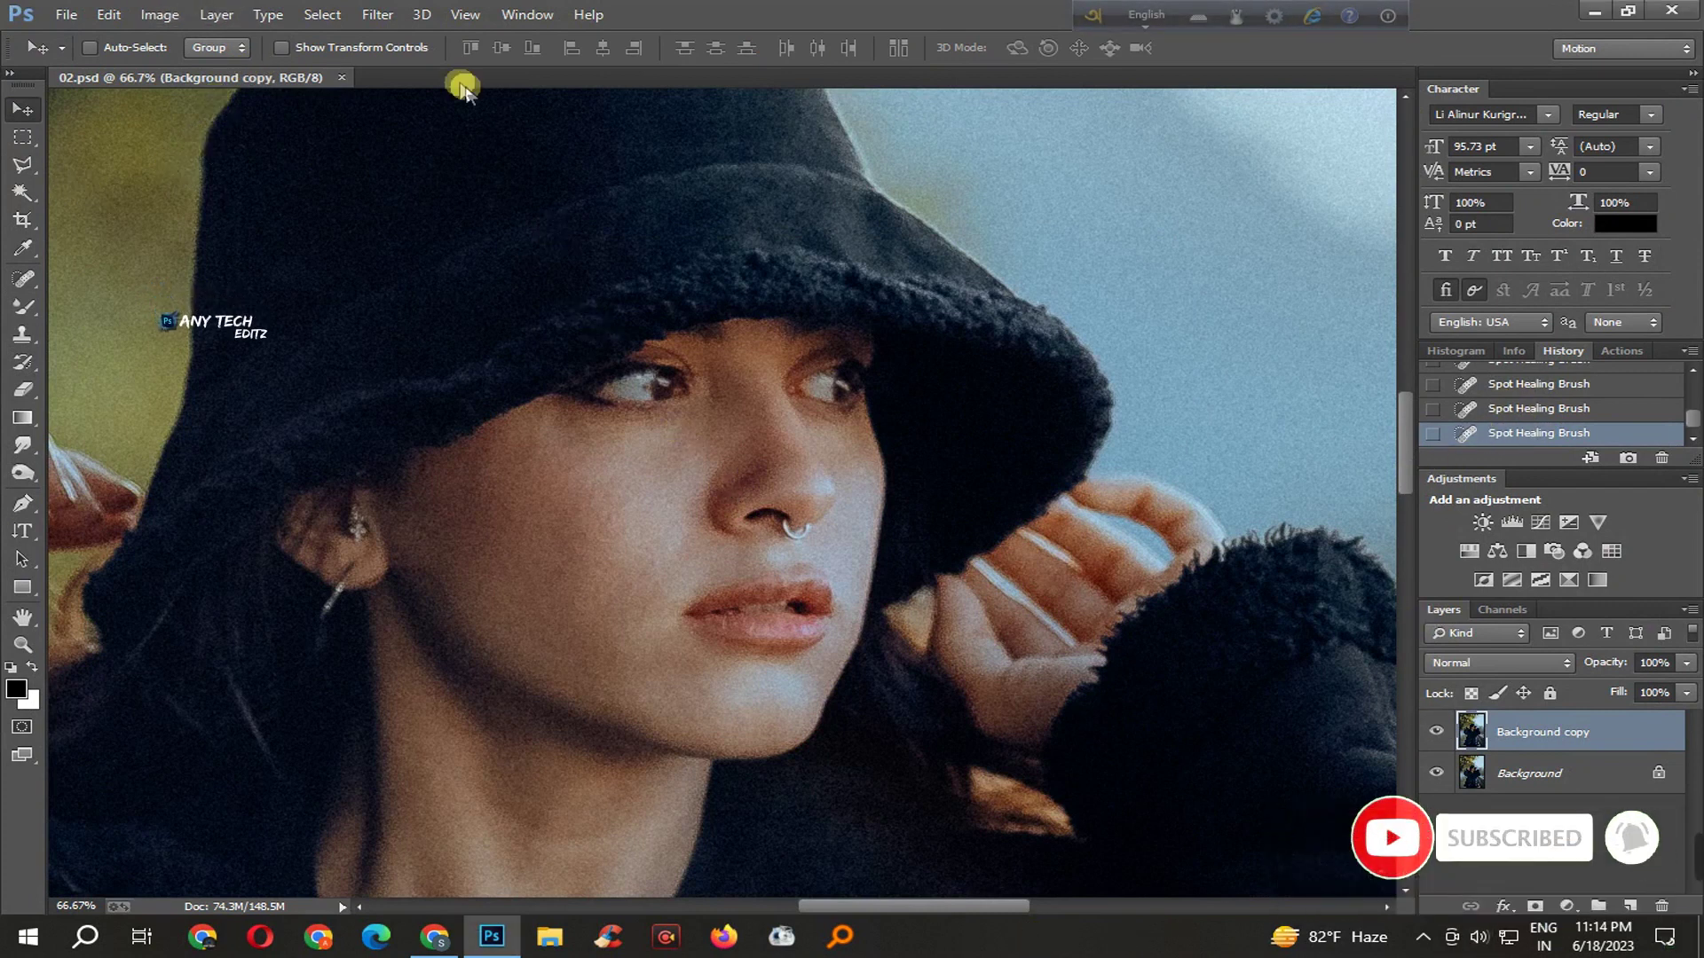
# - Apply Imagenomic Noiseware Professional, previewing it on the face
pyautogui.click(377, 14)
pyautogui.click(743, 543)
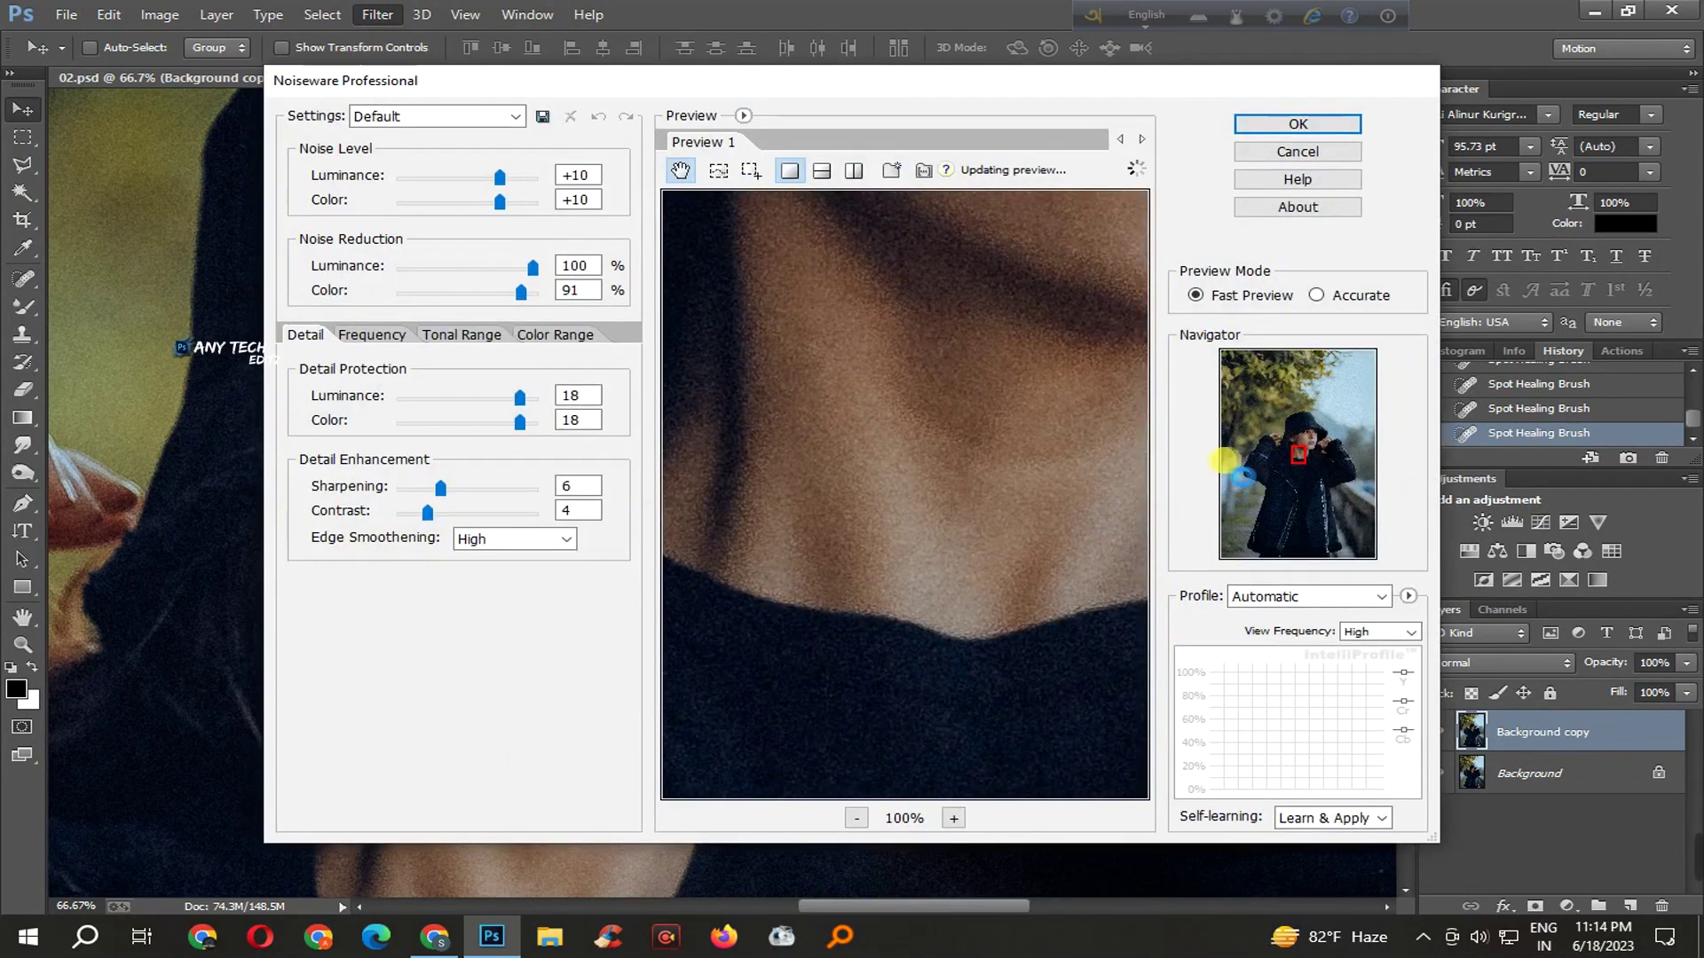
pyautogui.moveTo(1014, 432); pyautogui.dragTo(982, 666)
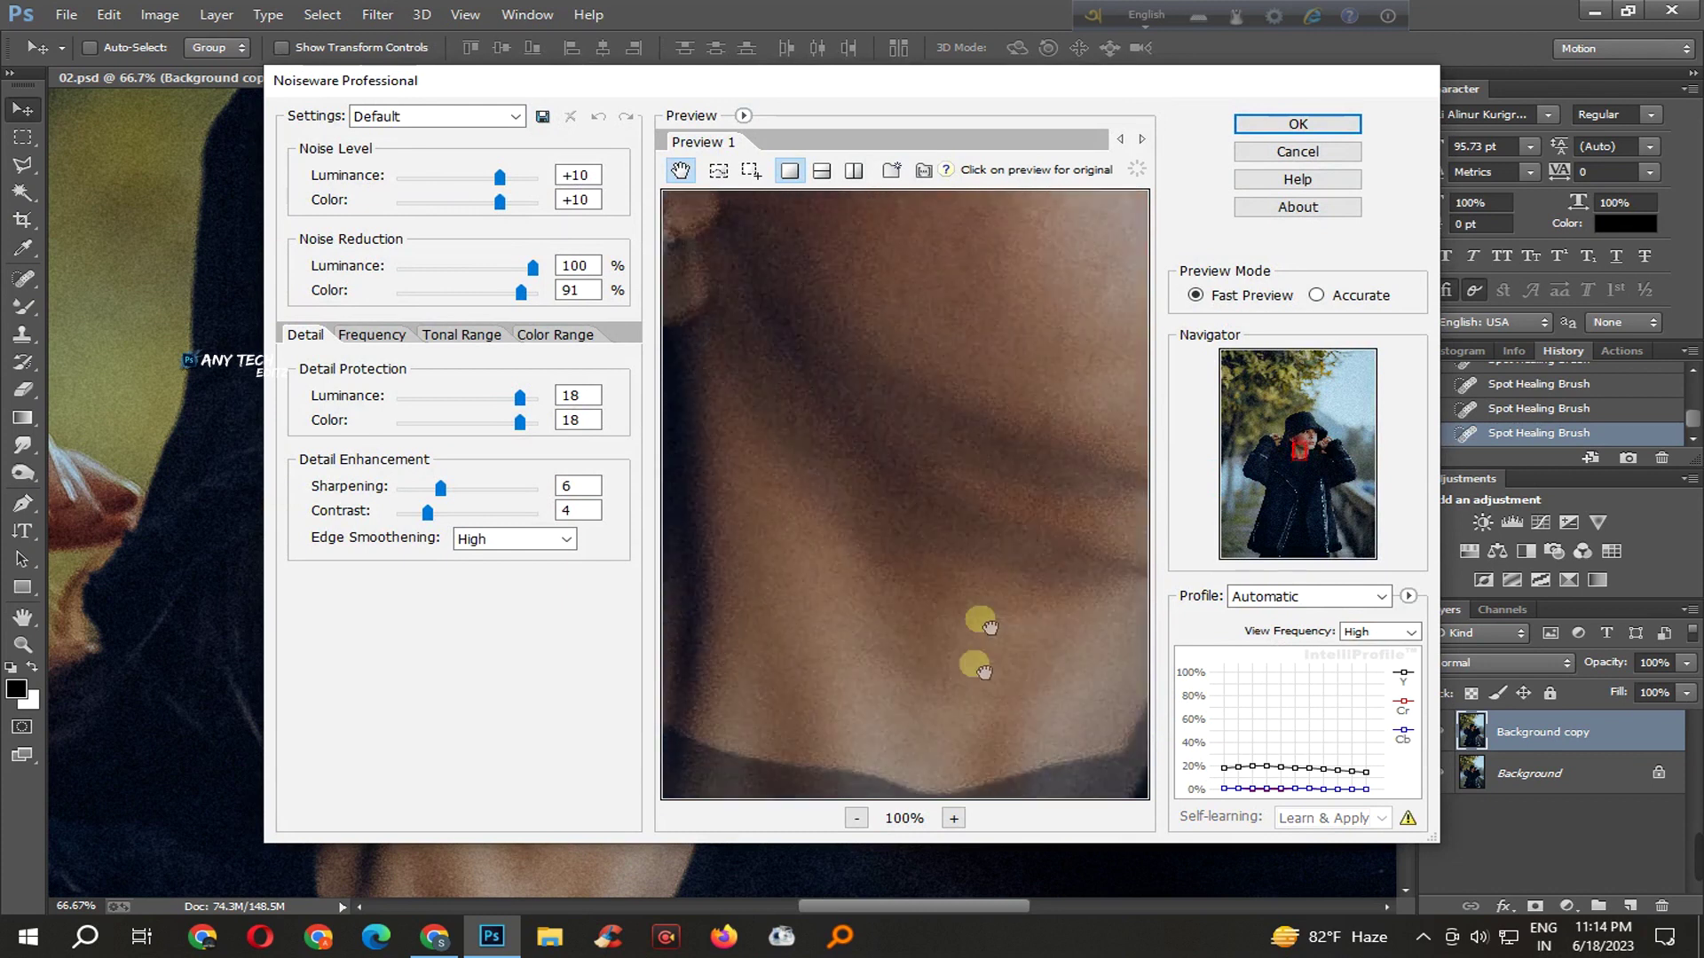
pyautogui.moveTo(1005, 441); pyautogui.dragTo(1053, 559)
pyautogui.click(1298, 124)
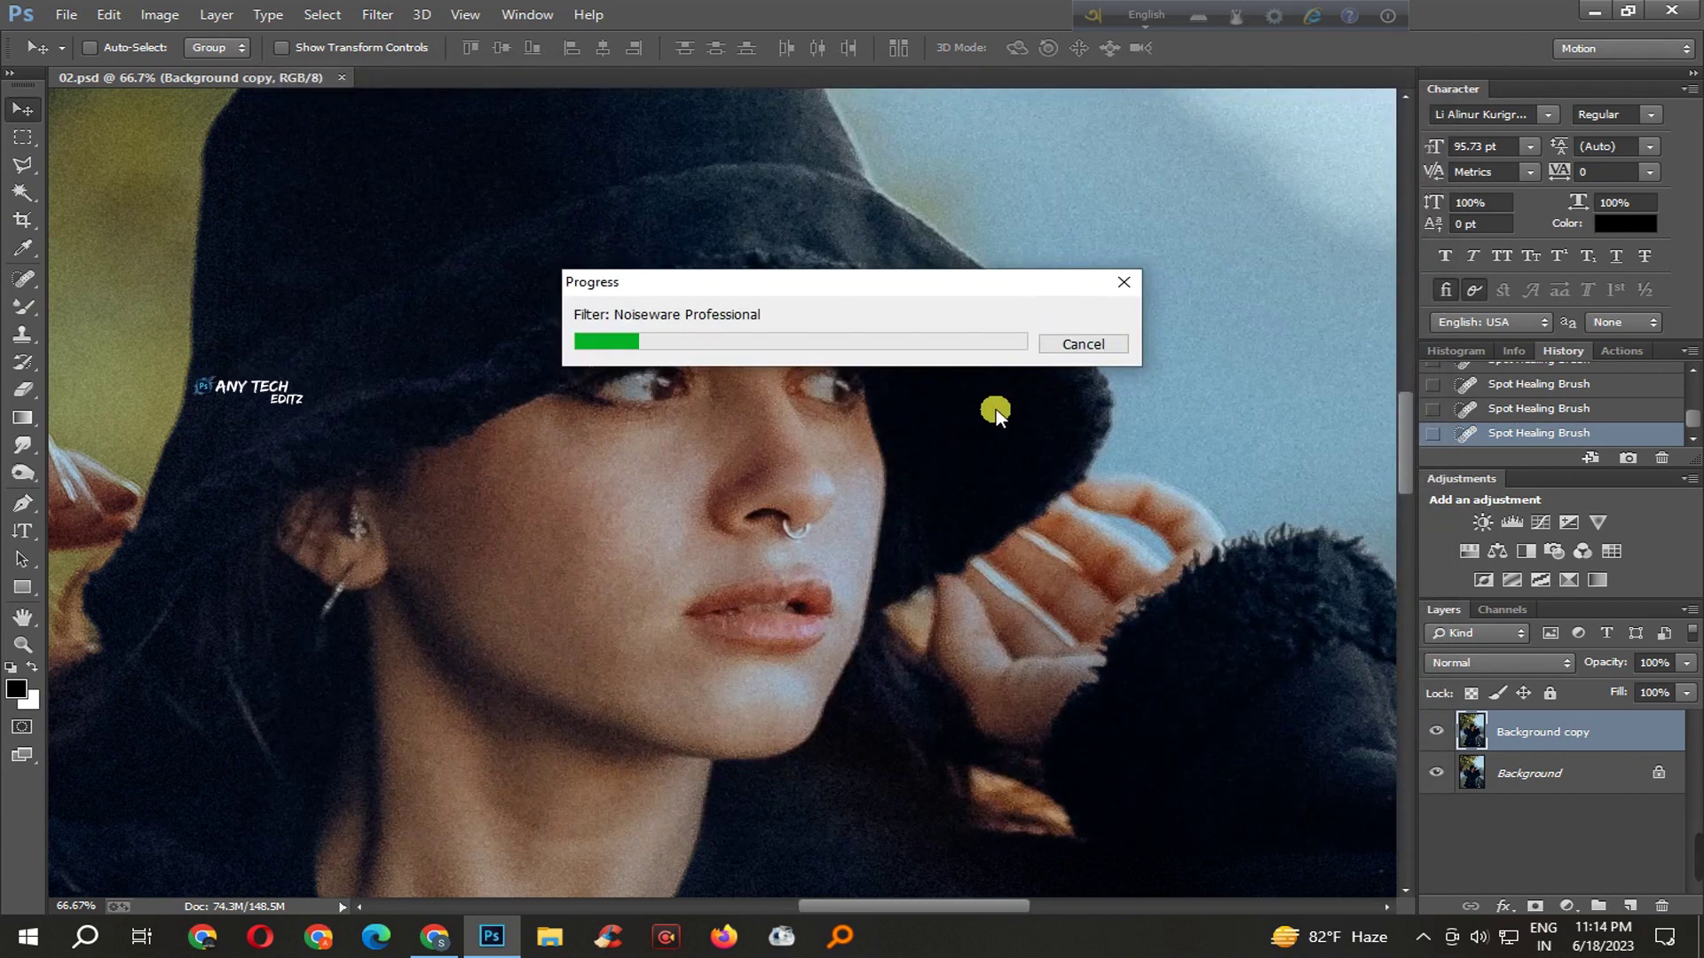
# - Re-save 02.psd and zoom out to show the whole figure
pyautogui.keyDown('alt'); pyautogui.click(810, 477); pyautogui.keyUp('alt')
pyautogui.hotkey('ctrl', 's')
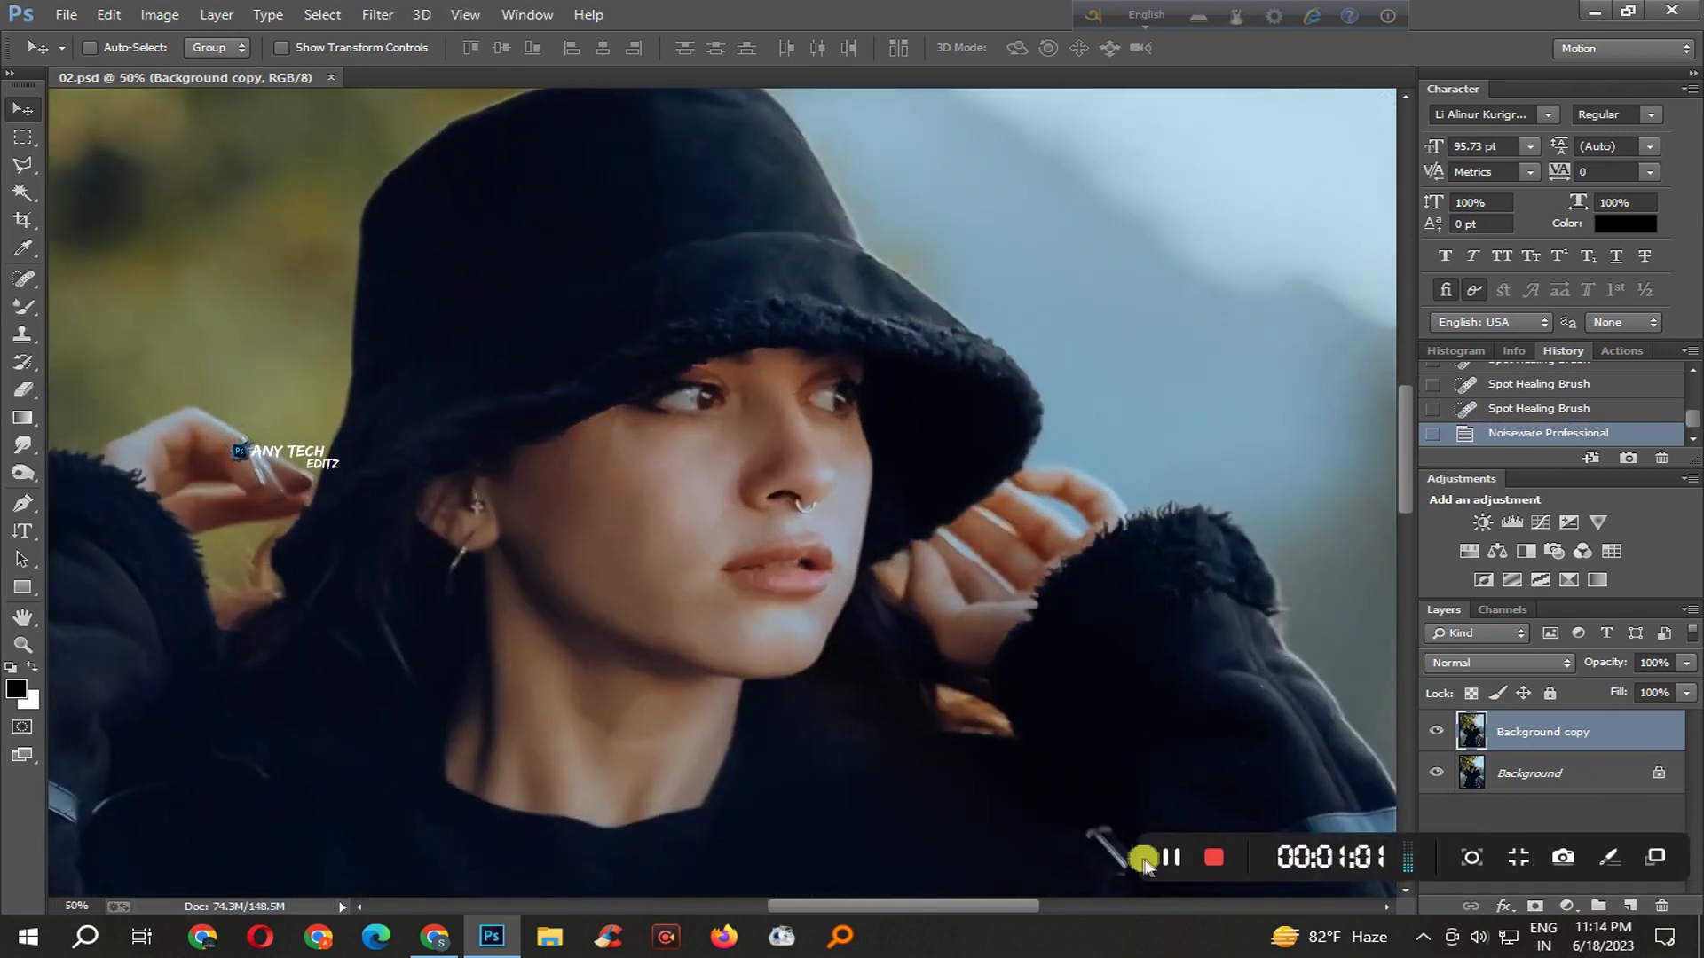
pyautogui.click(1589, 736)
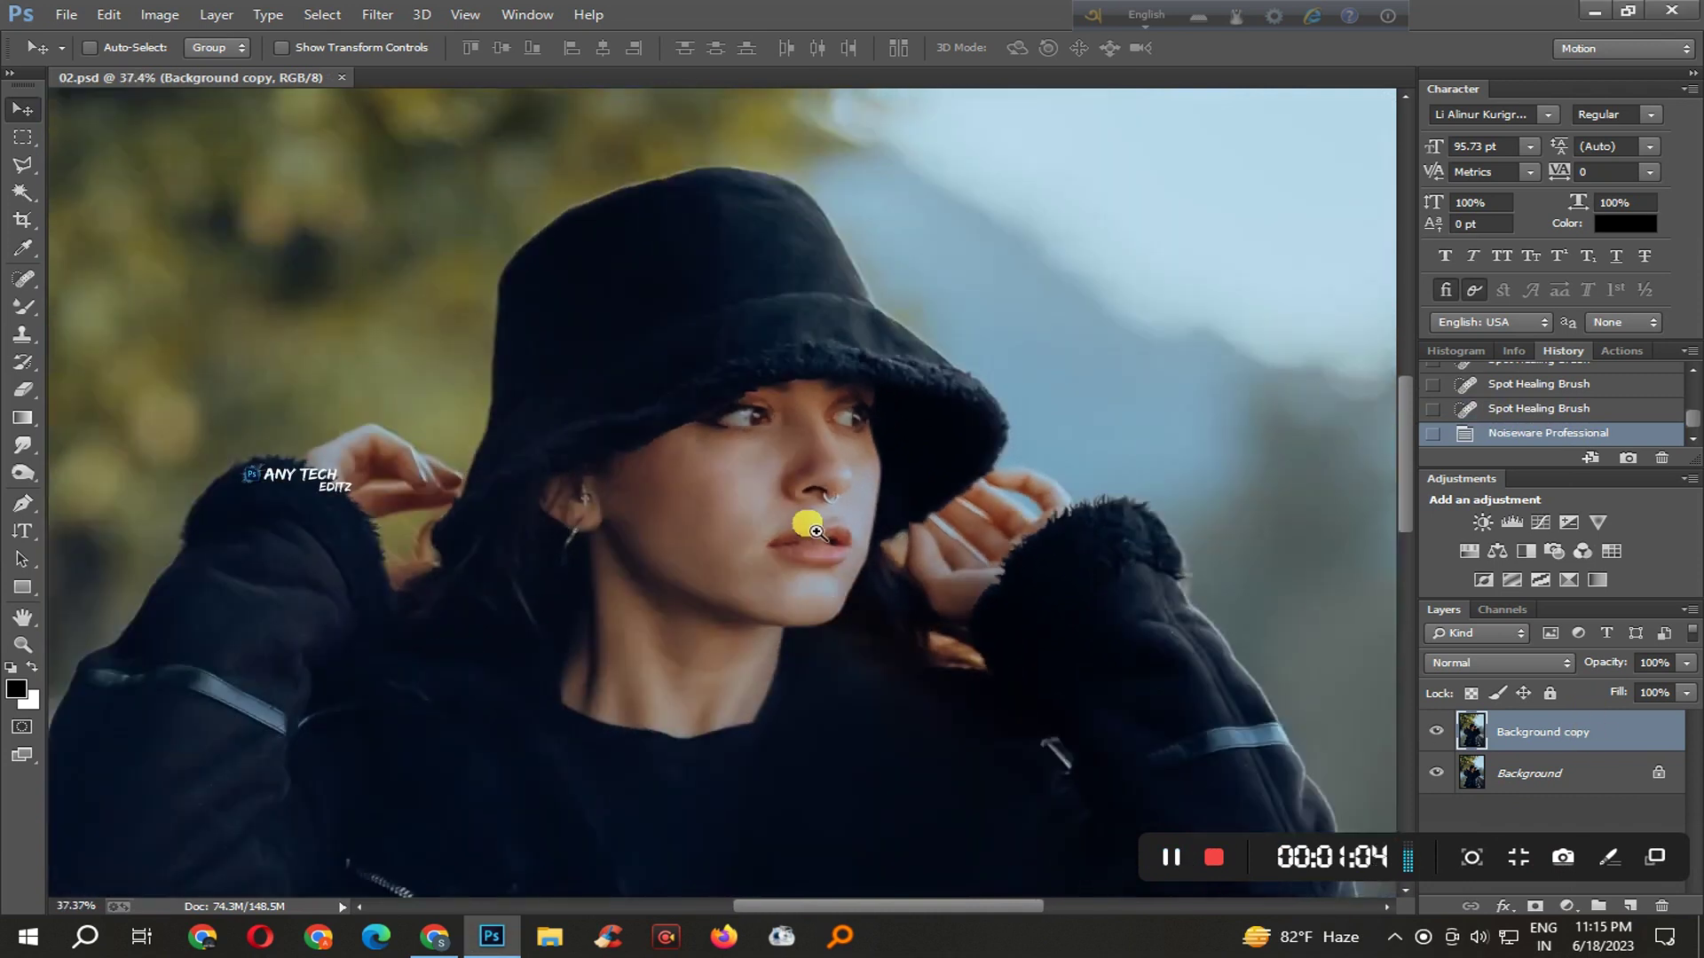
pyautogui.moveTo(806, 499); pyautogui.dragTo(772, 578)
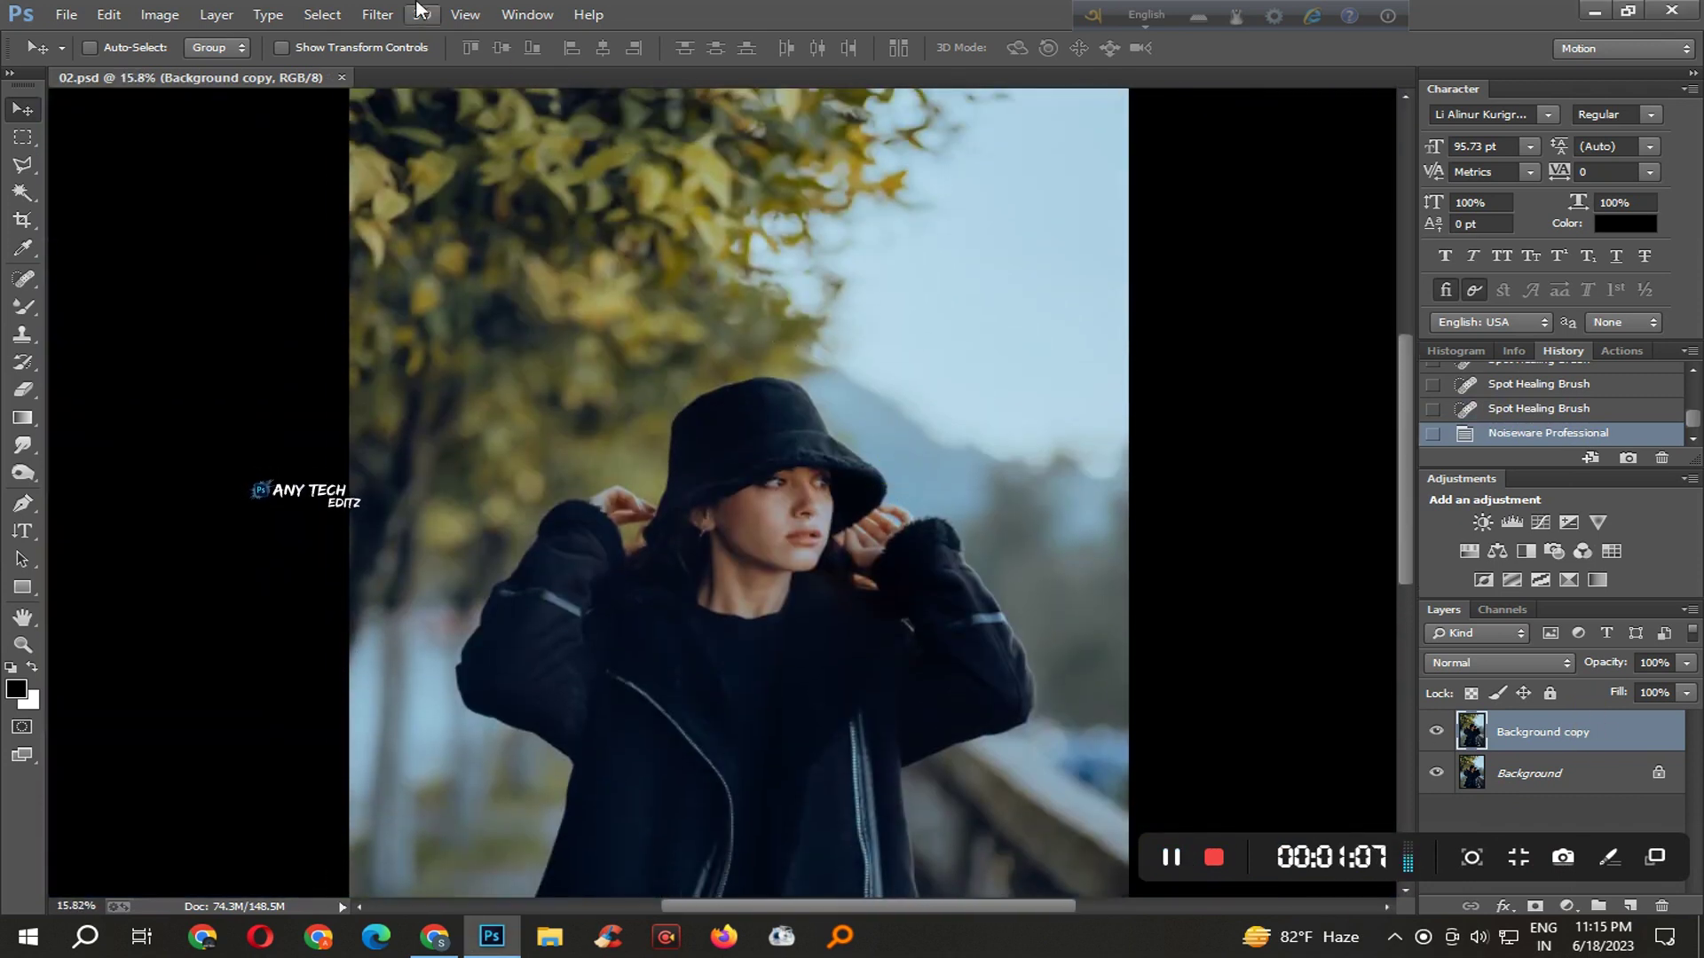
# - In the Camera Raw Filter, set Exposure +0.65, Blacks +48 and Clarity +30
pyautogui.click(377, 14)
pyautogui.click(577, 136)
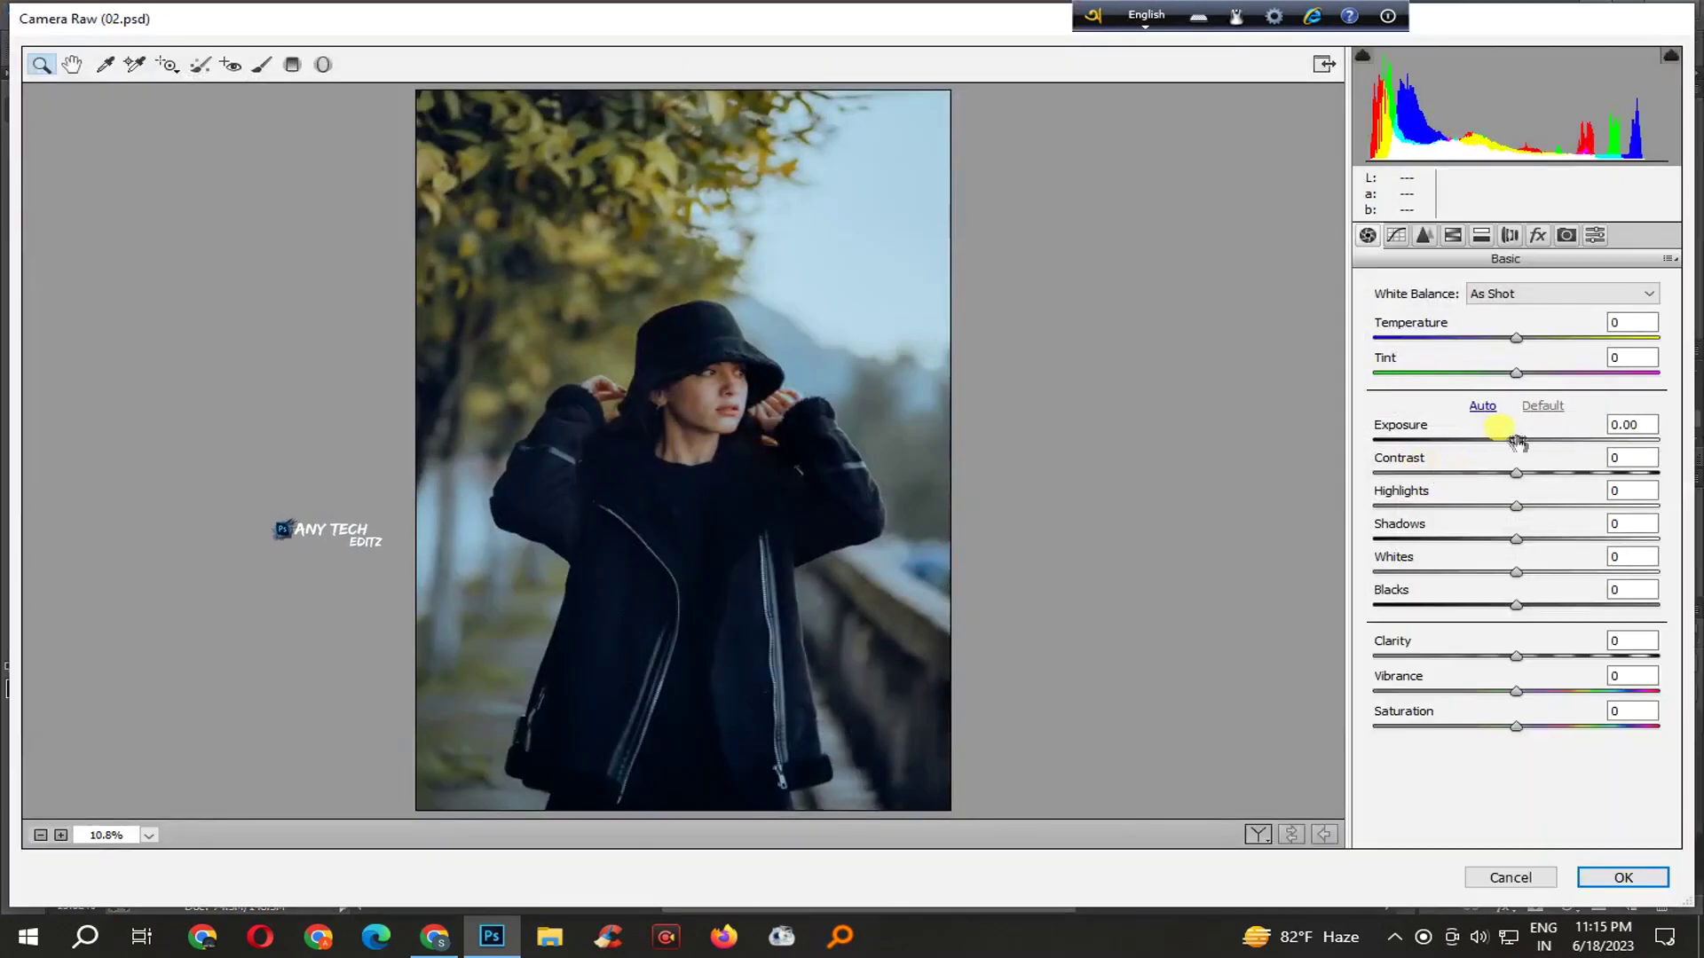
pyautogui.moveTo(1542, 440)
pyautogui.mouseDown()
pyautogui.moveTo(1527, 472)
pyautogui.moveTo(1455, 506)
pyautogui.moveTo(1533, 538)
pyautogui.moveTo(1498, 572)
pyautogui.moveTo(1553, 572)
pyautogui.moveTo(1491, 538)
pyautogui.mouseUp()
pyautogui.moveTo(1516, 604); pyautogui.dragTo(1584, 605)
pyautogui.moveTo(1516, 655)
pyautogui.mouseDown()
pyautogui.moveTo(1558, 656)
pyautogui.moveTo(1528, 691)
pyautogui.mouseUp()
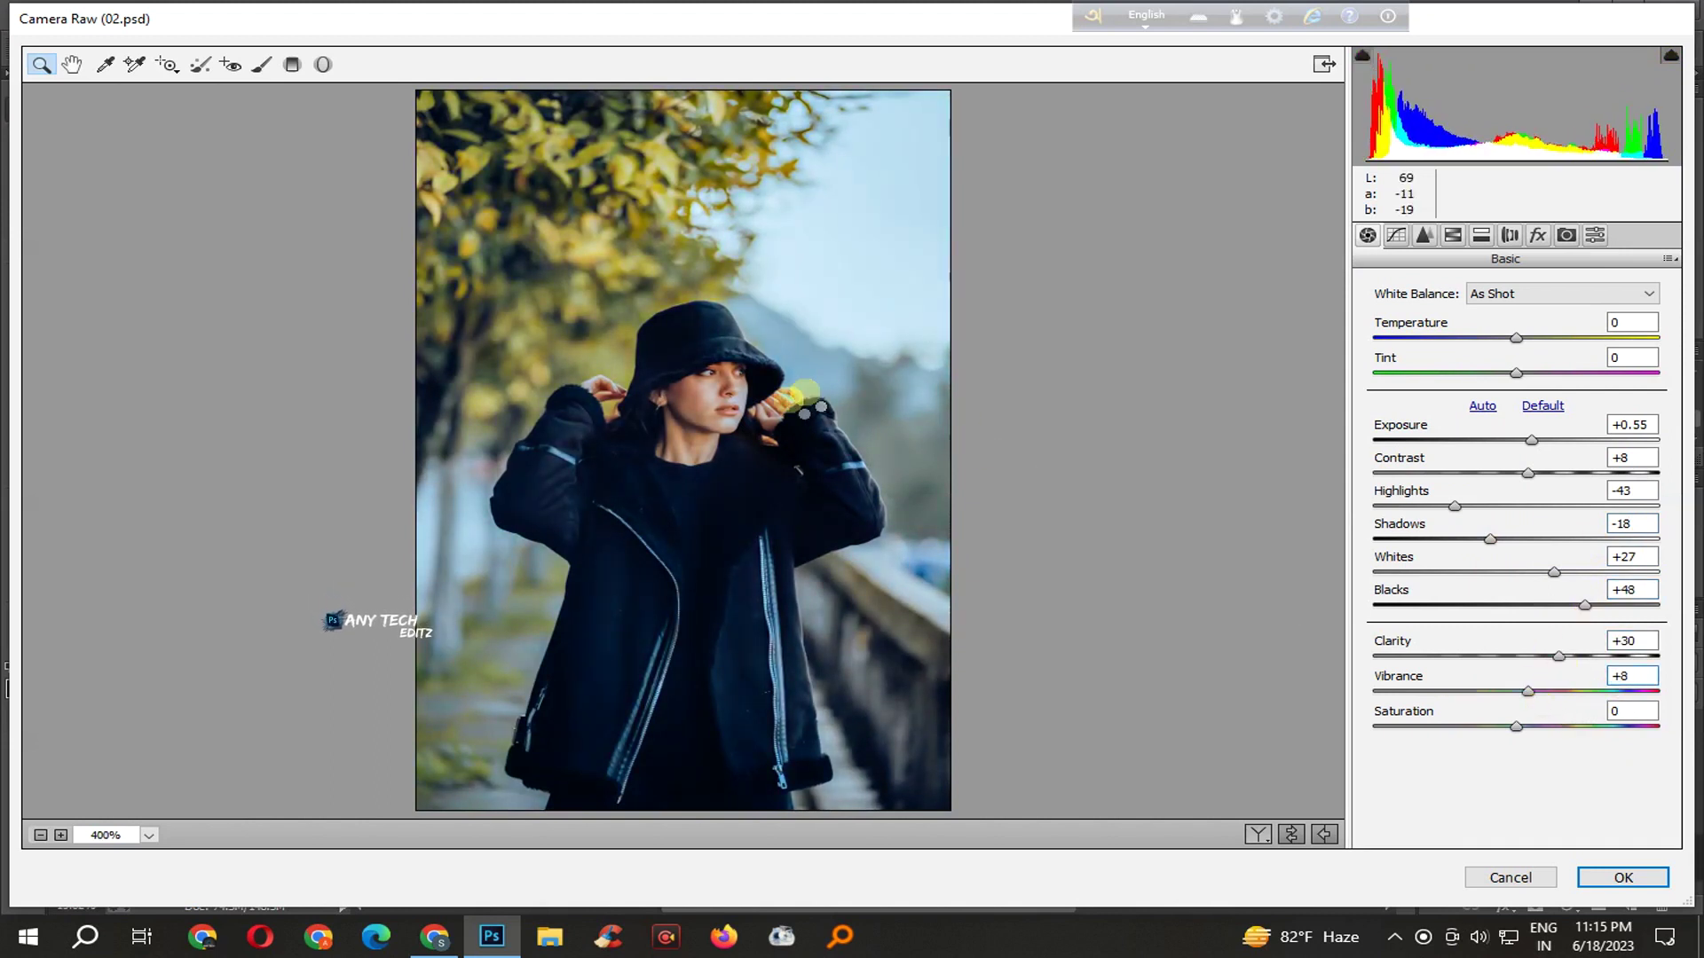
# - Check the hat edge up close and cool Temperature to −7
pyautogui.click(782, 406)
pyautogui.click(789, 420)
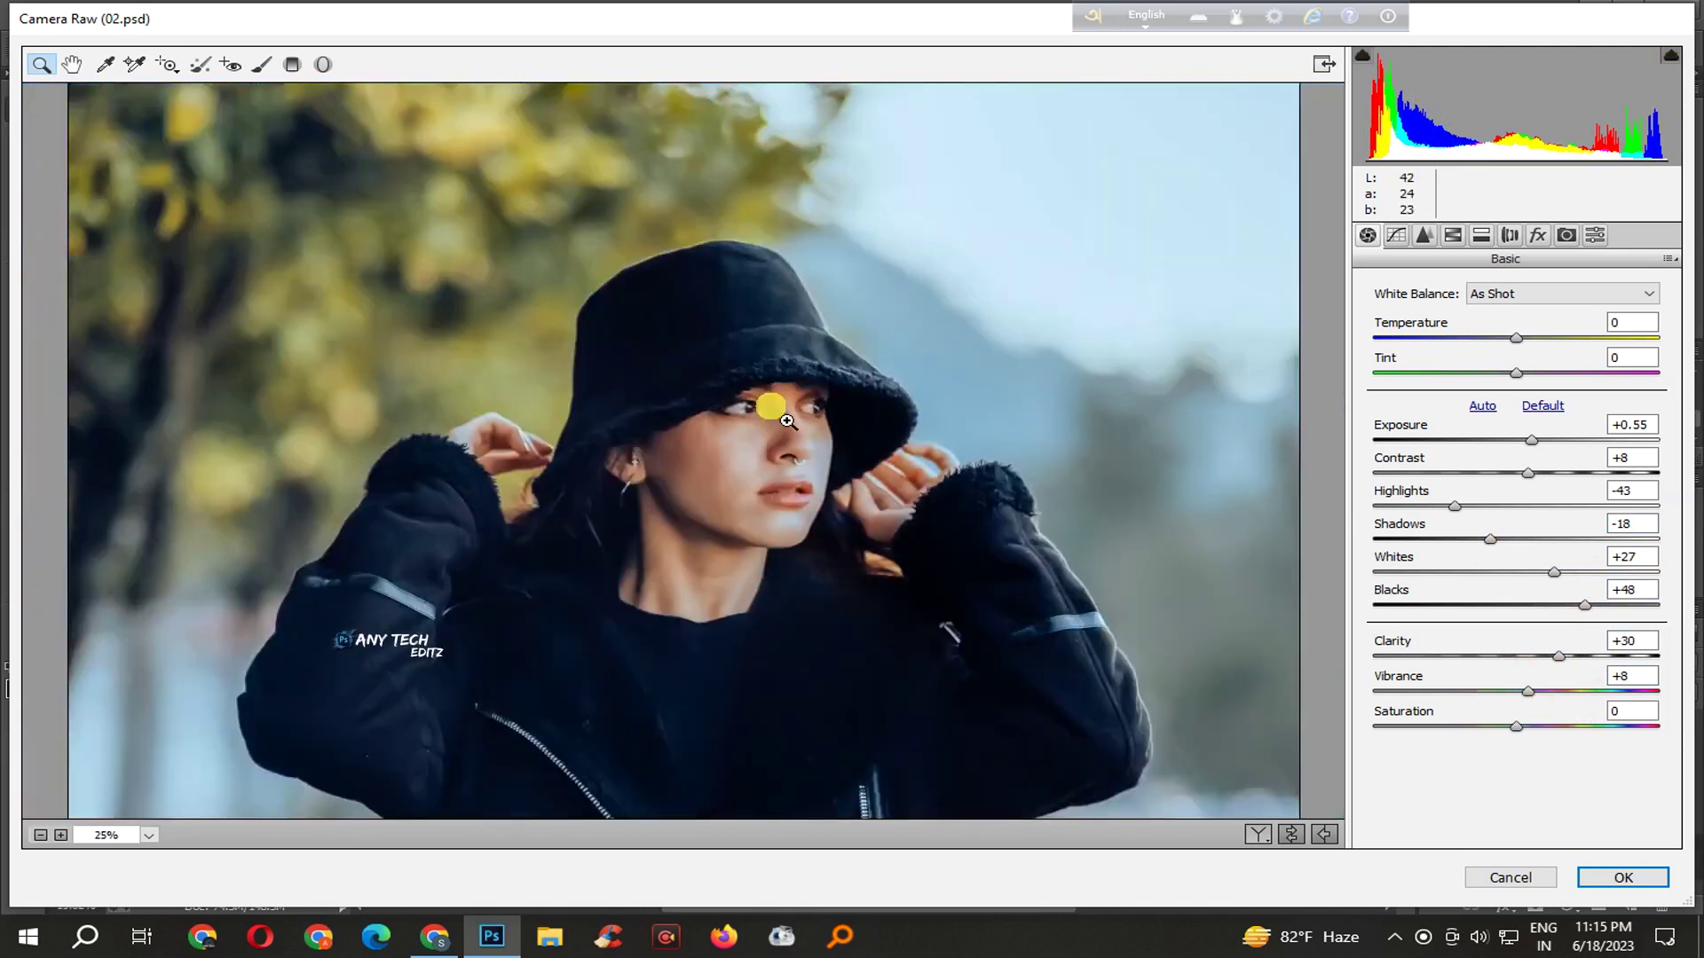
pyautogui.click(805, 404)
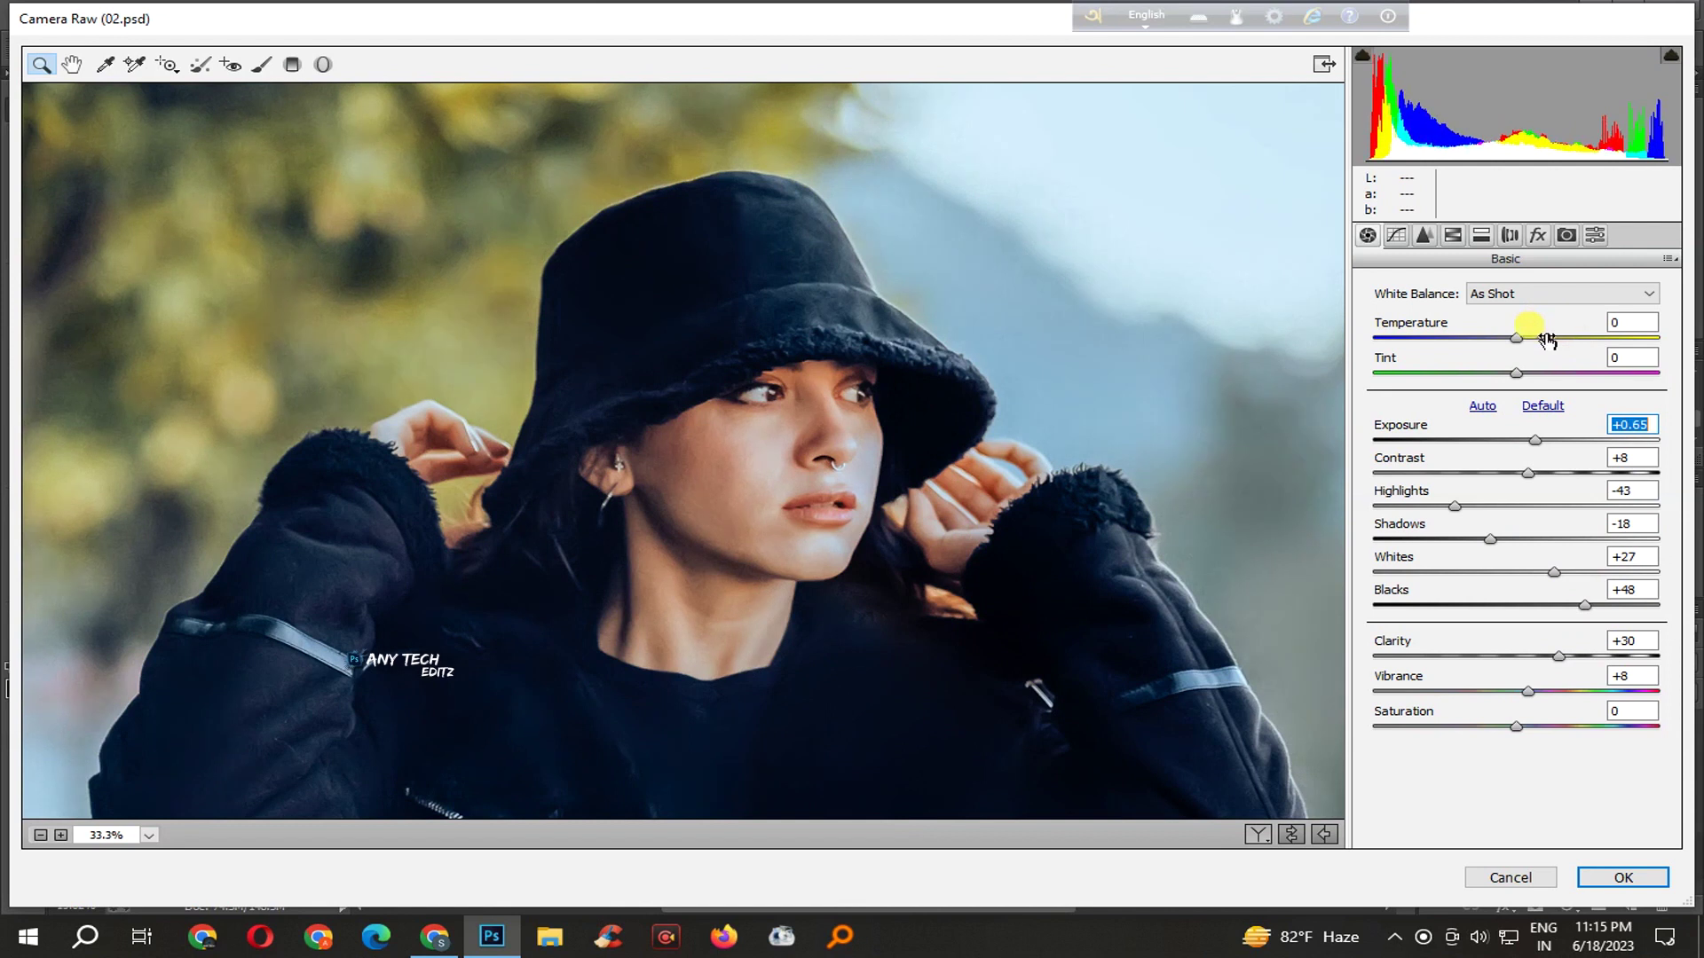
pyautogui.moveTo(1515, 338); pyautogui.dragTo(1501, 338)
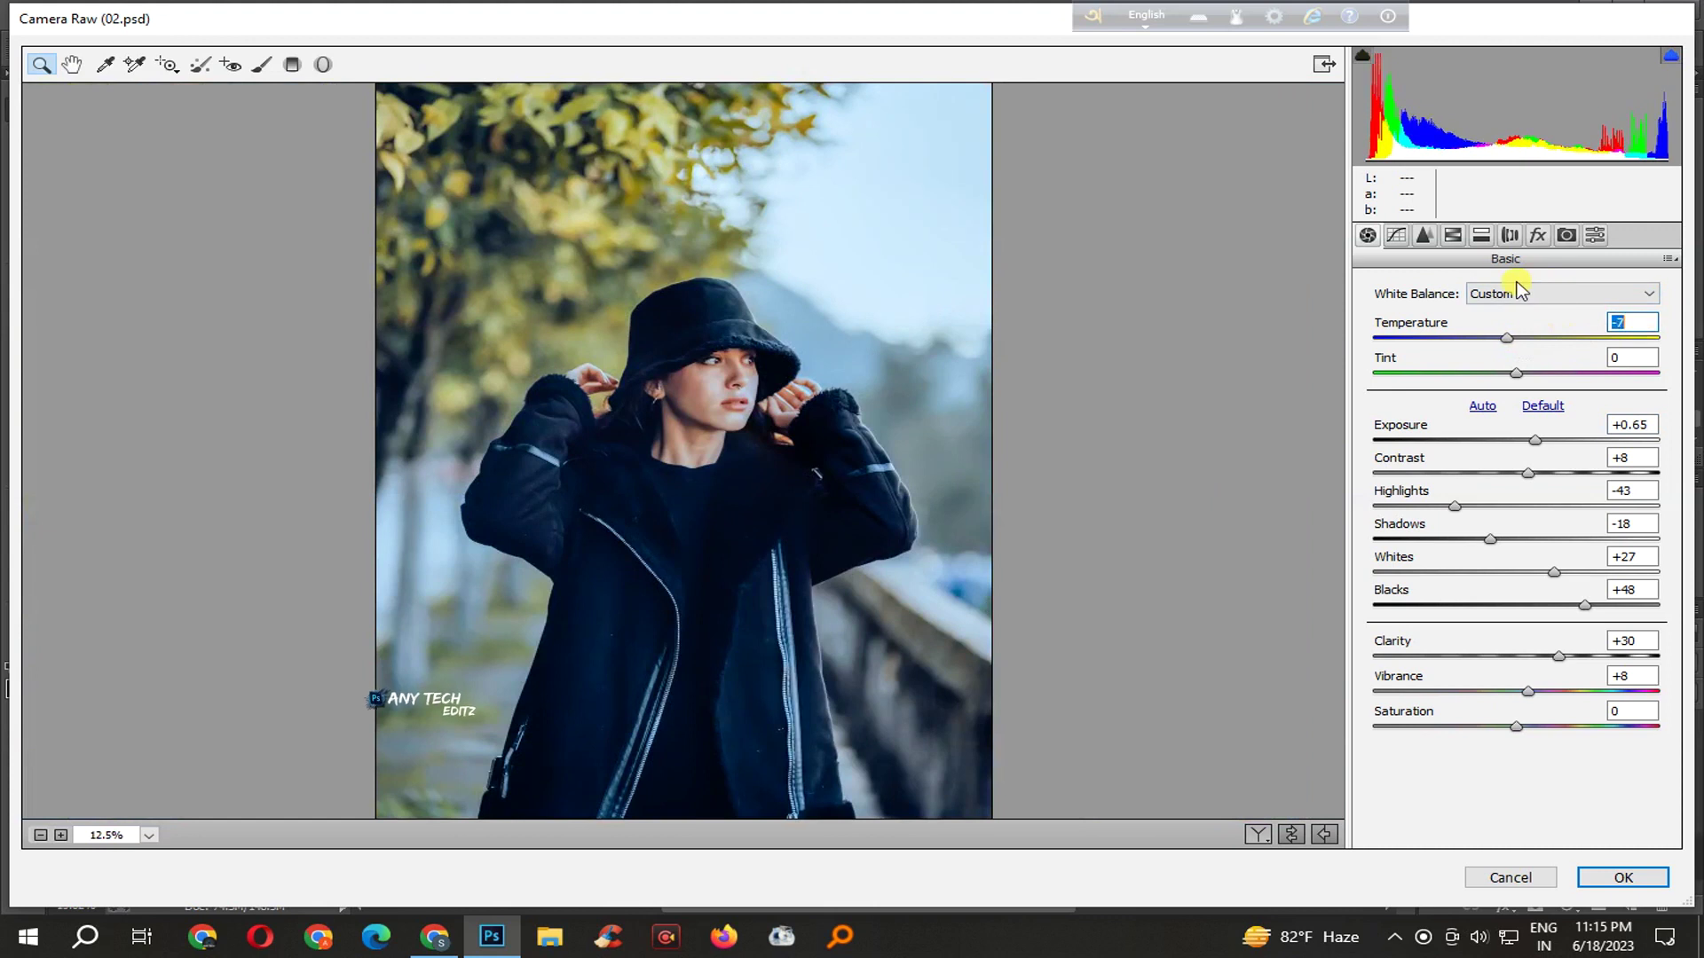
# - In HSL, darken yellows, set Yellow saturation +67, Green +58, and lower Blue saturation
pyautogui.click(1451, 240)
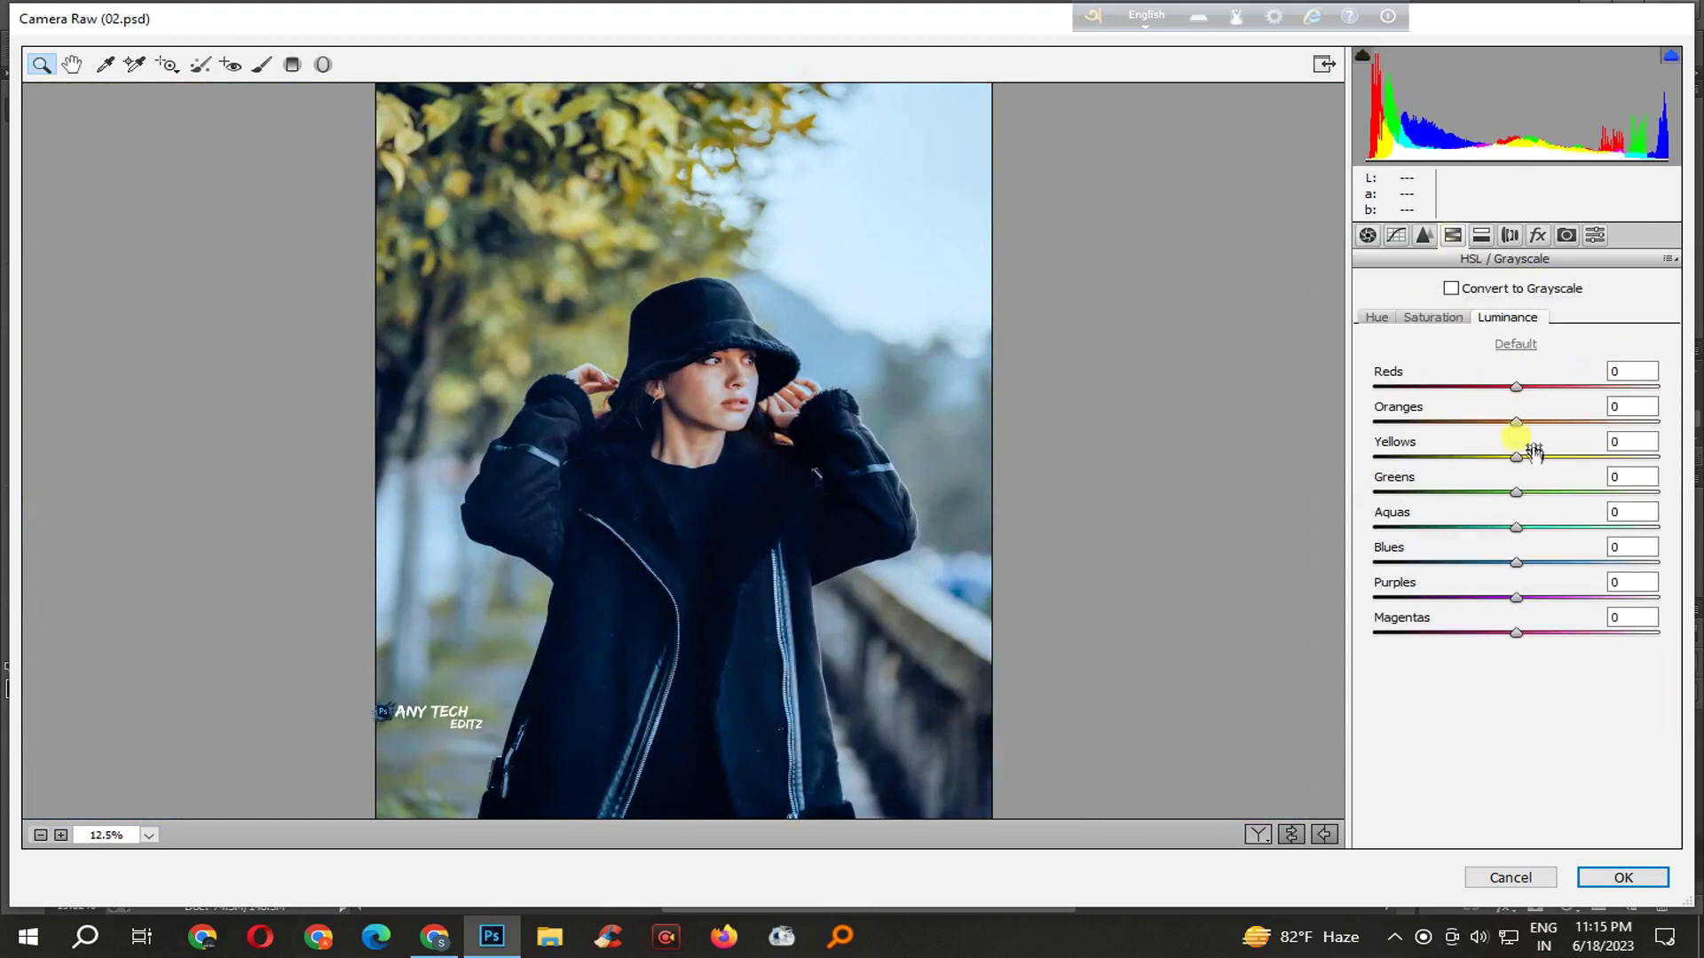
pyautogui.moveTo(1523, 455); pyautogui.dragTo(1517, 456)
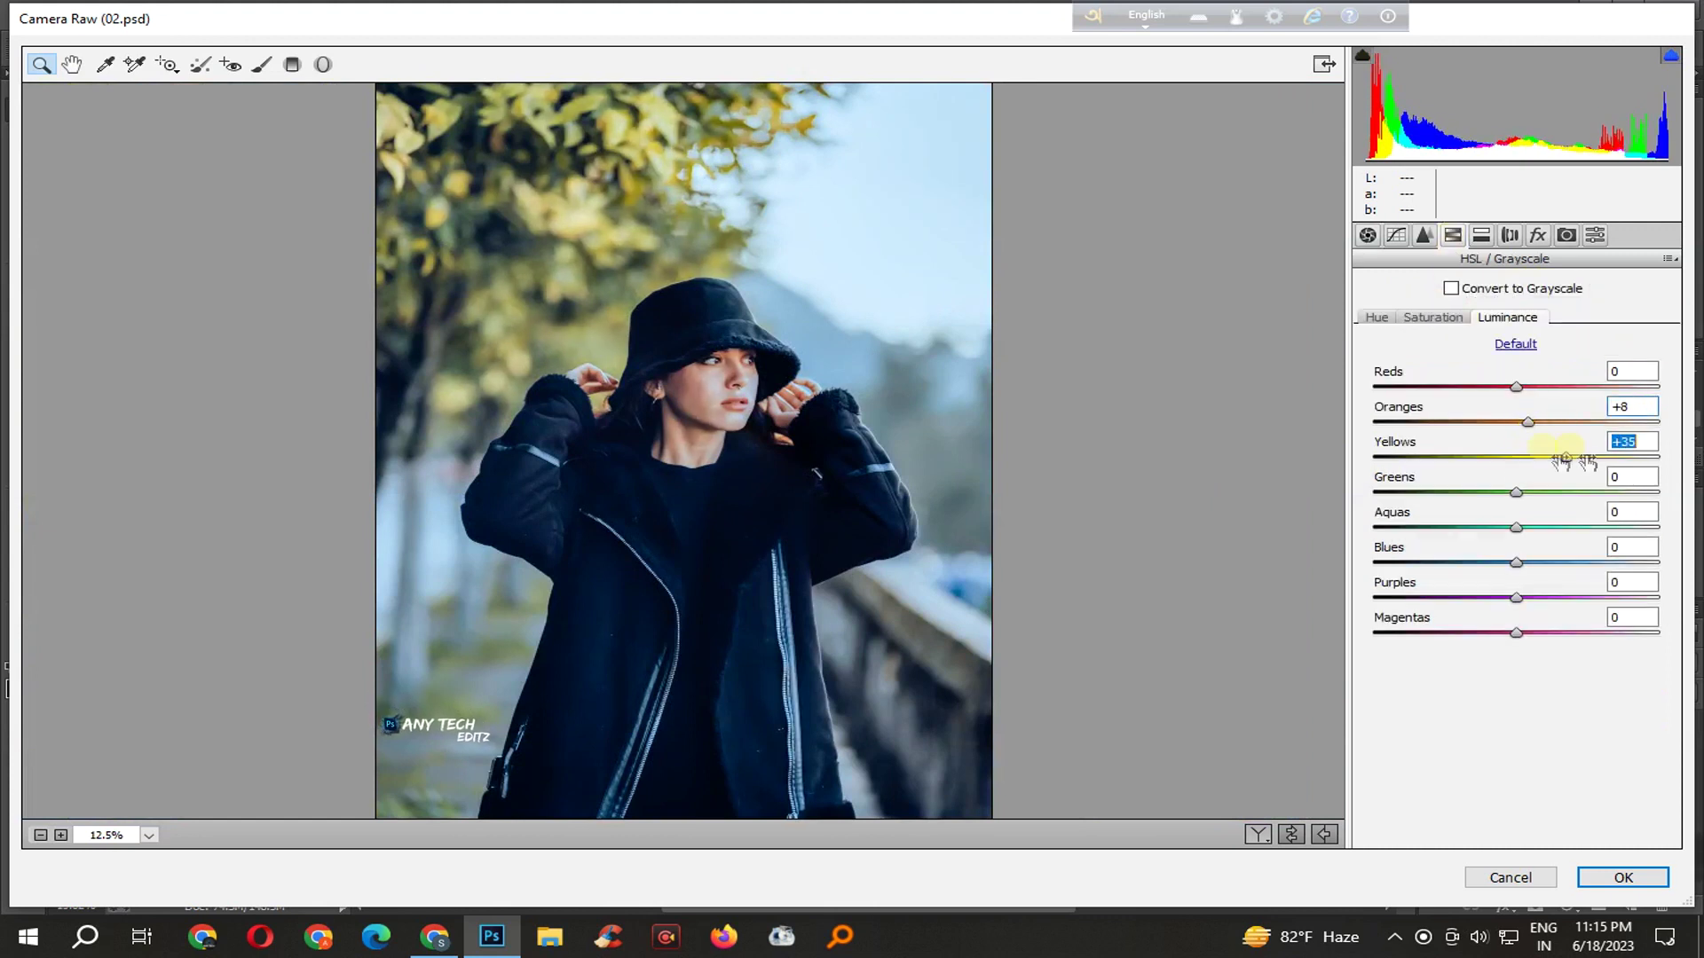
pyautogui.click(1430, 317)
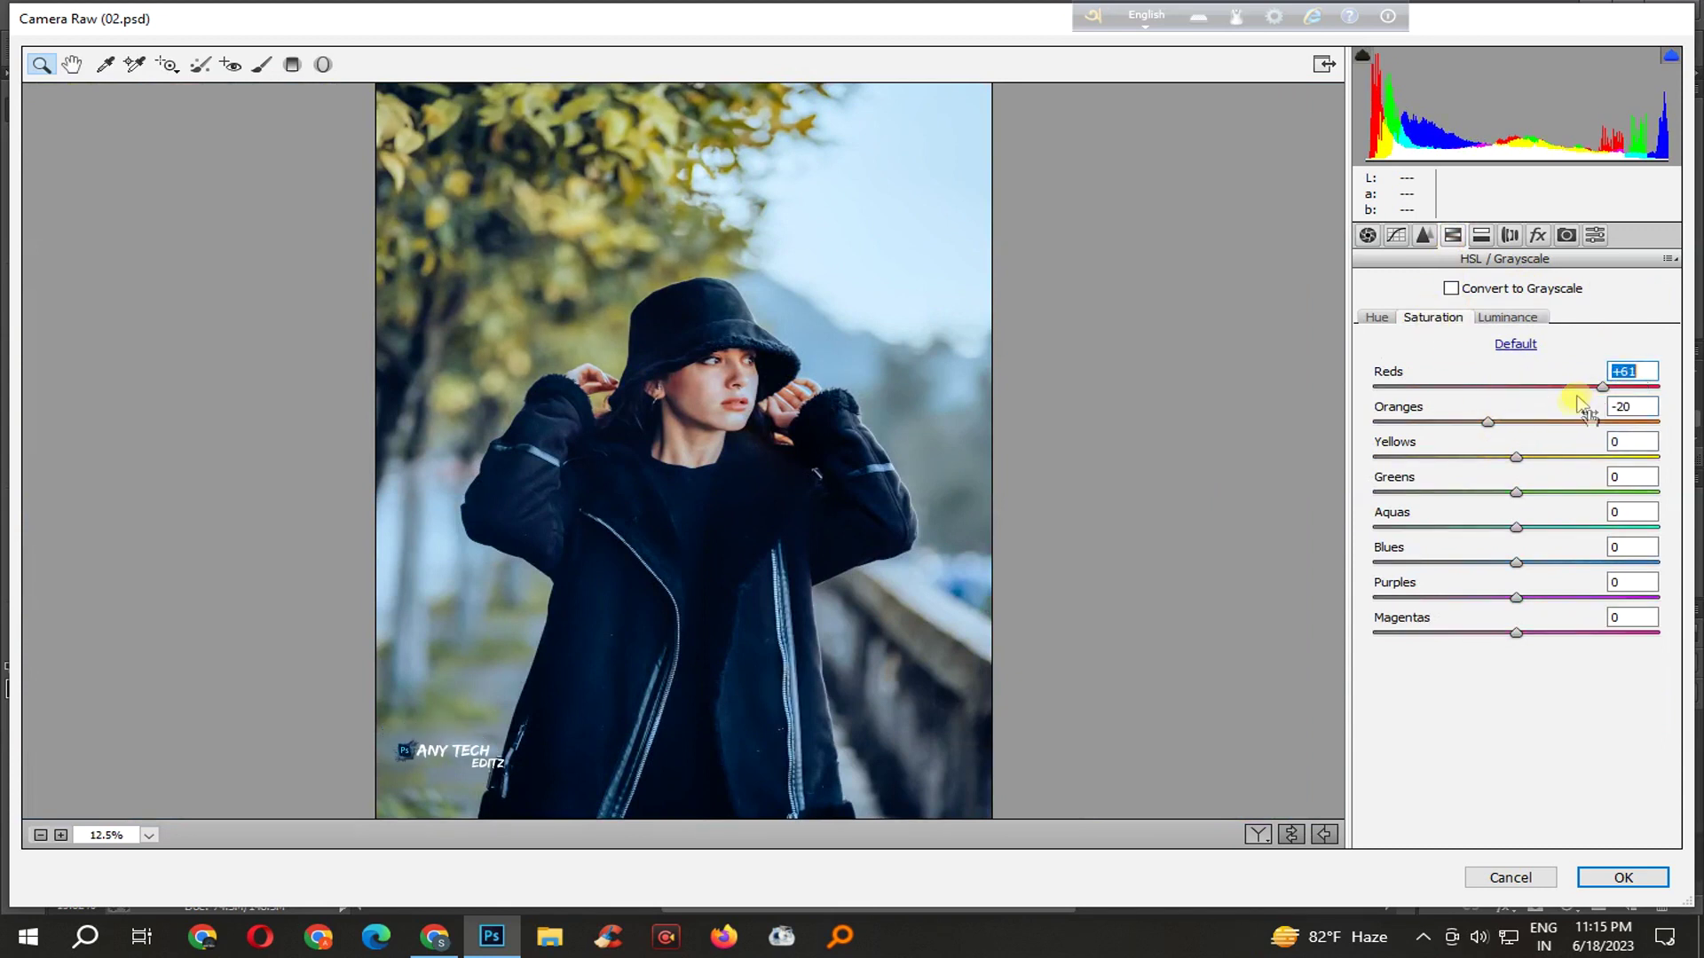
pyautogui.moveTo(1626, 464); pyautogui.dragTo(1642, 461)
pyautogui.moveTo(1552, 494)
pyautogui.mouseDown()
pyautogui.moveTo(1675, 484)
pyautogui.moveTo(1588, 495)
pyautogui.mouseUp()
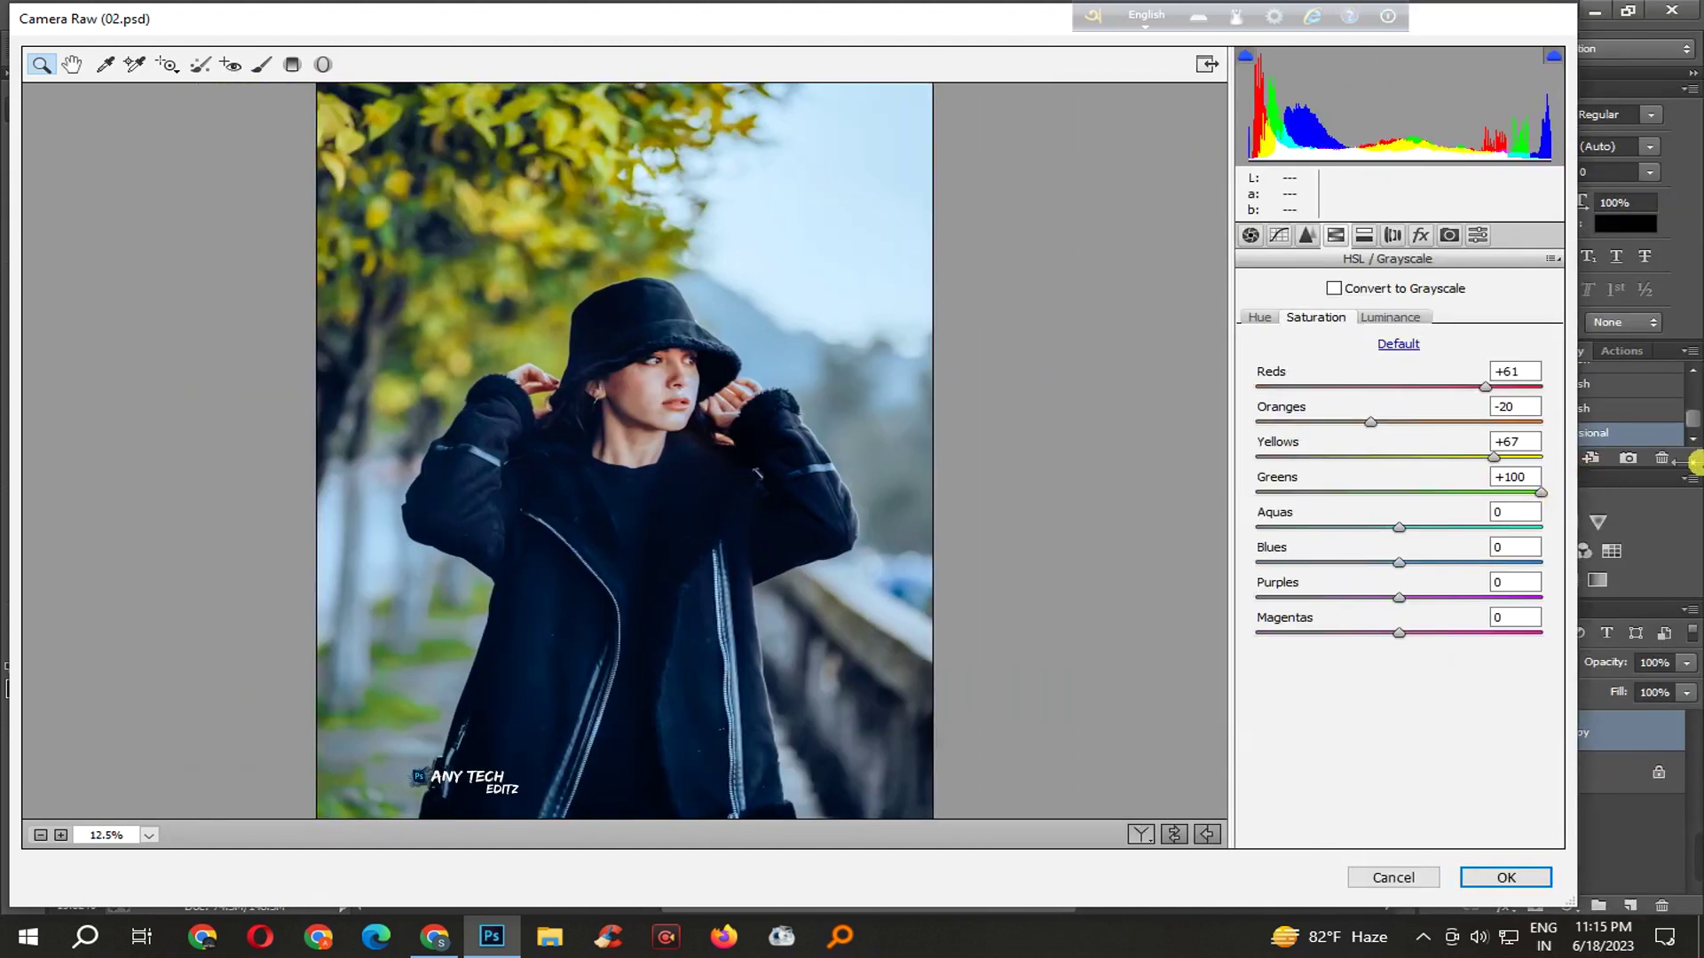
pyautogui.moveTo(1694, 461); pyautogui.dragTo(1697, 461)
pyautogui.moveTo(1583, 501); pyautogui.dragTo(1459, 527)
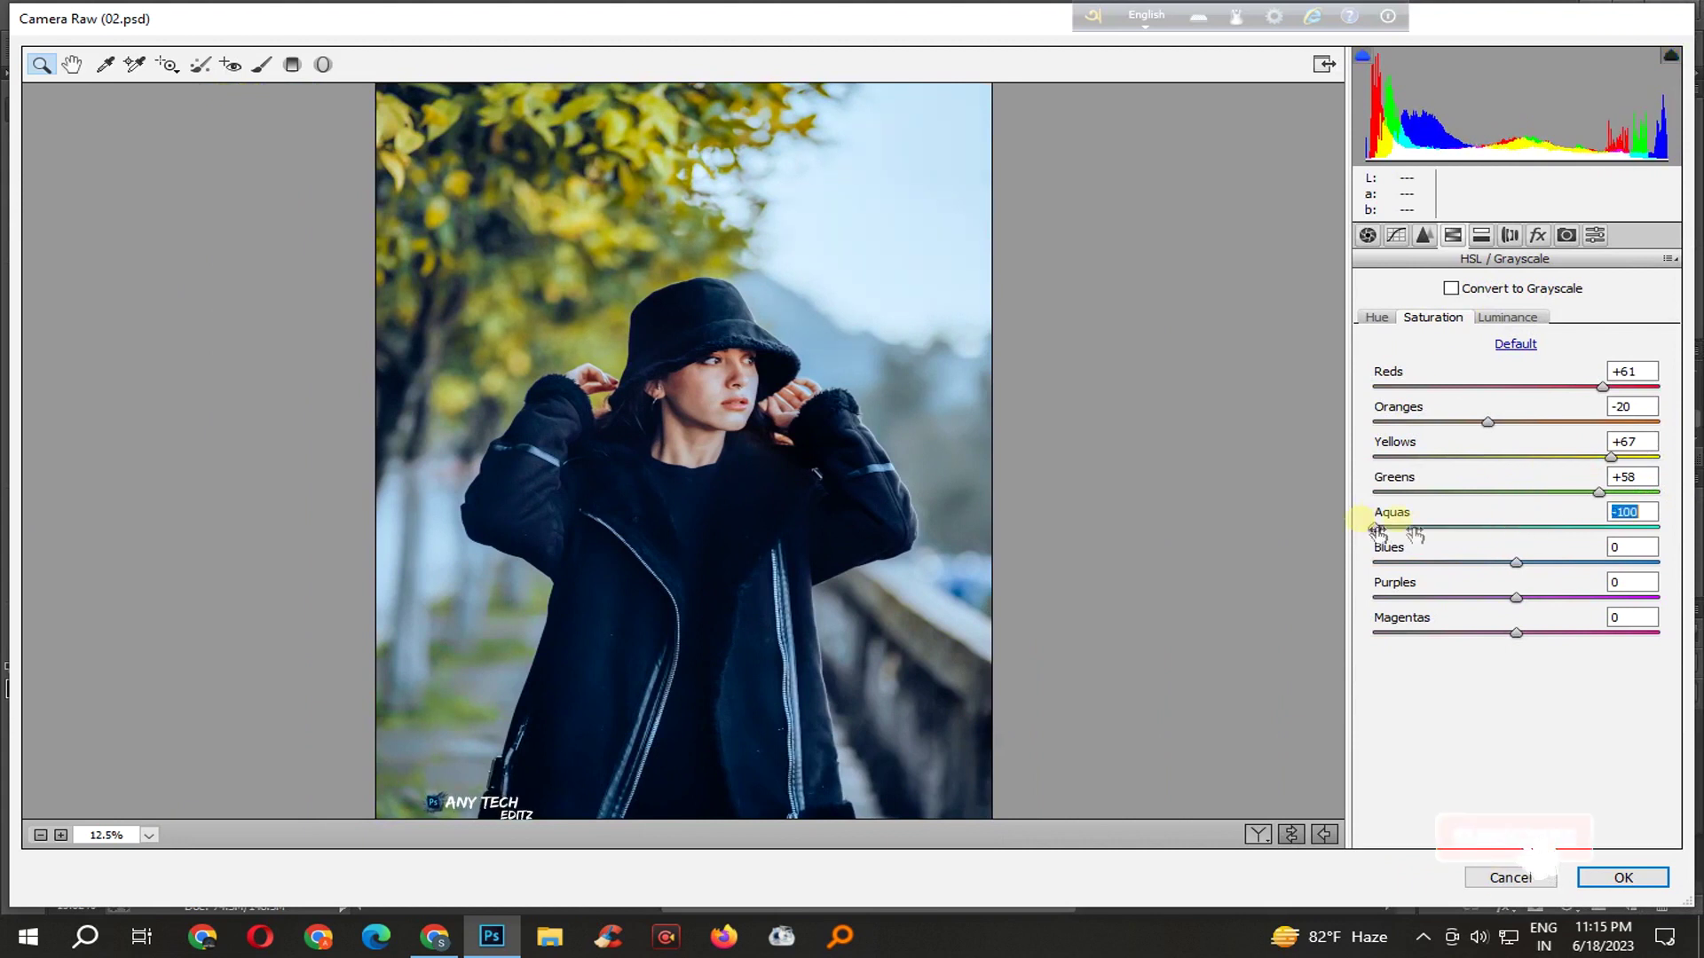
pyautogui.moveTo(1554, 564)
pyautogui.mouseDown()
pyautogui.moveTo(1571, 575)
pyautogui.moveTo(1554, 565)
pyautogui.mouseUp()
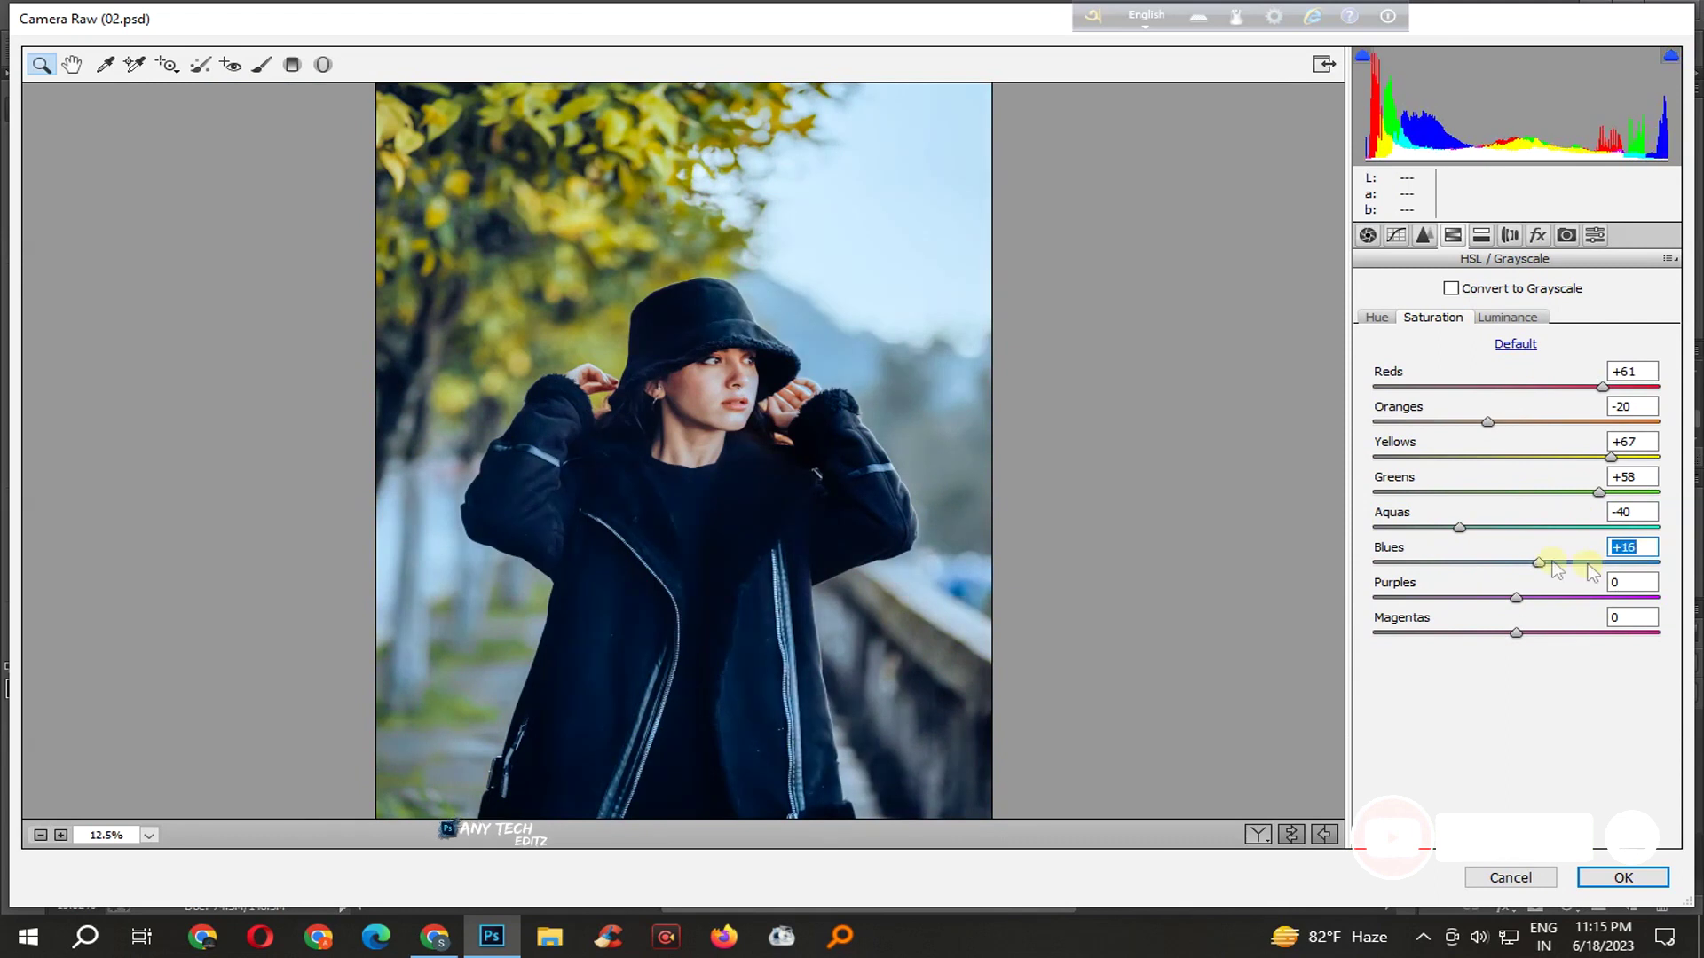
# - Add a −20 post-crop vignette and set Green/Blue Primary saturation to +20/+16
pyautogui.click(1538, 235)
pyautogui.moveTo(1511, 513); pyautogui.dragTo(1488, 515)
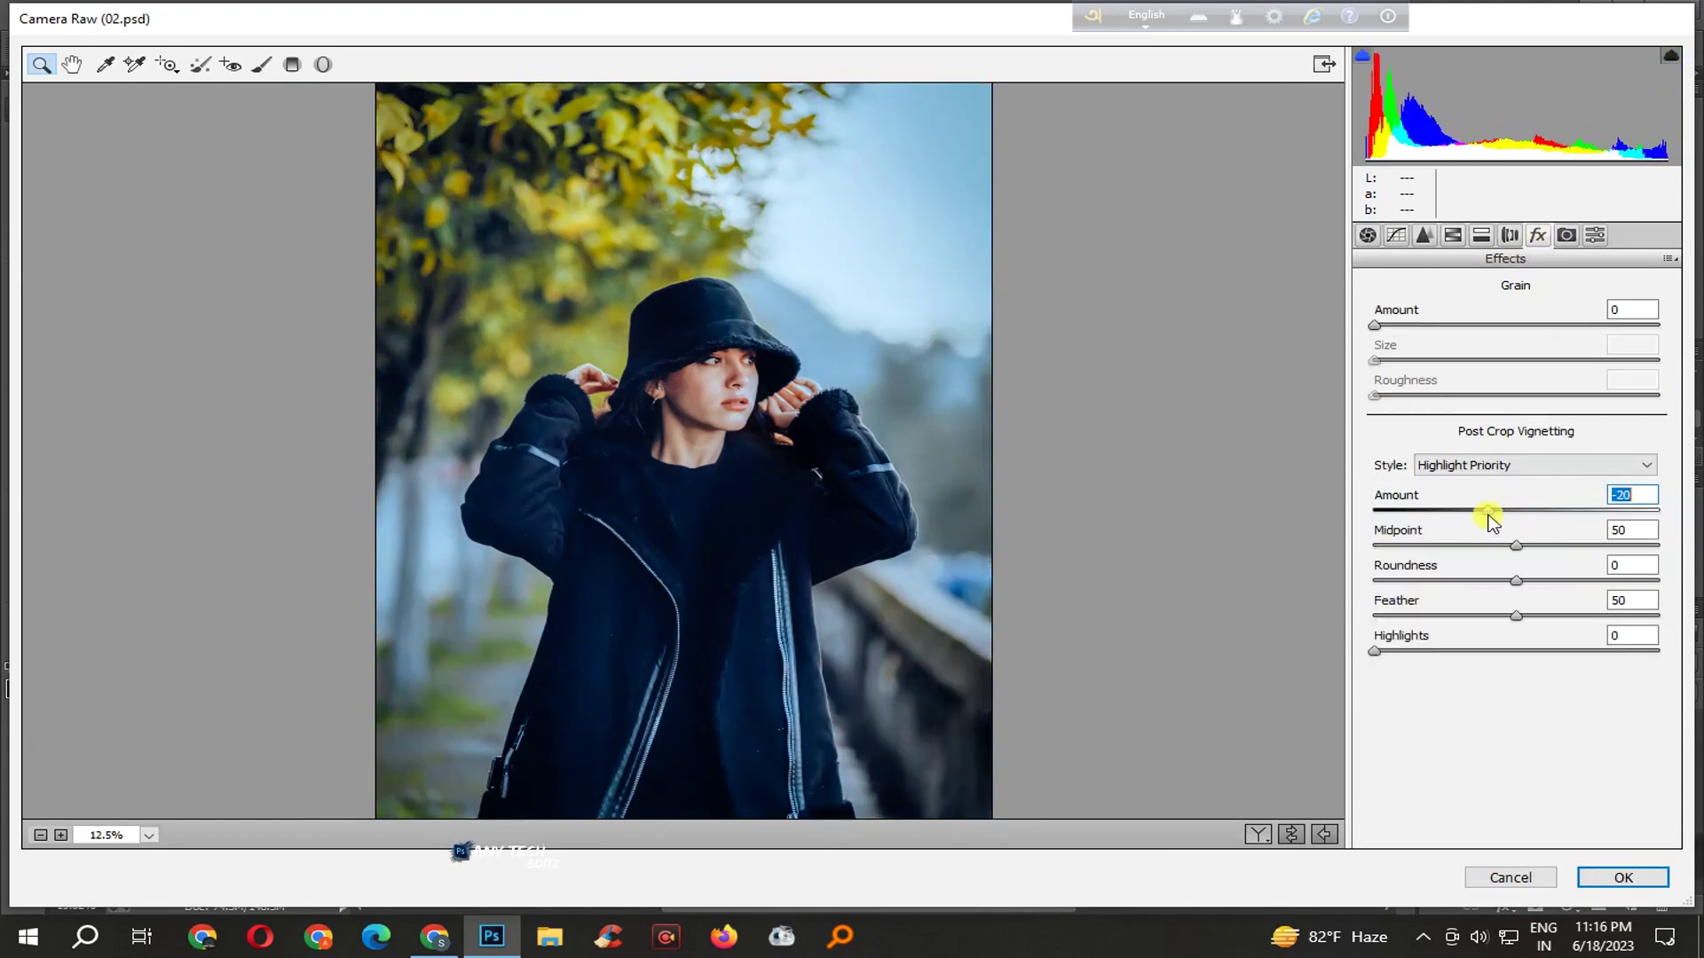
pyautogui.click(1566, 235)
pyautogui.moveTo(1597, 568); pyautogui.dragTo(1598, 575)
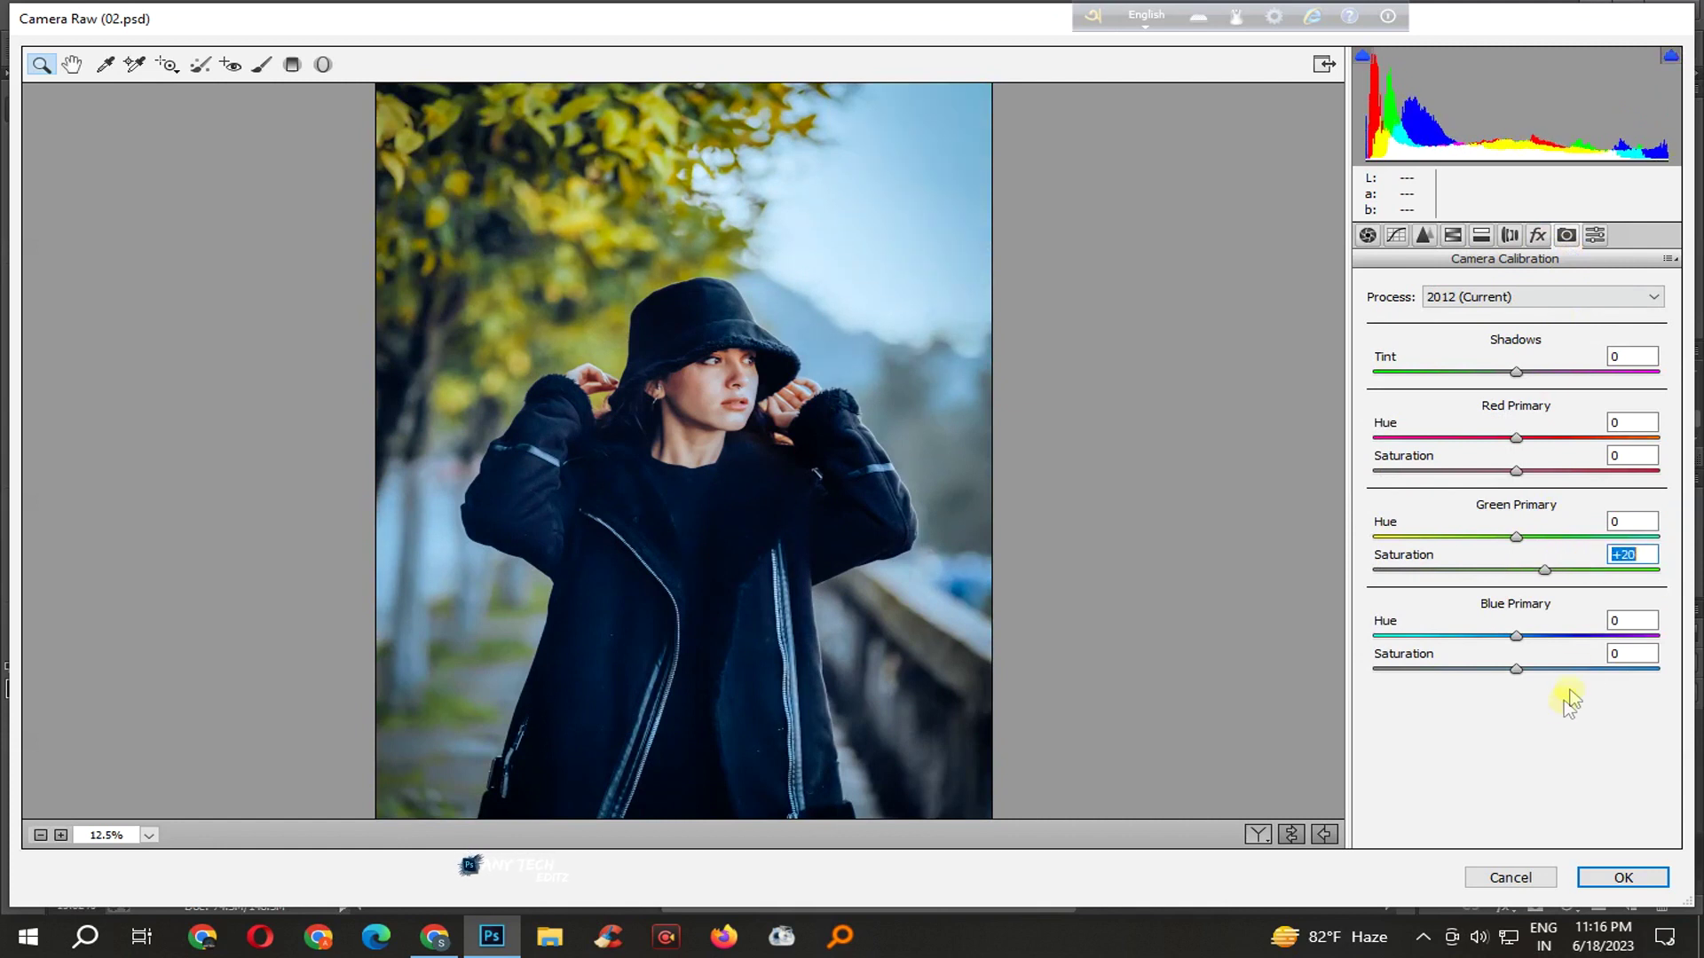
pyautogui.moveTo(1584, 673); pyautogui.dragTo(1581, 682)
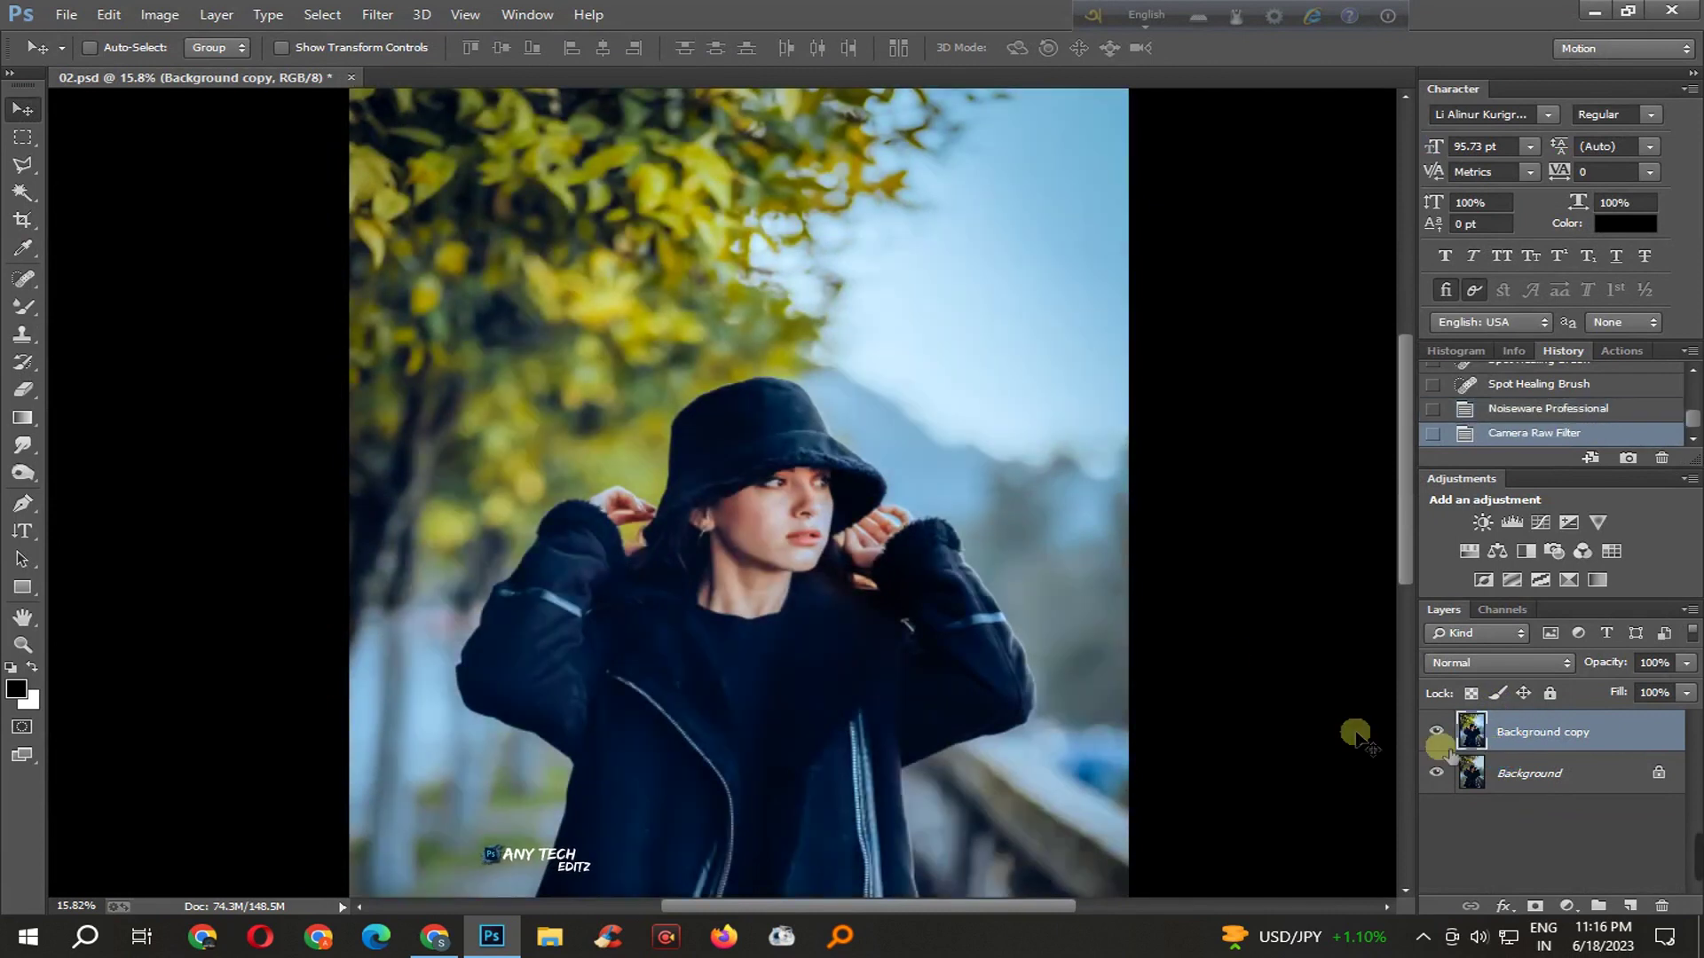
# - Save 02.psd and toggle the Background copy visibility to compare the grade
pyautogui.scroll(-5, 769, 603)
pyautogui.scroll(3, 772, 605)
pyautogui.hotkey('ctrl', 's')
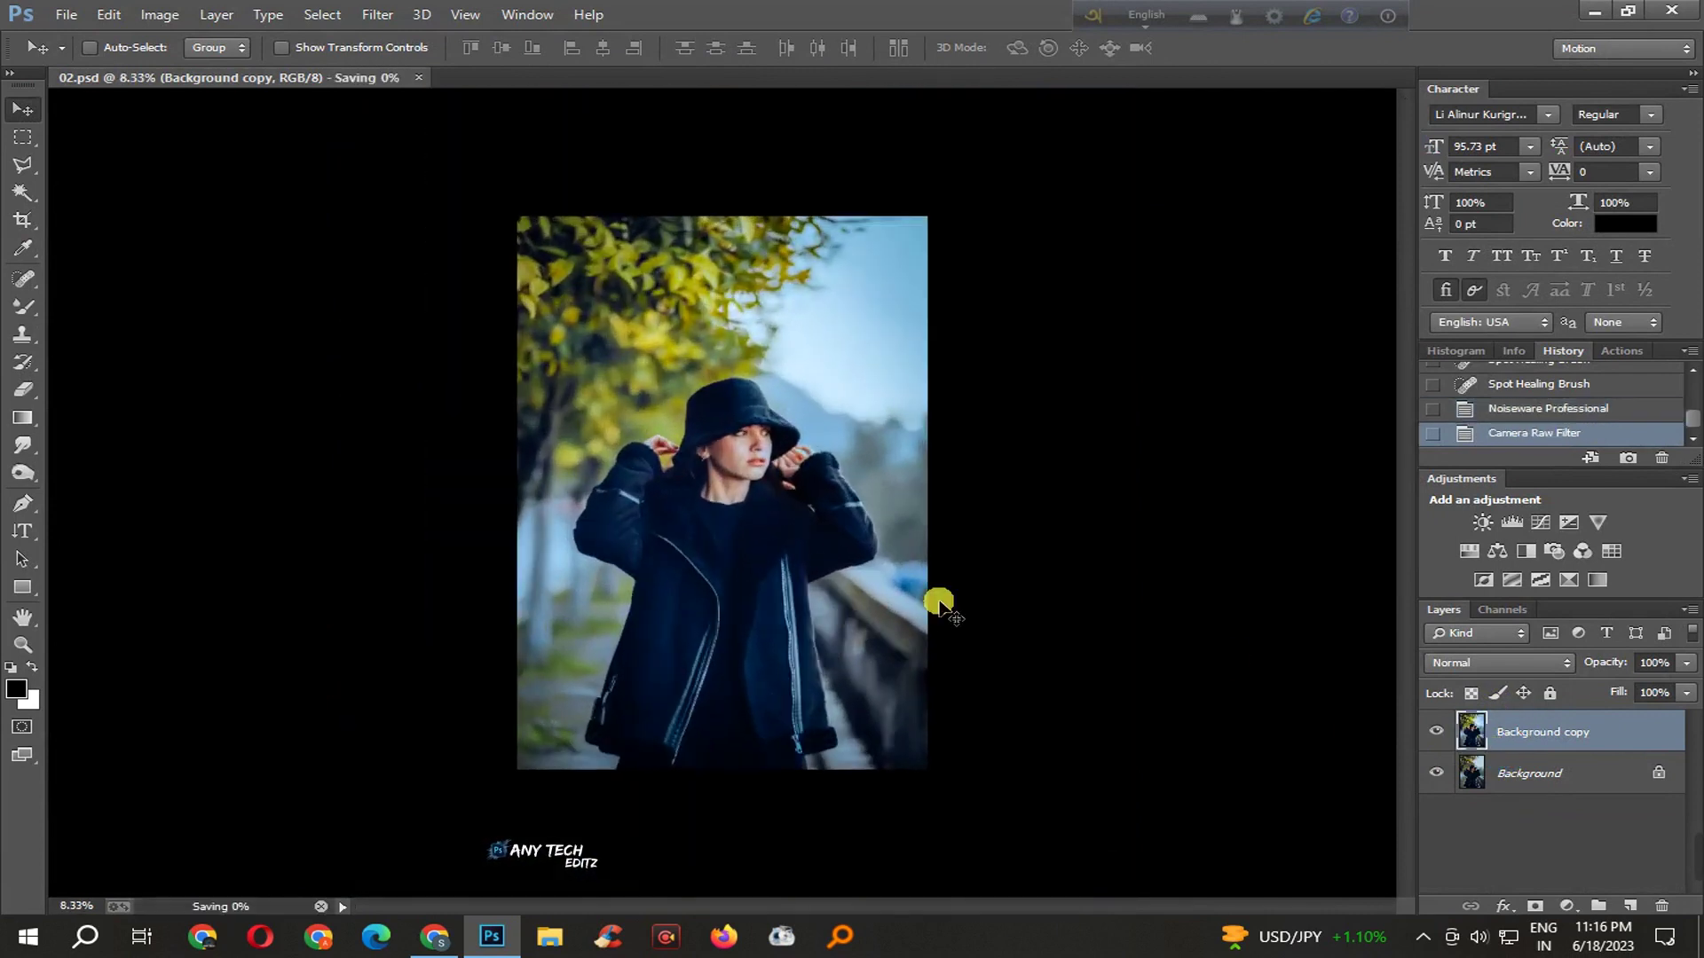
pyautogui.click(1436, 735)
pyautogui.click(812, 576)
# - Zoom into the face and select the Mixer Brush tool
pyautogui.scroll(2, 816, 581)
pyautogui.scroll(2, 894, 741)
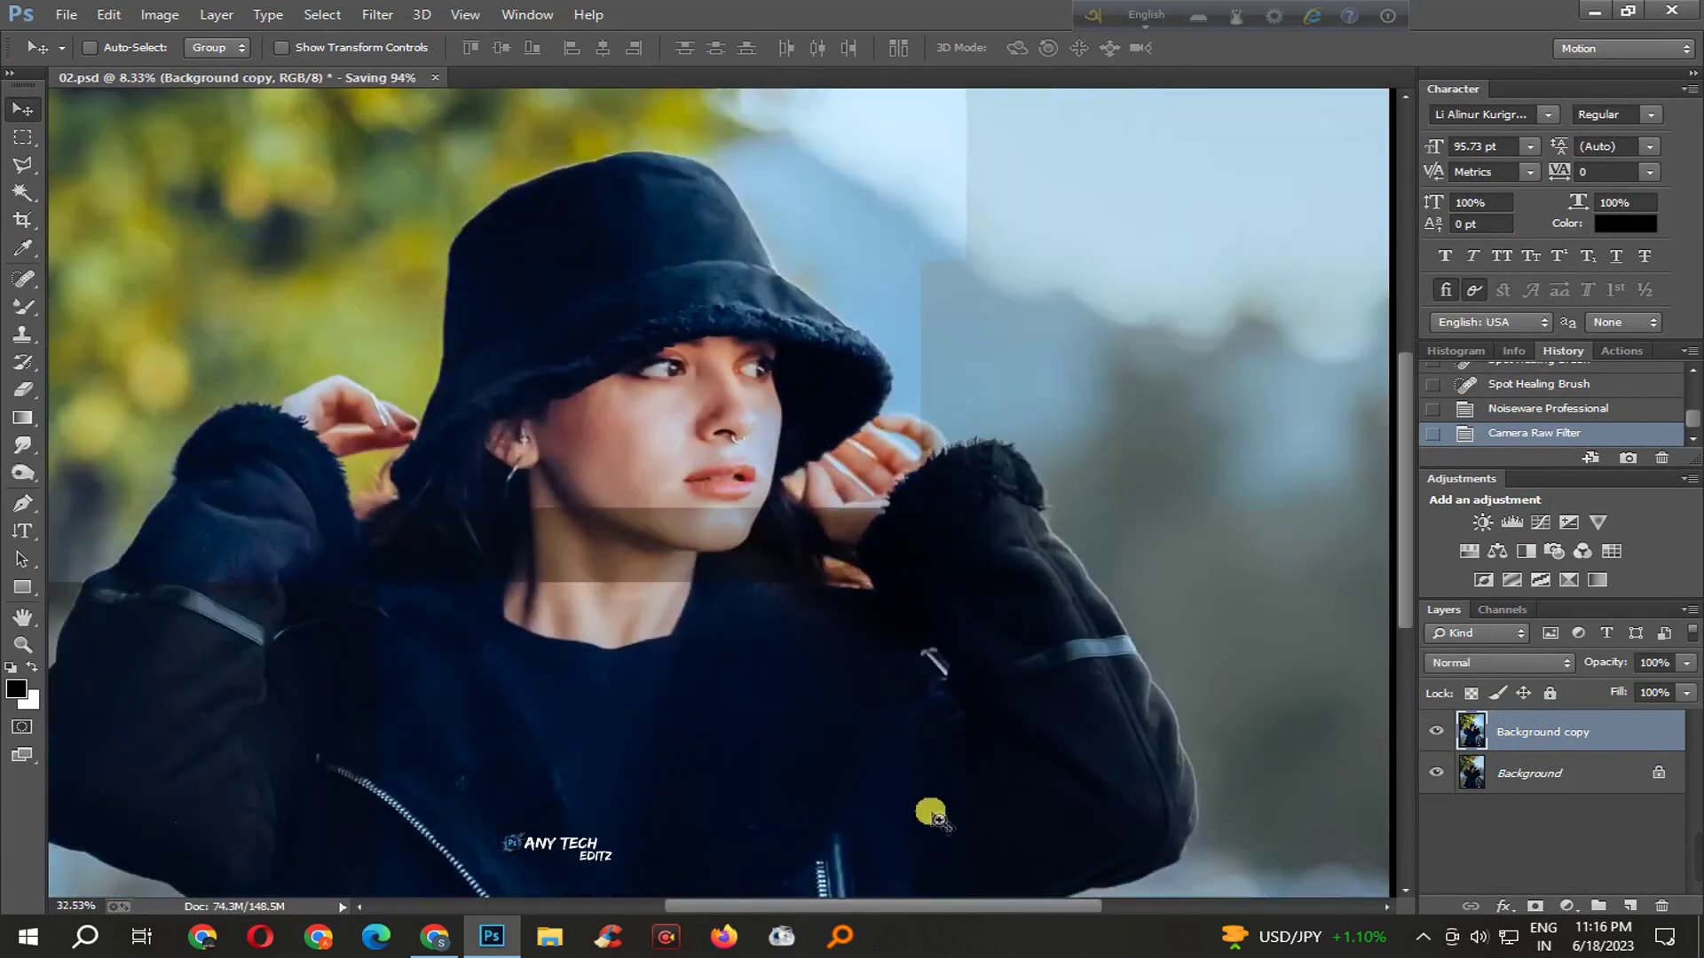
pyautogui.scroll(2, 108, 434)
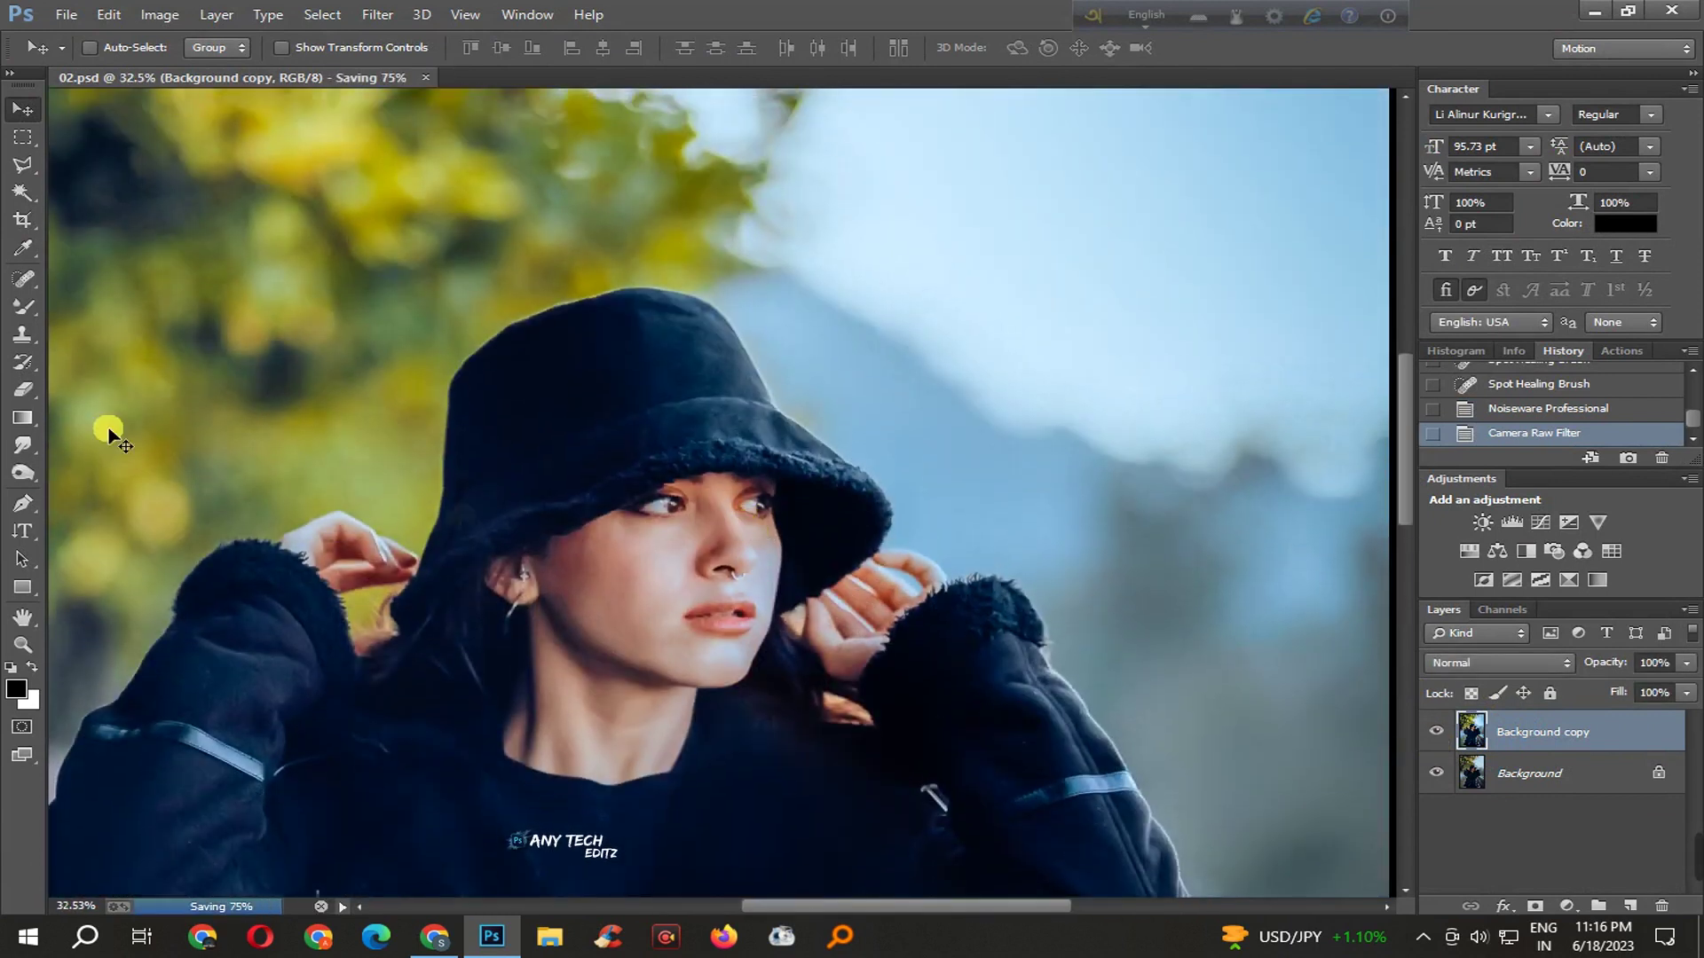
pyautogui.click(16, 321)
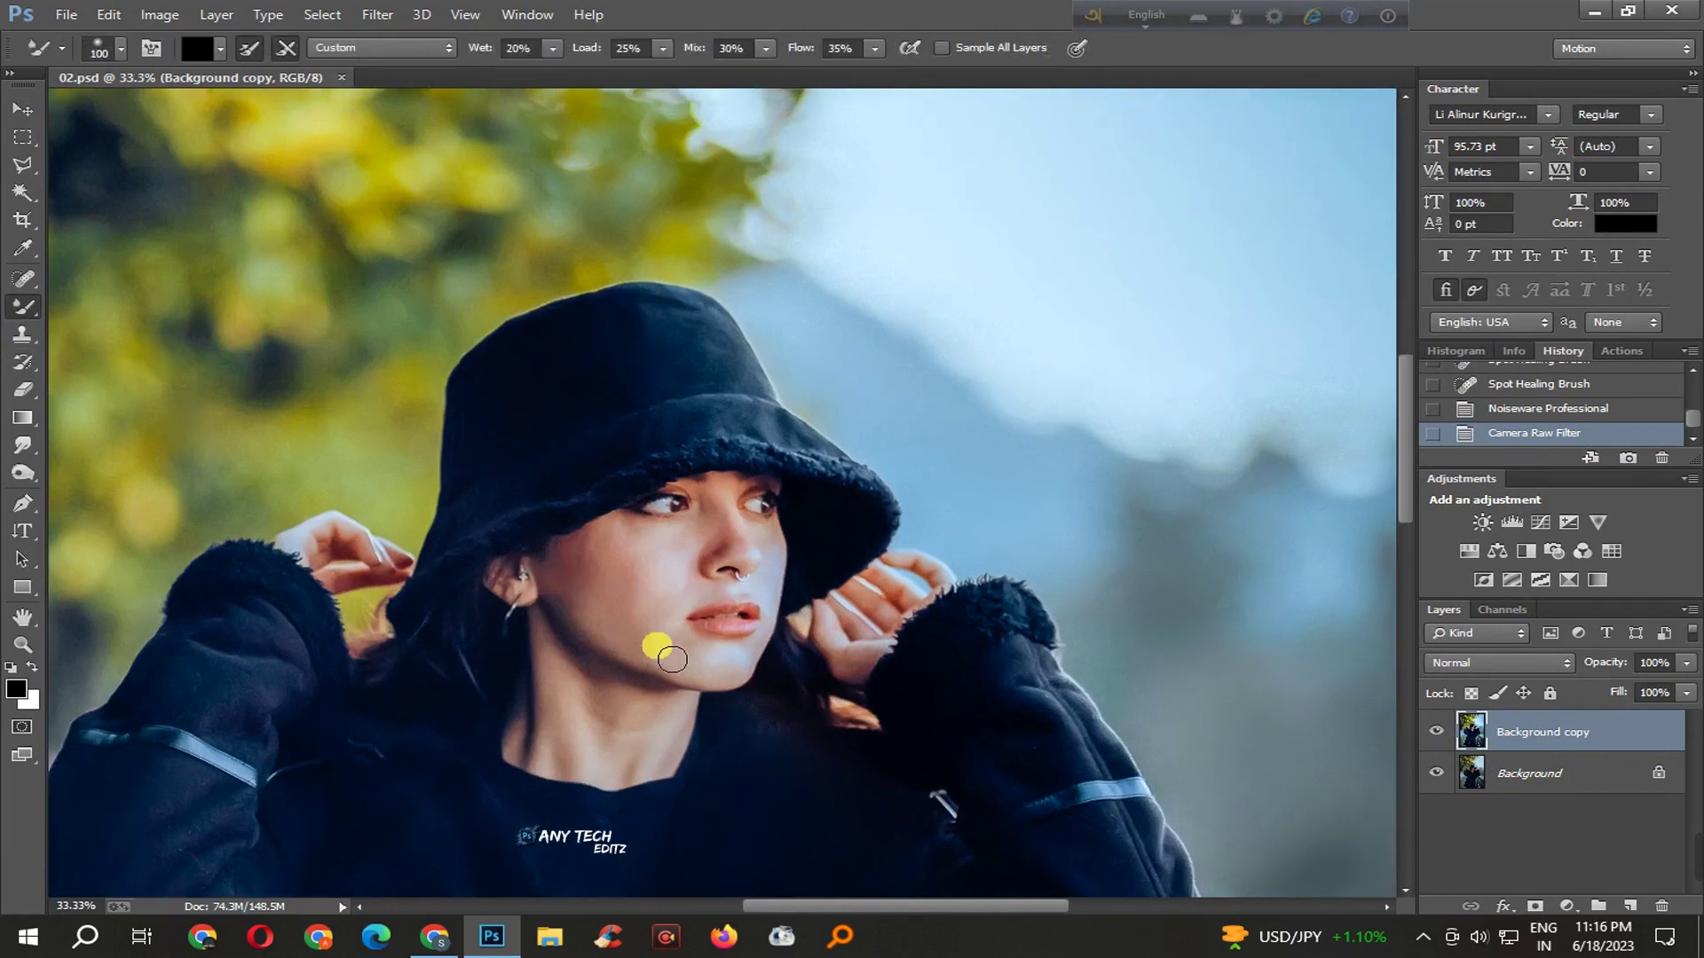
# - Blend the cheek skin with the Mixer Brush, shrinking the brush to 90
pyautogui.scroll(2, 662, 593)
pyautogui.click(621, 573)
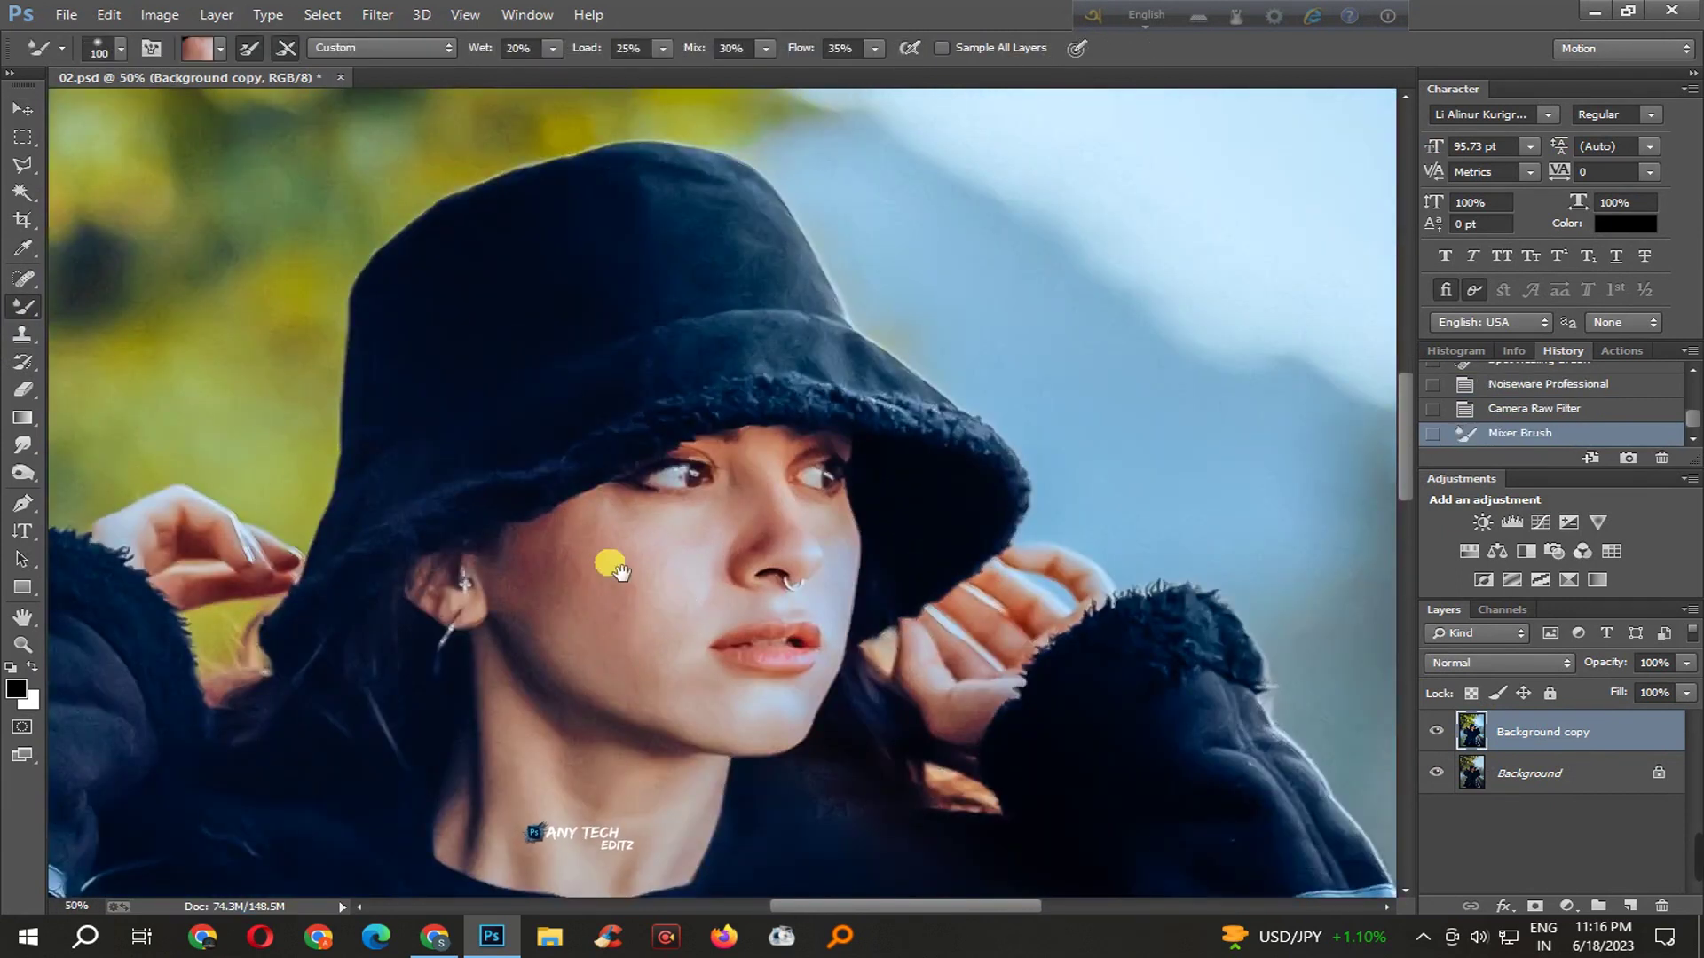
pyautogui.scroll(1, 621, 572)
pyautogui.scroll(1, 621, 571)
pyautogui.press('[')
pyautogui.moveTo(655, 578)
pyautogui.mouseDown()
pyautogui.moveTo(613, 610)
pyautogui.moveTo(732, 537)
pyautogui.mouseUp()
pyautogui.press('[')
pyautogui.press('[')
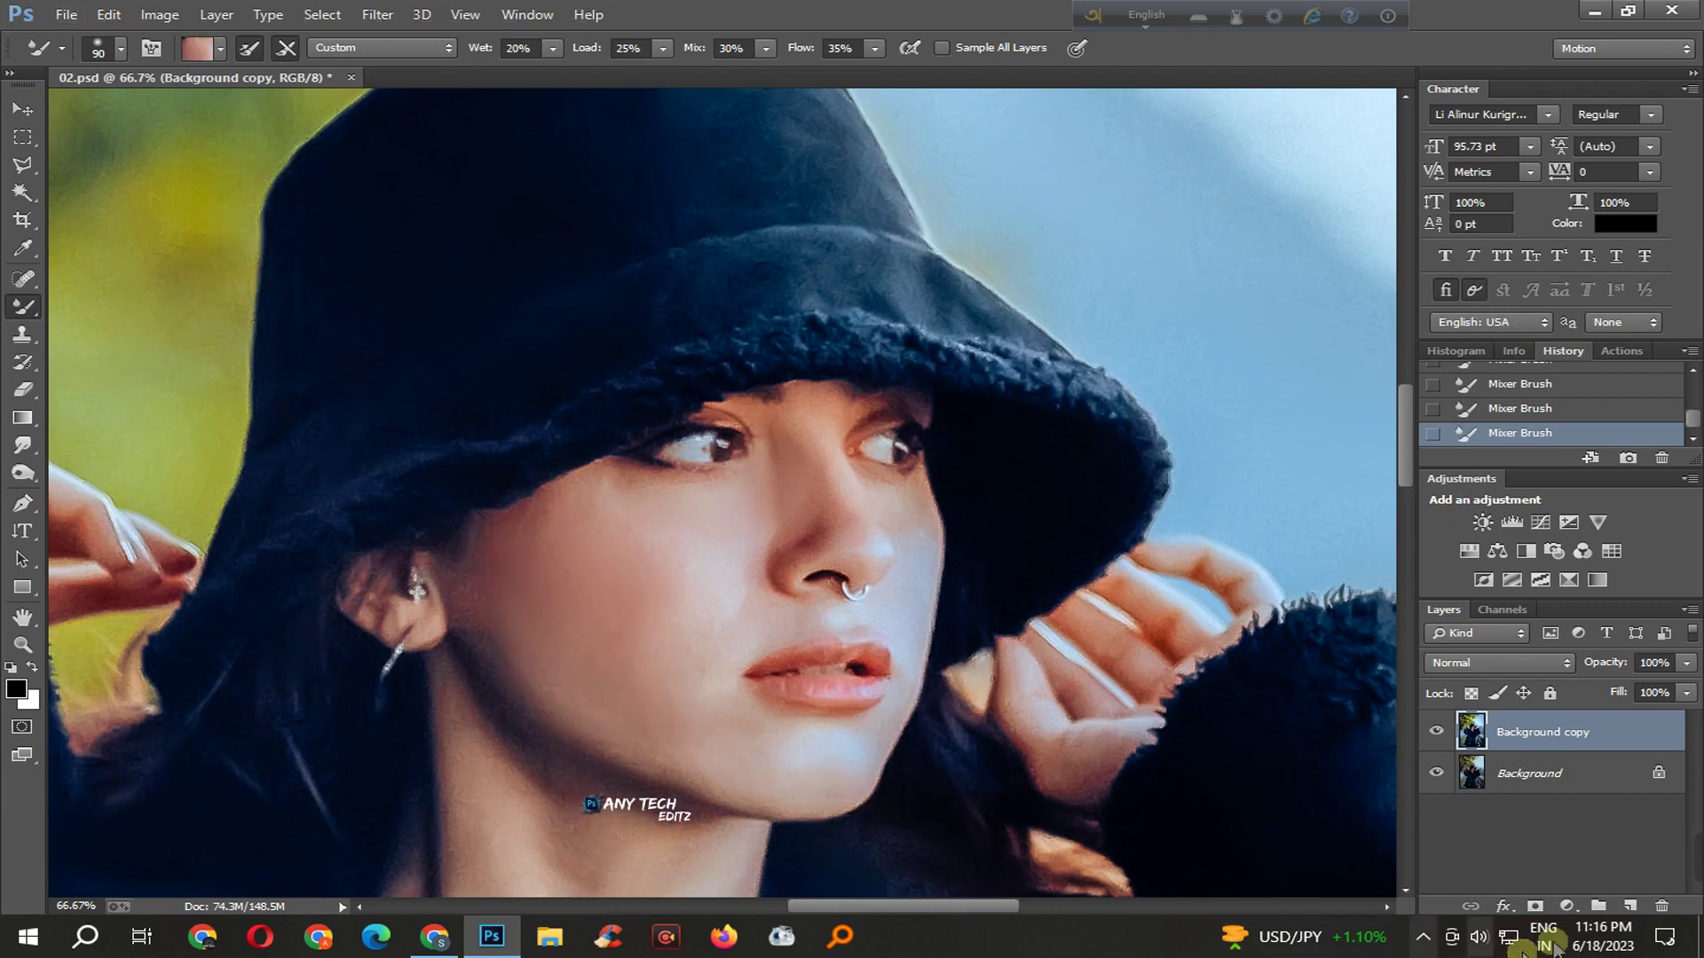
# - Enlarge the brush to 150 and smooth the skin on her neck
pyautogui.click(613, 642)
pyautogui.moveTo(651, 694); pyautogui.dragTo(625, 536)
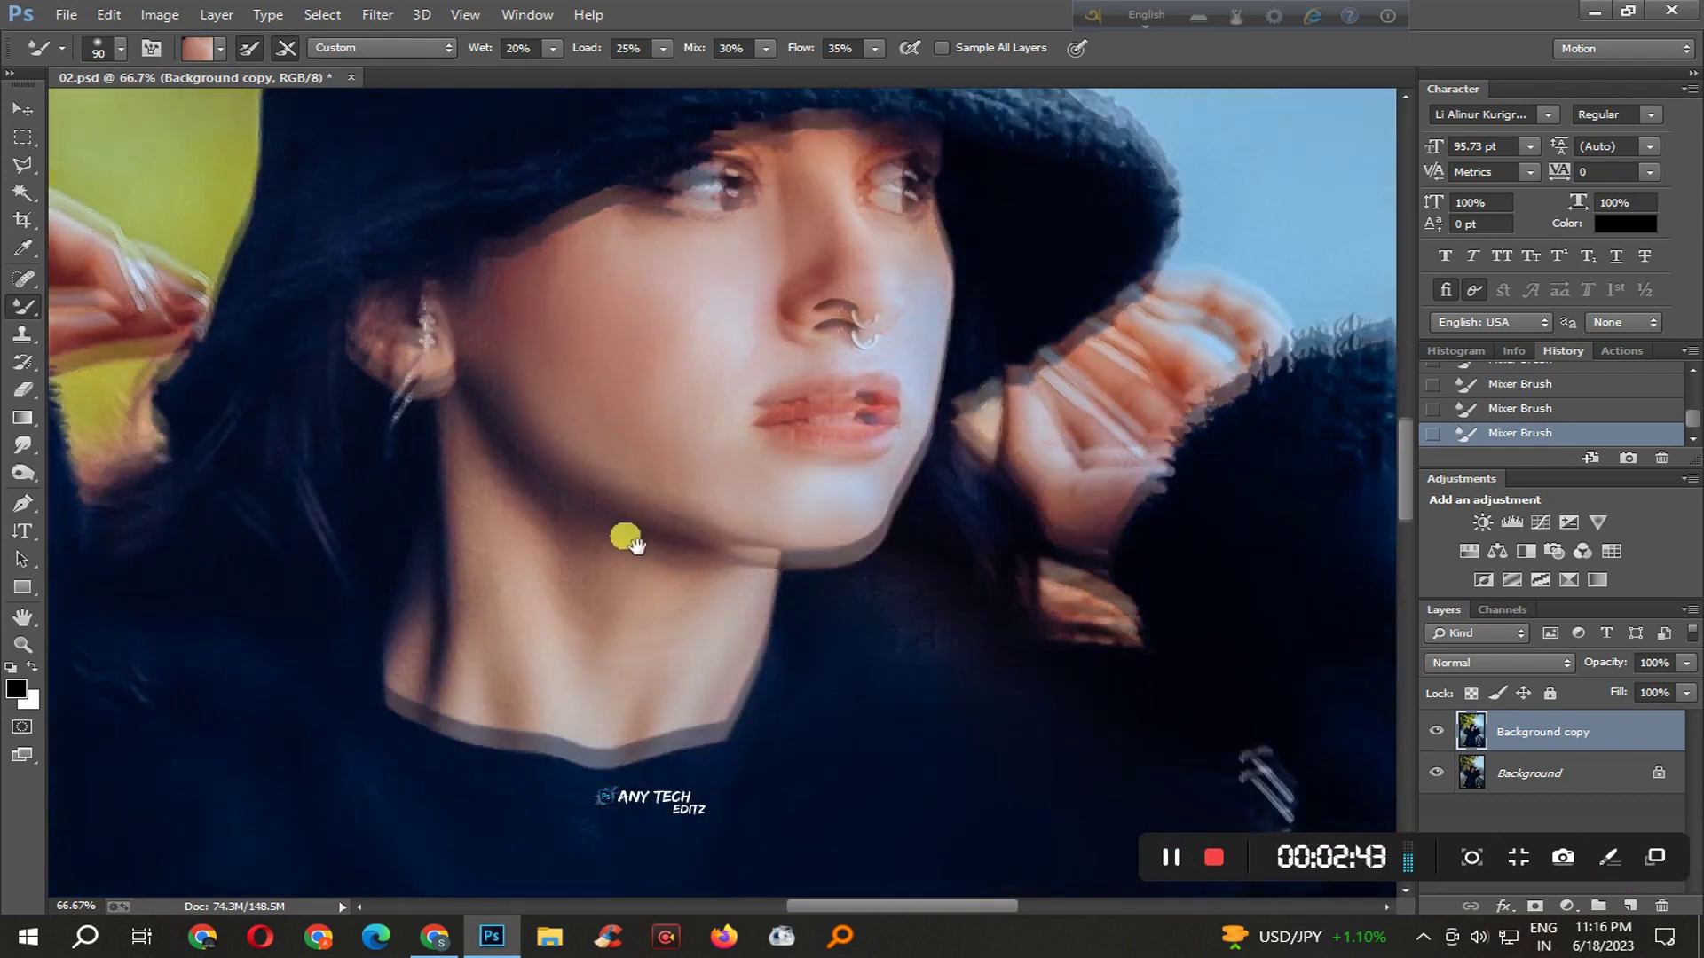
pyautogui.press(']')
pyautogui.press(']')
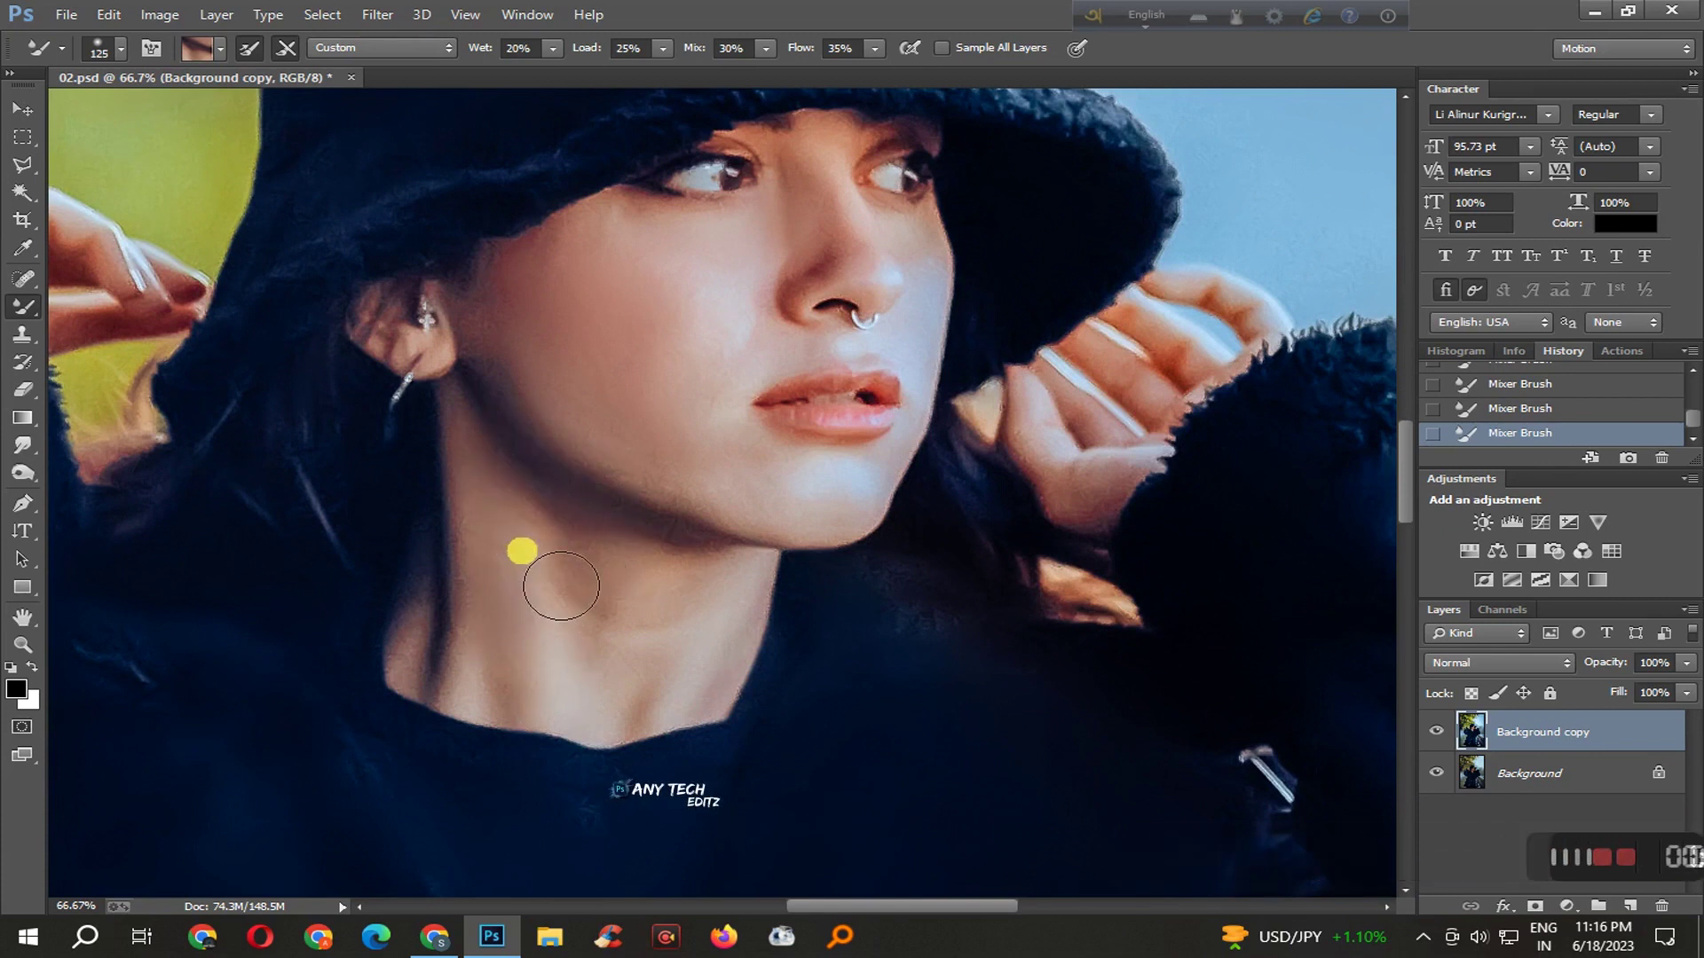
pyautogui.press(']')
pyautogui.moveTo(599, 709); pyautogui.dragTo(607, 709)
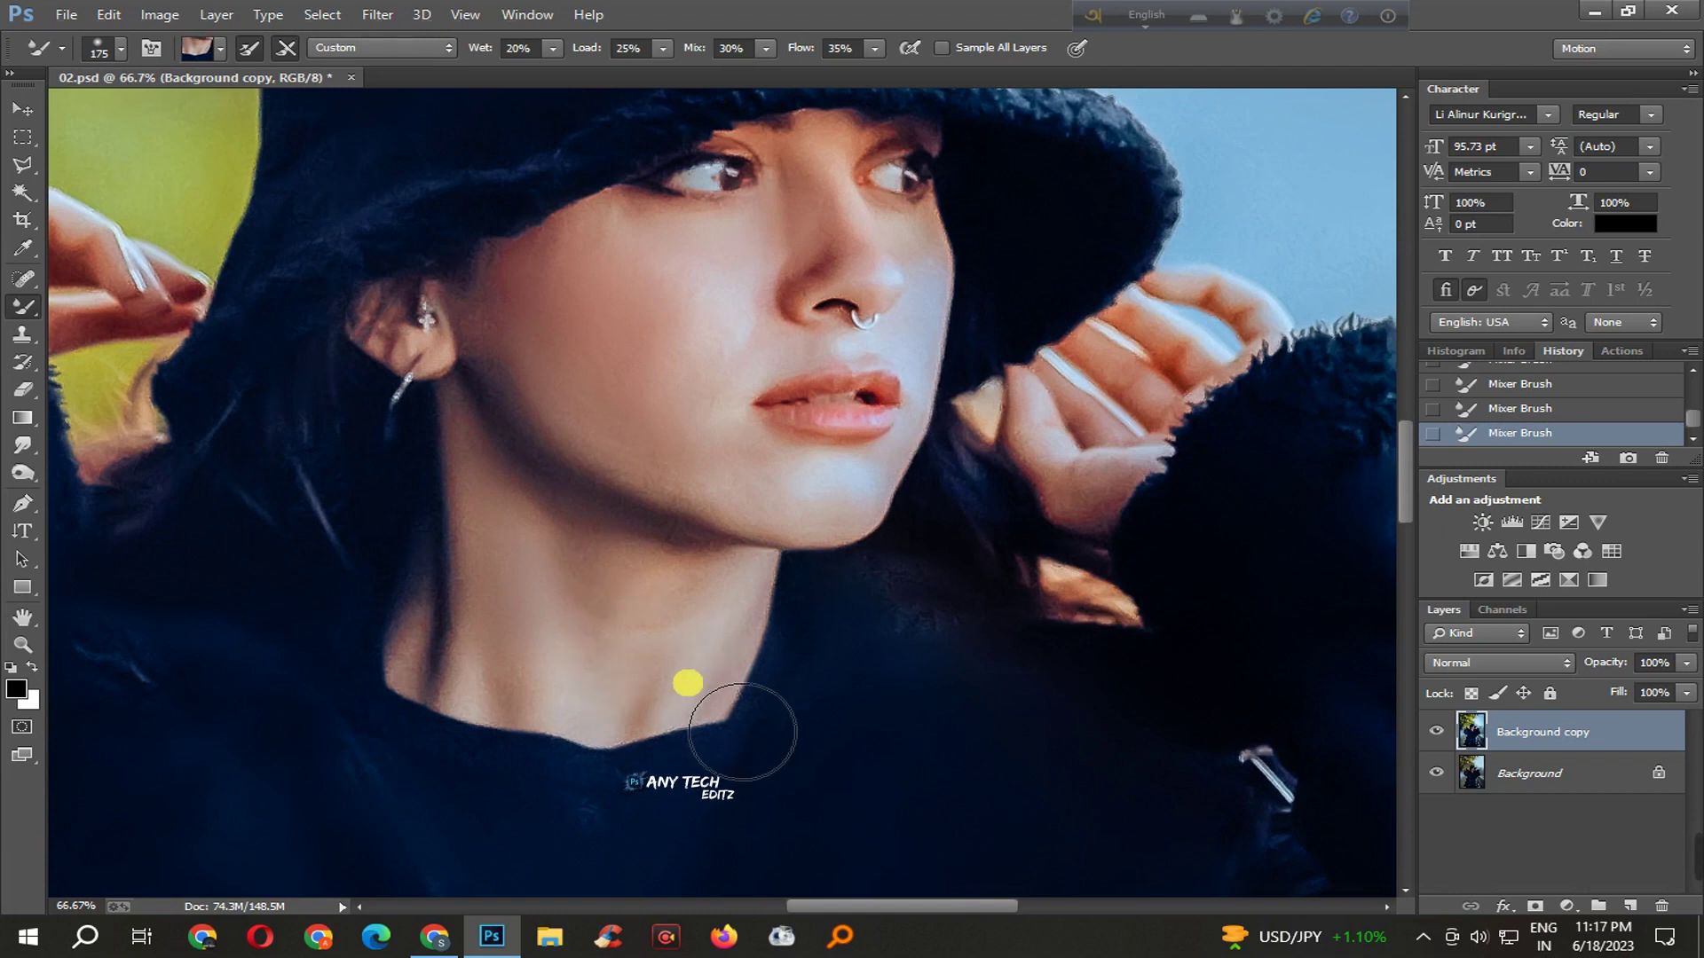
# - Re-save 02.psd and zoom out to view the whole portrait
pyautogui.hotkey('ctrl', '0')
pyautogui.keyDown('ctrl'); pyautogui.click(883, 514); pyautogui.keyUp('ctrl')
pyautogui.hotkey('ctrl', 's')
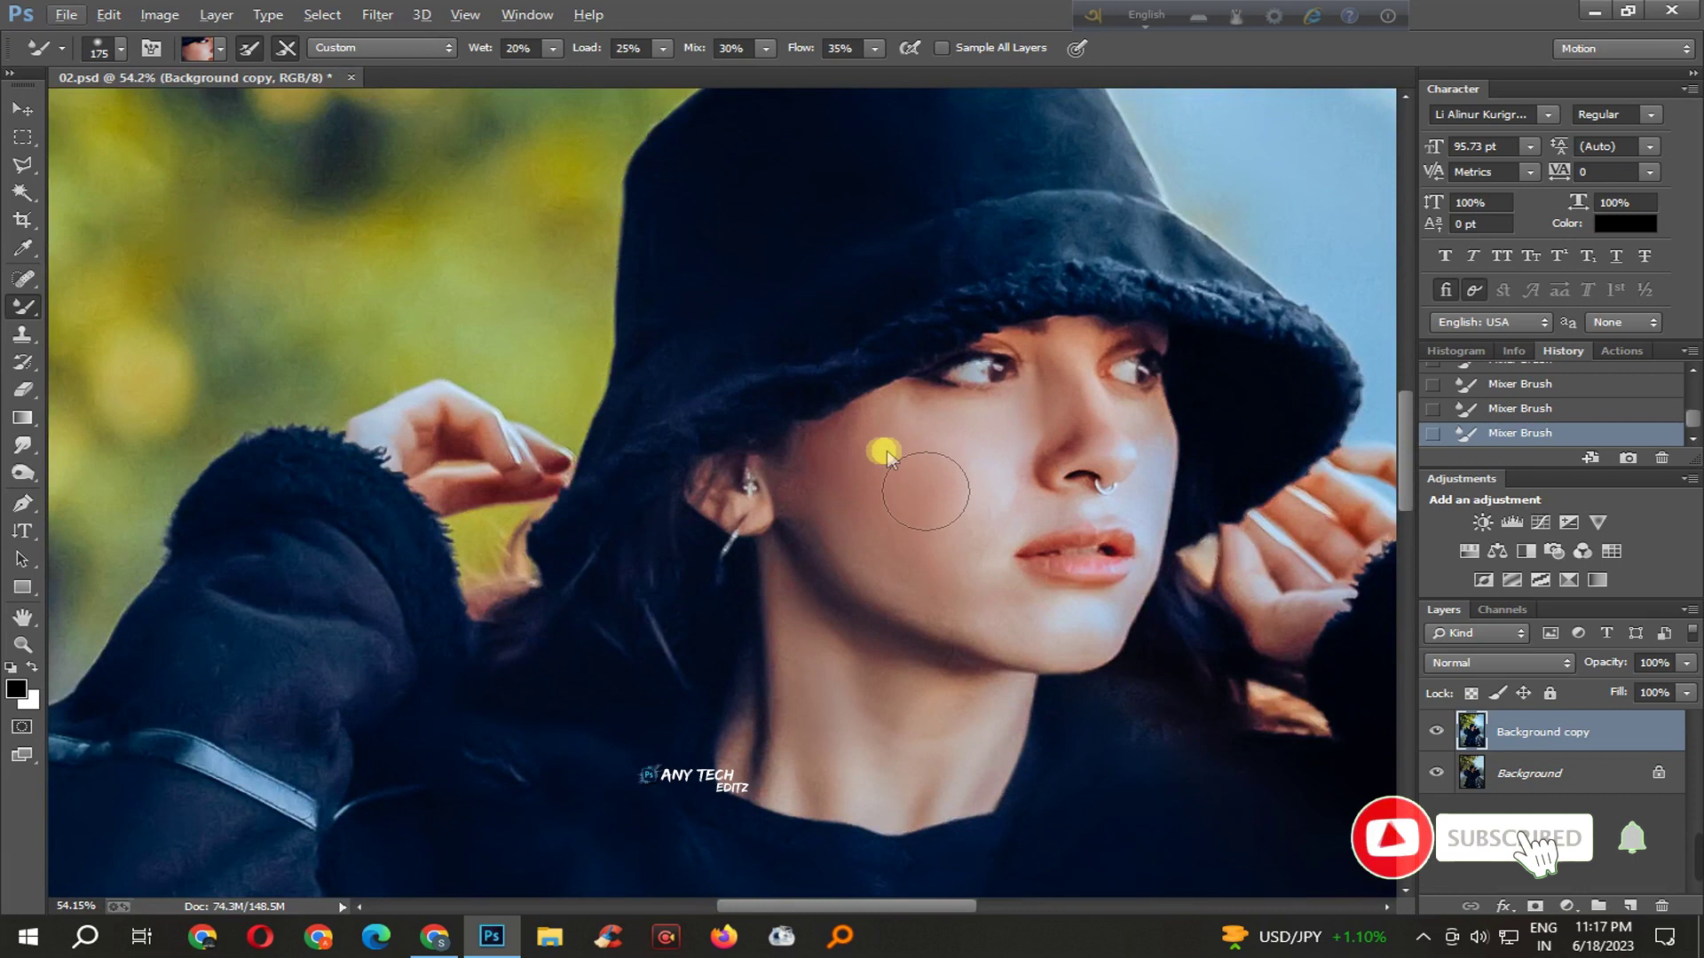
pyautogui.hotkey('ctrl', '0')
pyautogui.hotkey('ctrl', 's')
pyautogui.moveTo(1021, 501); pyautogui.dragTo(796, 526)
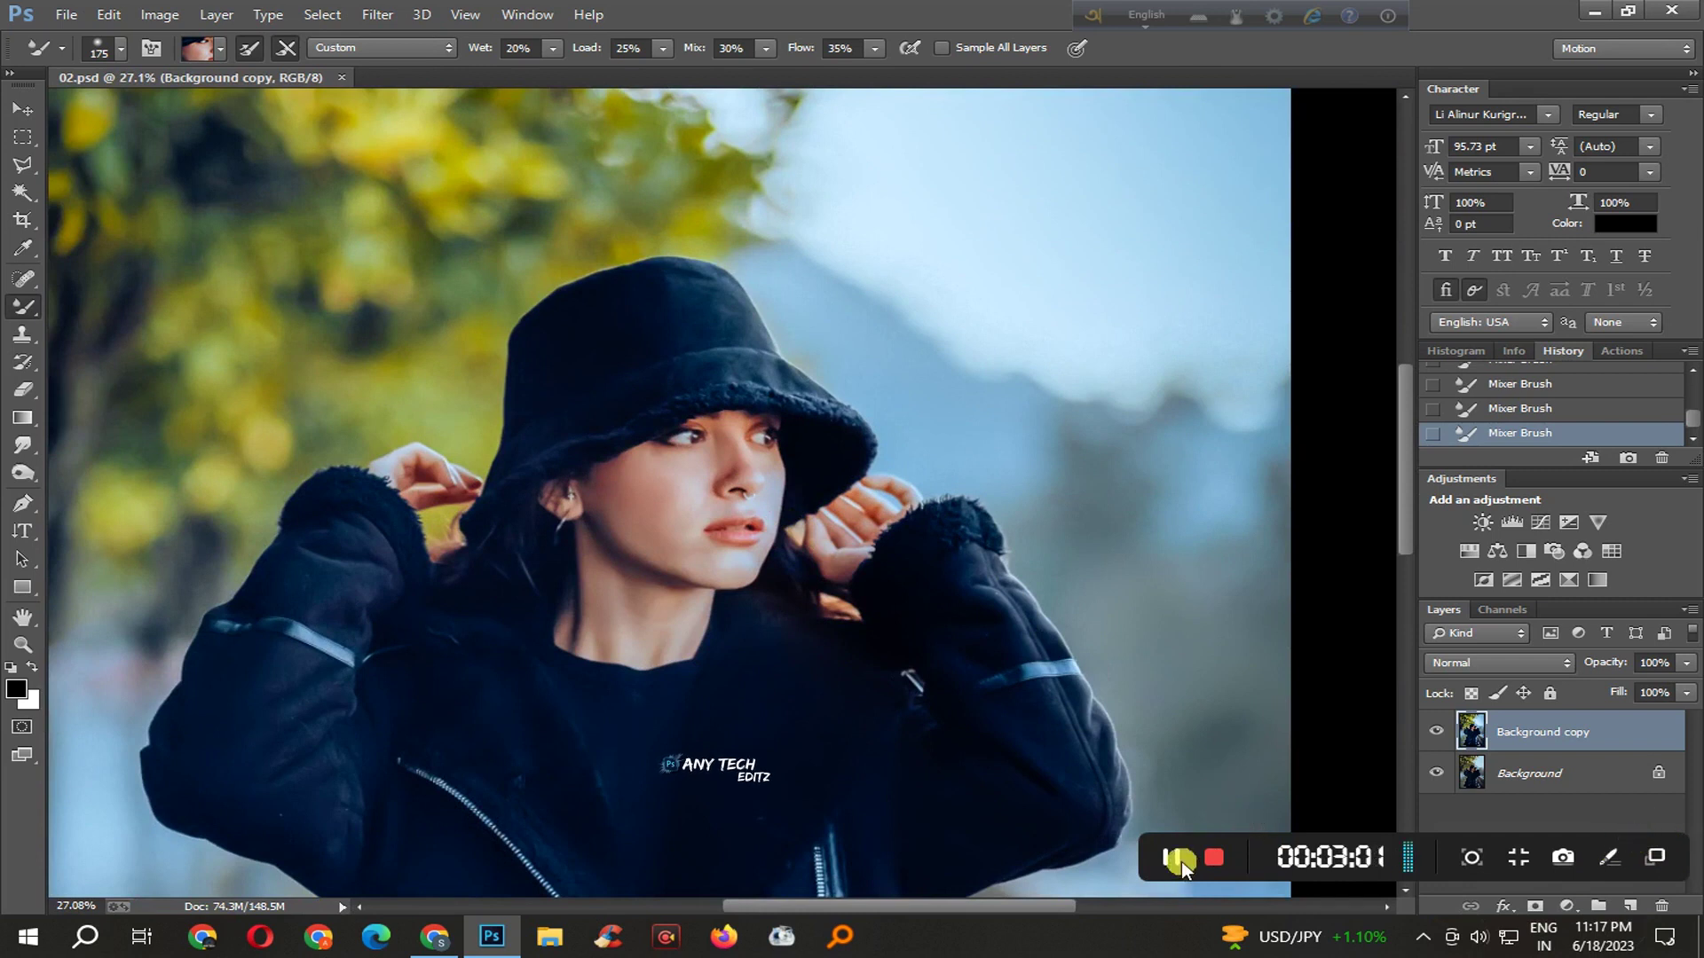
# - Open SkinFiner and set smoothing Amount 76 and Fine −75
pyautogui.click(322, 15)
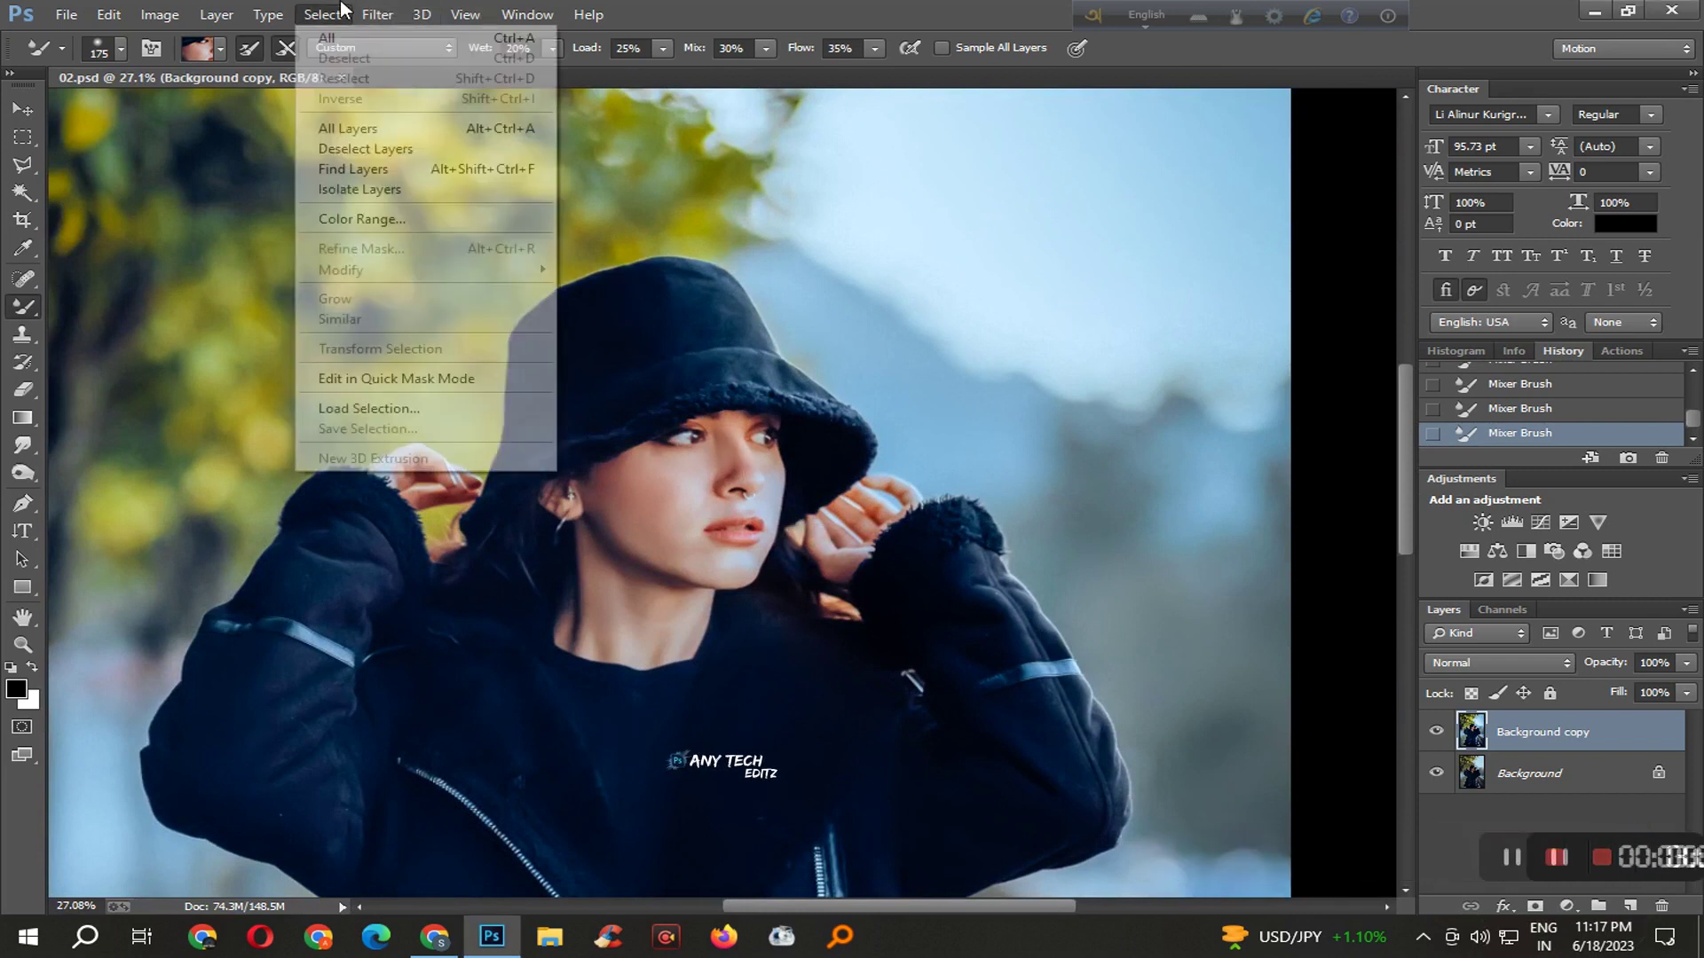
pyautogui.moveTo(415, 583)
pyautogui.click(808, 603)
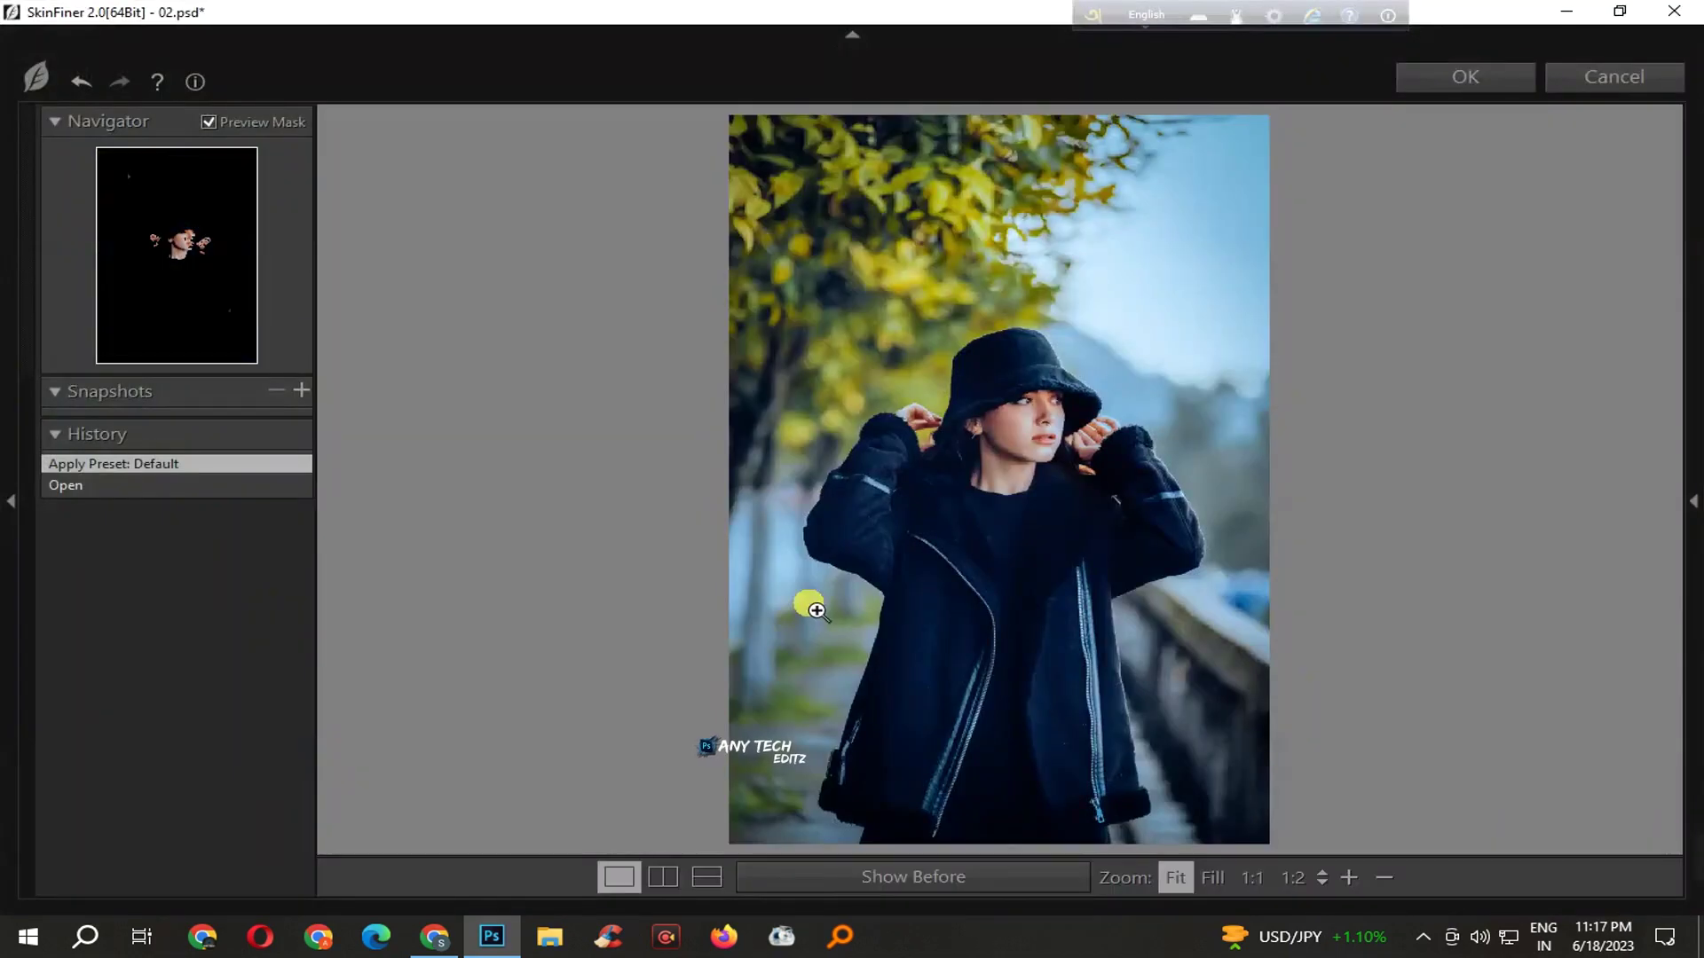
pyautogui.click(1062, 427)
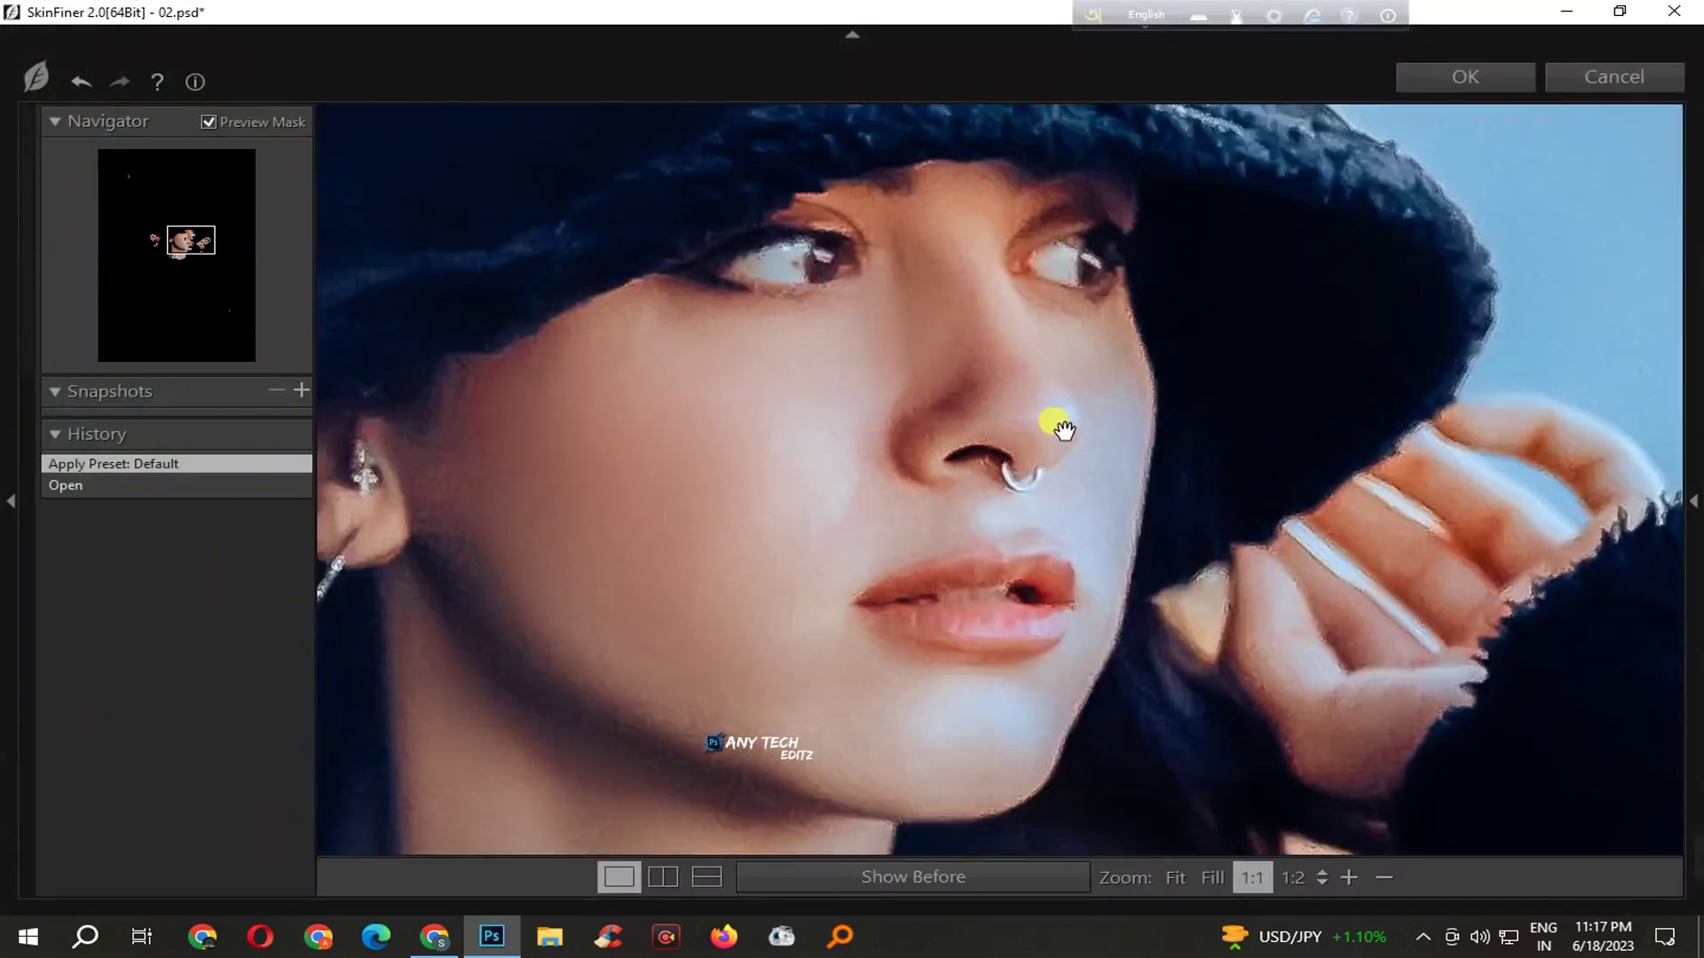
pyautogui.scroll(-2, 1062, 427)
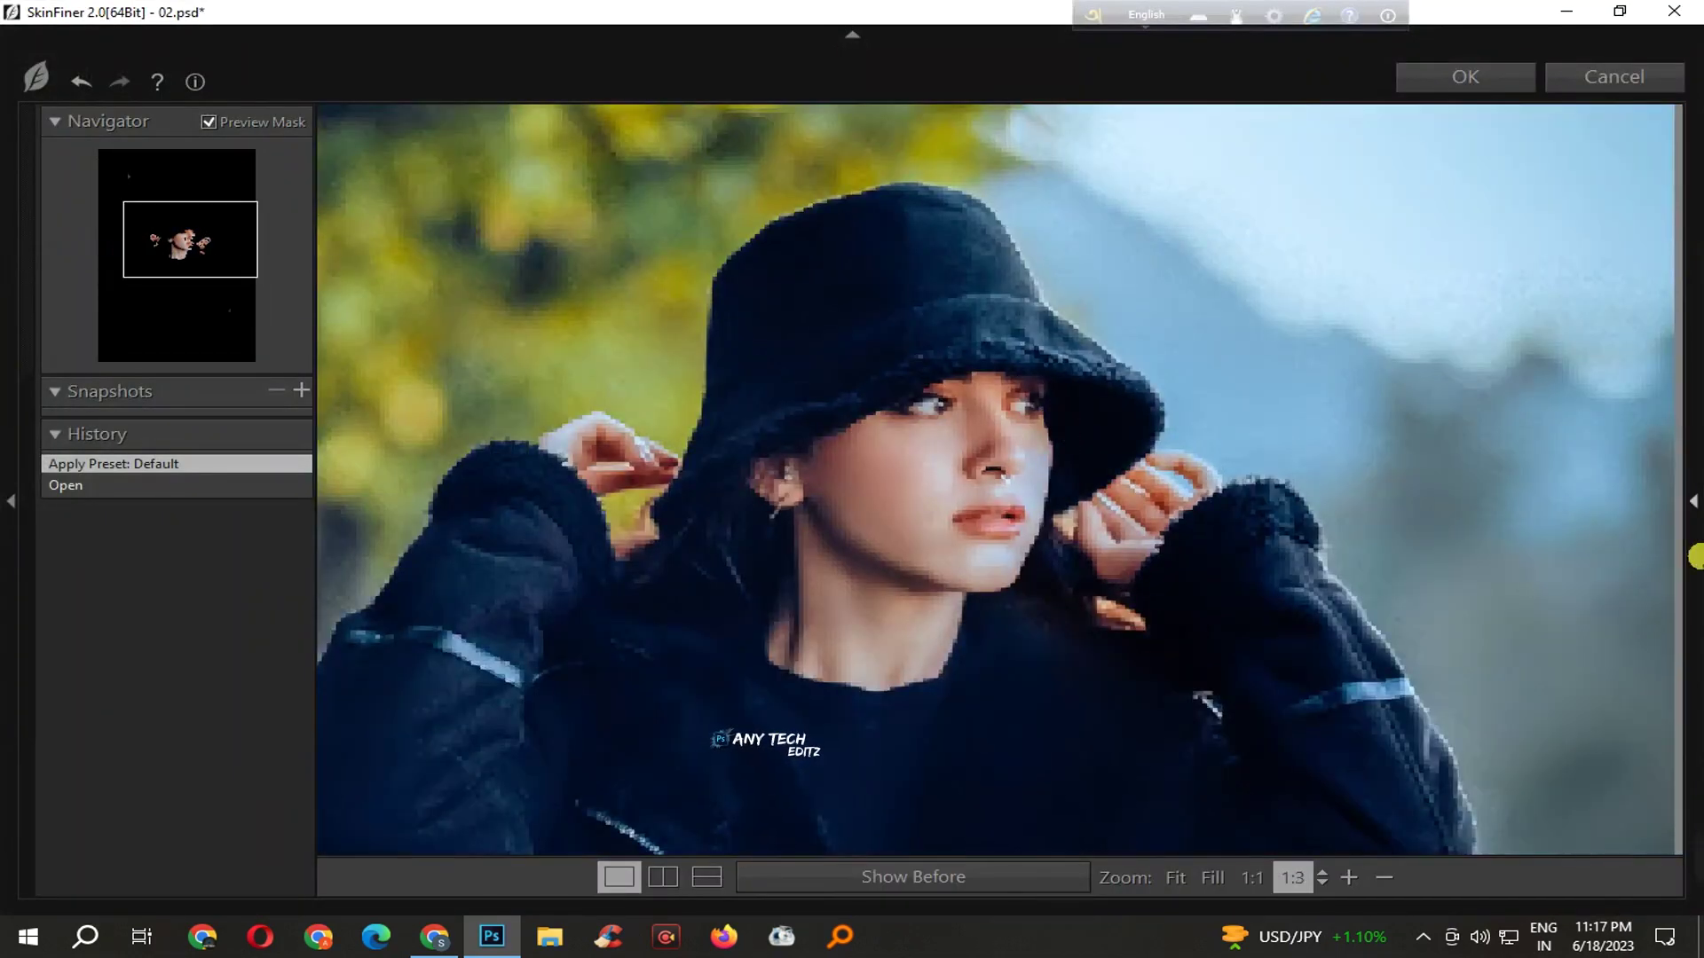
pyautogui.click(1695, 551)
pyautogui.scroll(-2, 1544, 563)
pyautogui.moveTo(1439, 464); pyautogui.dragTo(1568, 447)
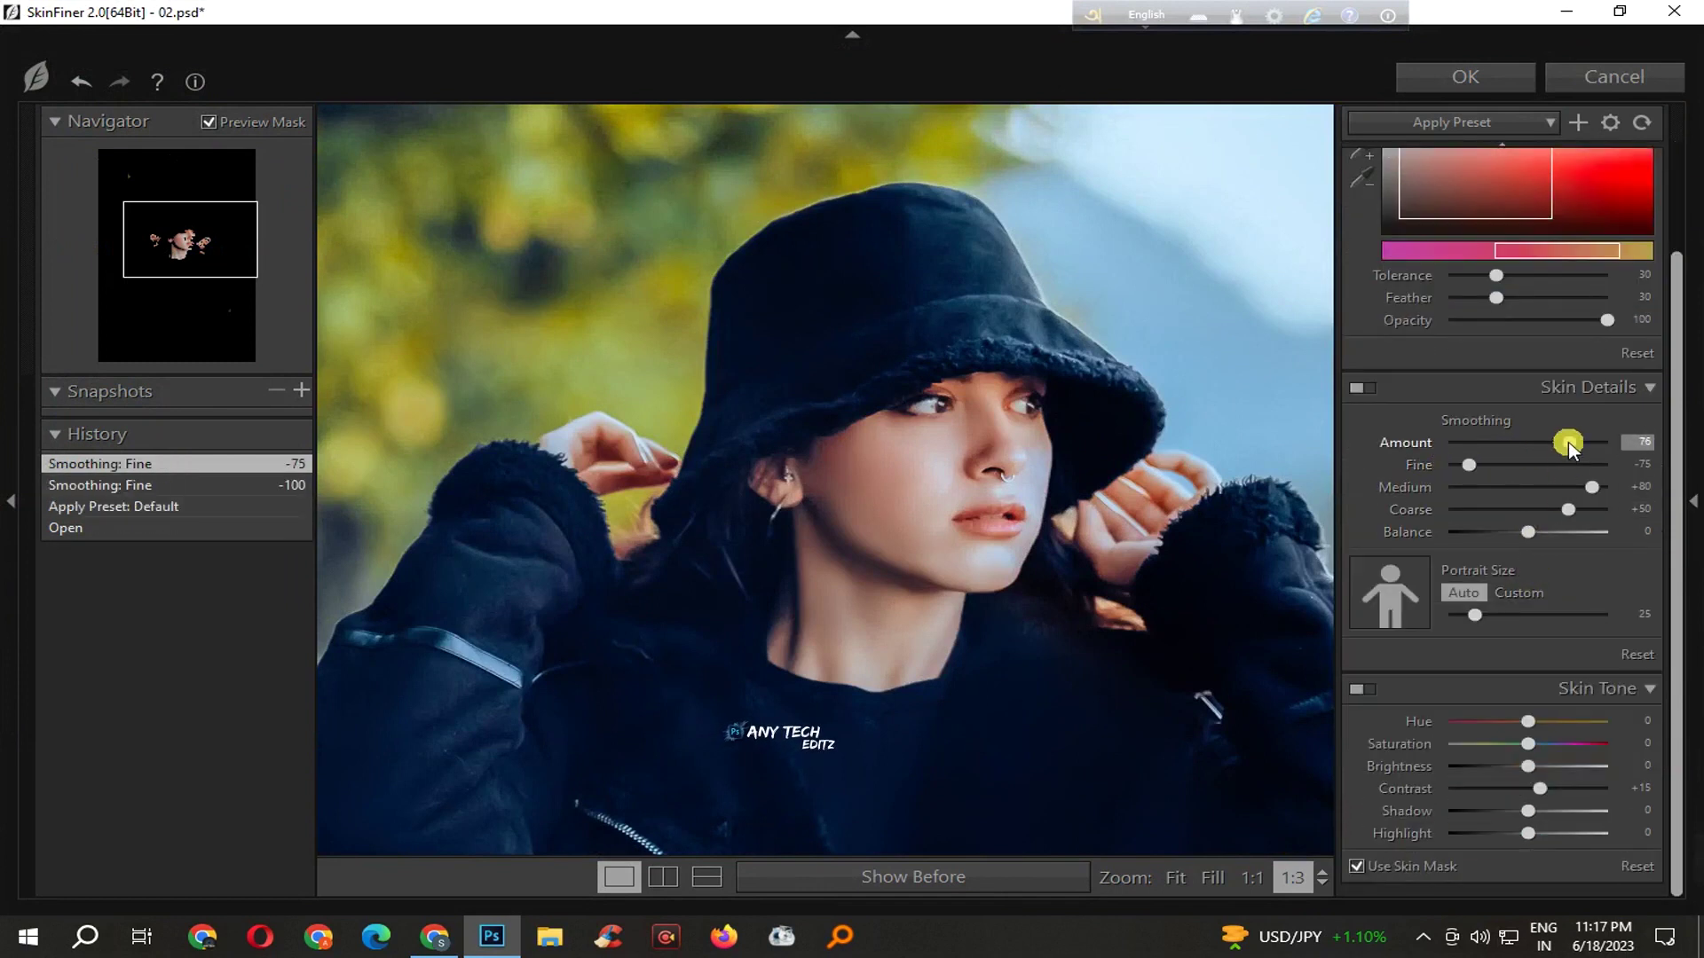
# - Set skin tone Contrast +46, Shadows +12, Hue +10, sample a custom skin colour and apply
pyautogui.moveTo(1528, 766)
pyautogui.mouseDown()
pyautogui.moveTo(1553, 788)
pyautogui.moveTo(1537, 810)
pyautogui.mouseUp()
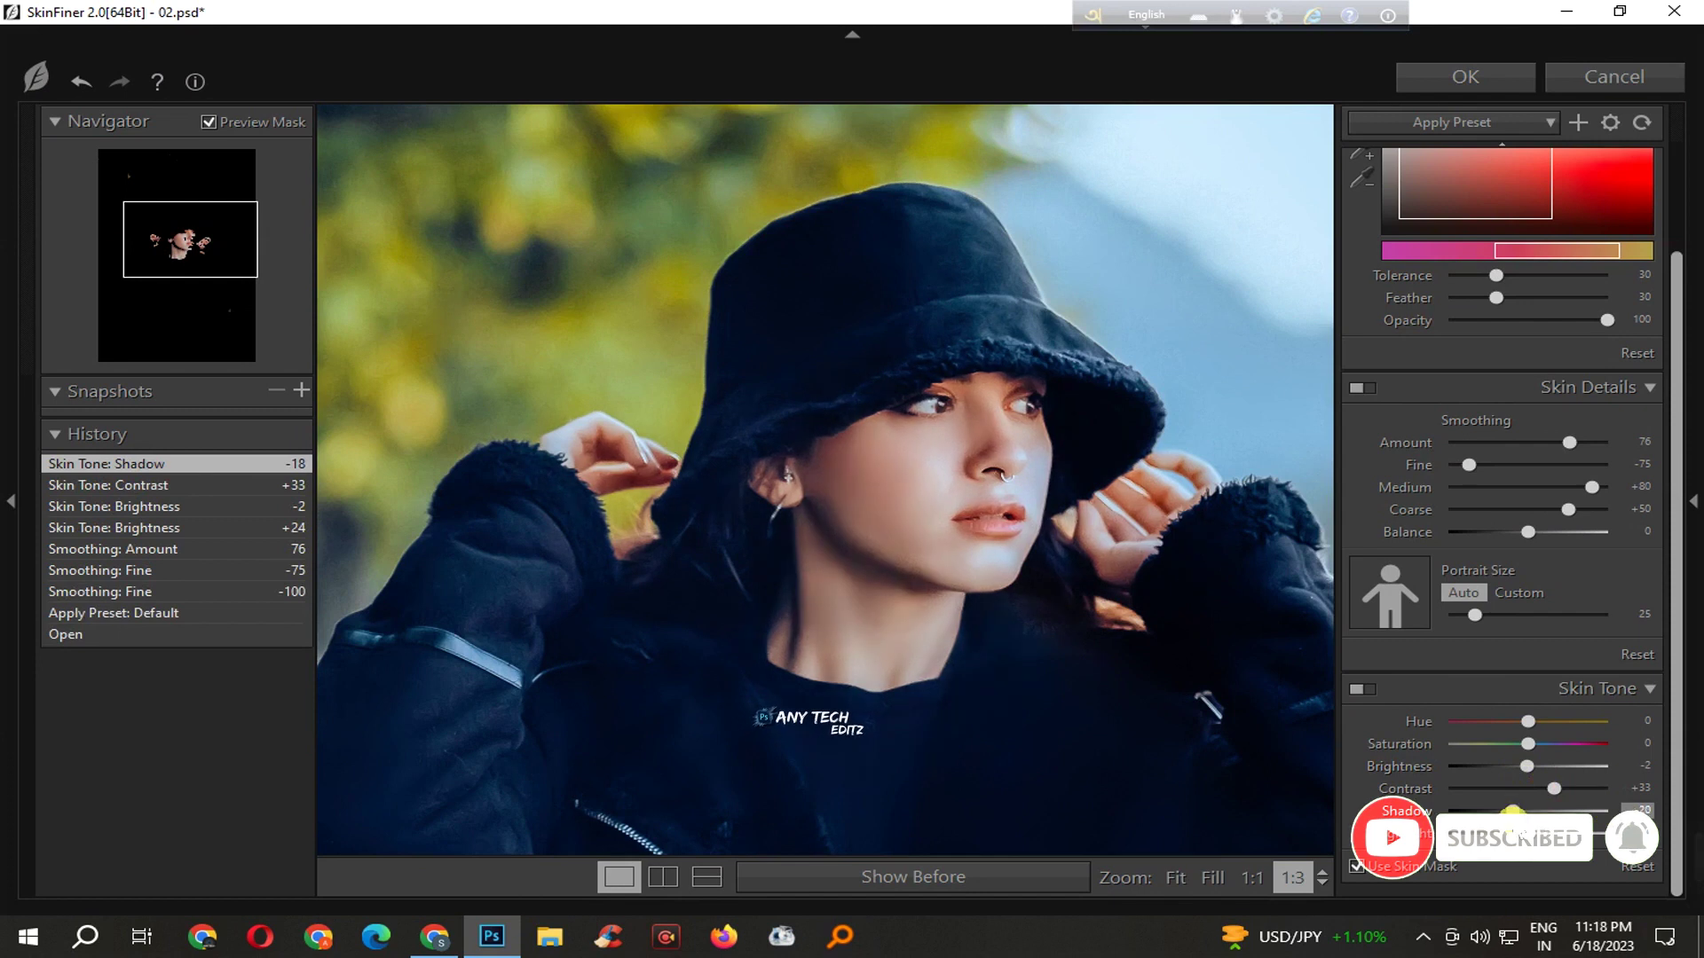
pyautogui.moveTo(1513, 810)
pyautogui.mouseDown()
pyautogui.moveTo(1536, 810)
pyautogui.moveTo(1513, 833)
pyautogui.mouseUp()
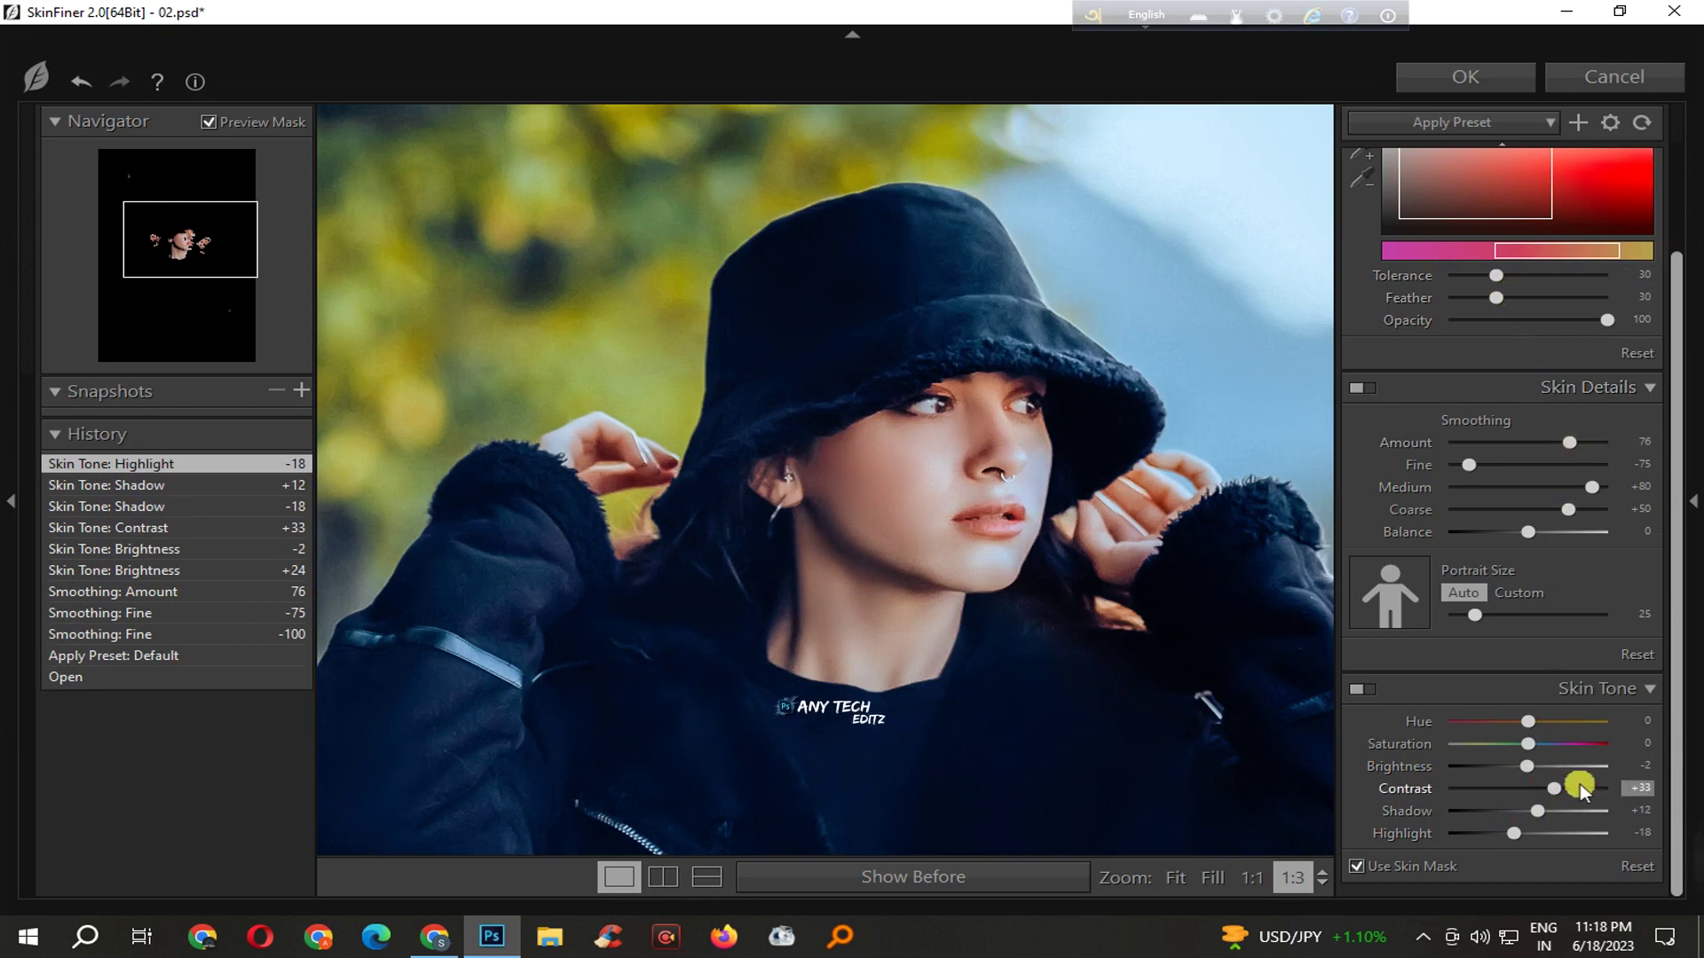
pyautogui.moveTo(1528, 721); pyautogui.dragTo(1564, 787)
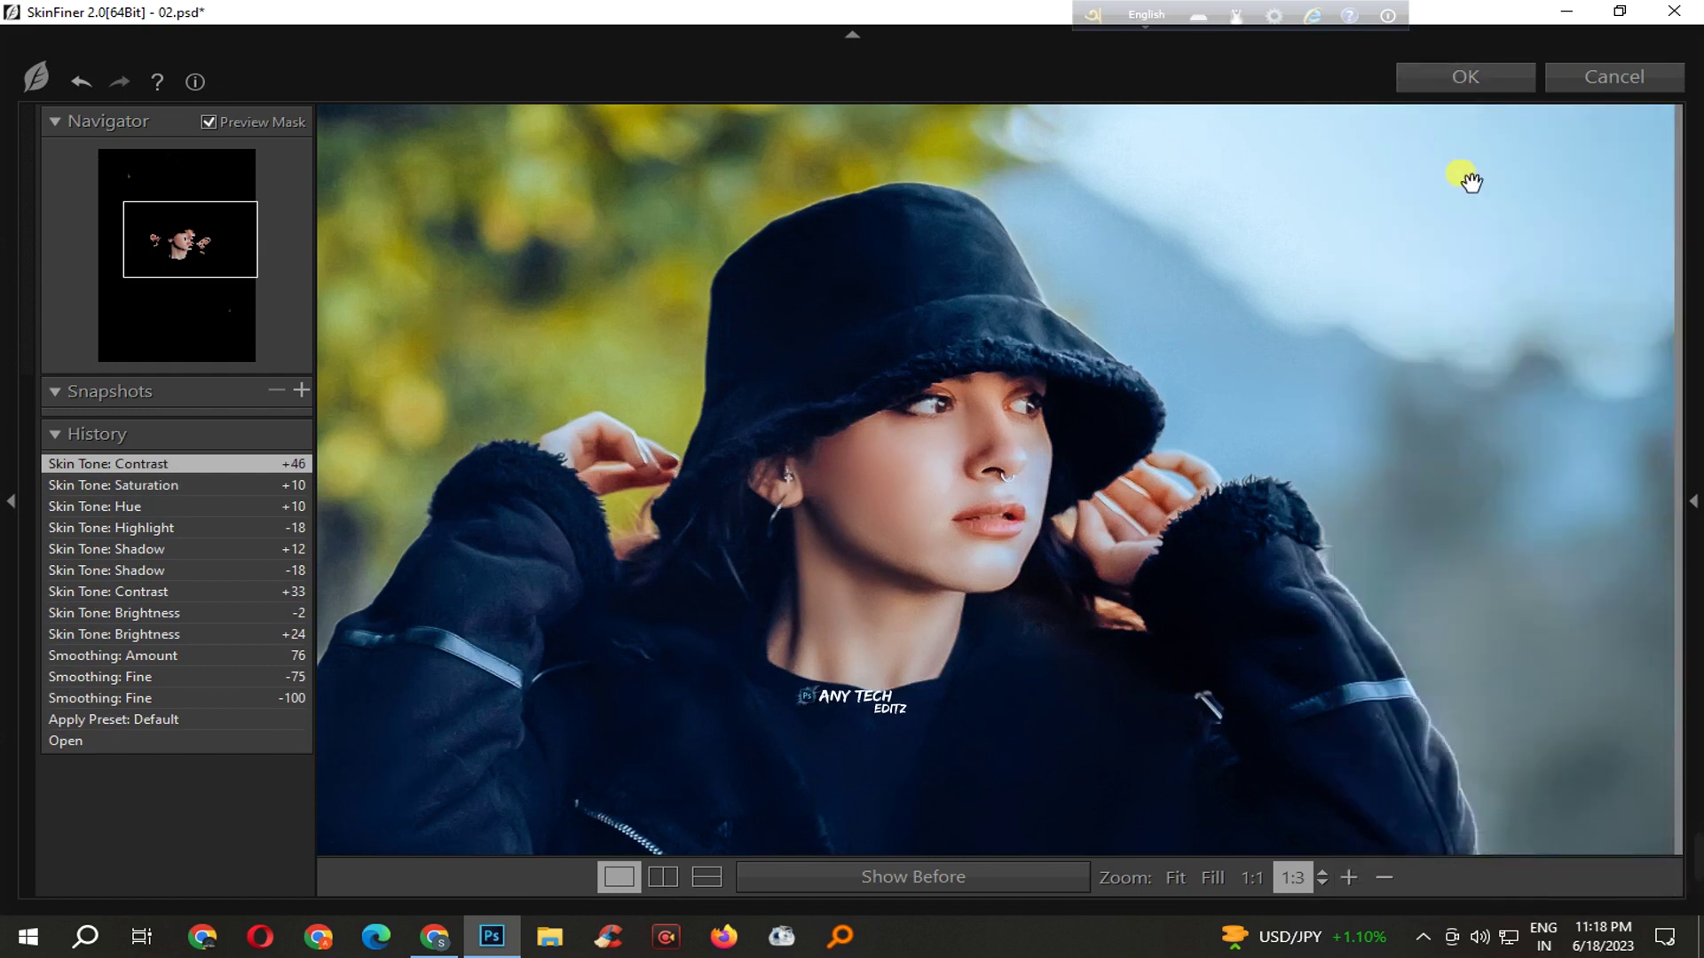
pyautogui.click(1452, 294)
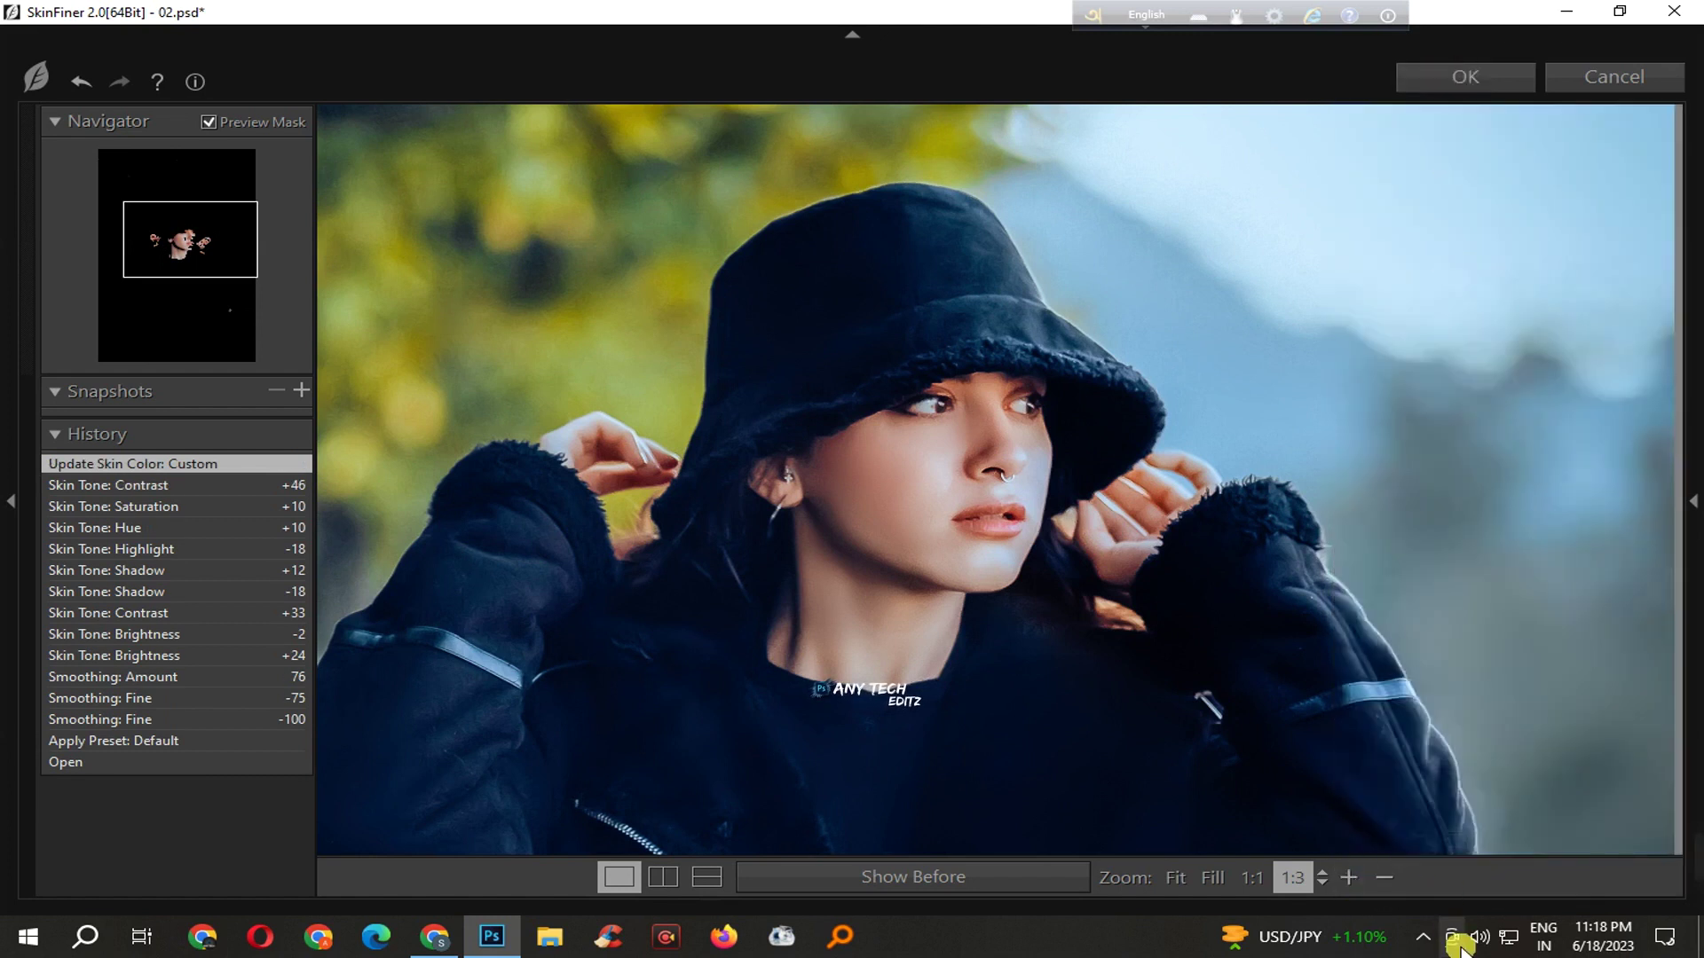
pyautogui.click(1448, 82)
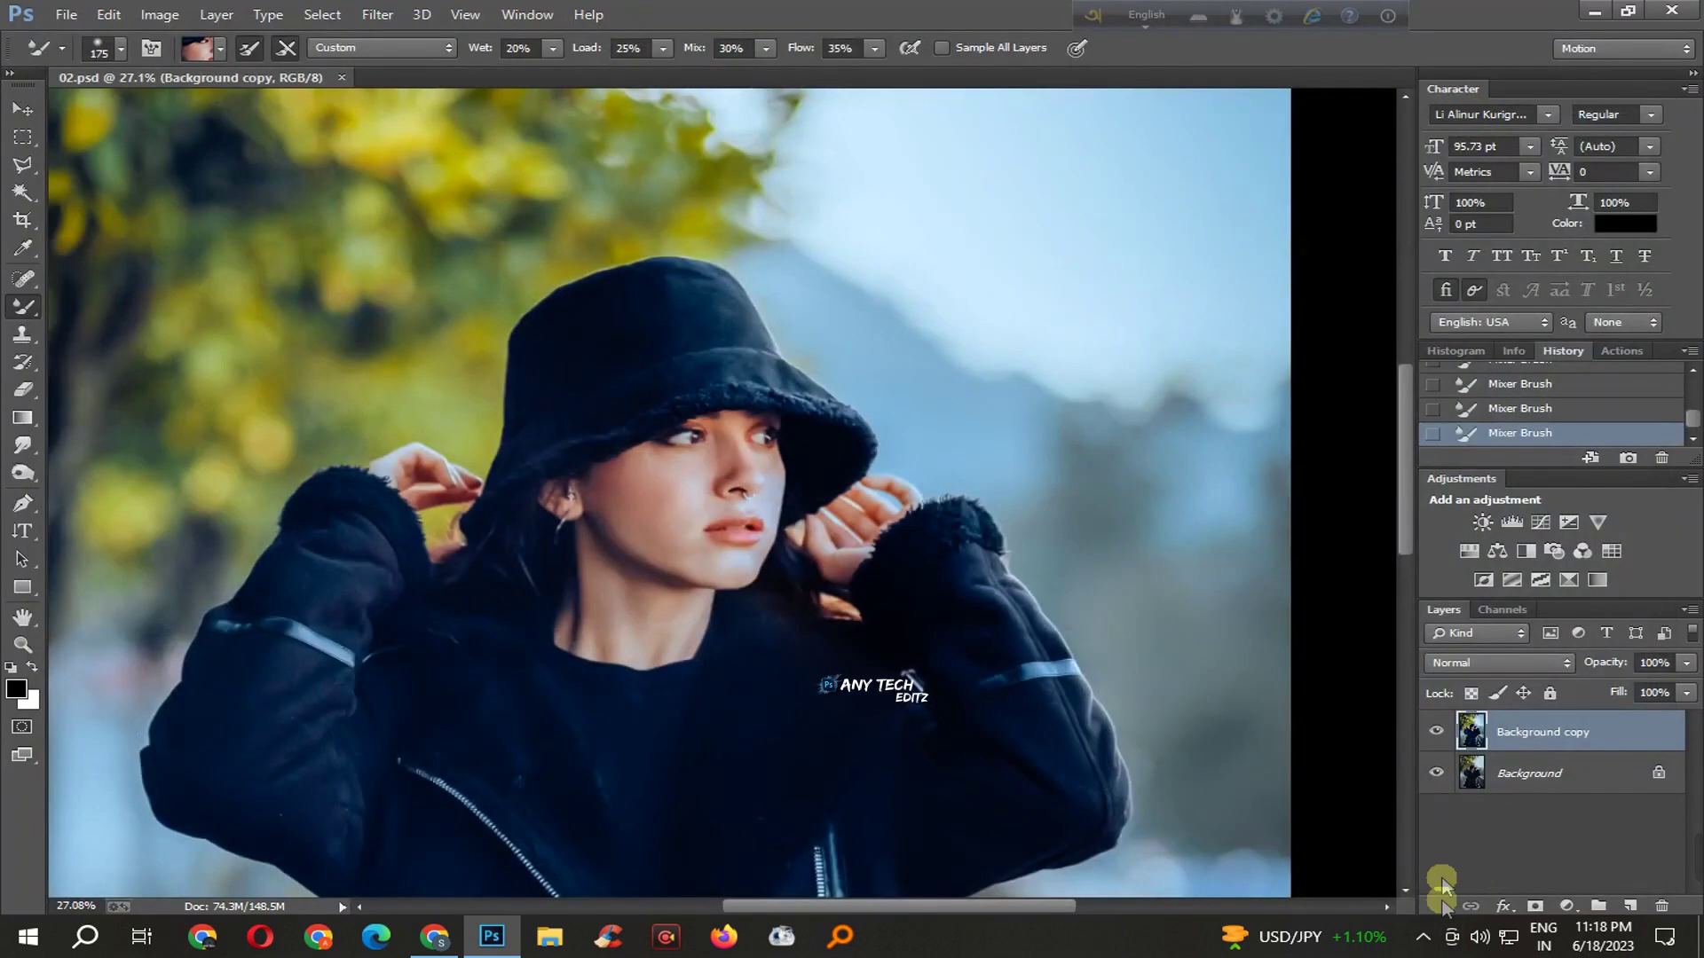
# - Open and dismiss the speaker volume control
pyautogui.click(1452, 936)
pyautogui.click(1473, 936)
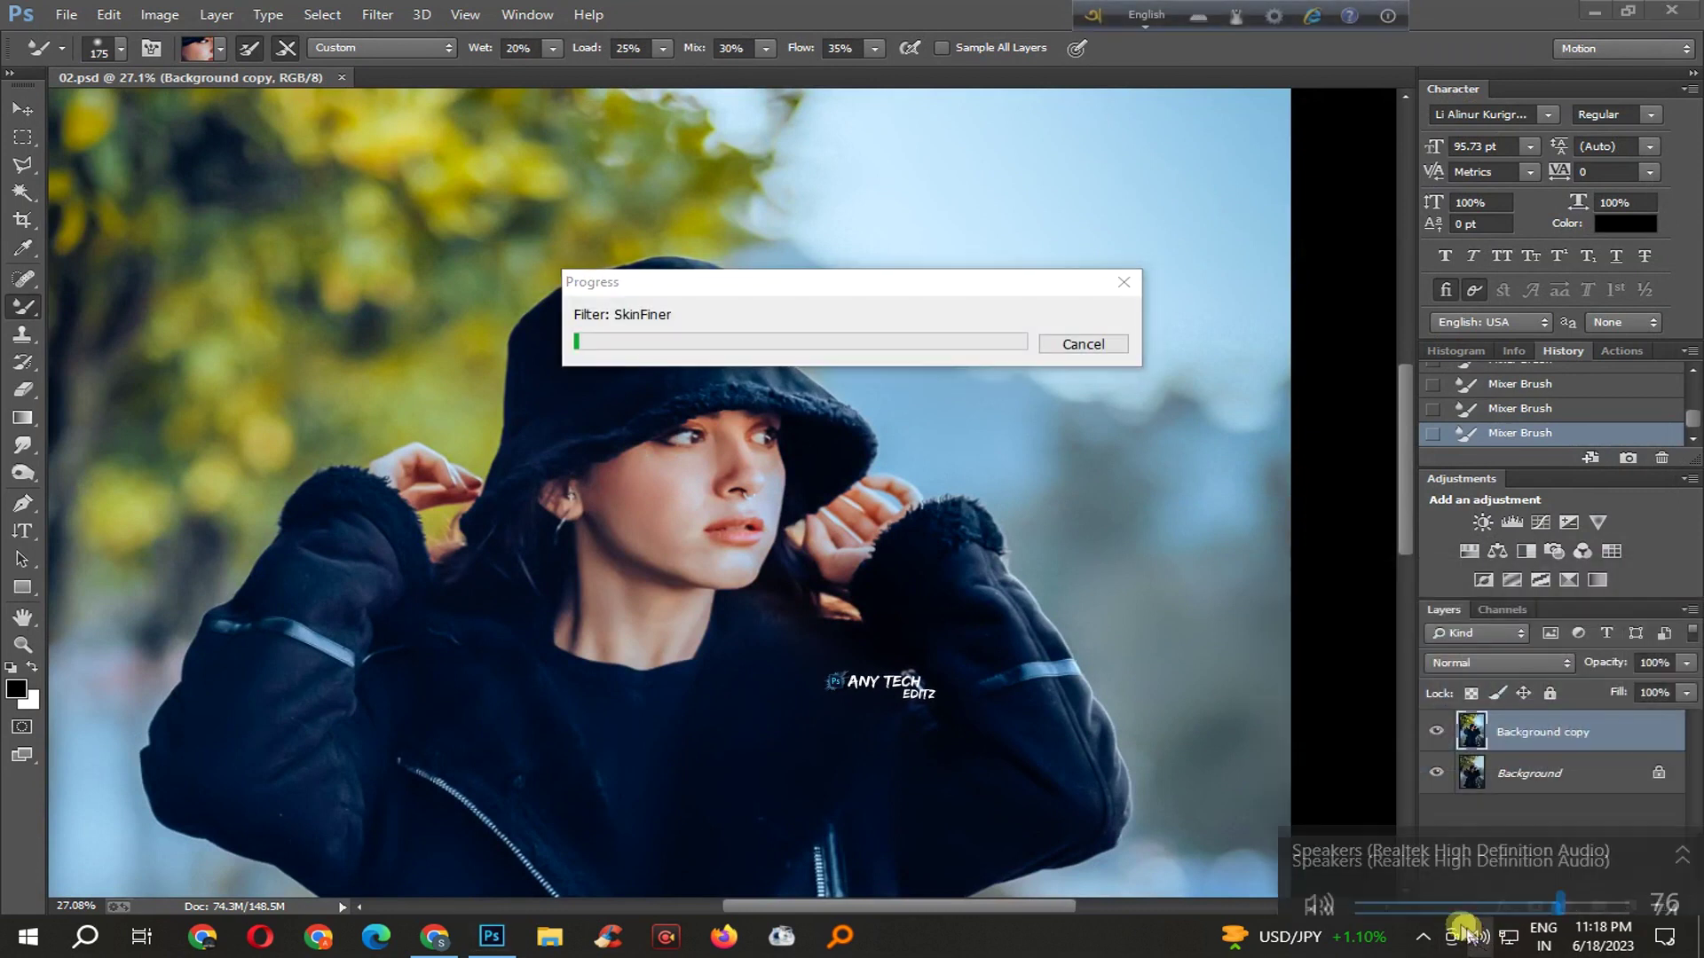
pyautogui.click(876, 253)
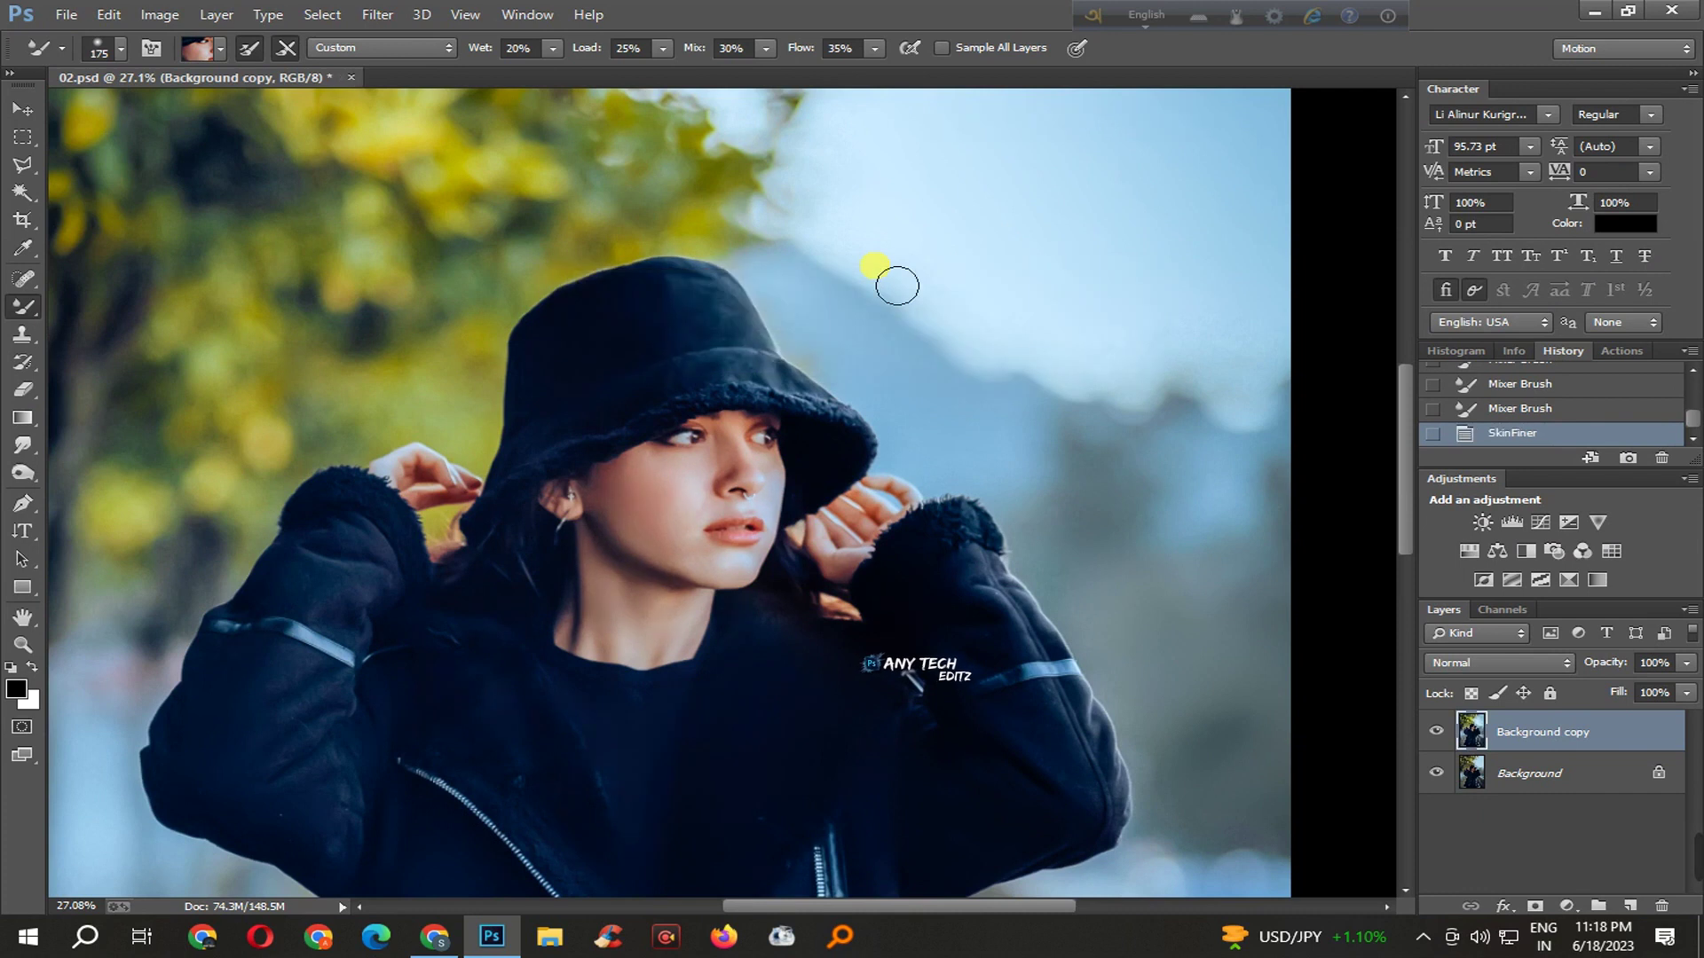
# - Save 02.psd, select the Move tool and zoom in on the face
pyautogui.scroll(-5, 872, 349)
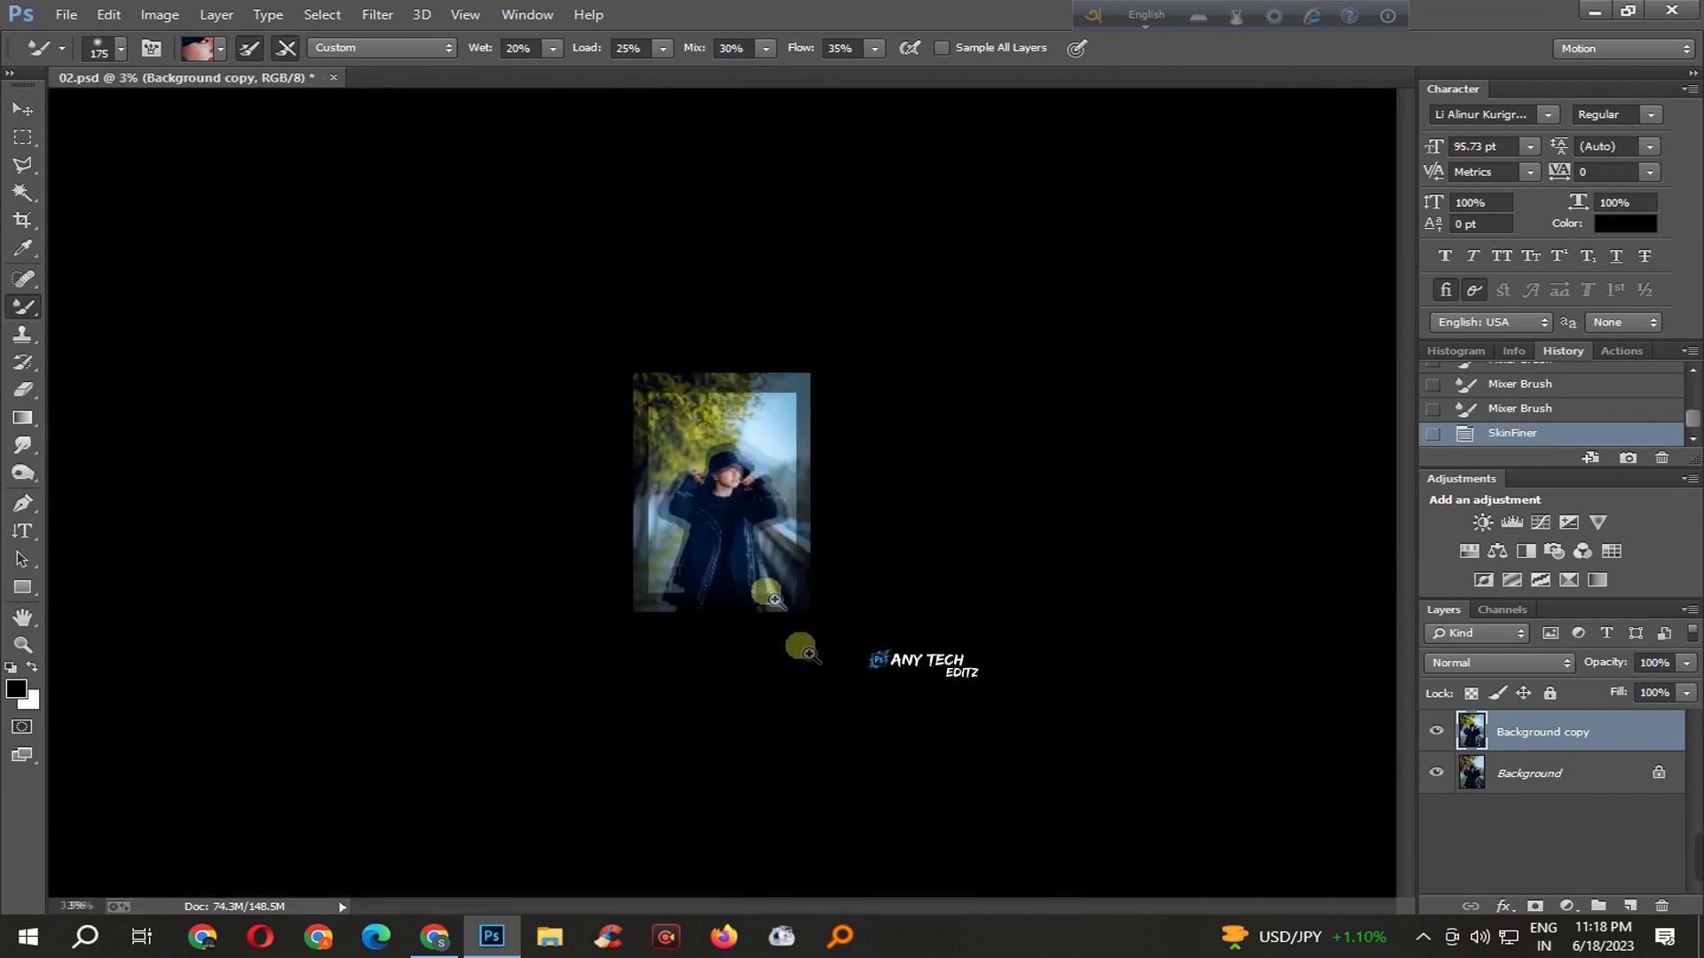
pyautogui.scroll(3, 799, 647)
pyautogui.hotkey('ctrl', 's')
pyautogui.scroll(2, 819, 540)
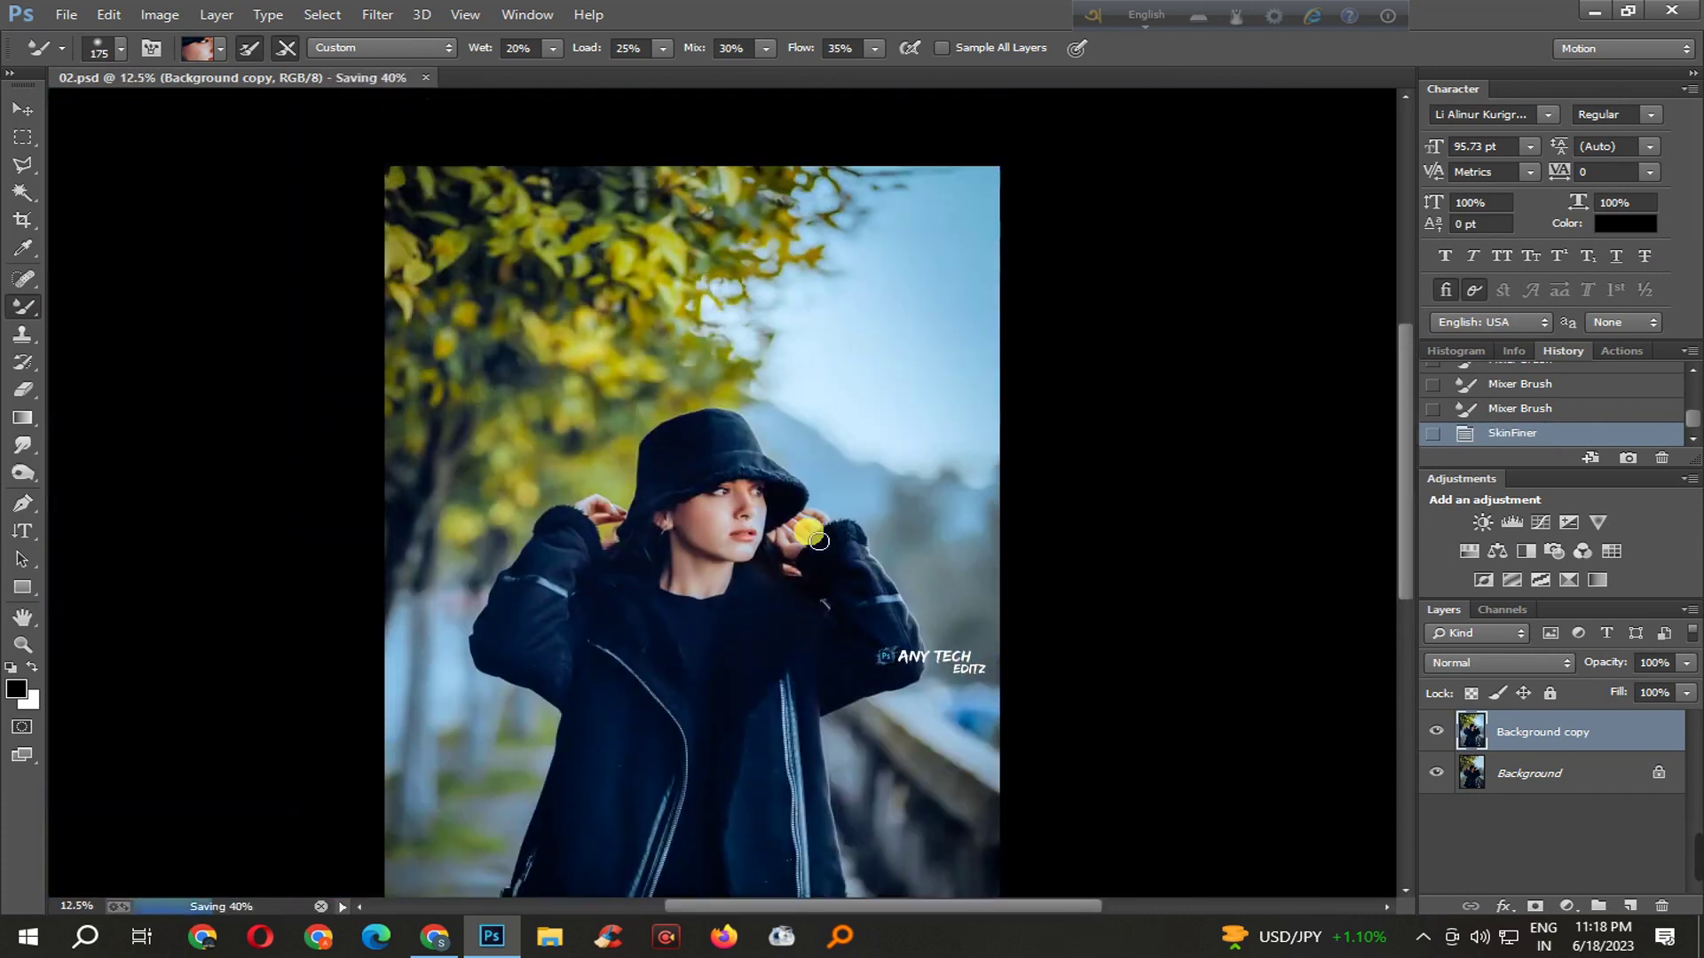
pyautogui.press('v')
pyautogui.scroll(2, 823, 557)
pyautogui.scroll(1, 809, 543)
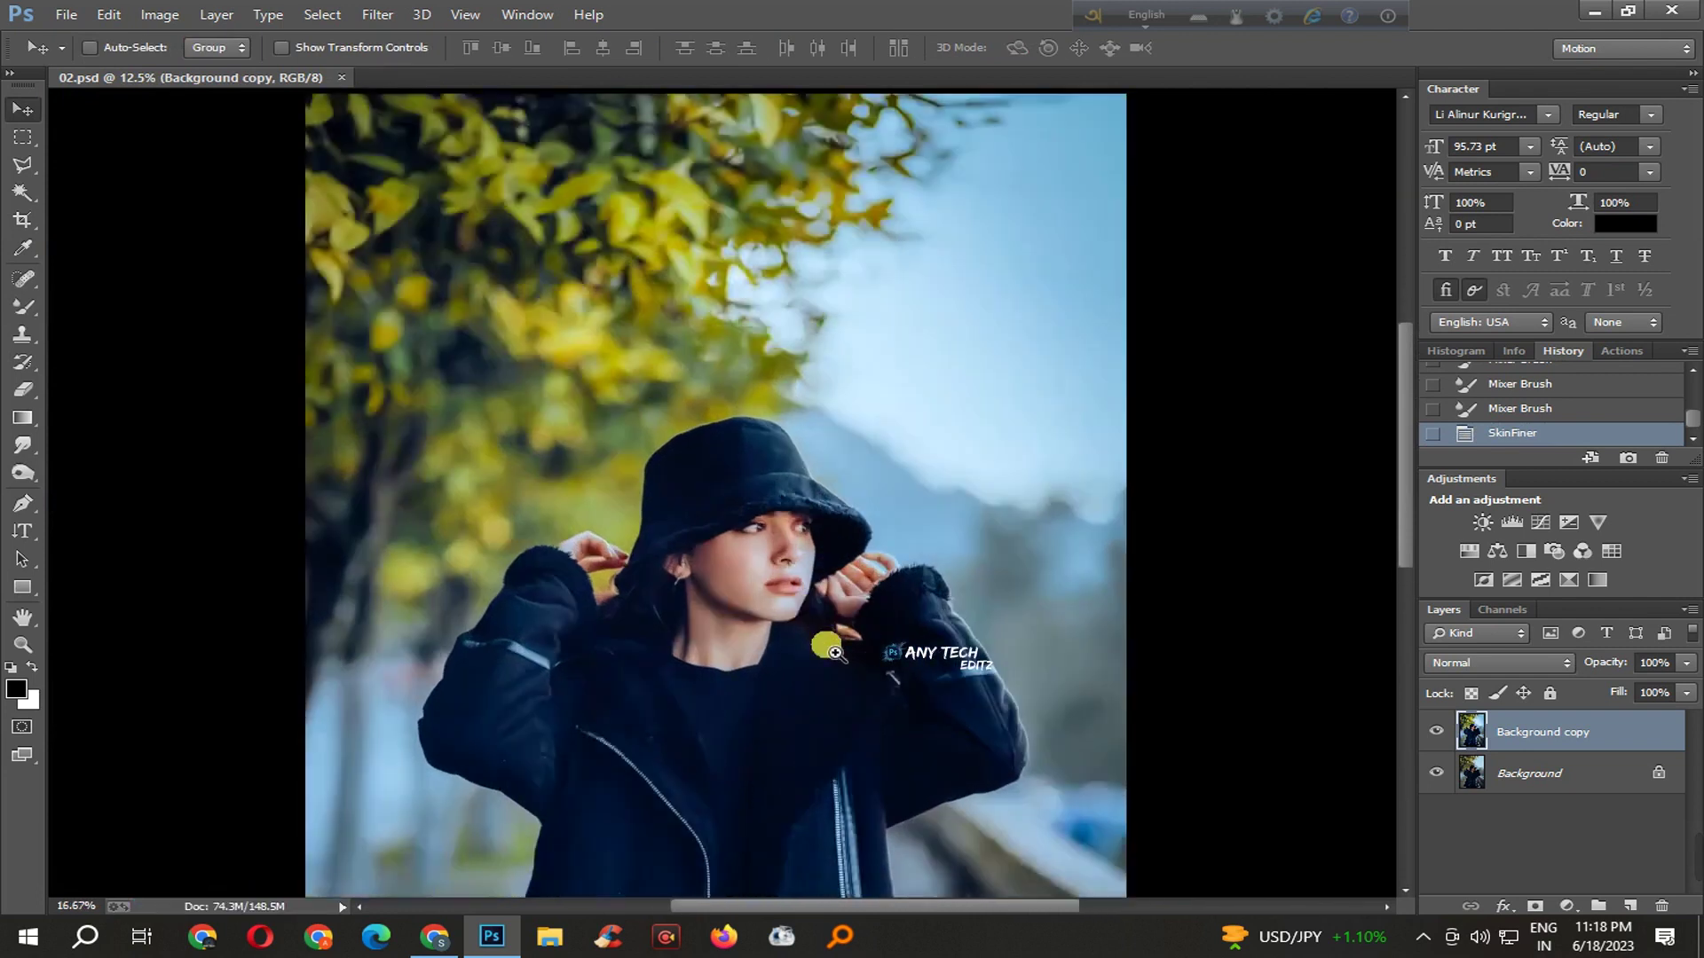
pyautogui.scroll(2, 821, 554)
pyautogui.scroll(1, 834, 566)
pyautogui.scroll(-2, 780, 426)
pyautogui.click(377, 14)
# - Load the cine green.xmp preset in Camera Raw calibration and set Process 2003
pyautogui.click(608, 157)
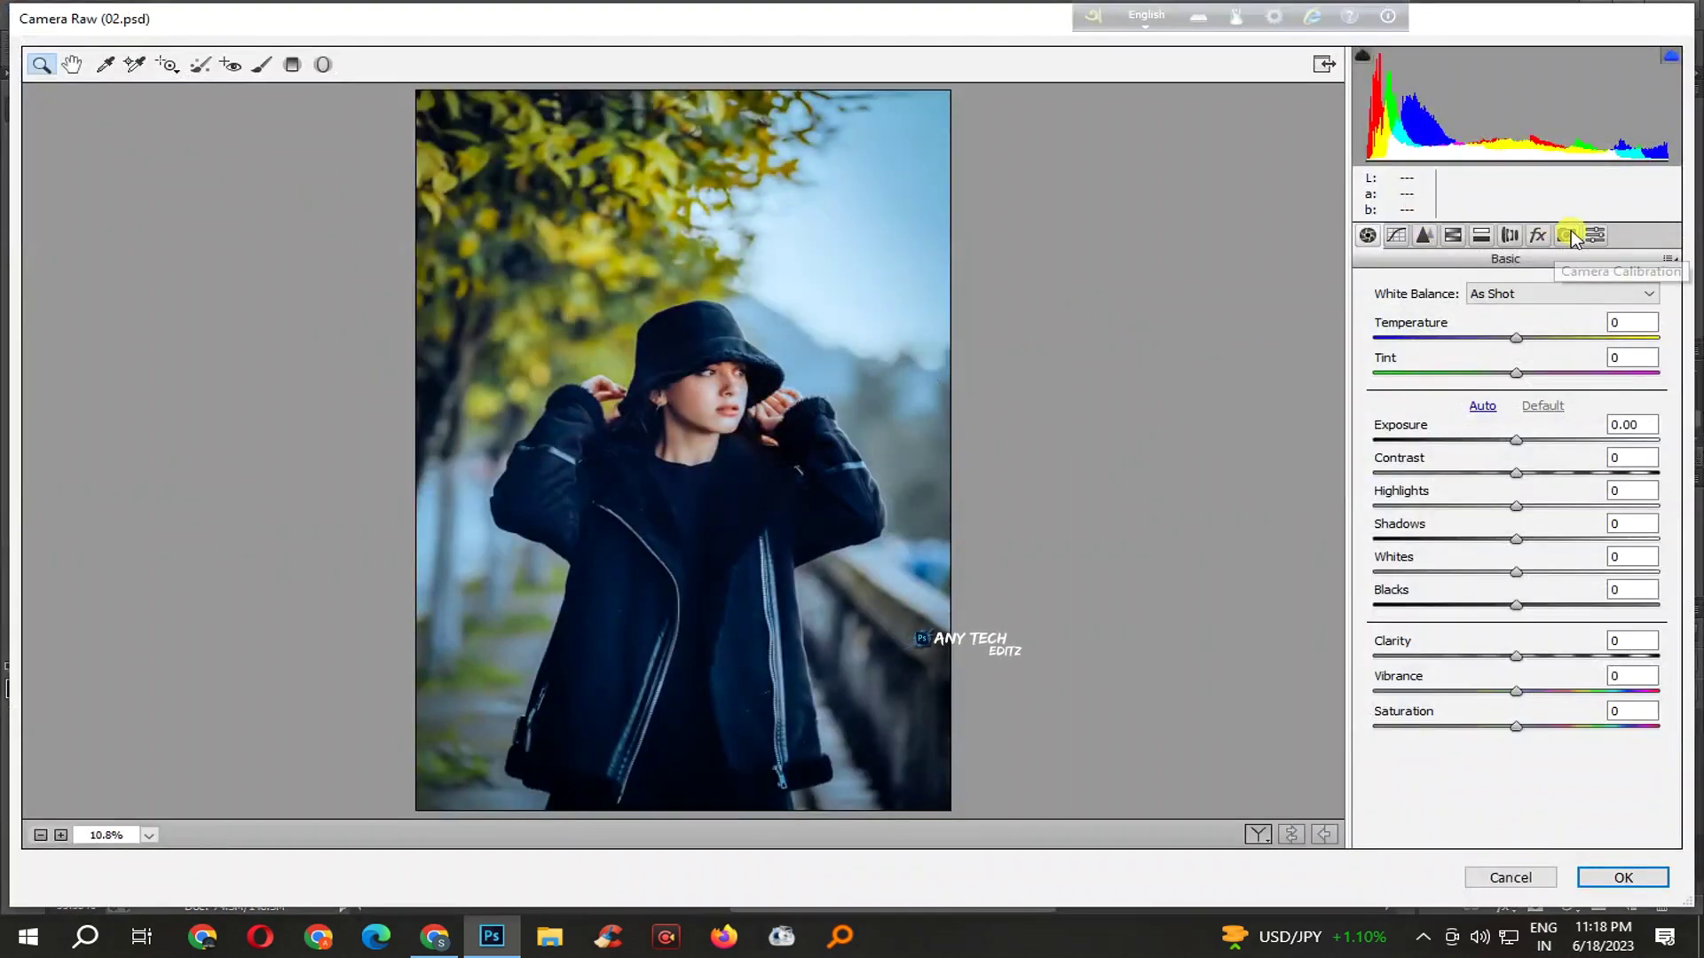
pyautogui.click(1566, 235)
pyautogui.click(1668, 261)
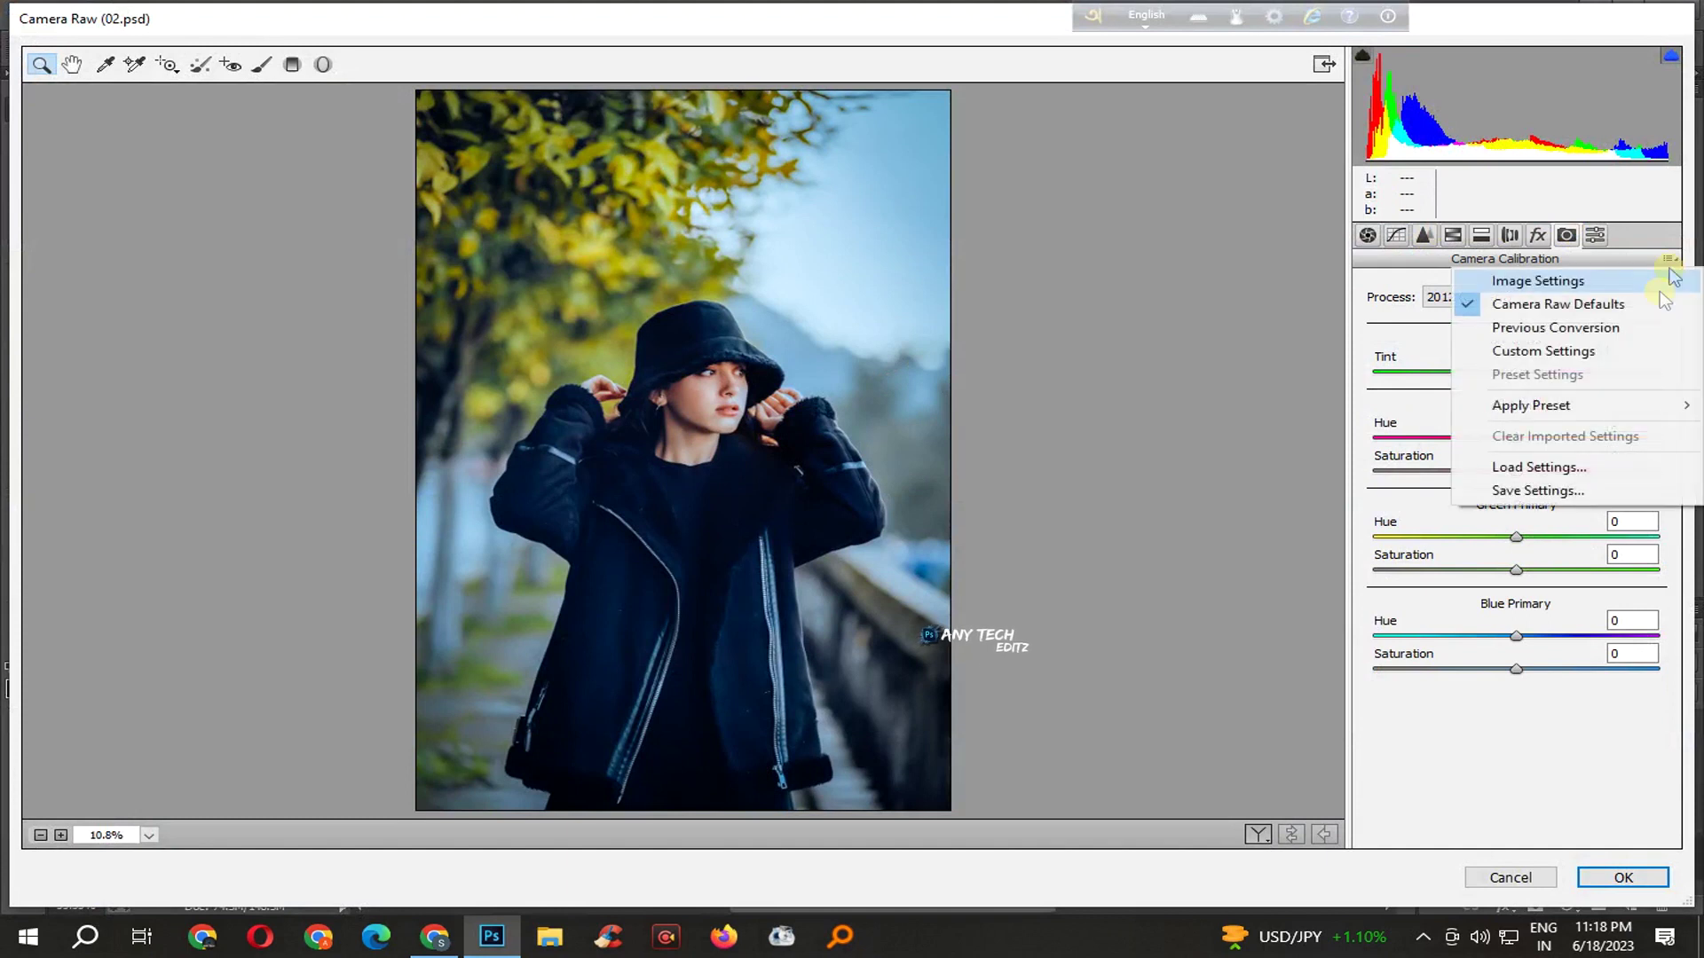
pyautogui.click(1526, 461)
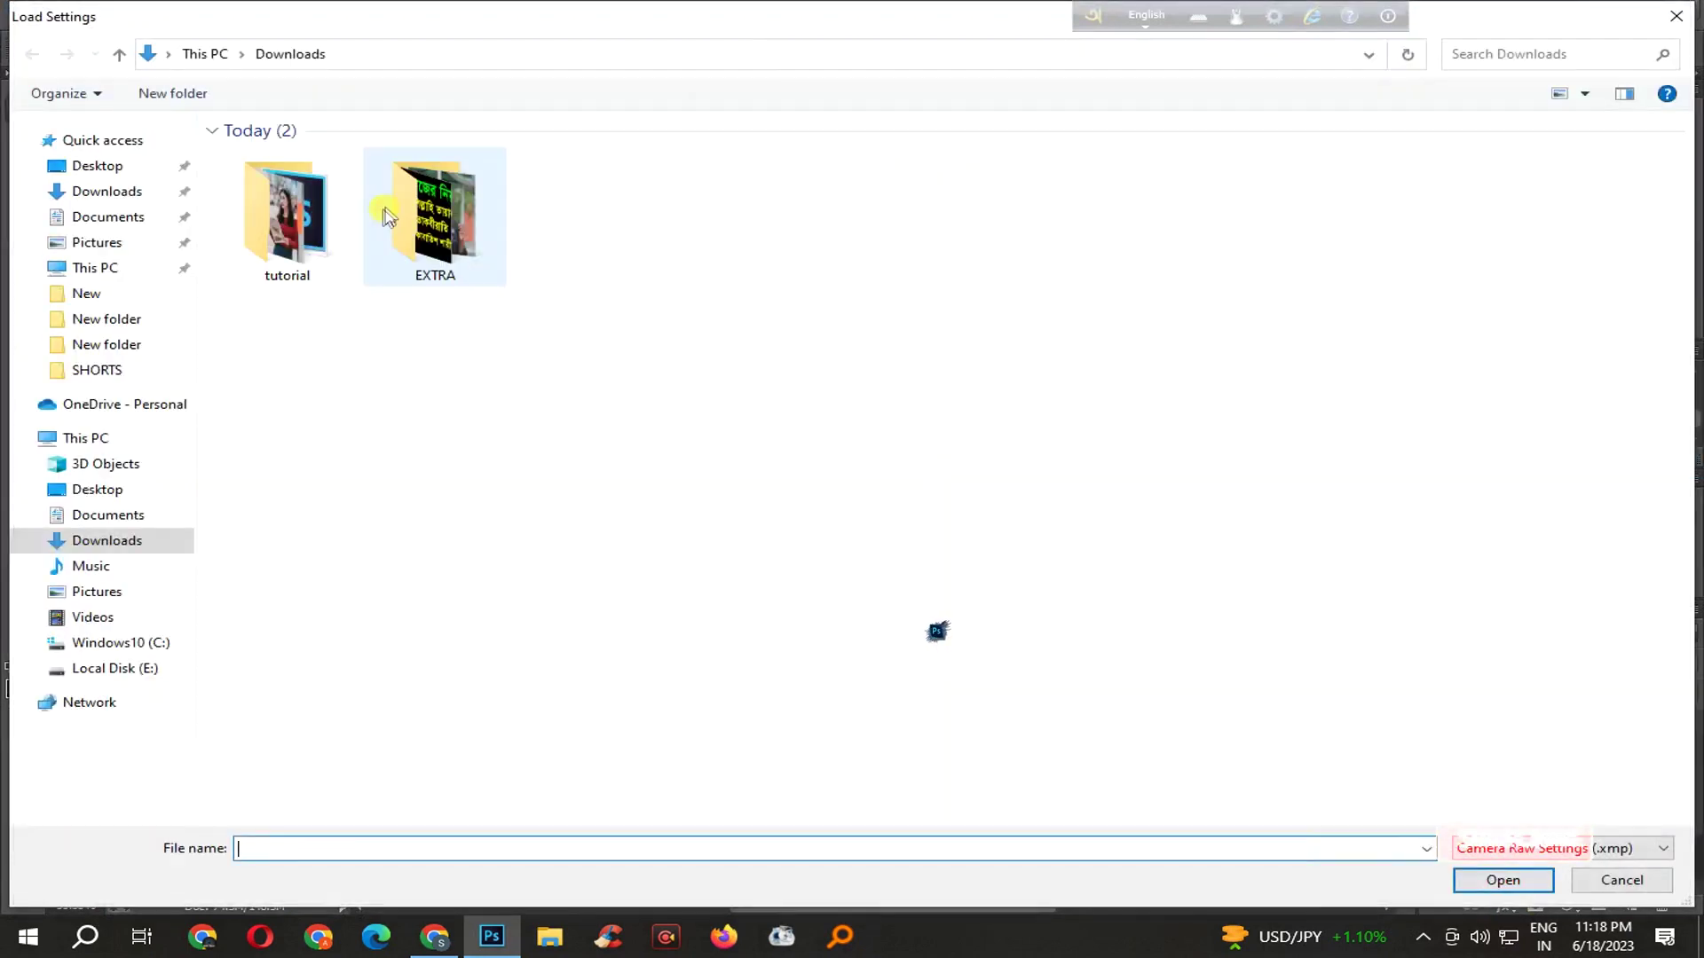
pyautogui.doubleClick(440, 258)
pyautogui.doubleClick(257, 178)
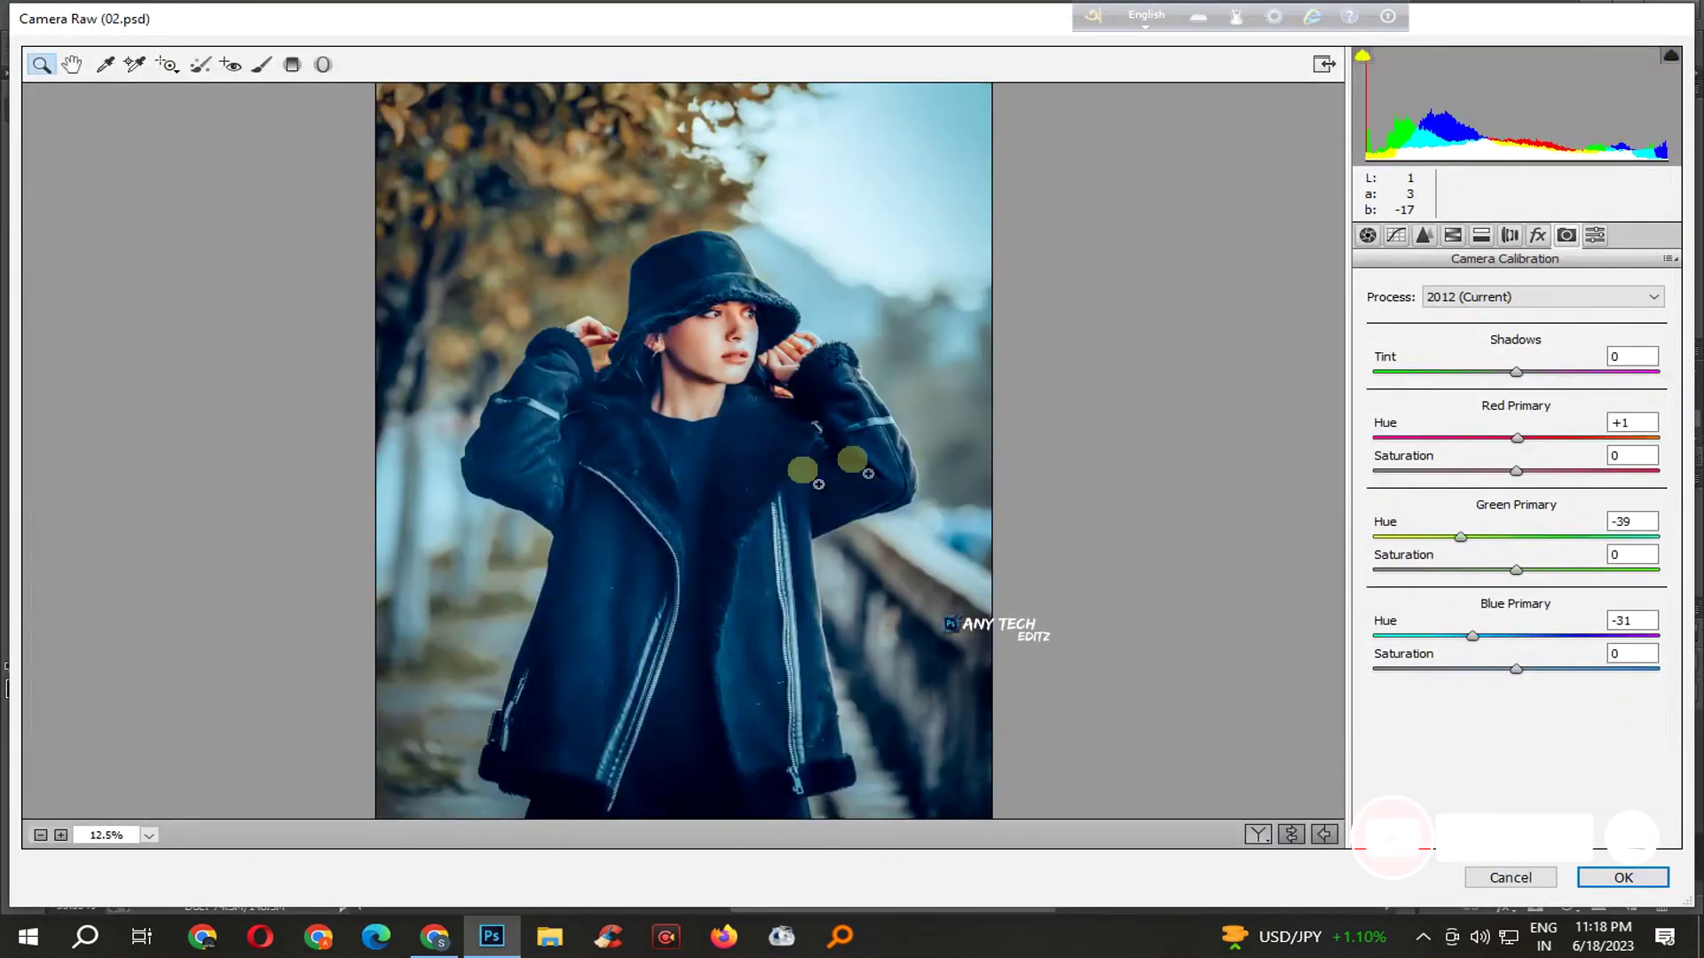
pyautogui.click(1530, 297)
pyautogui.click(1473, 343)
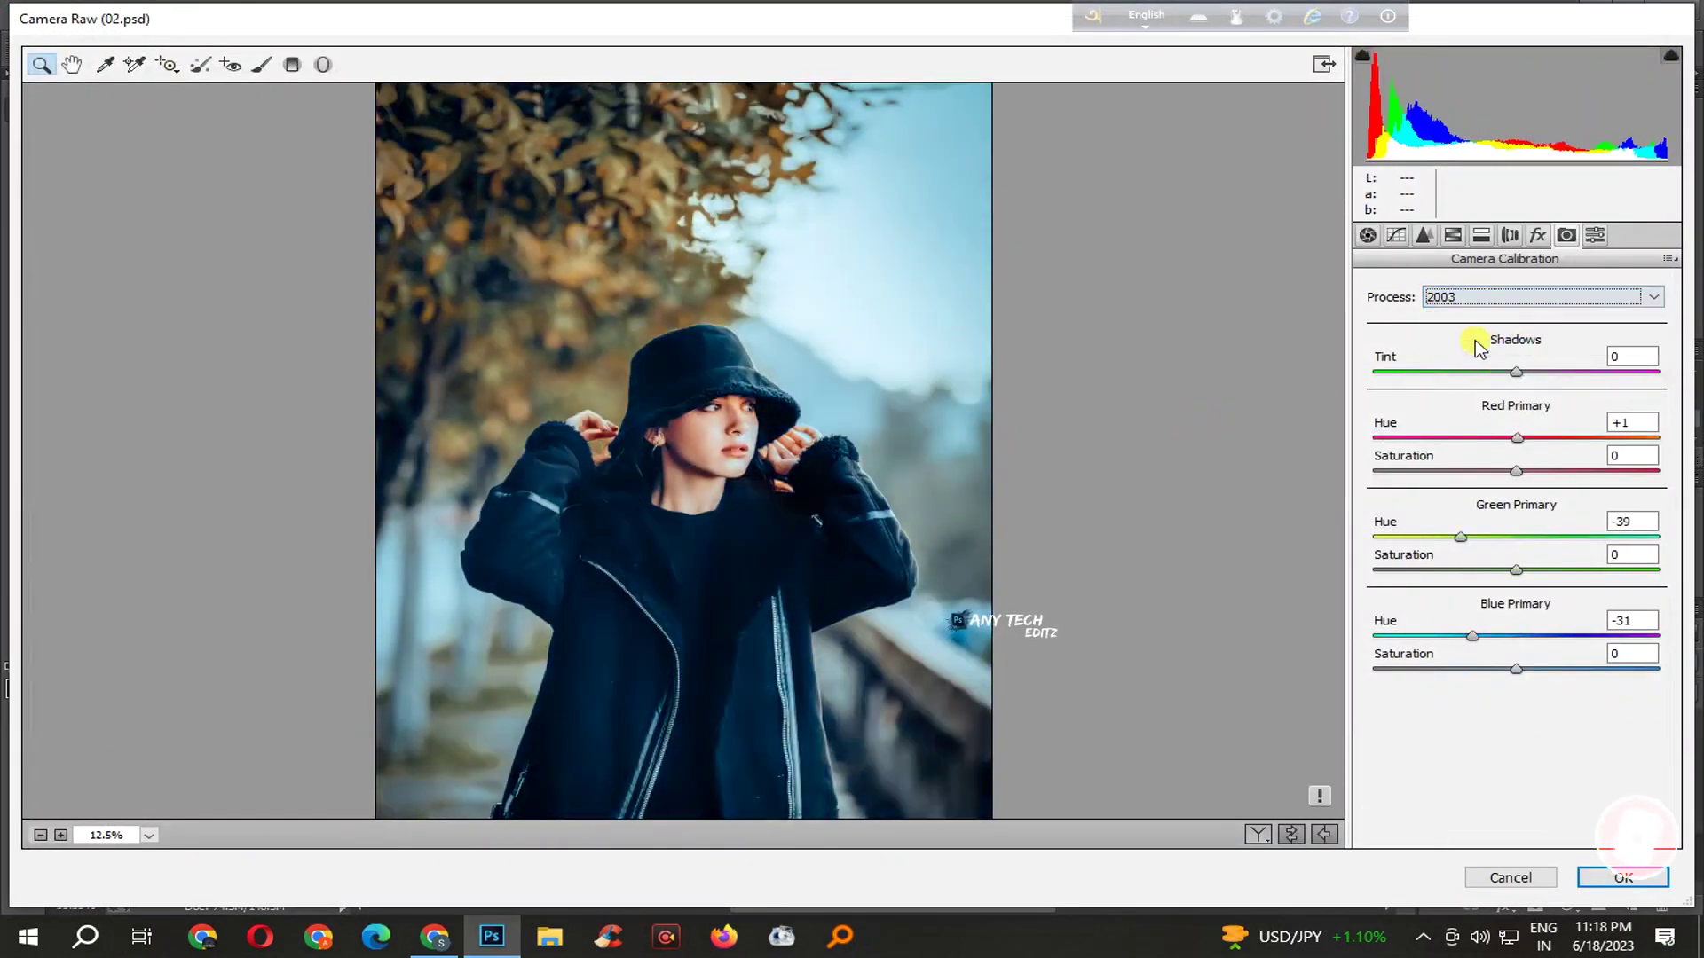
# - Raise Red primary hue, set Green primary hue +57 with more saturation, Blue saturation +18
pyautogui.click(748, 450)
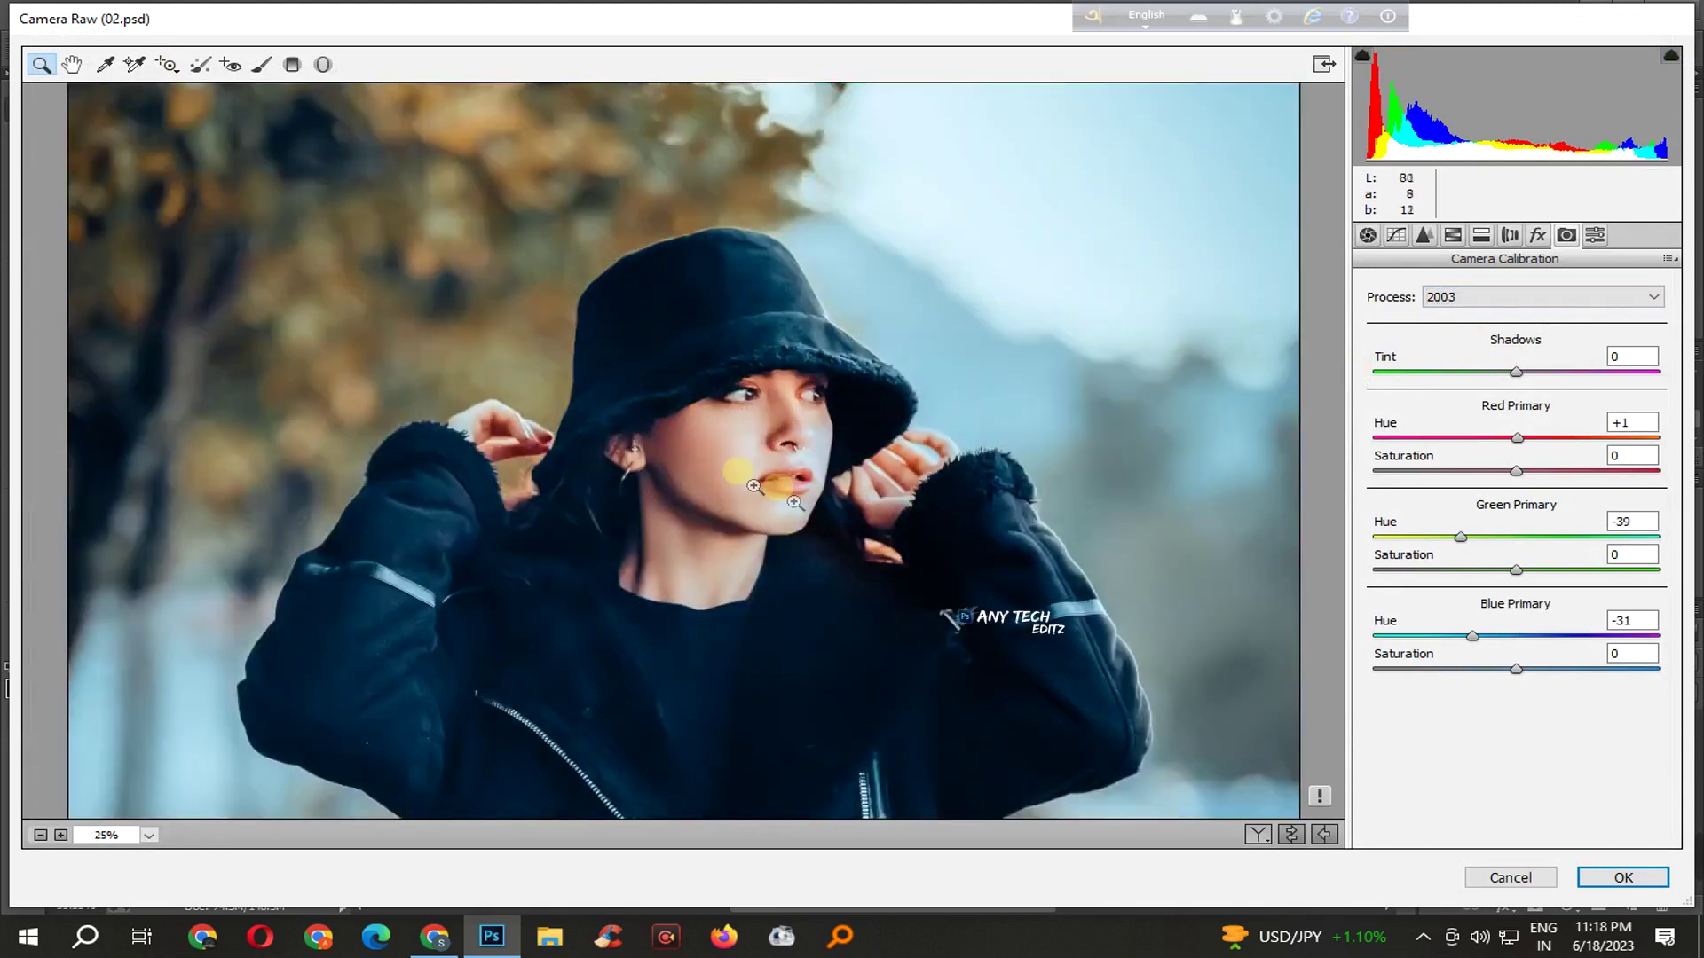
pyautogui.moveTo(1553, 444); pyautogui.dragTo(1506, 482)
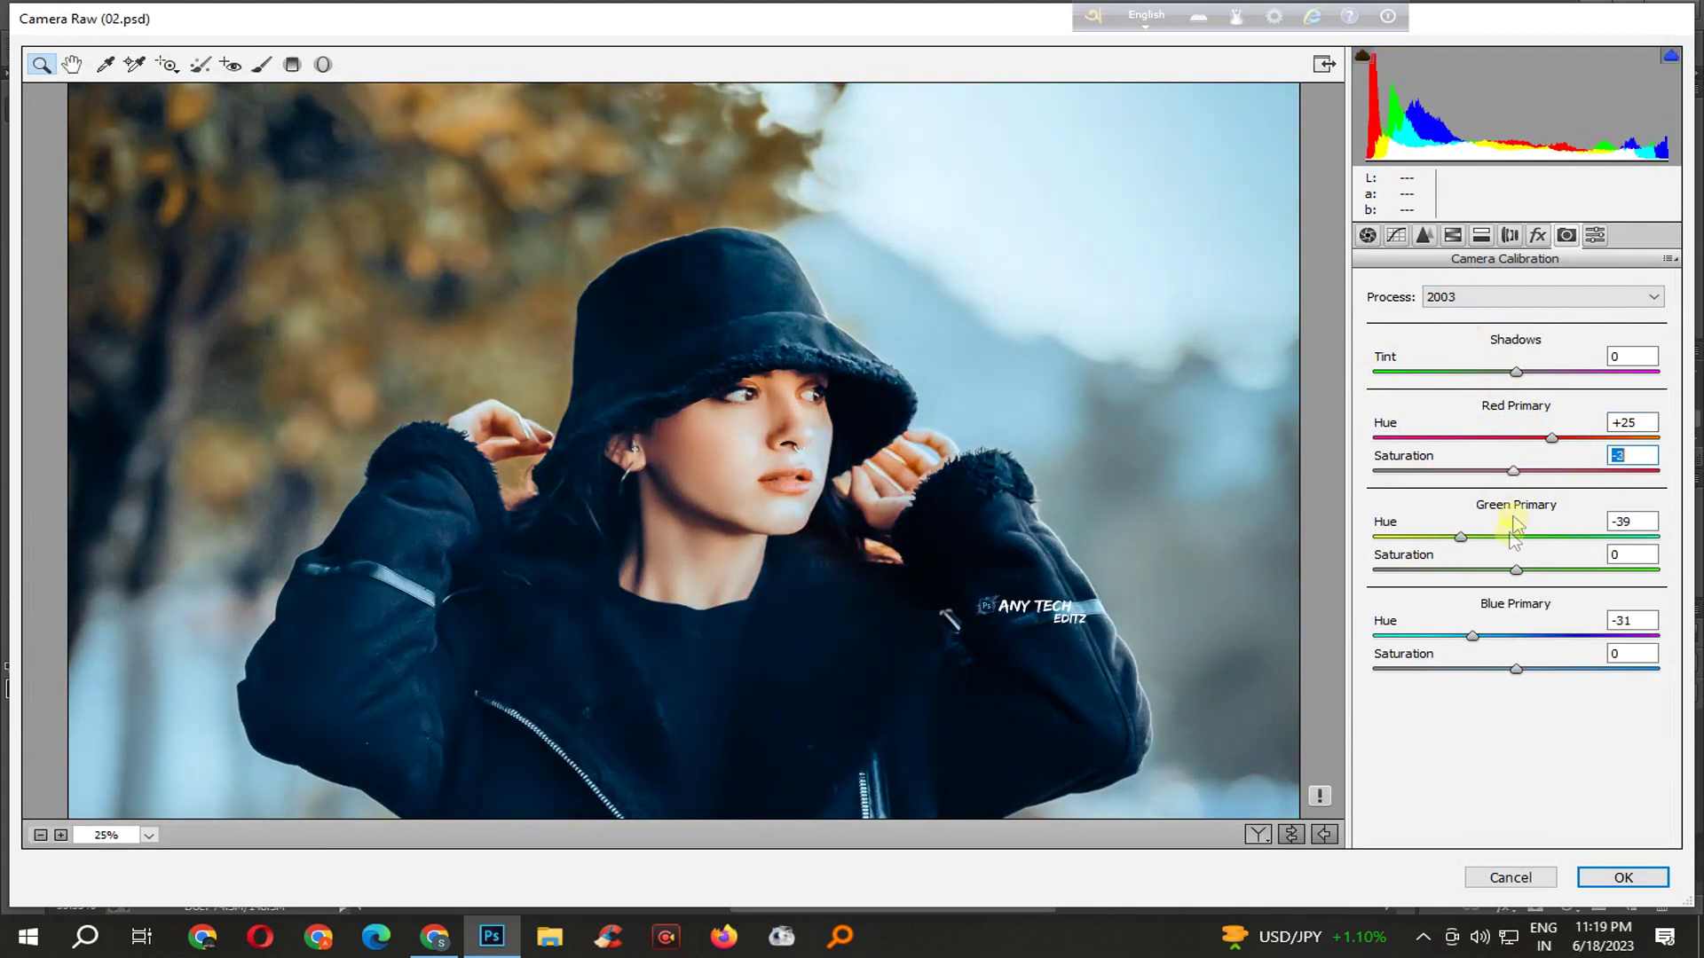
pyautogui.moveTo(1517, 570)
pyautogui.mouseDown()
pyautogui.moveTo(1561, 573)
pyautogui.moveTo(1381, 536)
pyautogui.moveTo(1627, 538)
pyautogui.mouseUp()
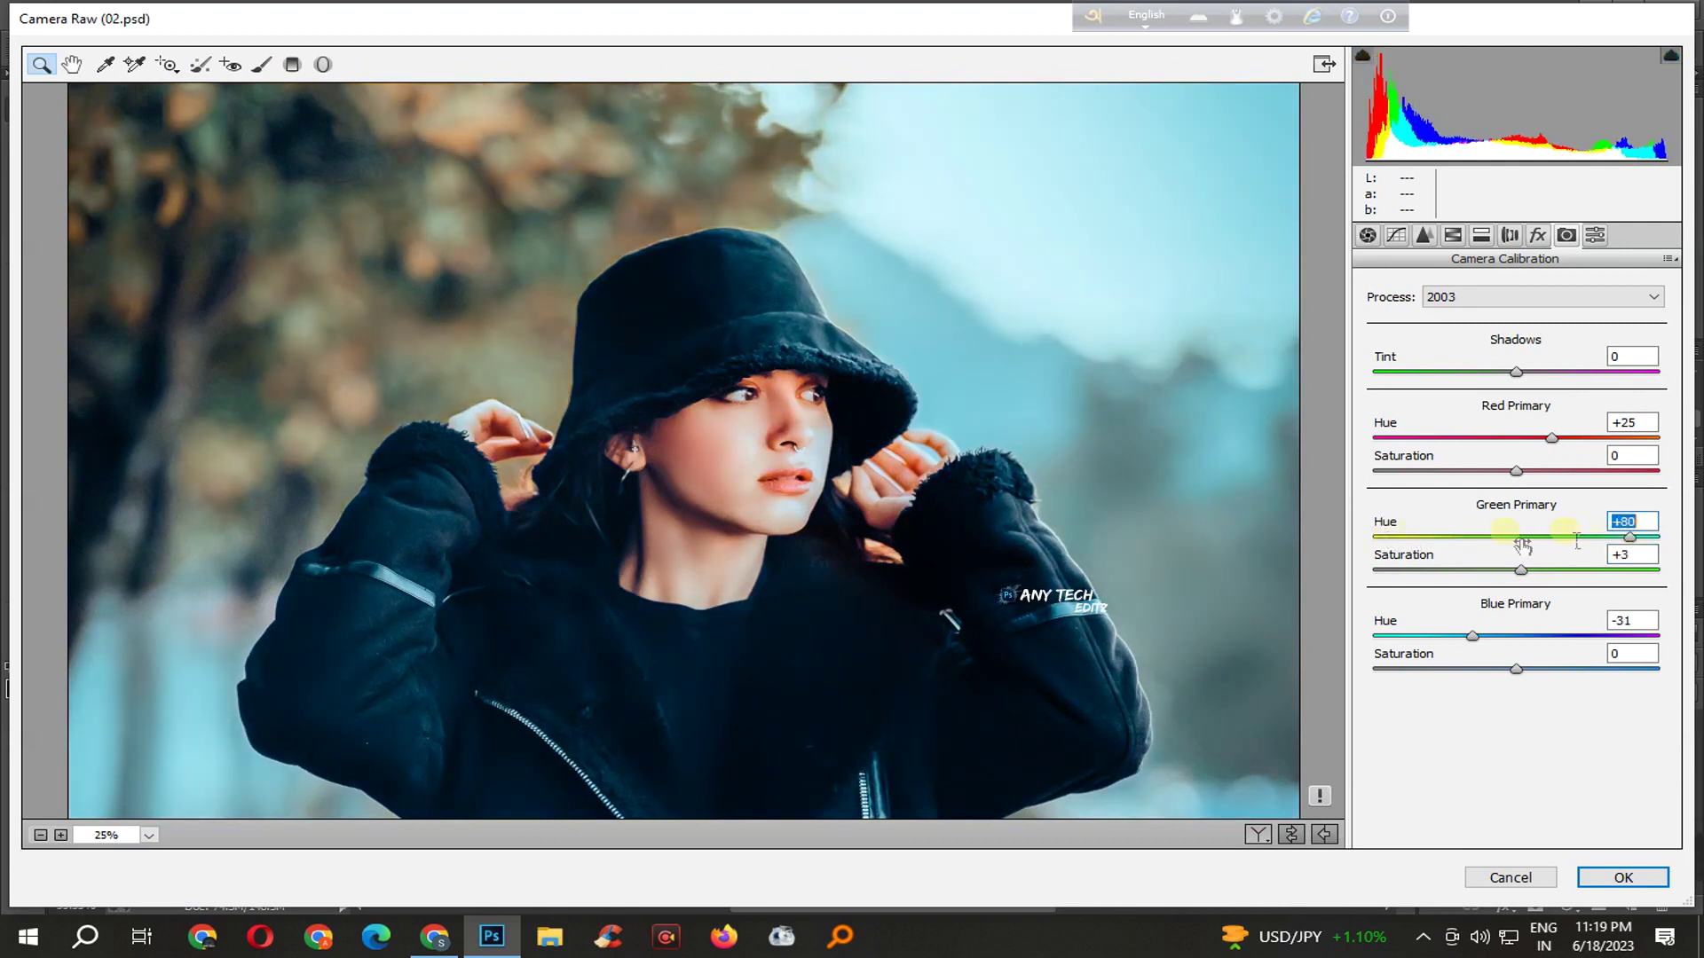
pyautogui.hotkey('ctrl', '0')
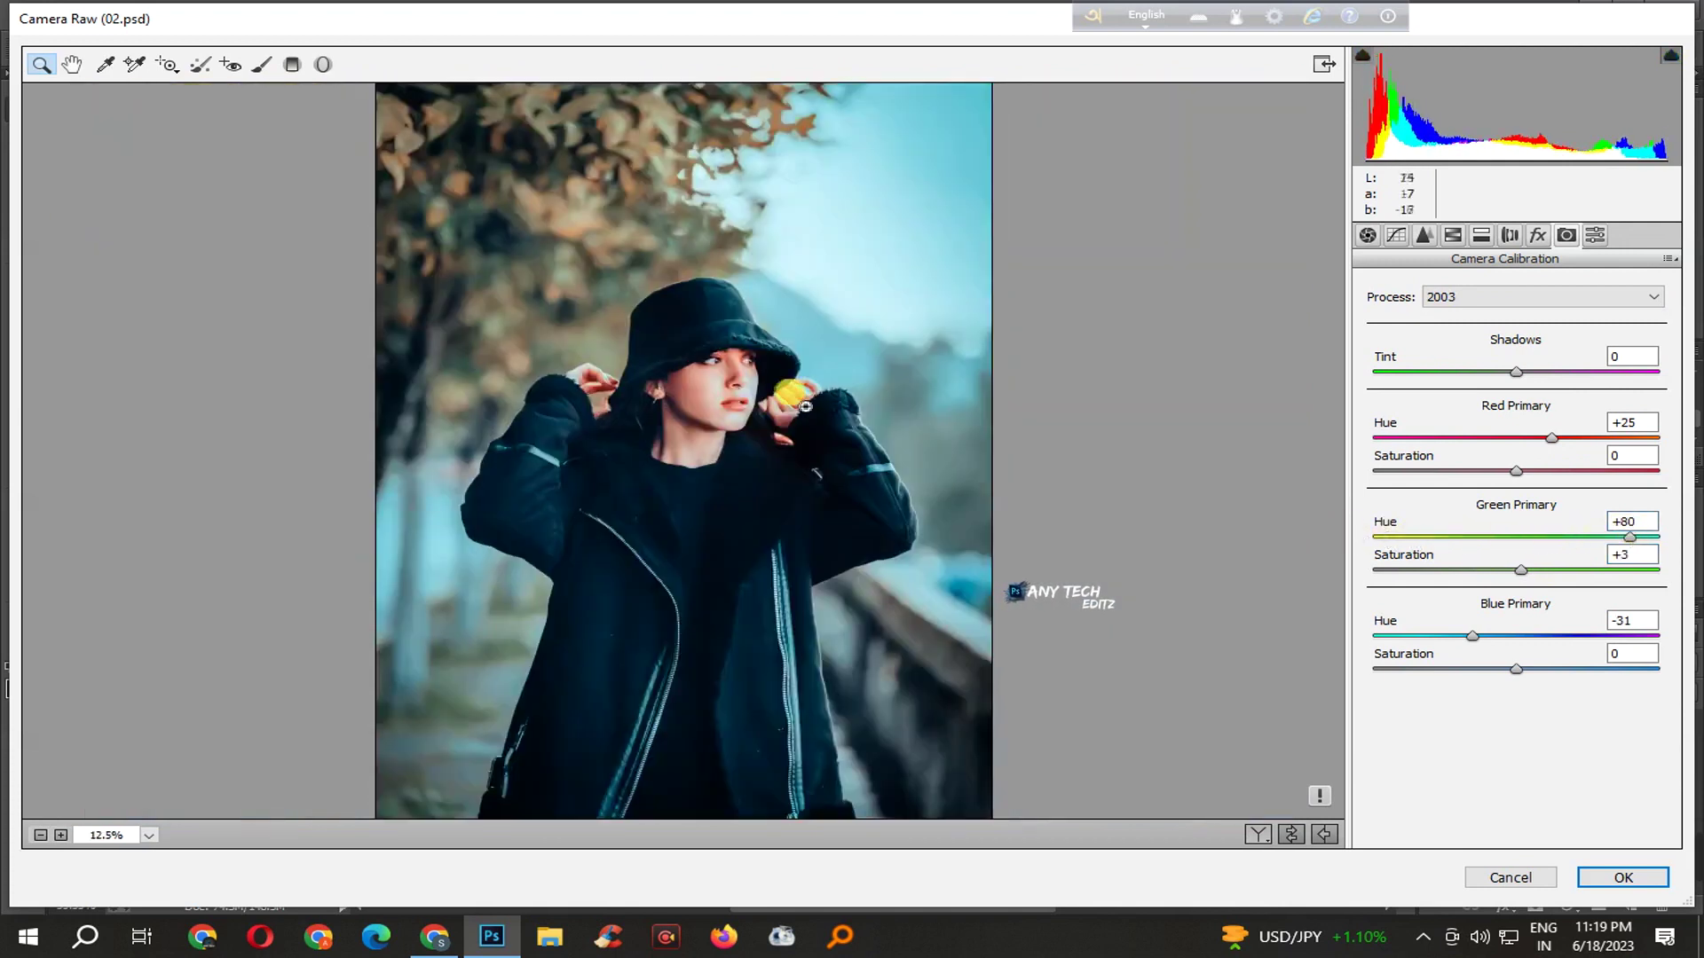
pyautogui.moveTo(1629, 537)
pyautogui.mouseDown()
pyautogui.moveTo(1567, 537)
pyautogui.moveTo(1595, 537)
pyautogui.moveTo(1553, 582)
pyautogui.moveTo(1587, 573)
pyautogui.mouseUp()
pyautogui.moveTo(1506, 668)
pyautogui.mouseDown()
pyautogui.moveTo(1547, 675)
pyautogui.moveTo(1530, 651)
pyautogui.mouseUp()
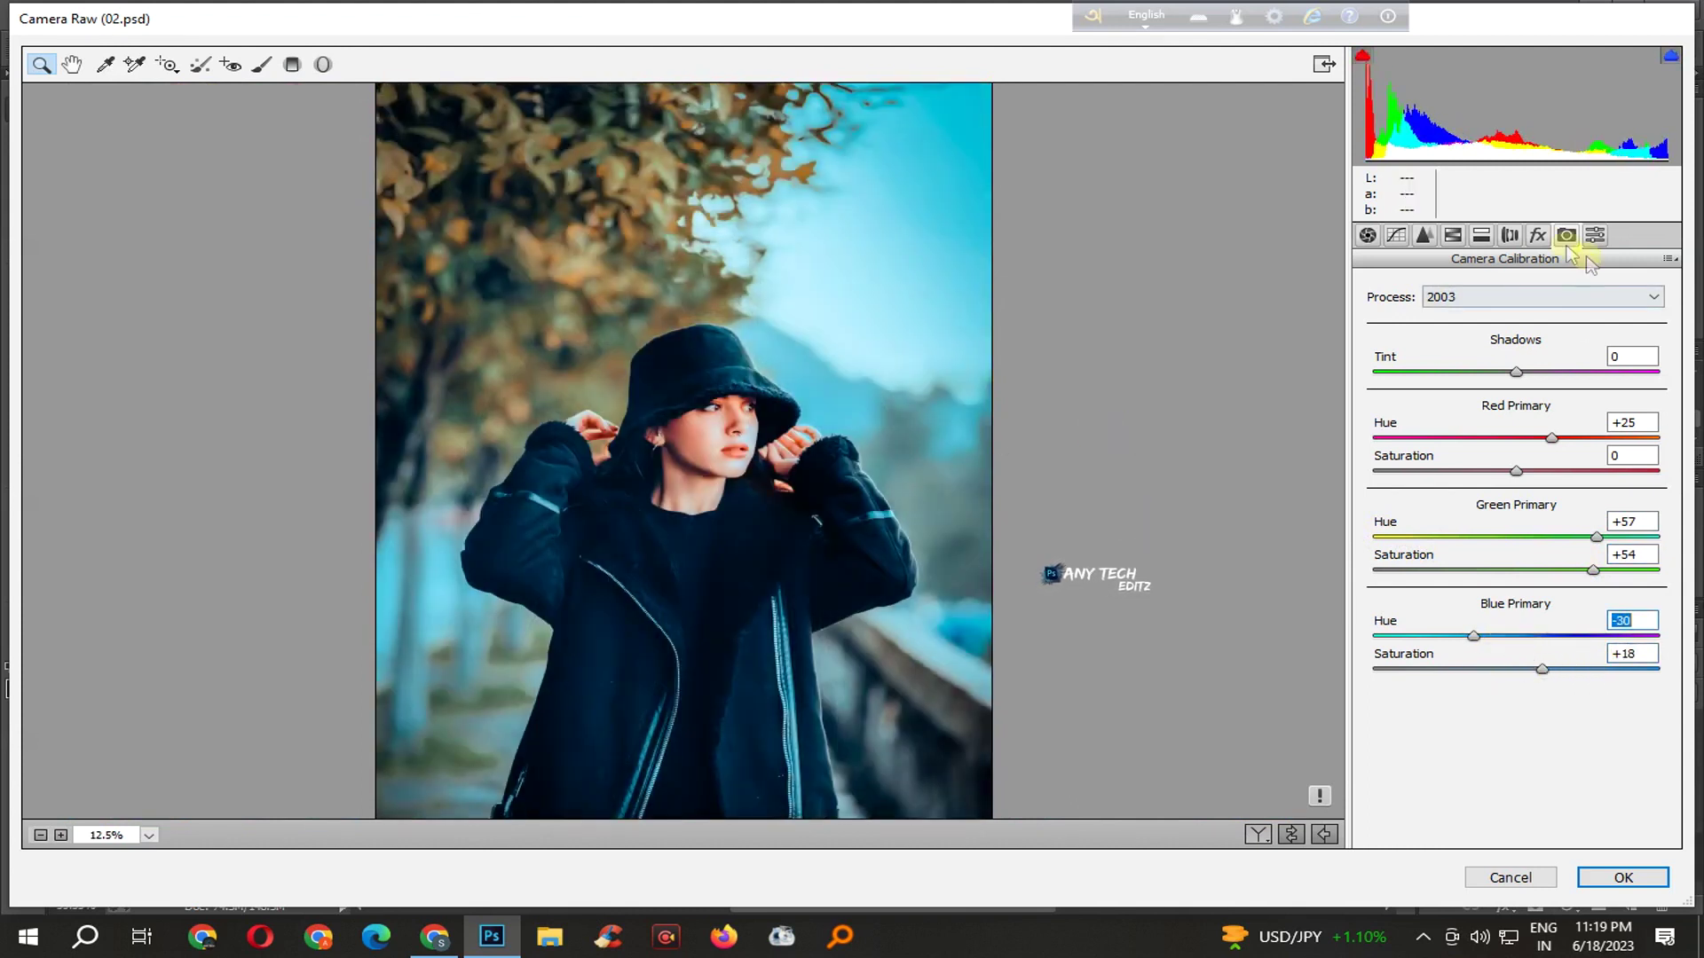
pyautogui.click(1451, 238)
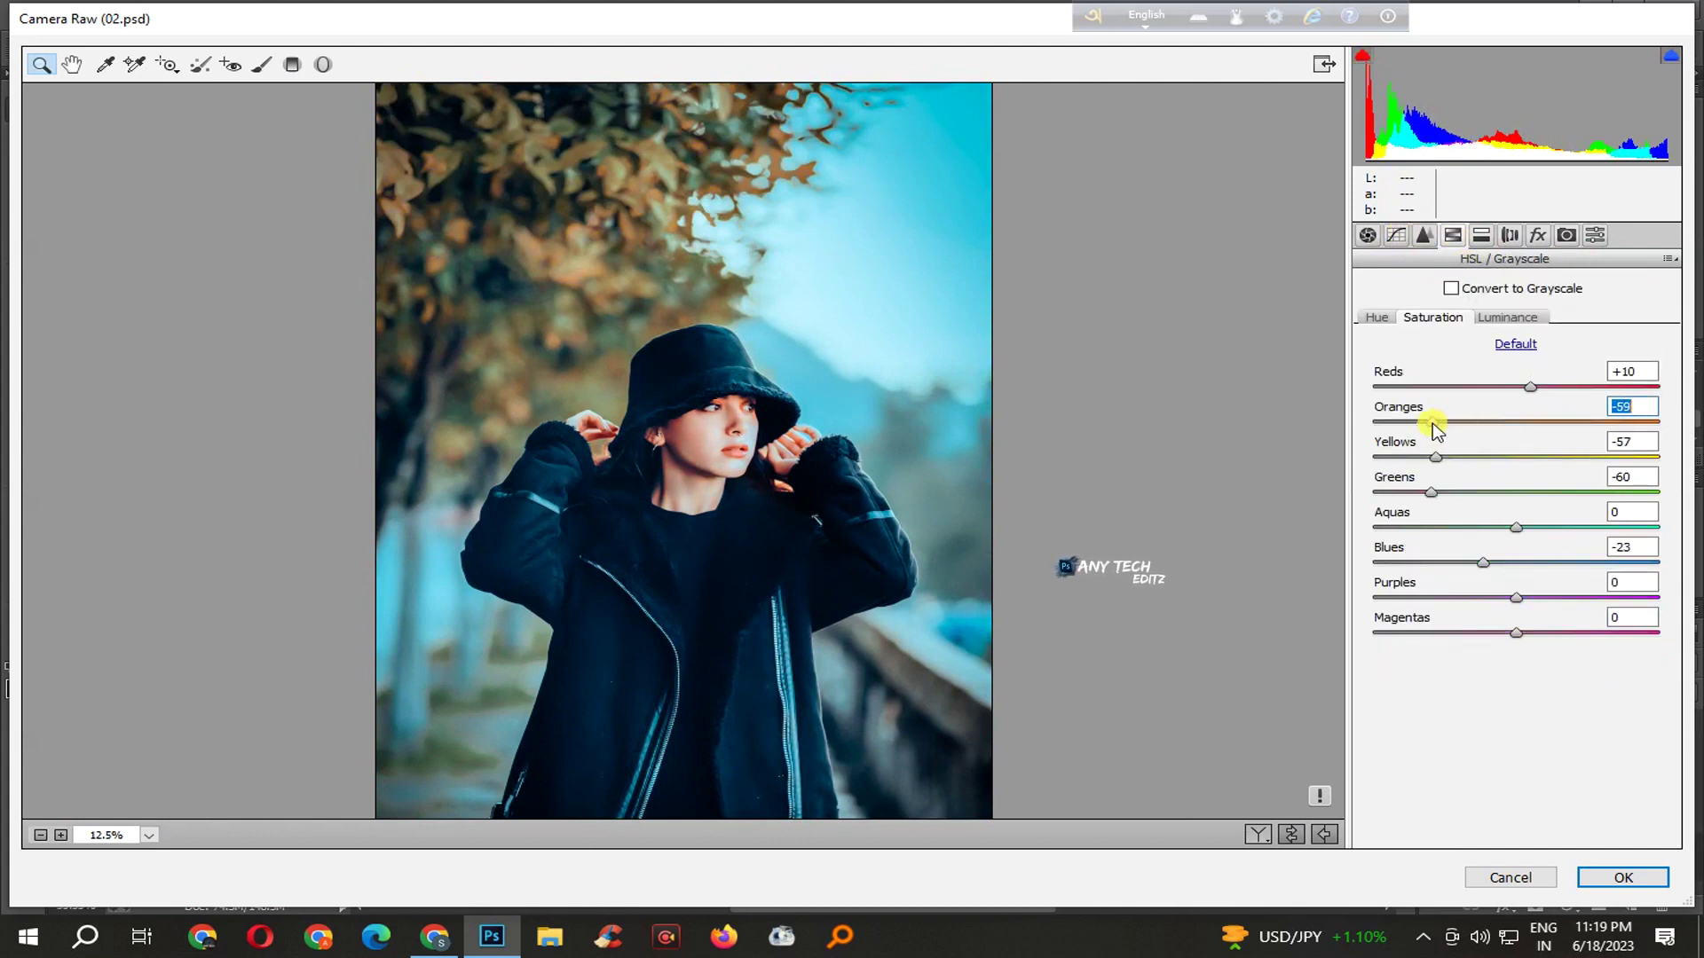
# - Set Yellows saturation to −59 and Greens to +46, adjust hues, and apply Camera Raw
pyautogui.moveTo(1578, 406)
pyautogui.mouseDown()
pyautogui.moveTo(1536, 430)
pyautogui.moveTo(1541, 469)
pyautogui.moveTo(1475, 458)
pyautogui.mouseUp()
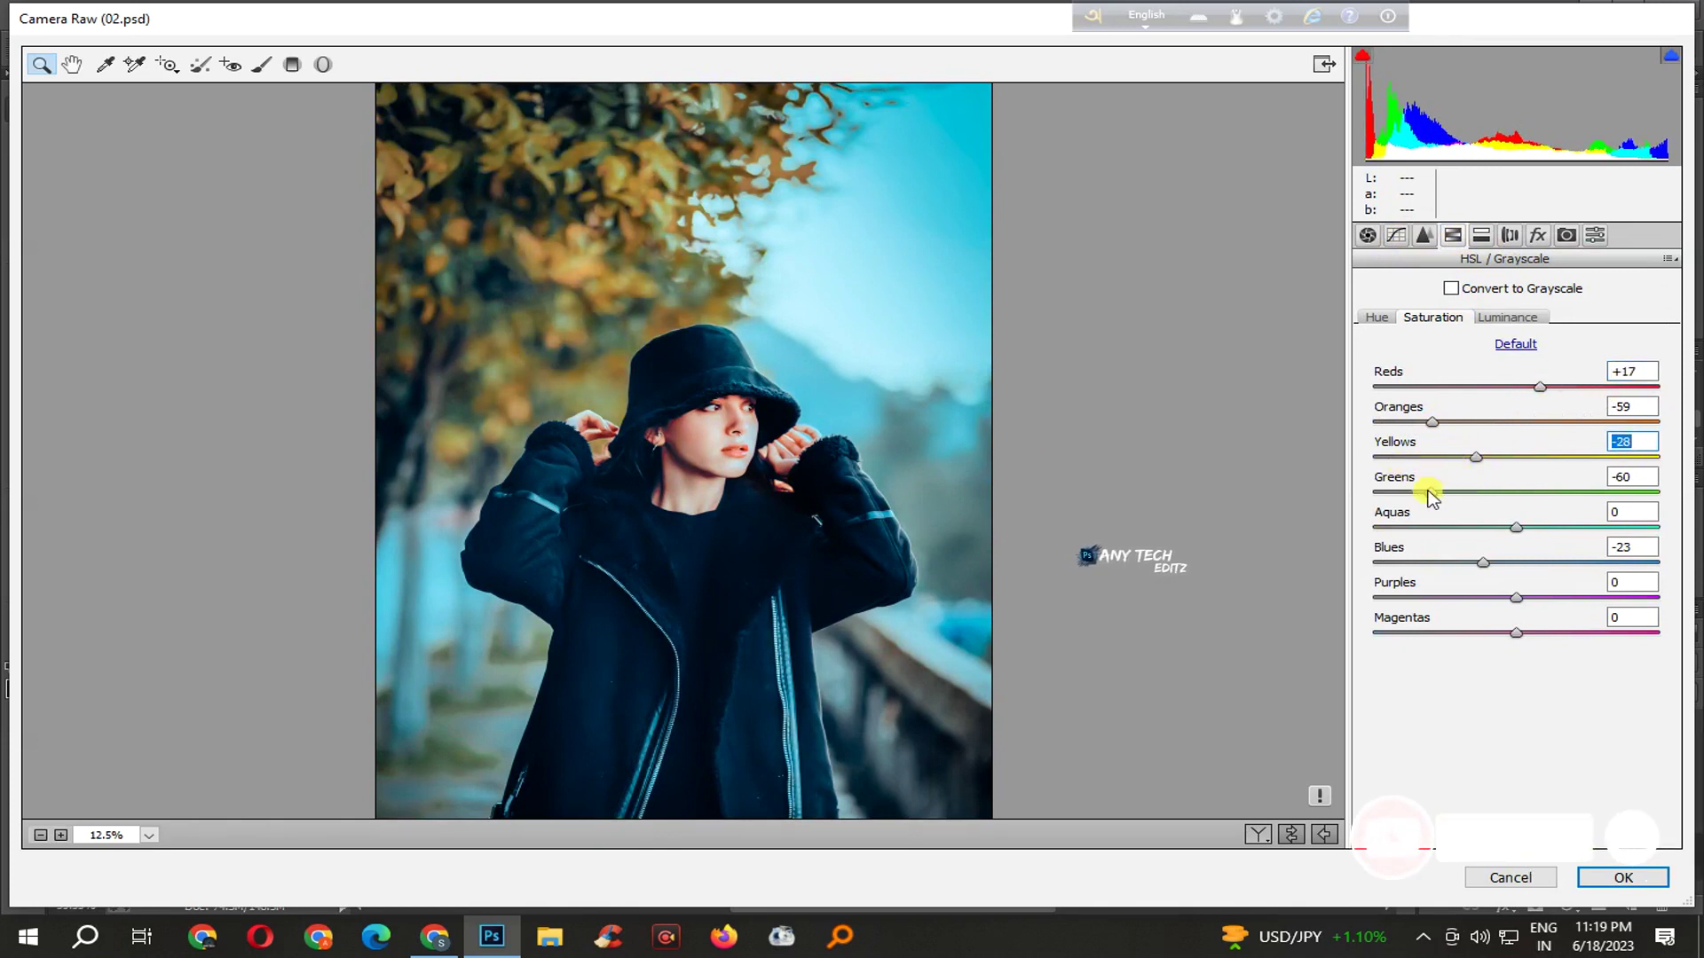
pyautogui.moveTo(1448, 492)
pyautogui.mouseDown()
pyautogui.moveTo(1388, 487)
pyautogui.moveTo(1524, 490)
pyautogui.mouseUp()
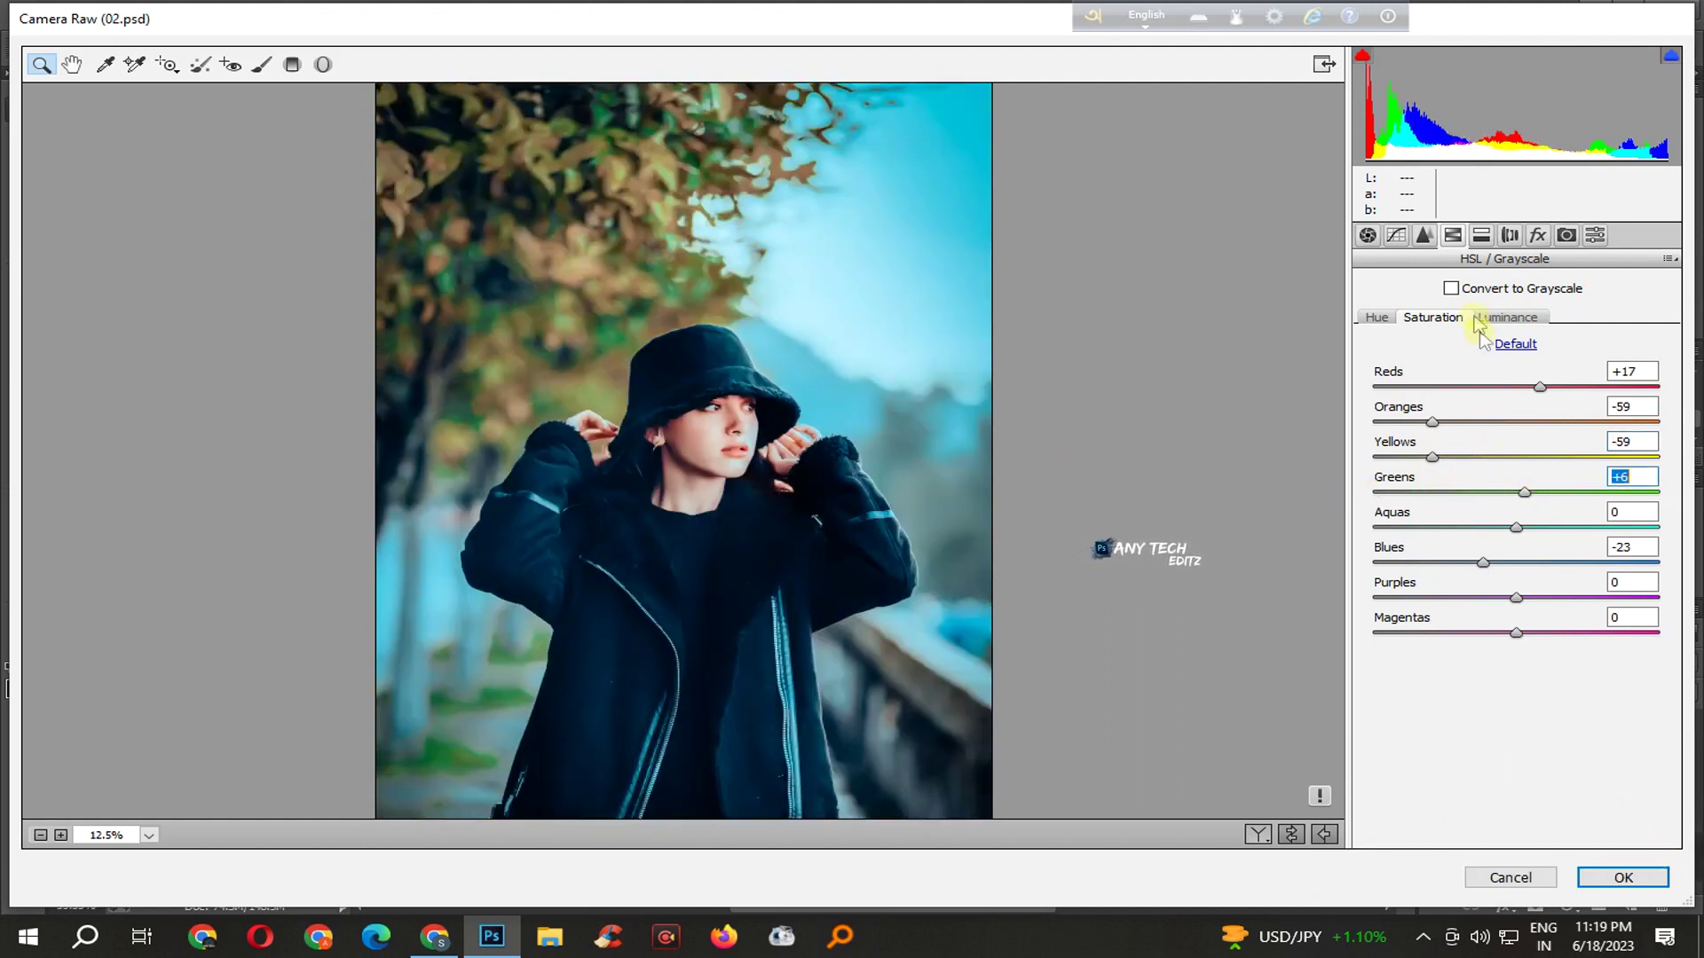
pyautogui.click(1382, 317)
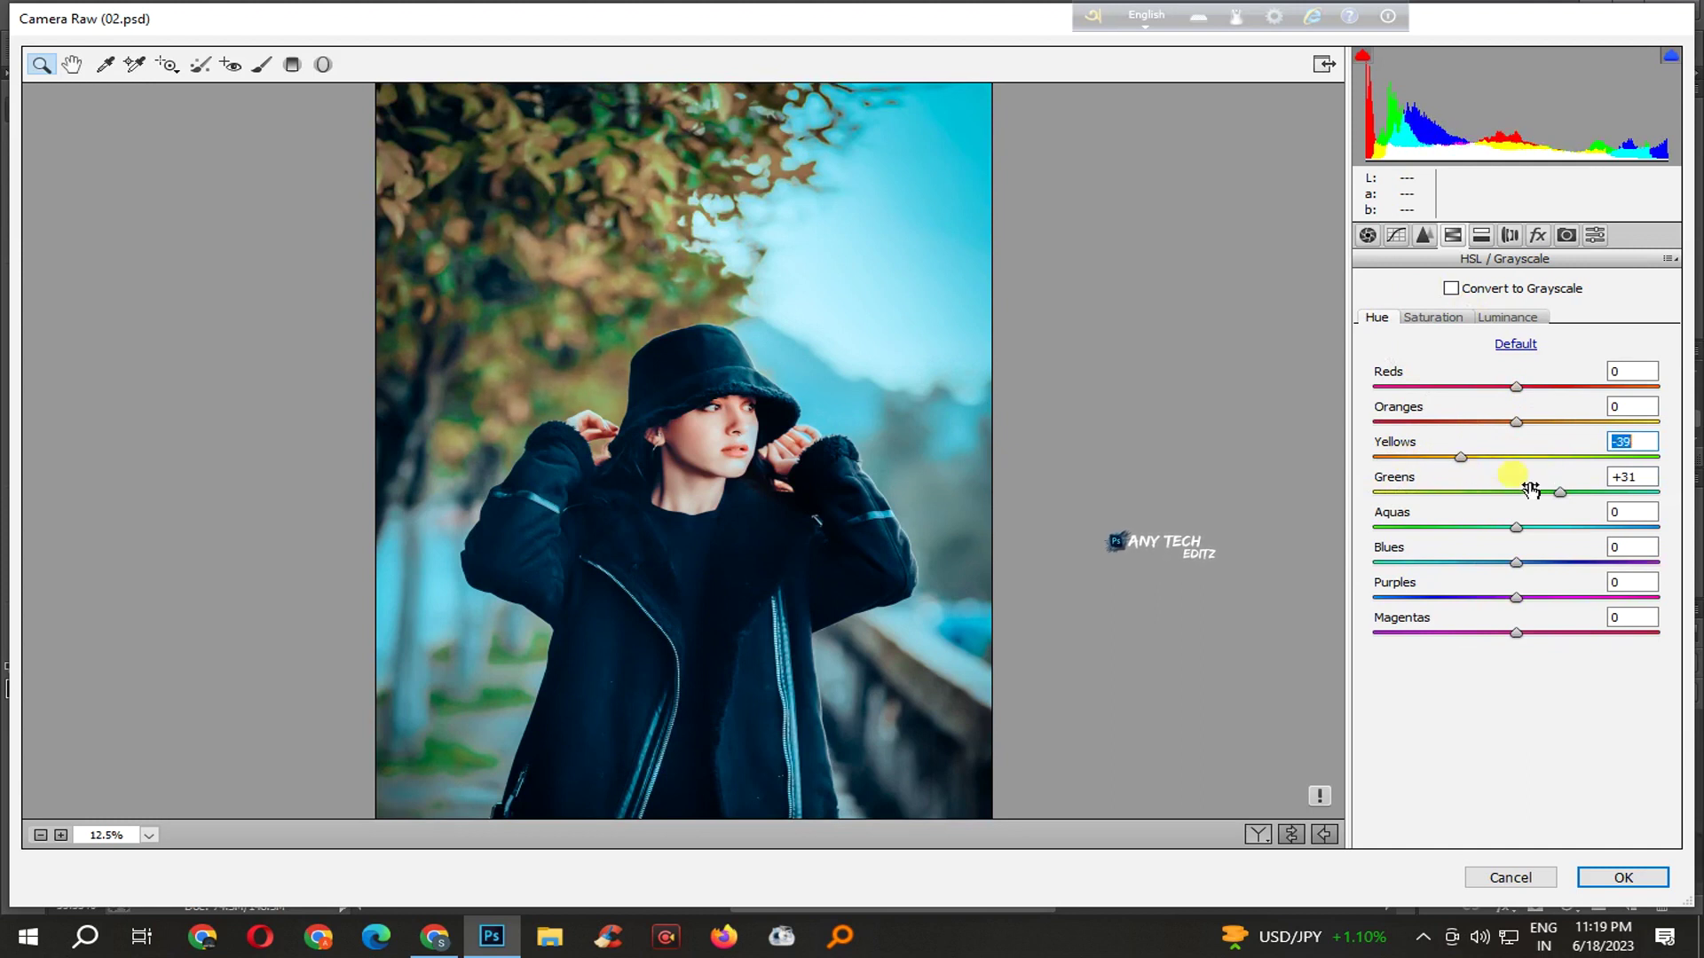
pyautogui.keyDown('alt'); pyautogui.click(1084, 504); pyautogui.keyUp('alt')
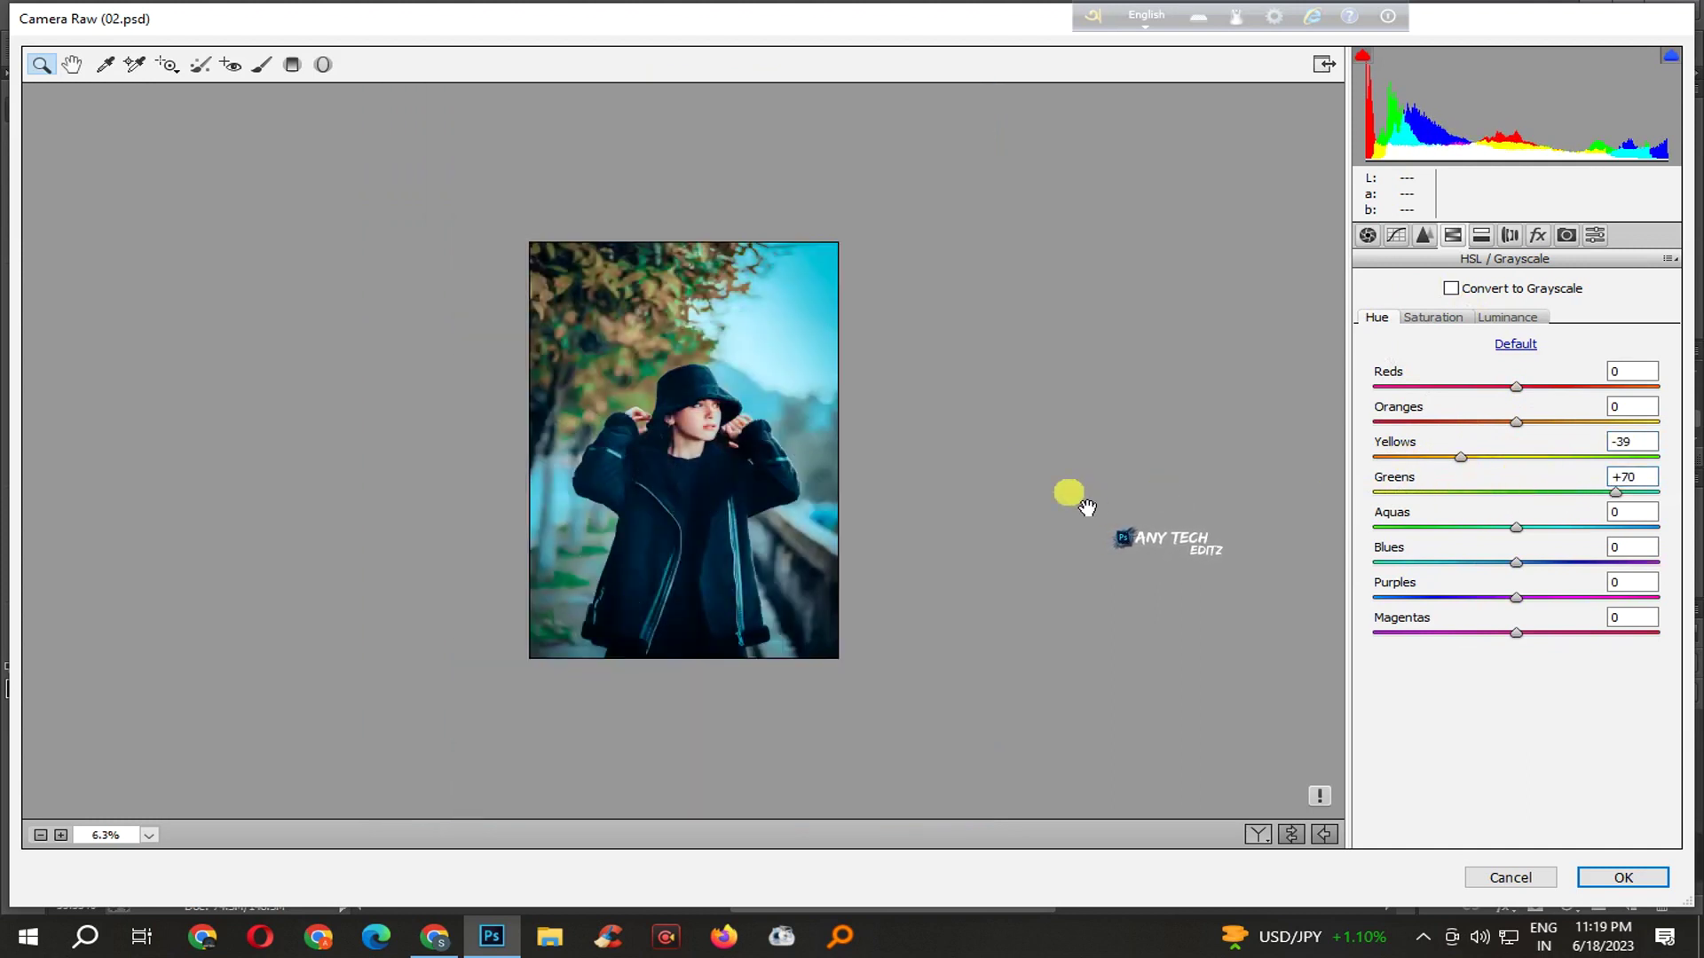
pyautogui.press('Return')
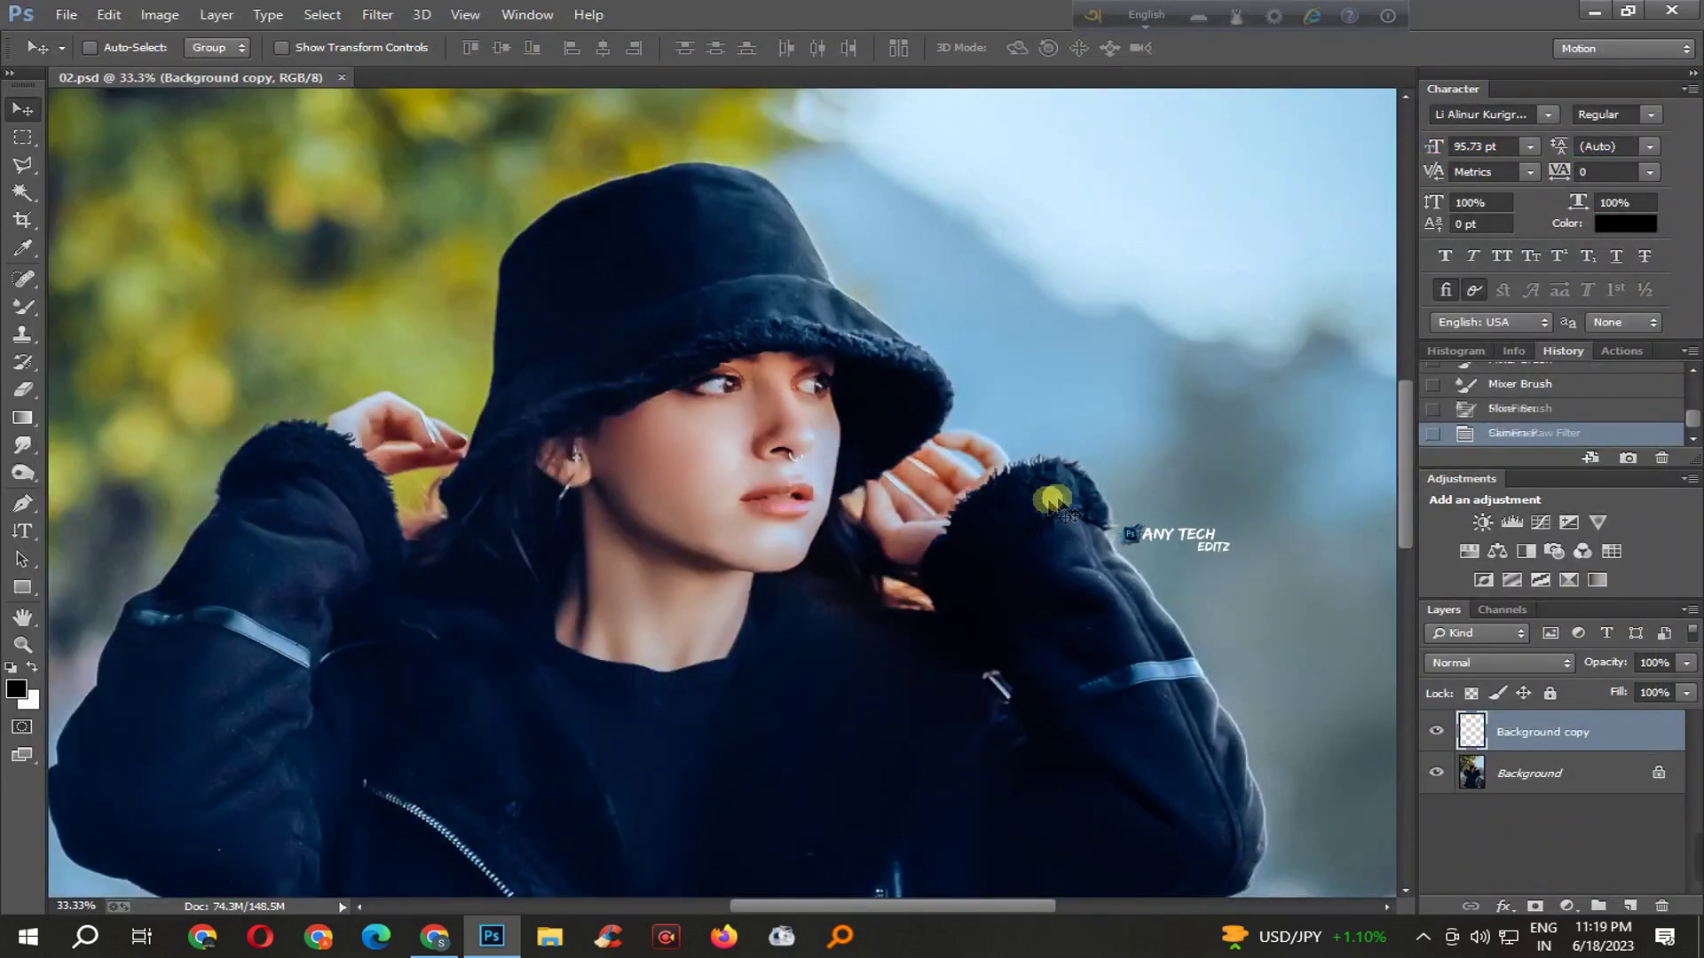
# - Save the Camera Raw–graded portrait in 02.psd
pyautogui.scroll(-5, 992, 487)
pyautogui.hotkey('ctrl', 's')
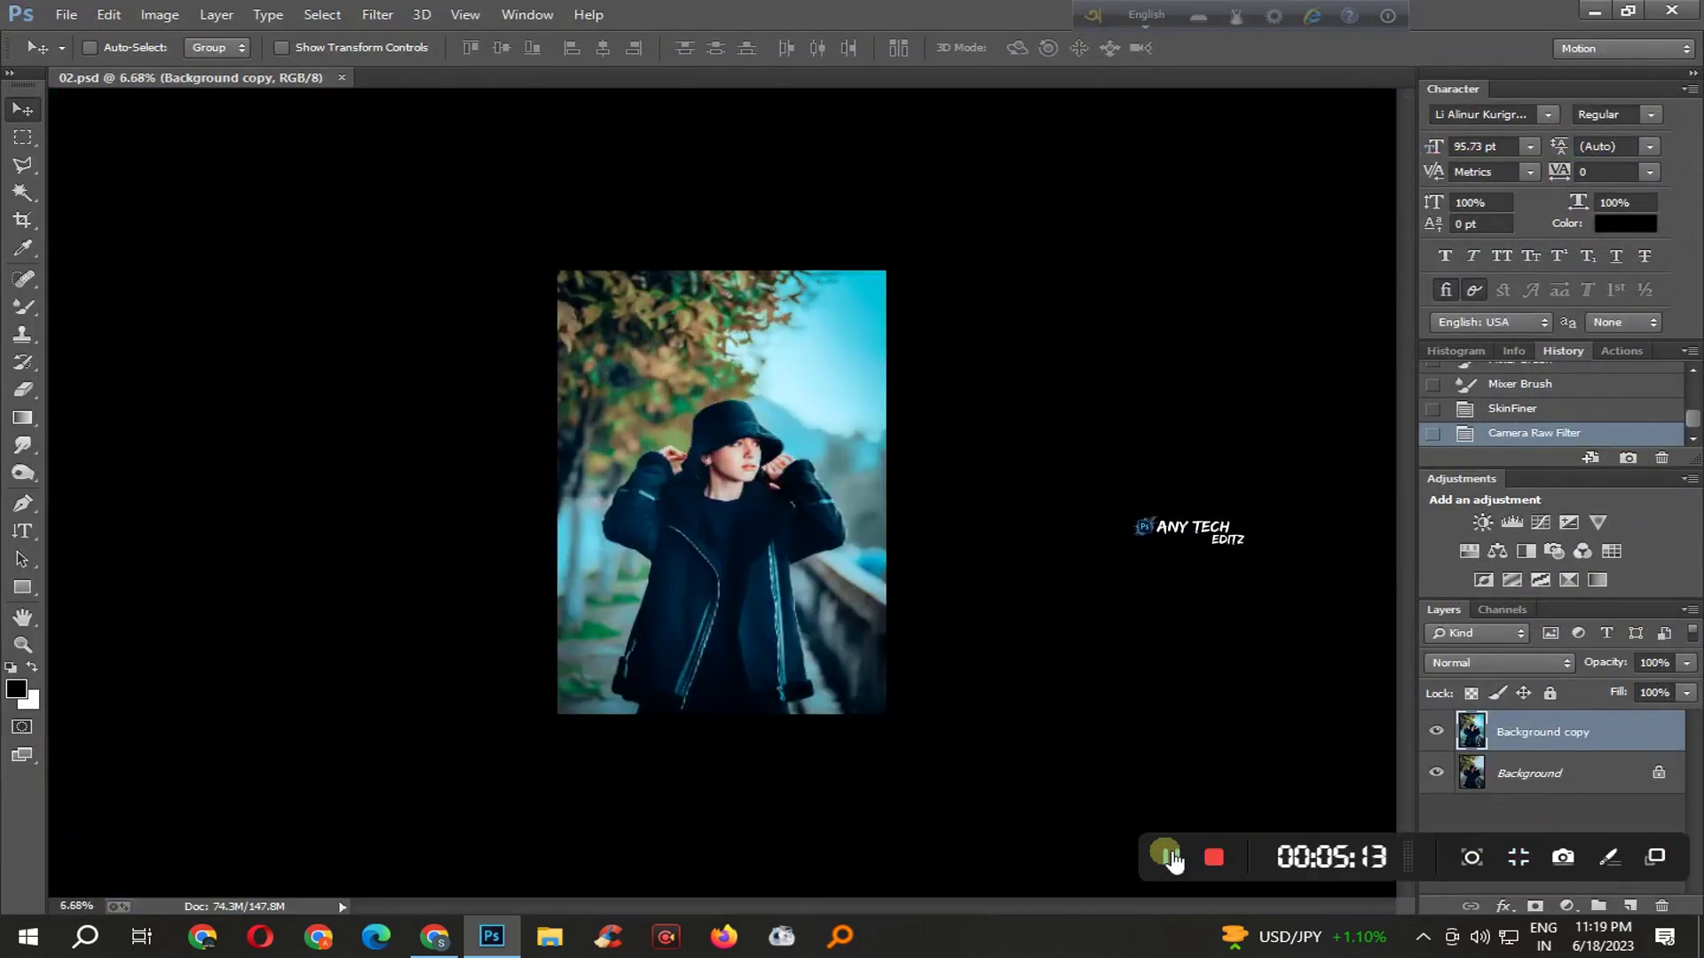
pyautogui.scroll(1, 772, 470)
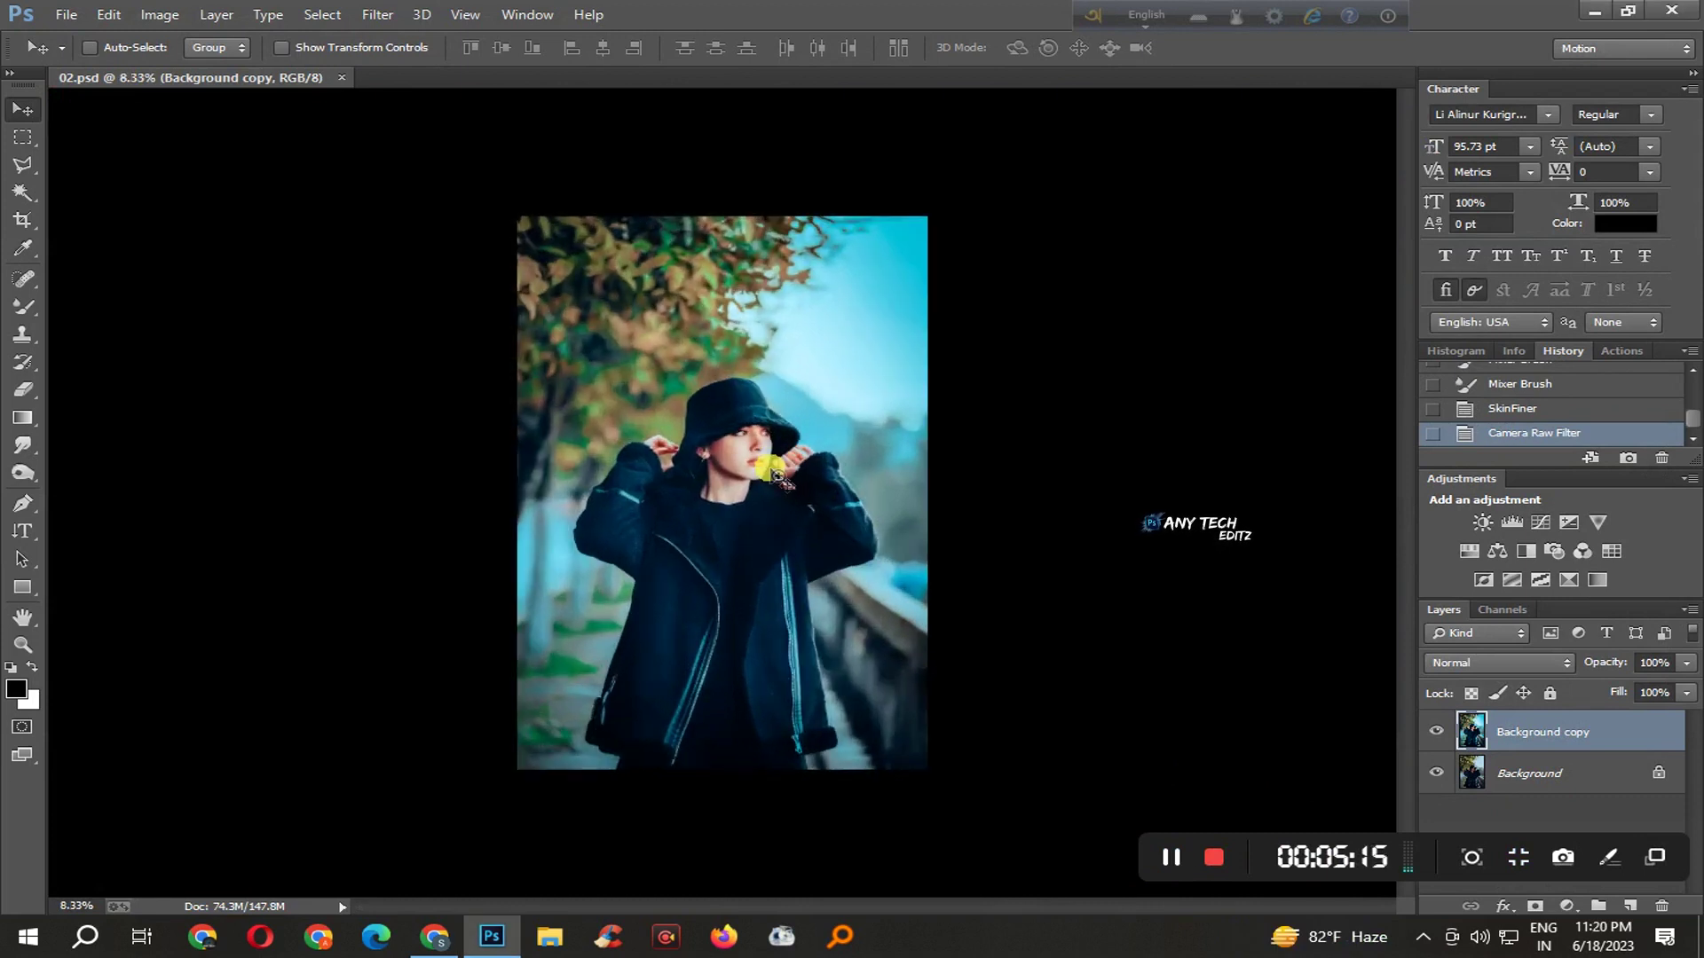
pyautogui.scroll(1, 777, 476)
# - Run Noiseware Professional with Default settings, checking the face in the preview
pyautogui.click(377, 14)
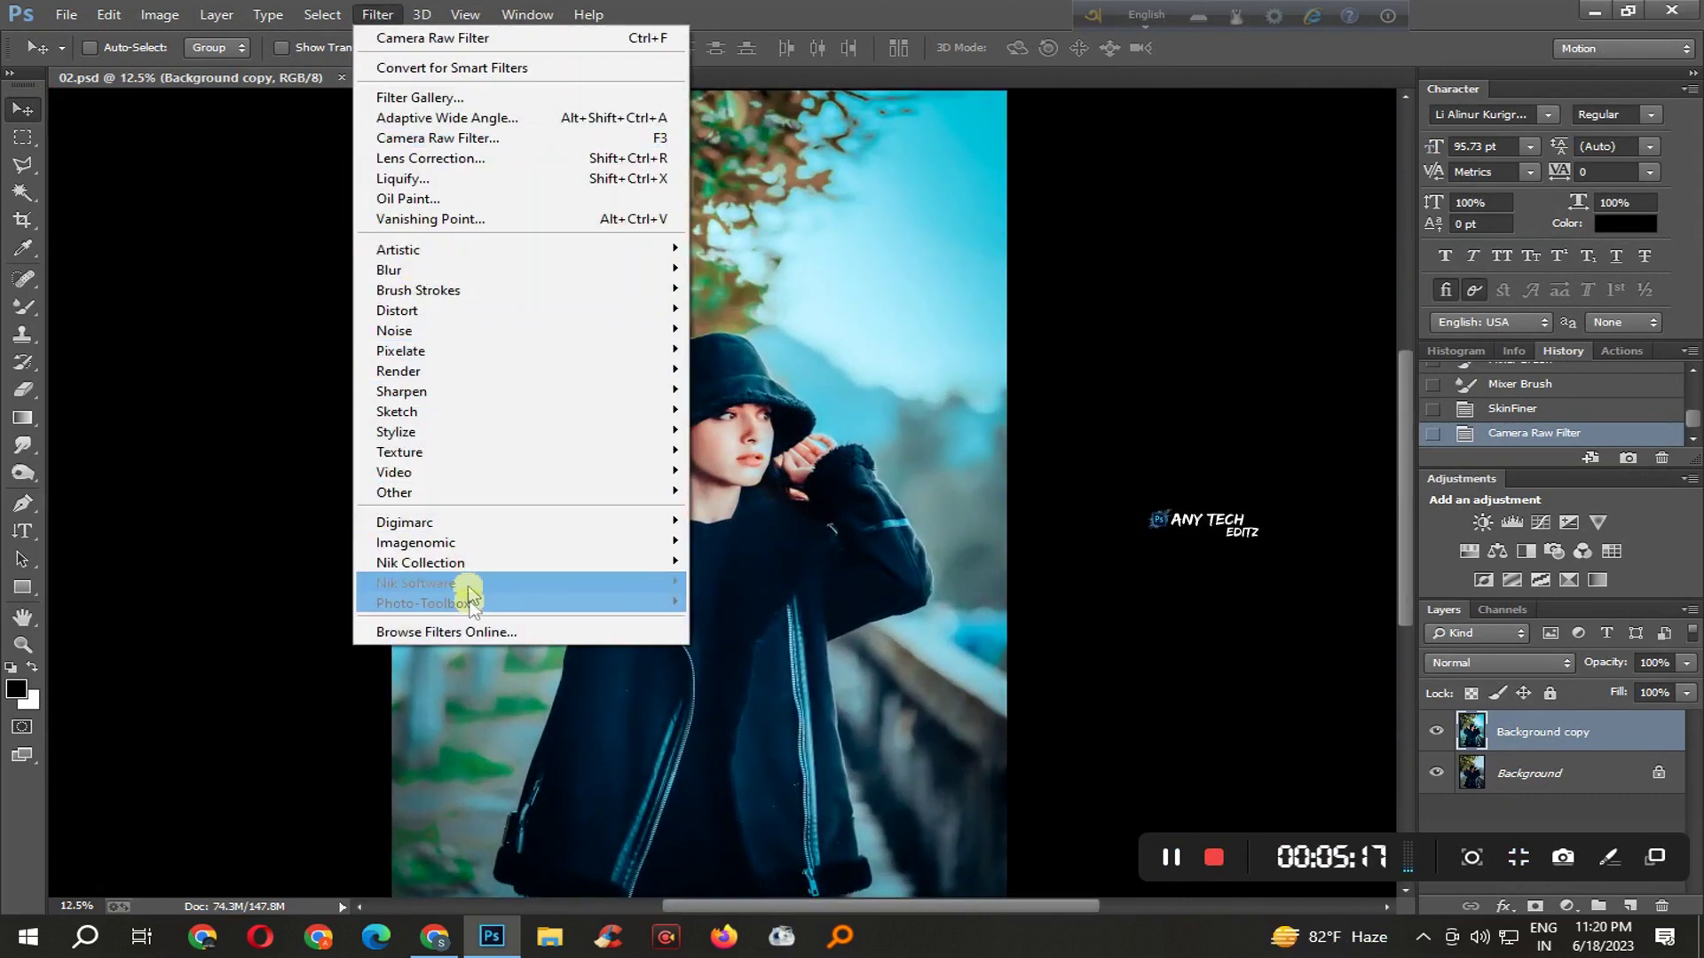
pyautogui.click(701, 537)
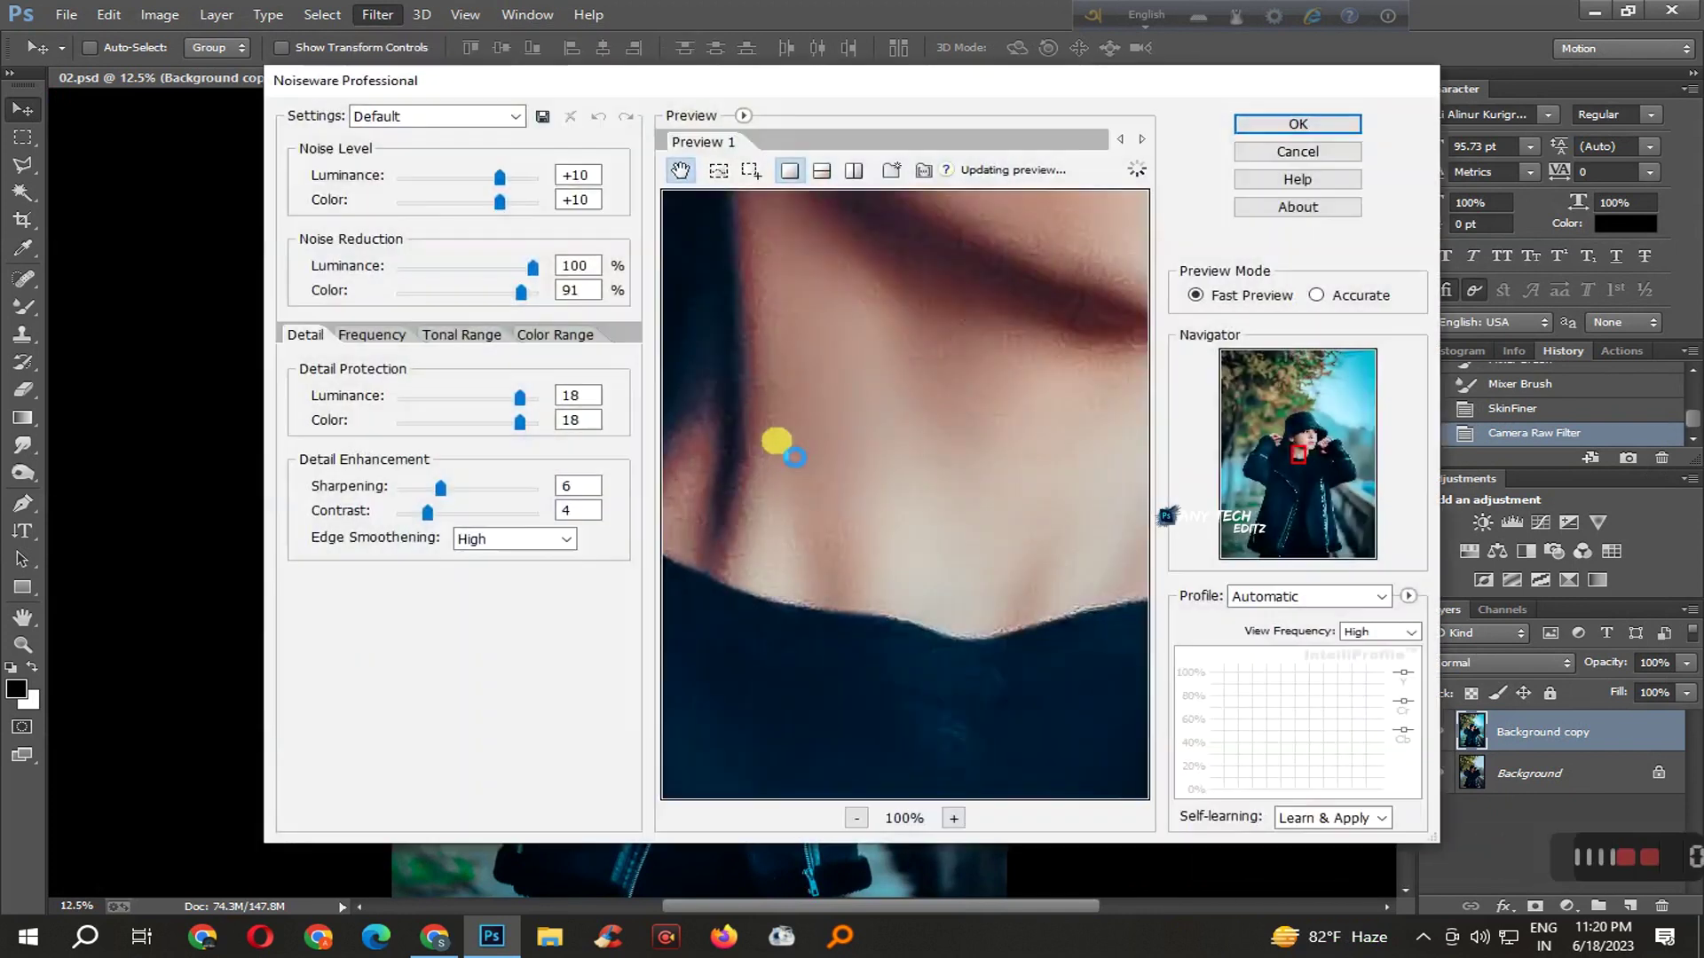
pyautogui.scroll(-2, 1052, 448)
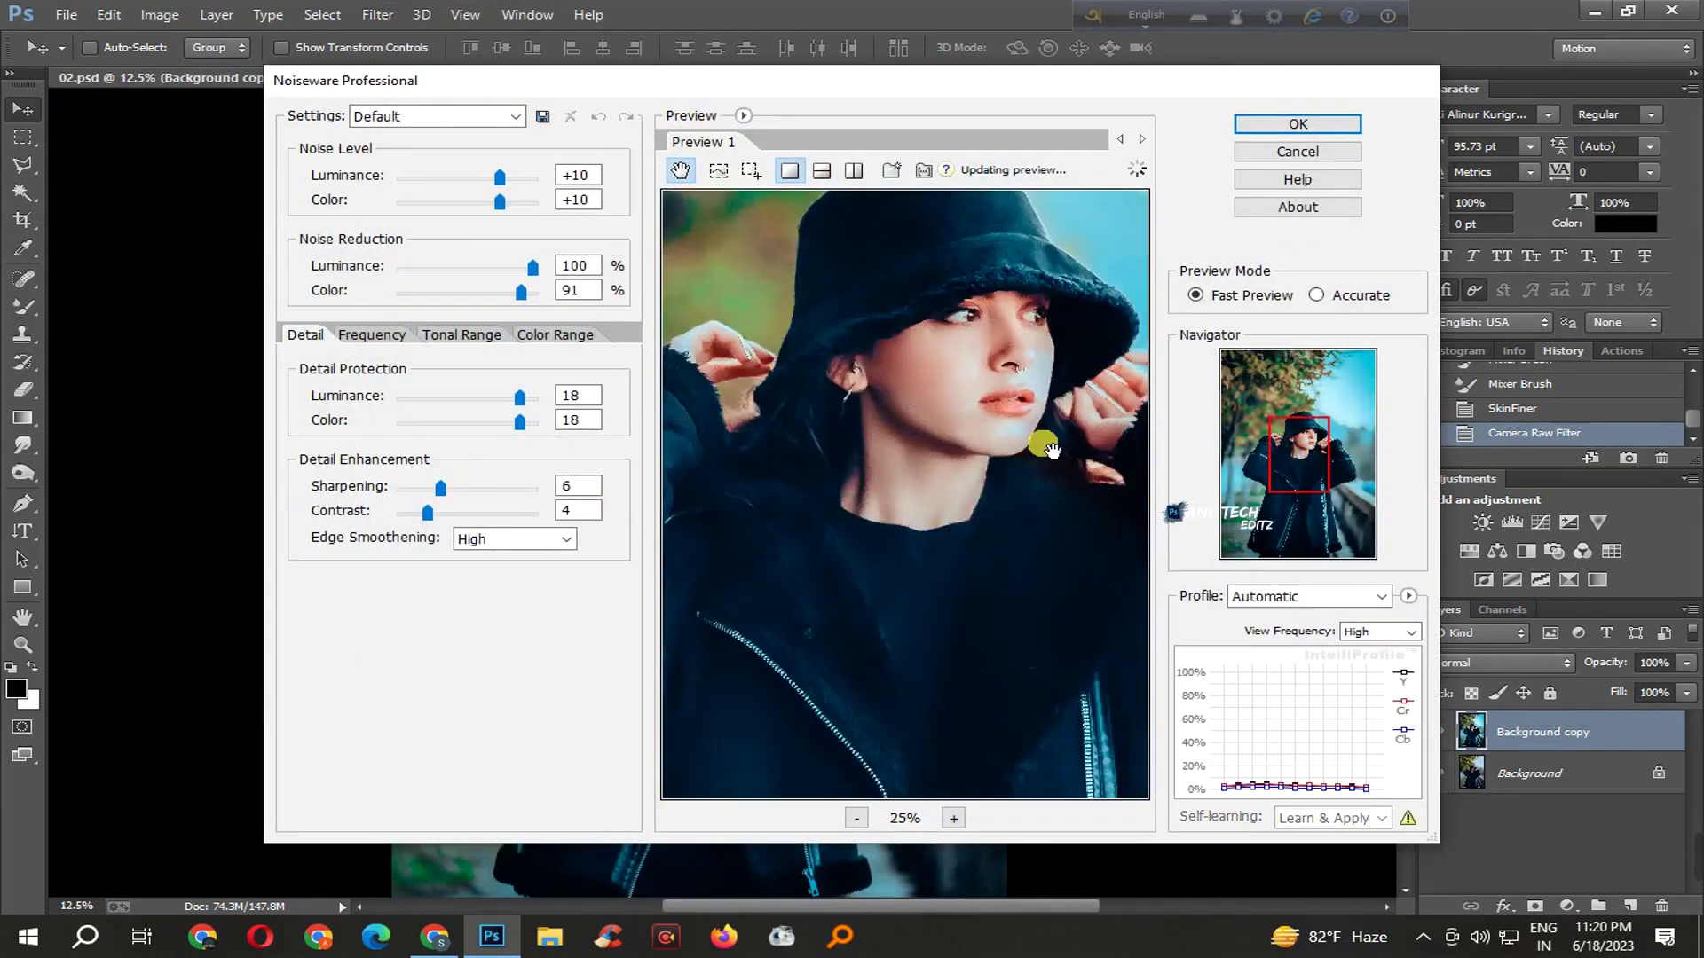
pyautogui.scroll(1, 981, 359)
pyautogui.moveTo(981, 351); pyautogui.dragTo(973, 654)
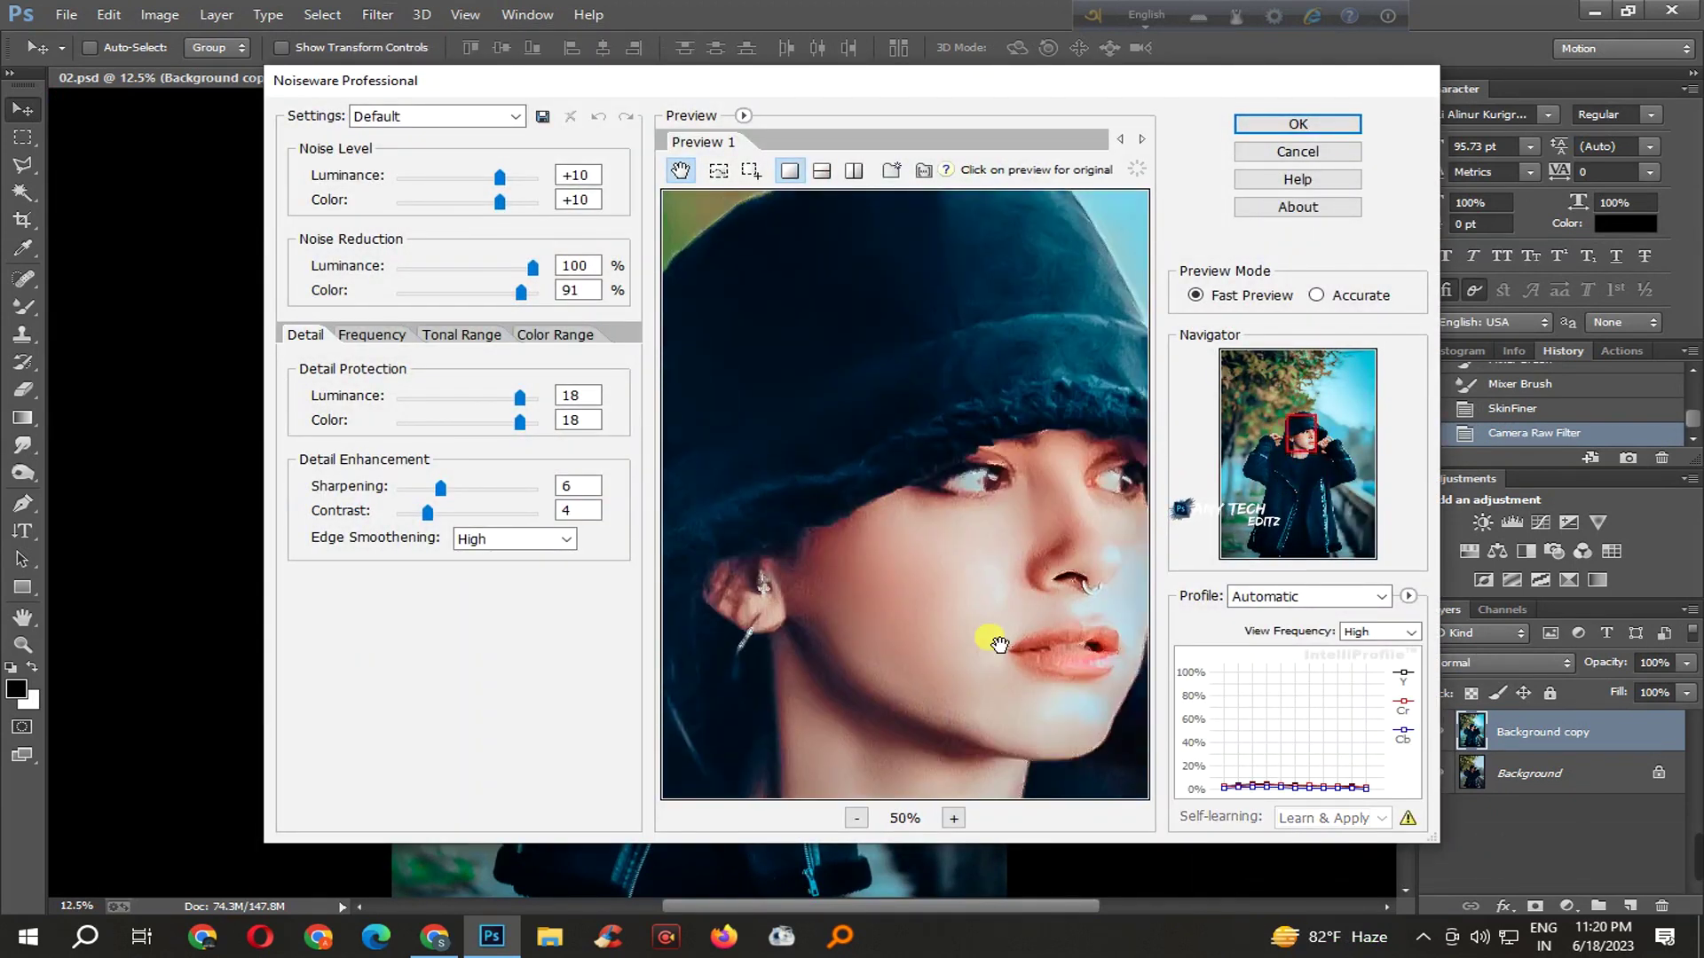
pyautogui.press('Return')
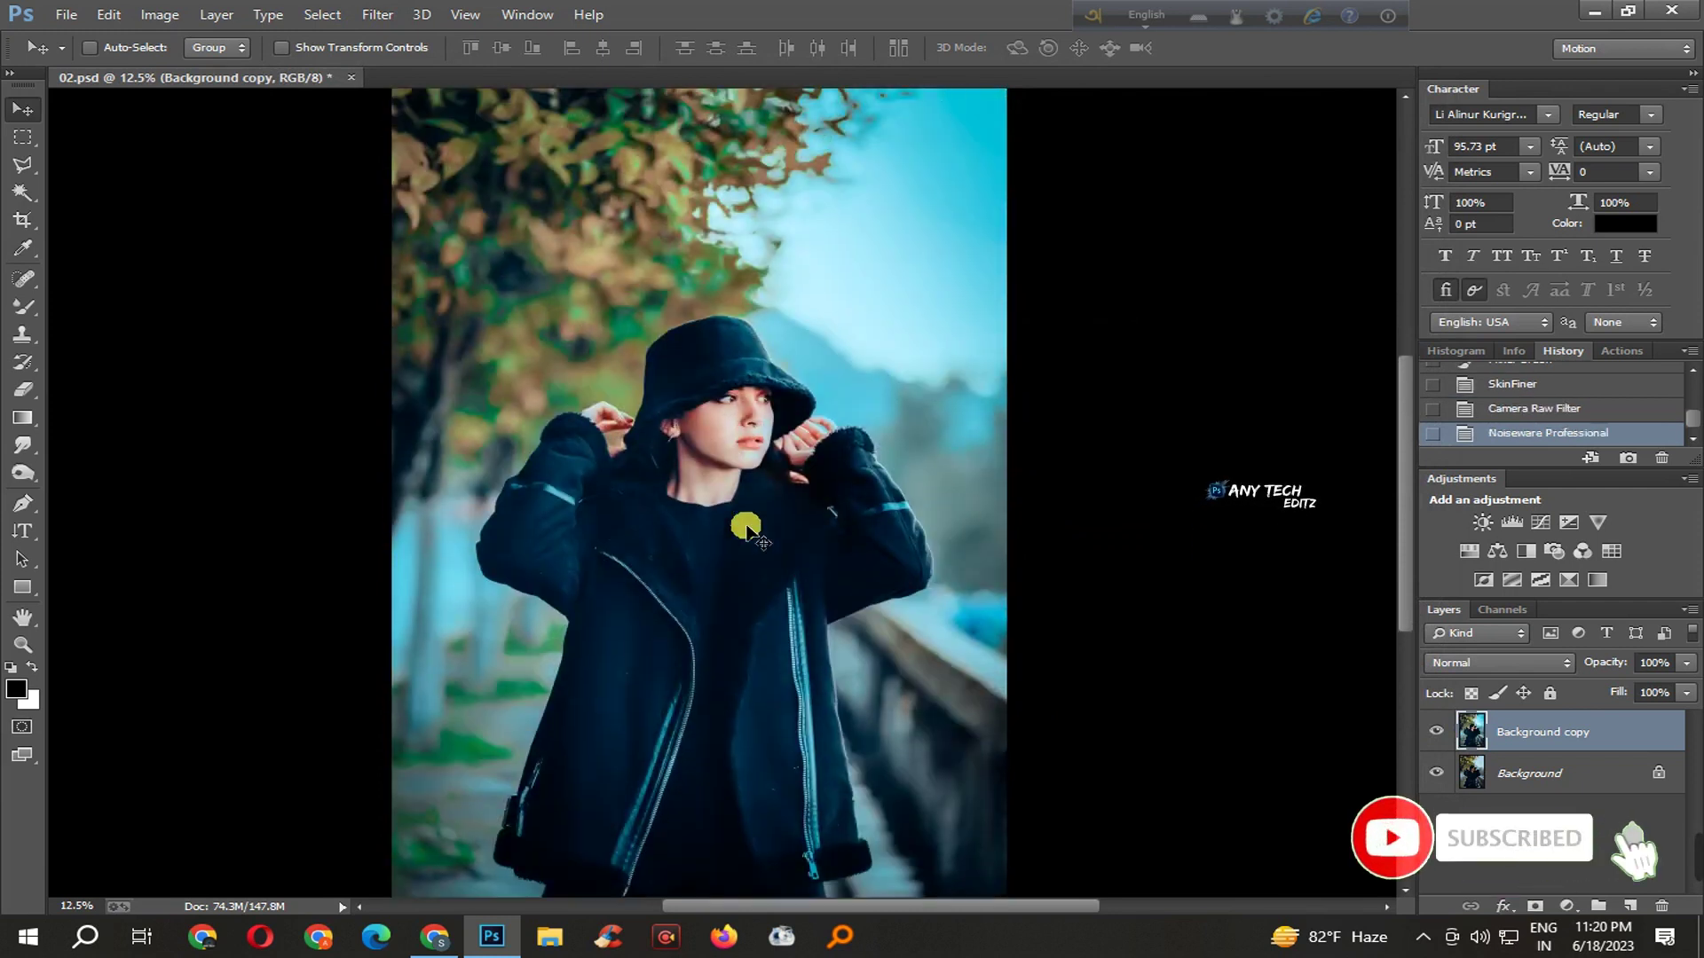
# - Save, then darken the upper left with a Camera Raw graduated filter at Exposure −4
pyautogui.hotkey('ctrl', 's')
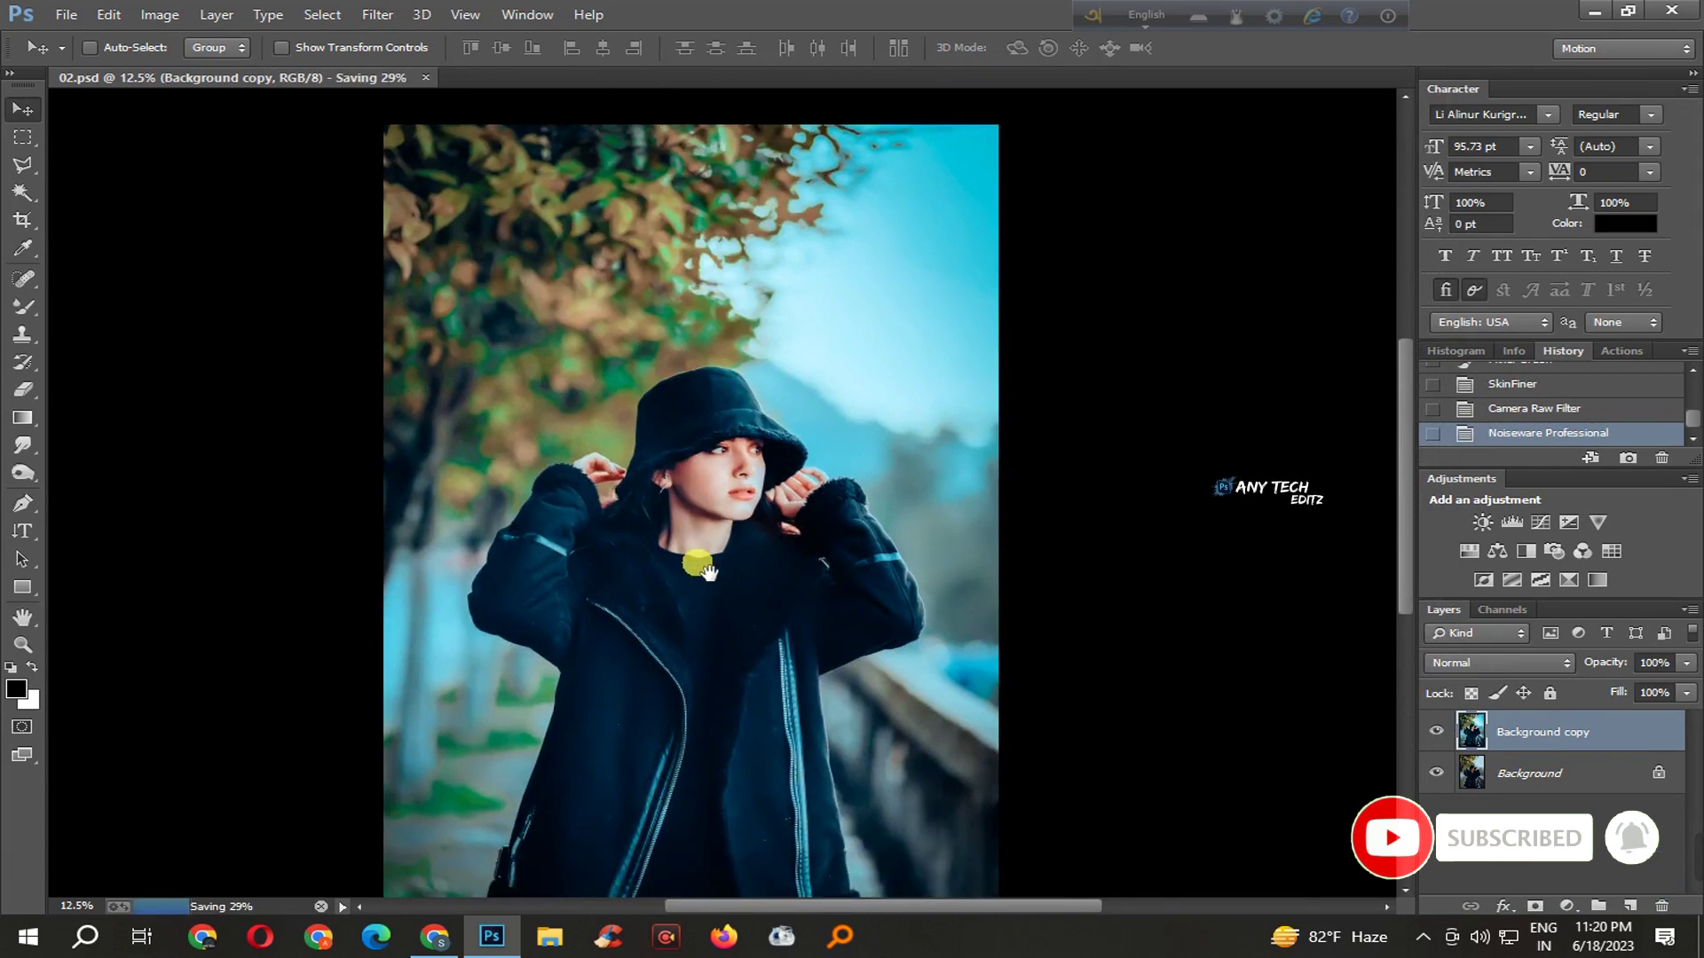
pyautogui.click(378, 14)
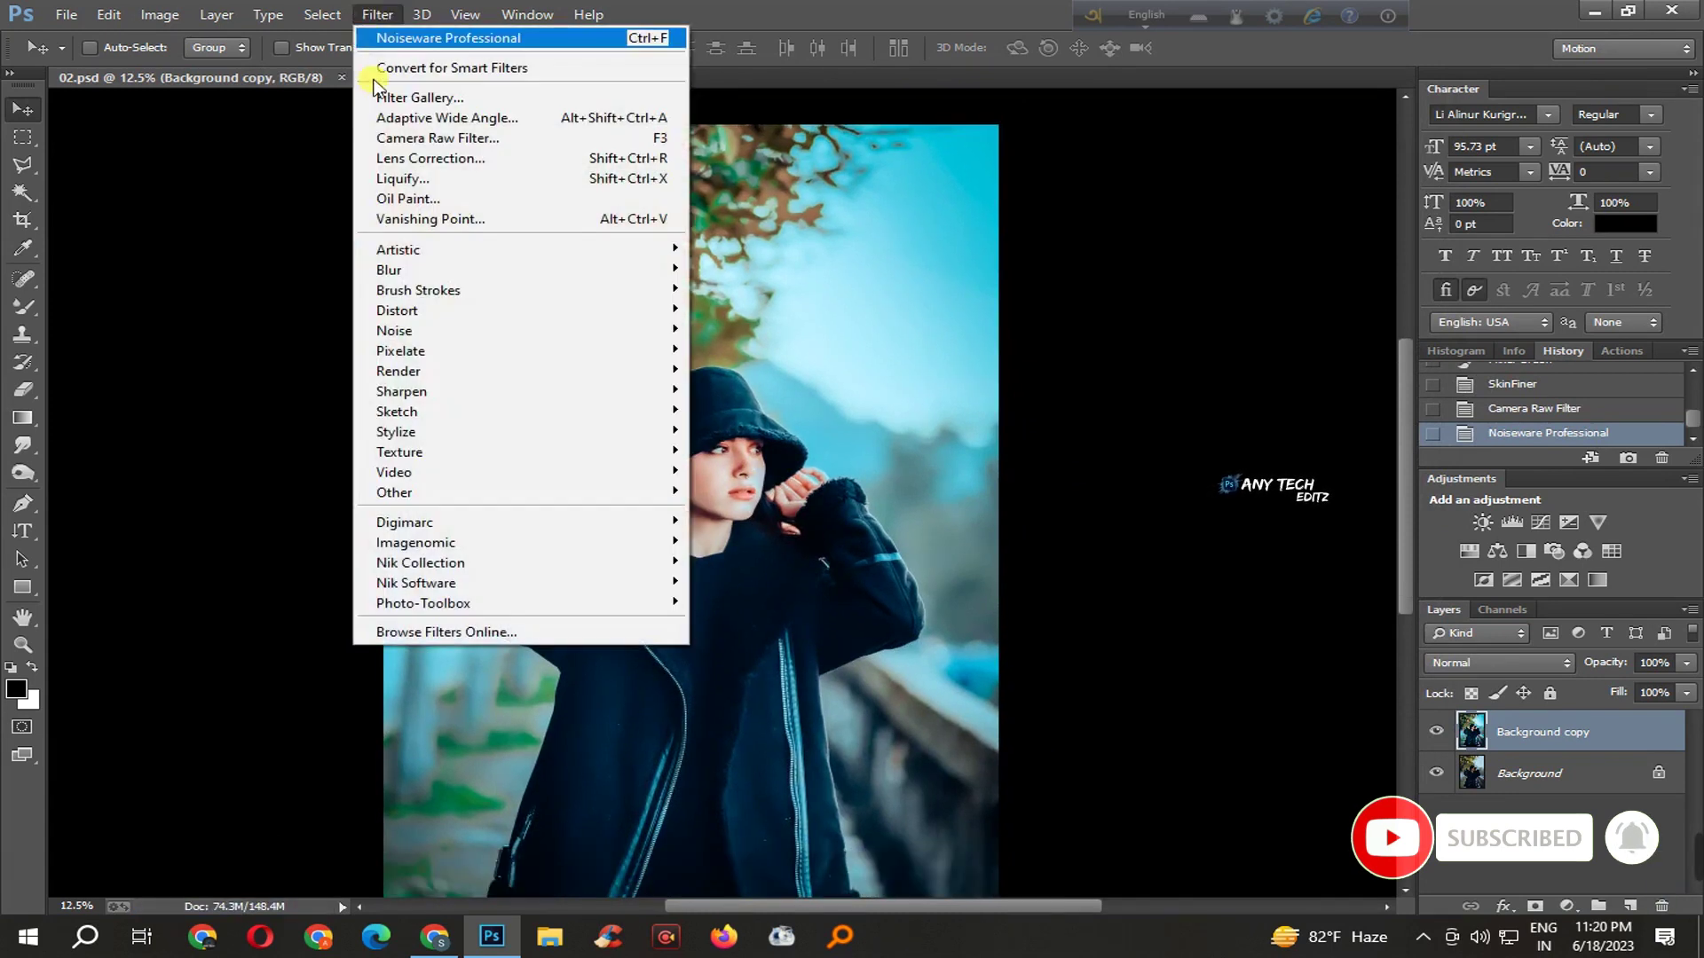
pyautogui.click(583, 142)
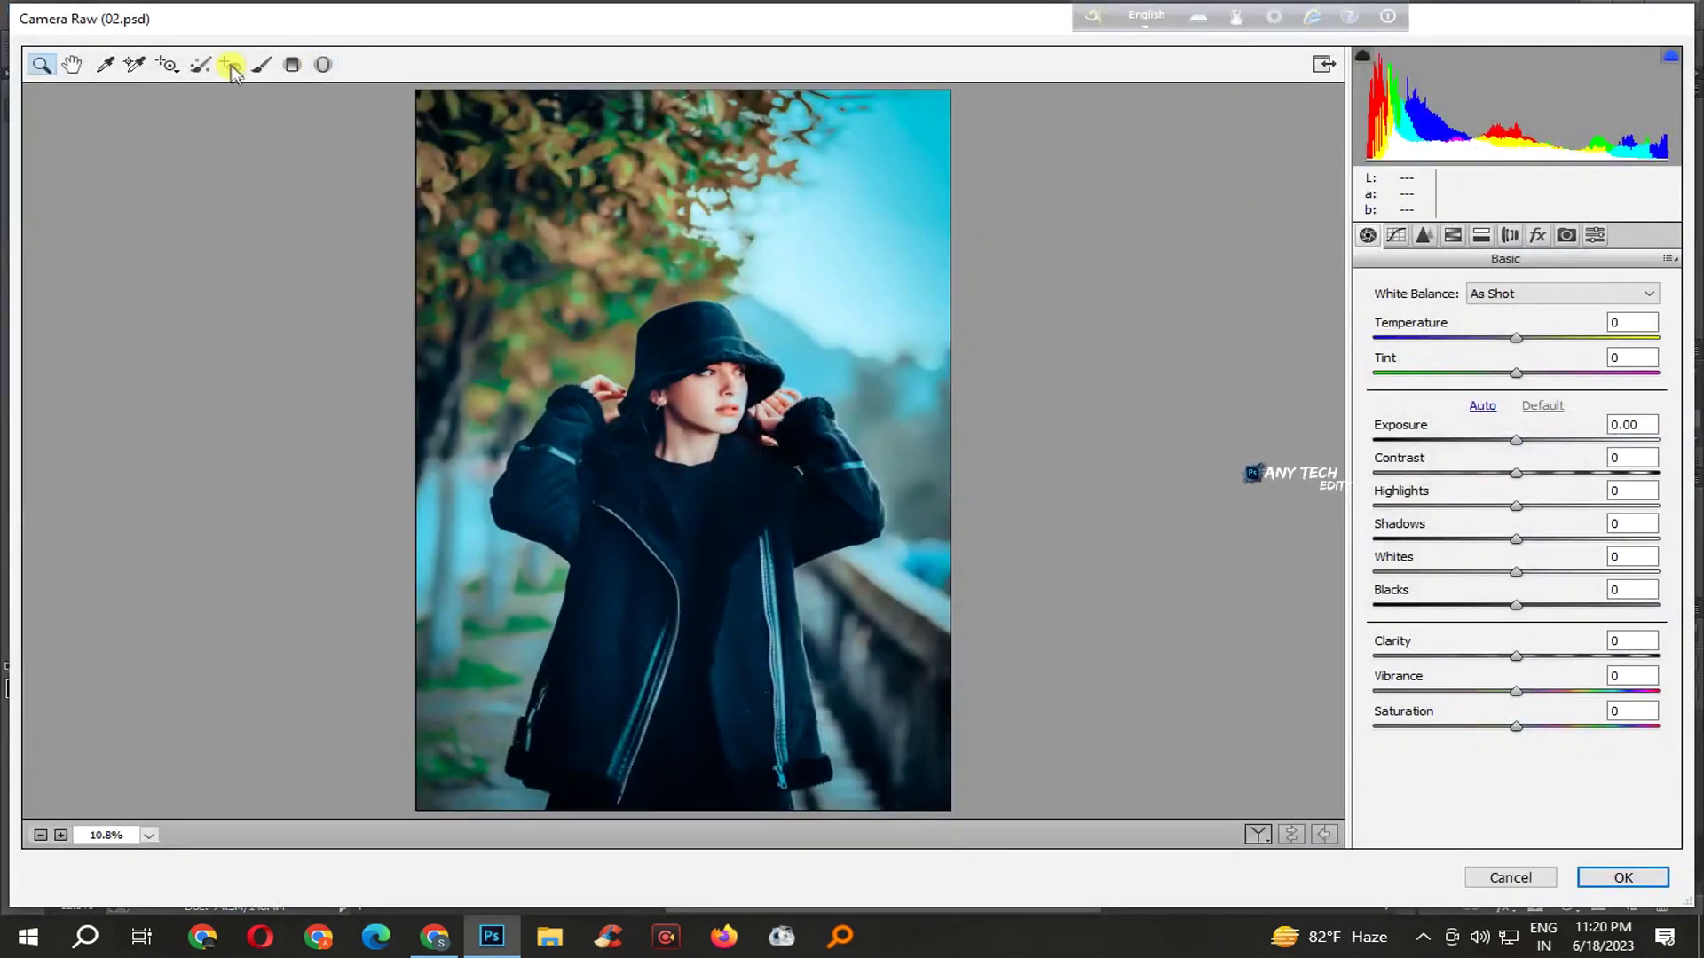
pyautogui.click(302, 69)
pyautogui.moveTo(398, 315)
pyautogui.mouseDown()
pyautogui.moveTo(934, 358)
pyautogui.moveTo(630, 267)
pyautogui.mouseUp()
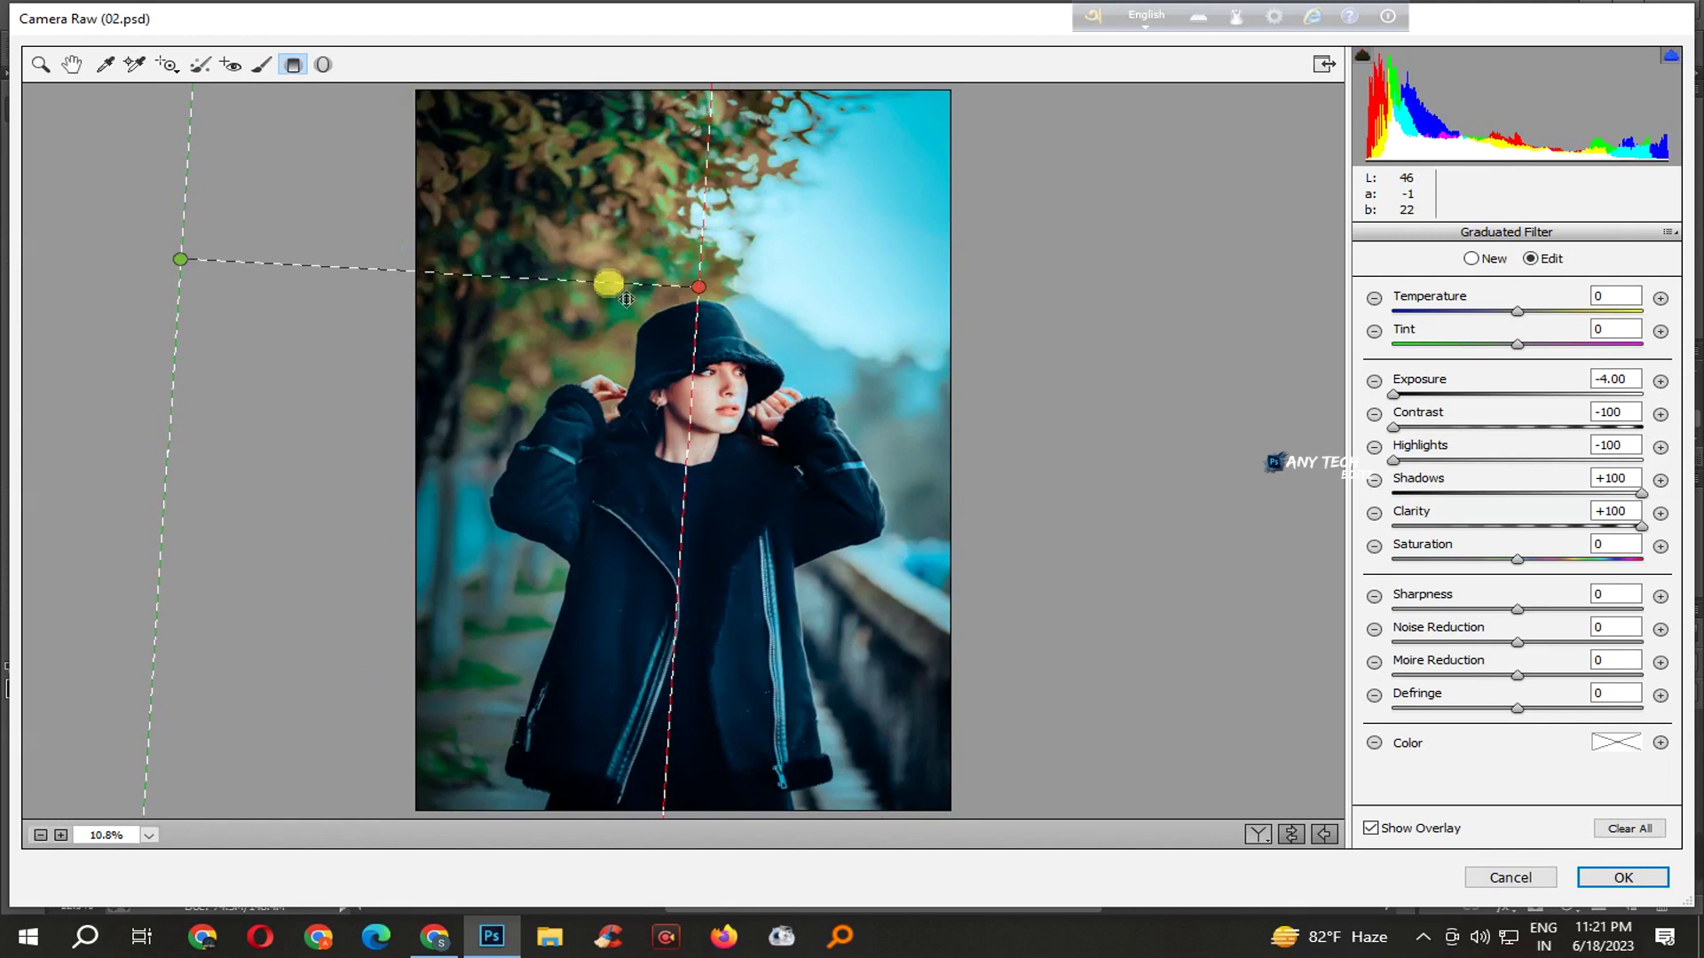
pyautogui.click(1265, 684)
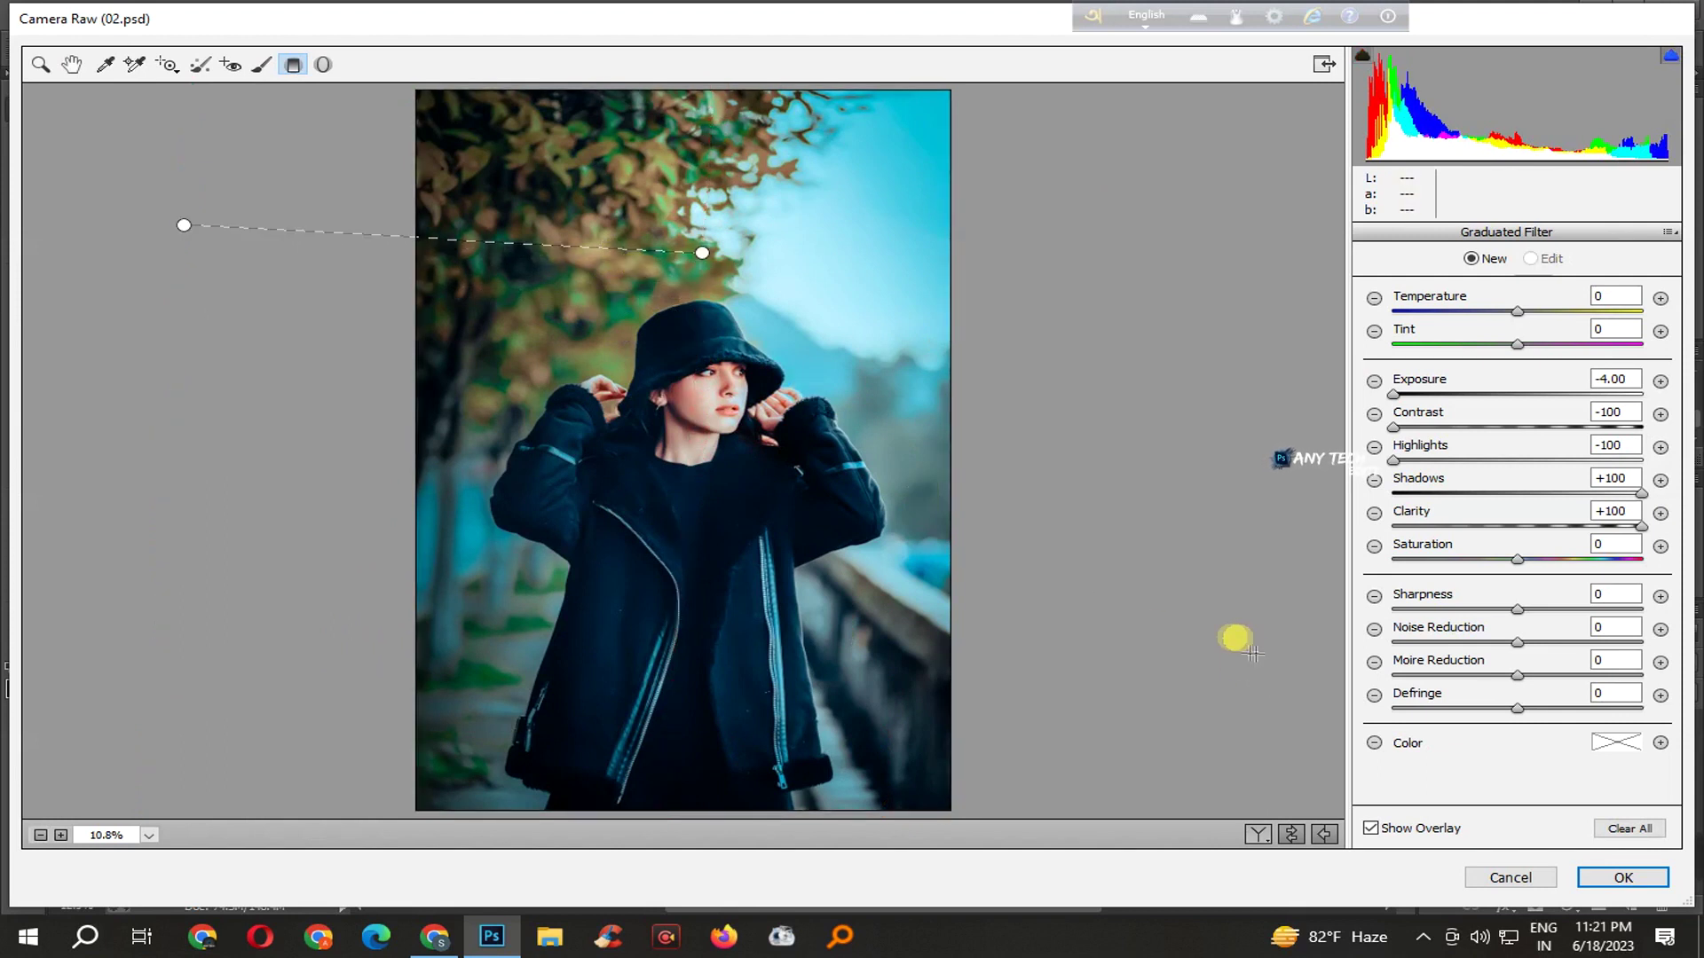
pyautogui.click(40, 62)
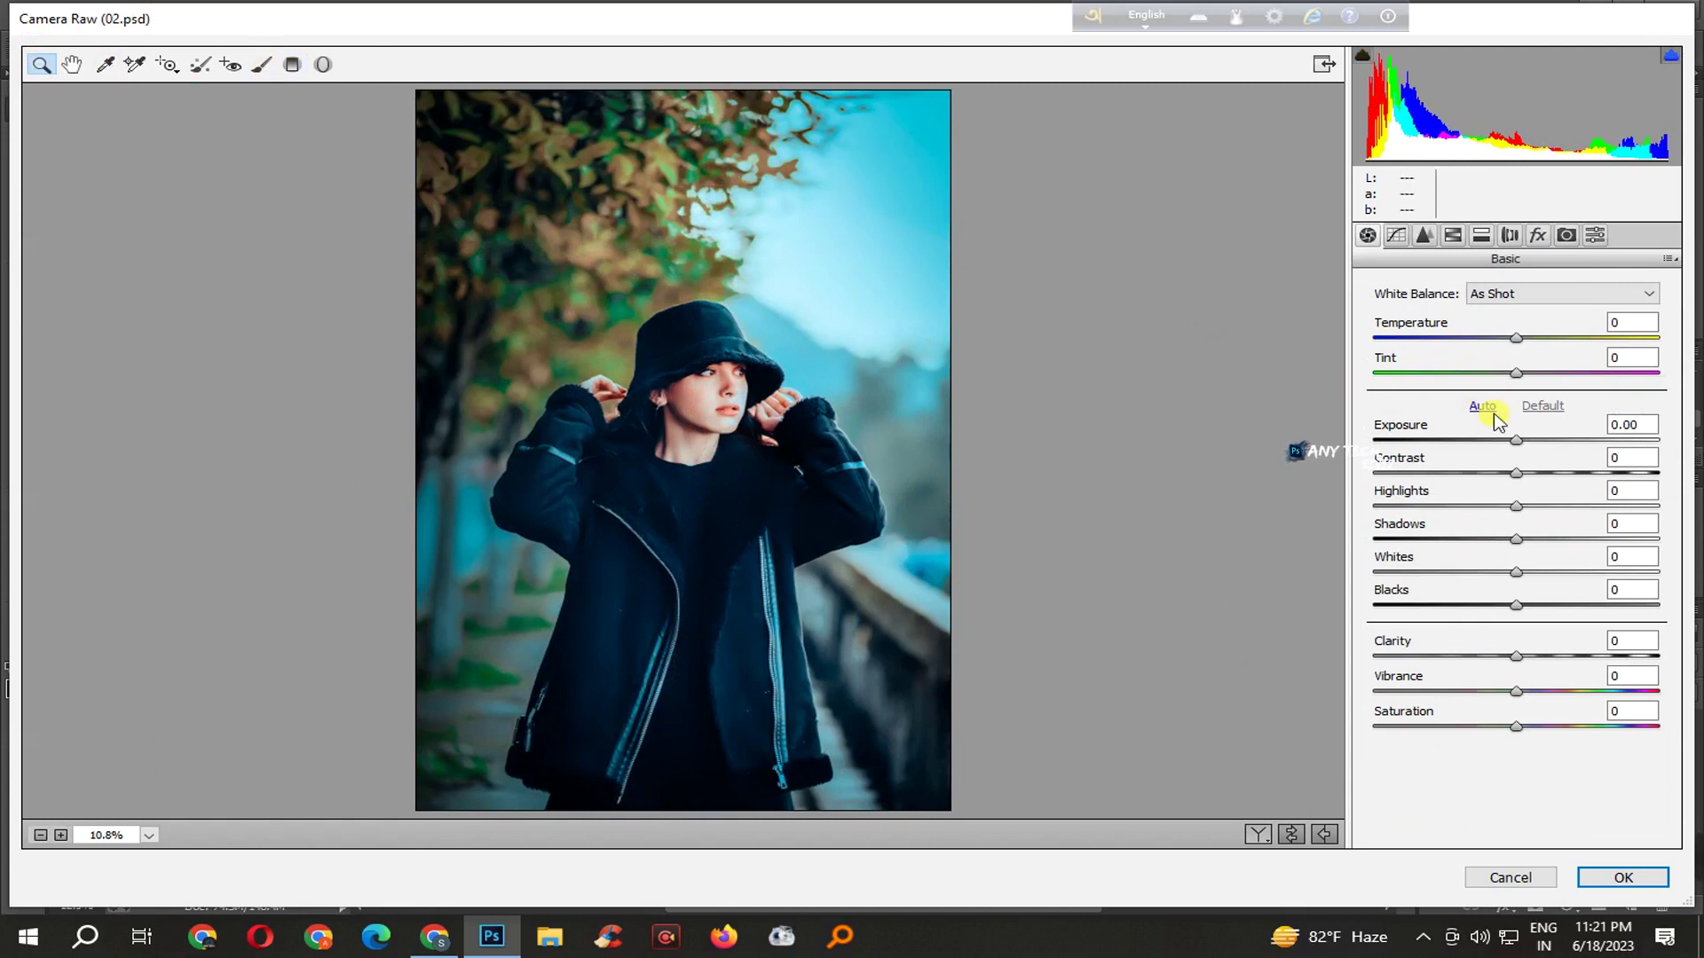
# - Set Temperature +6, Highlights −14, Blacks −40 and Whites +10 in the Basic panel
pyautogui.press('Up')
pyautogui.press('Up')
pyautogui.press('Up')
pyautogui.press('Up')
pyautogui.press('Up')
pyautogui.press('Up')
pyautogui.press('Up')
pyautogui.press('Down')
pyautogui.moveTo(1517, 505)
pyautogui.mouseDown()
pyautogui.moveTo(1498, 506)
pyautogui.moveTo(1593, 543)
pyautogui.mouseUp()
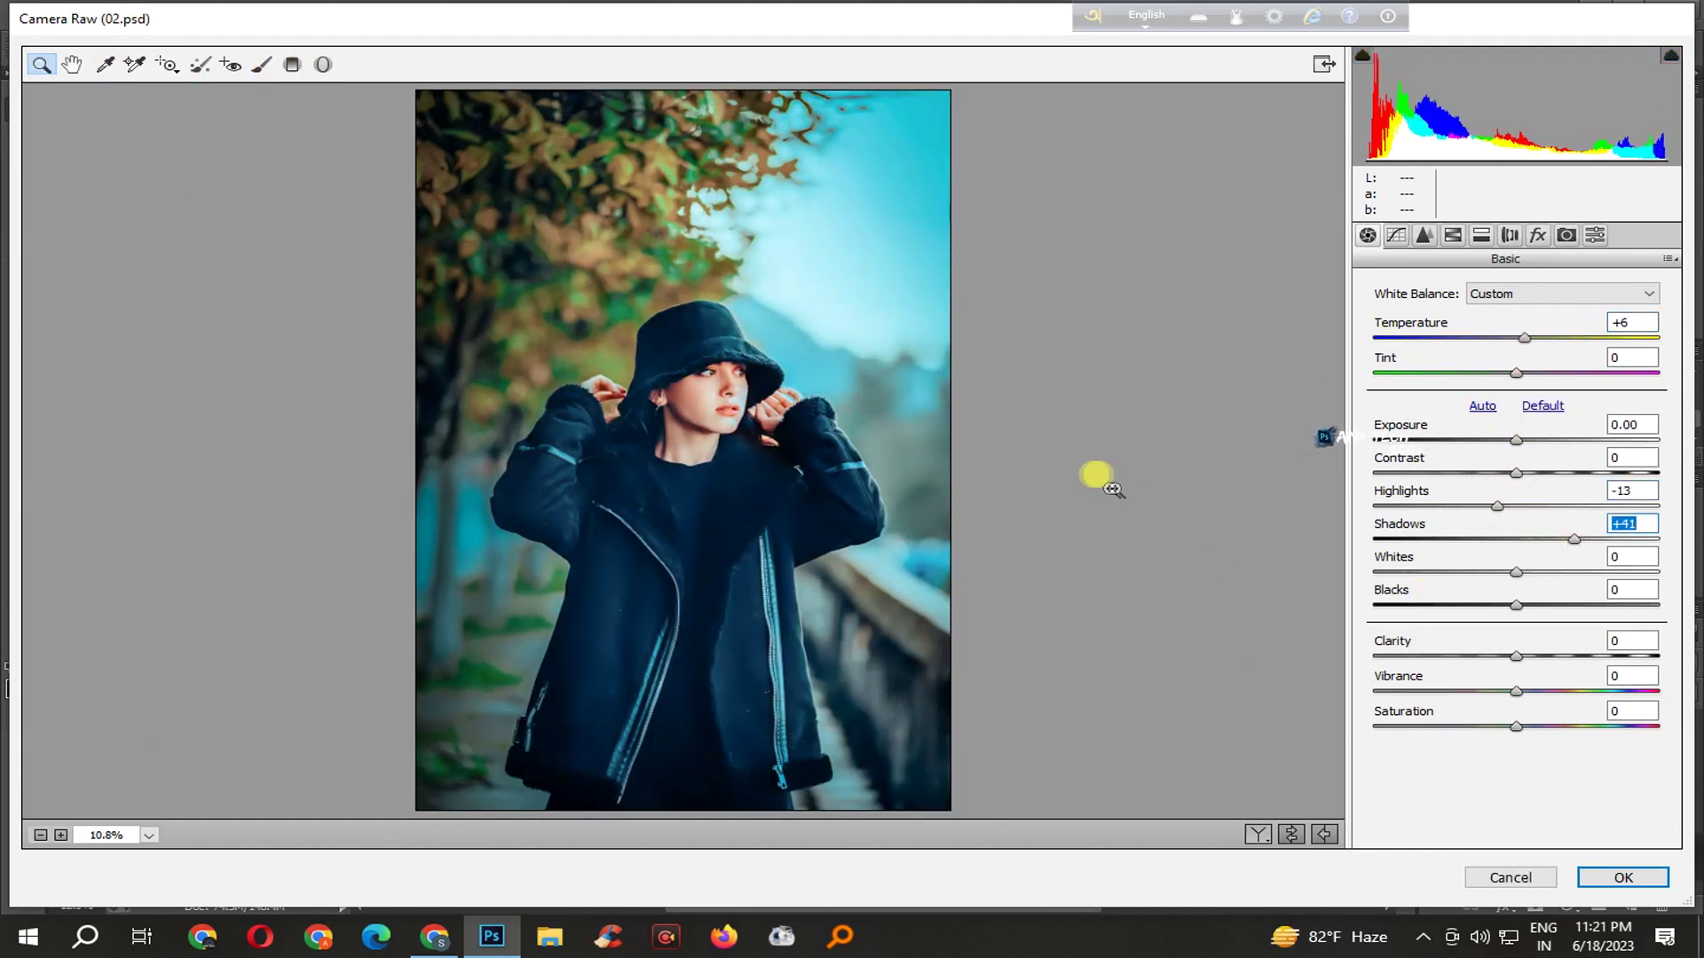
pyautogui.moveTo(1518, 605); pyautogui.dragTo(1462, 610)
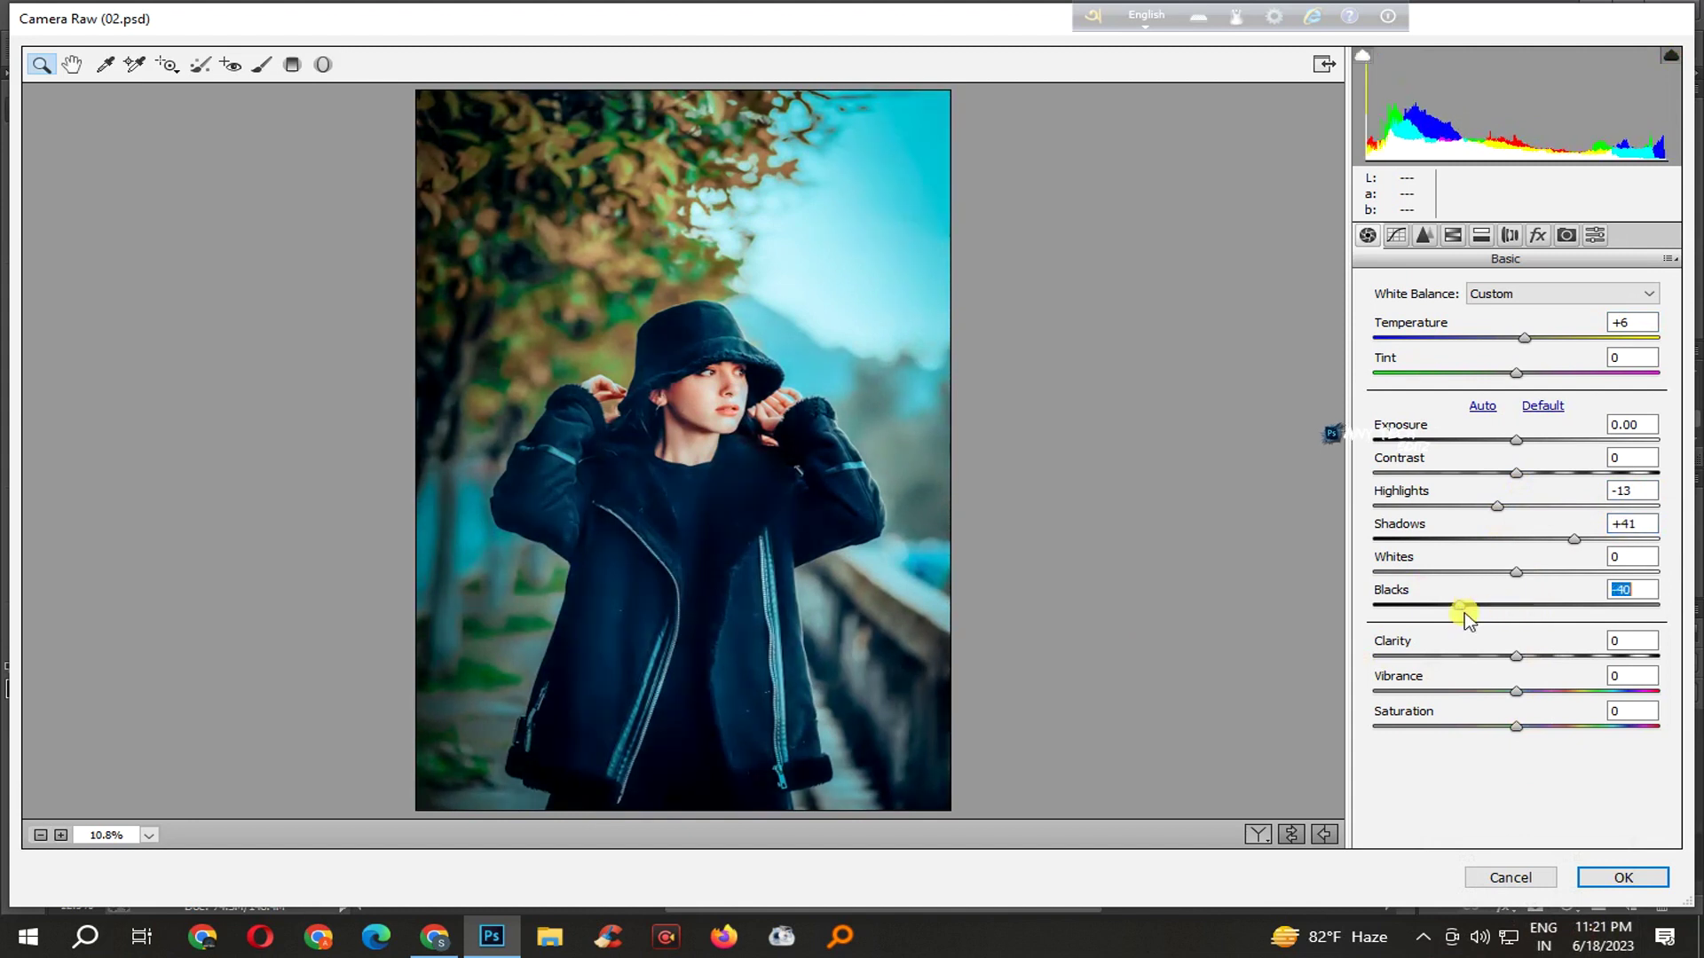
pyautogui.moveTo(1499, 505)
pyautogui.mouseDown()
pyautogui.moveTo(1515, 511)
pyautogui.moveTo(1498, 510)
pyautogui.moveTo(1514, 479)
pyautogui.mouseUp()
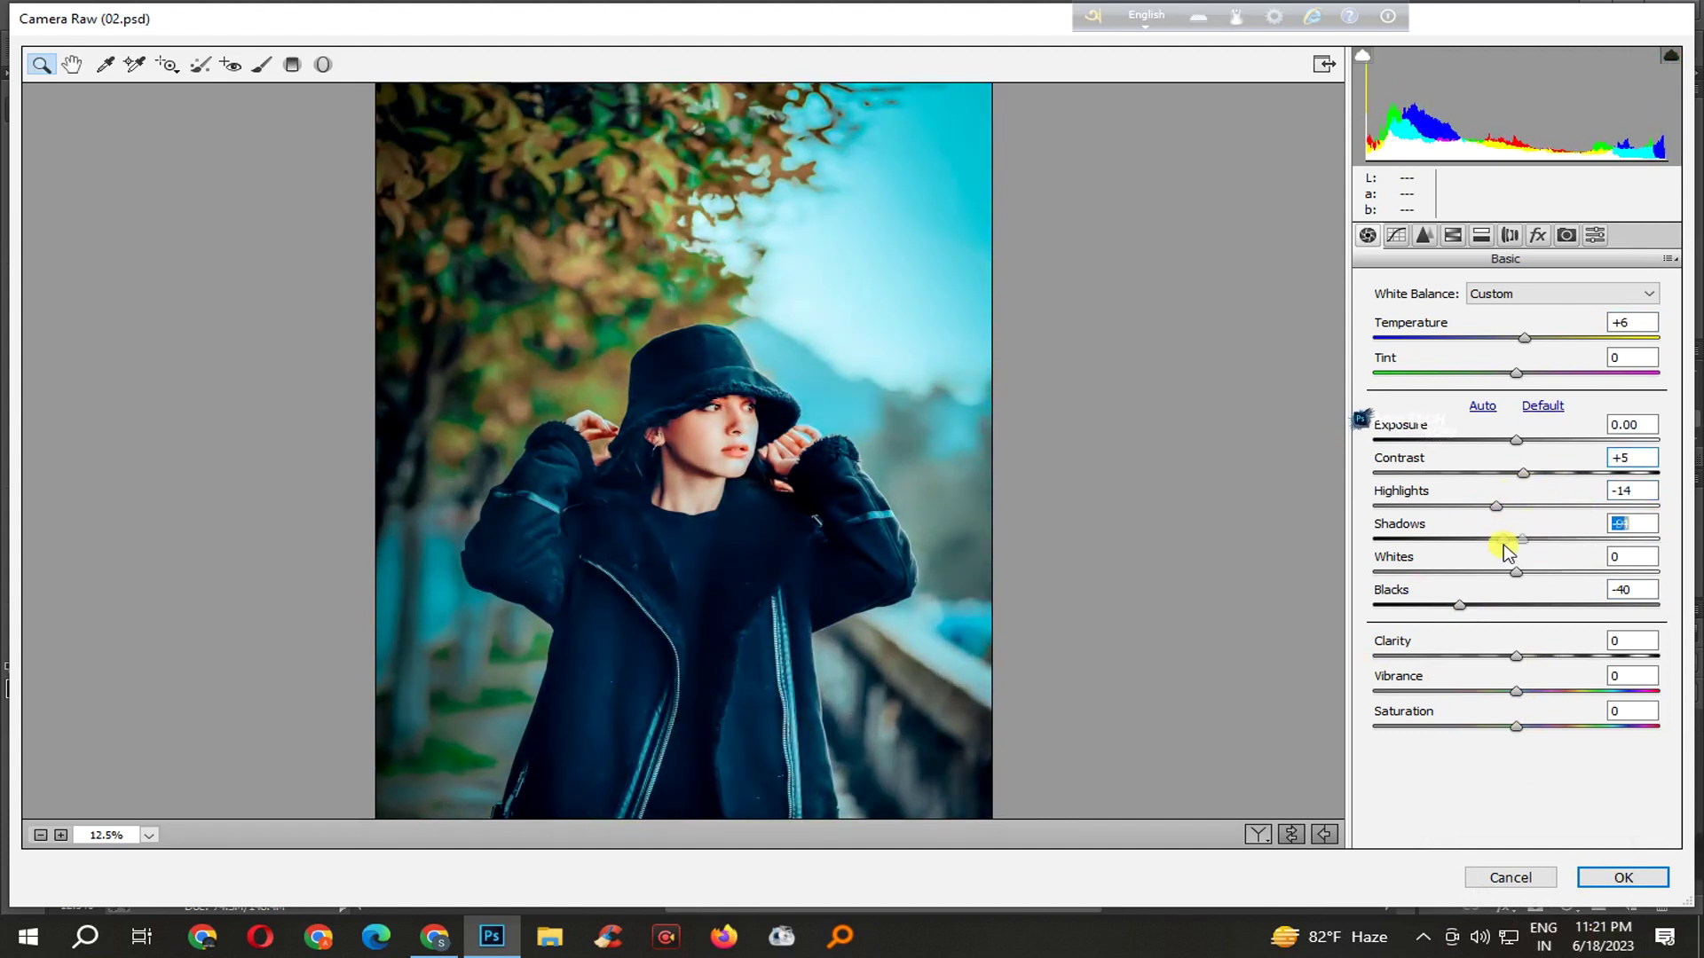
pyautogui.moveTo(1516, 572); pyautogui.dragTo(1592, 601)
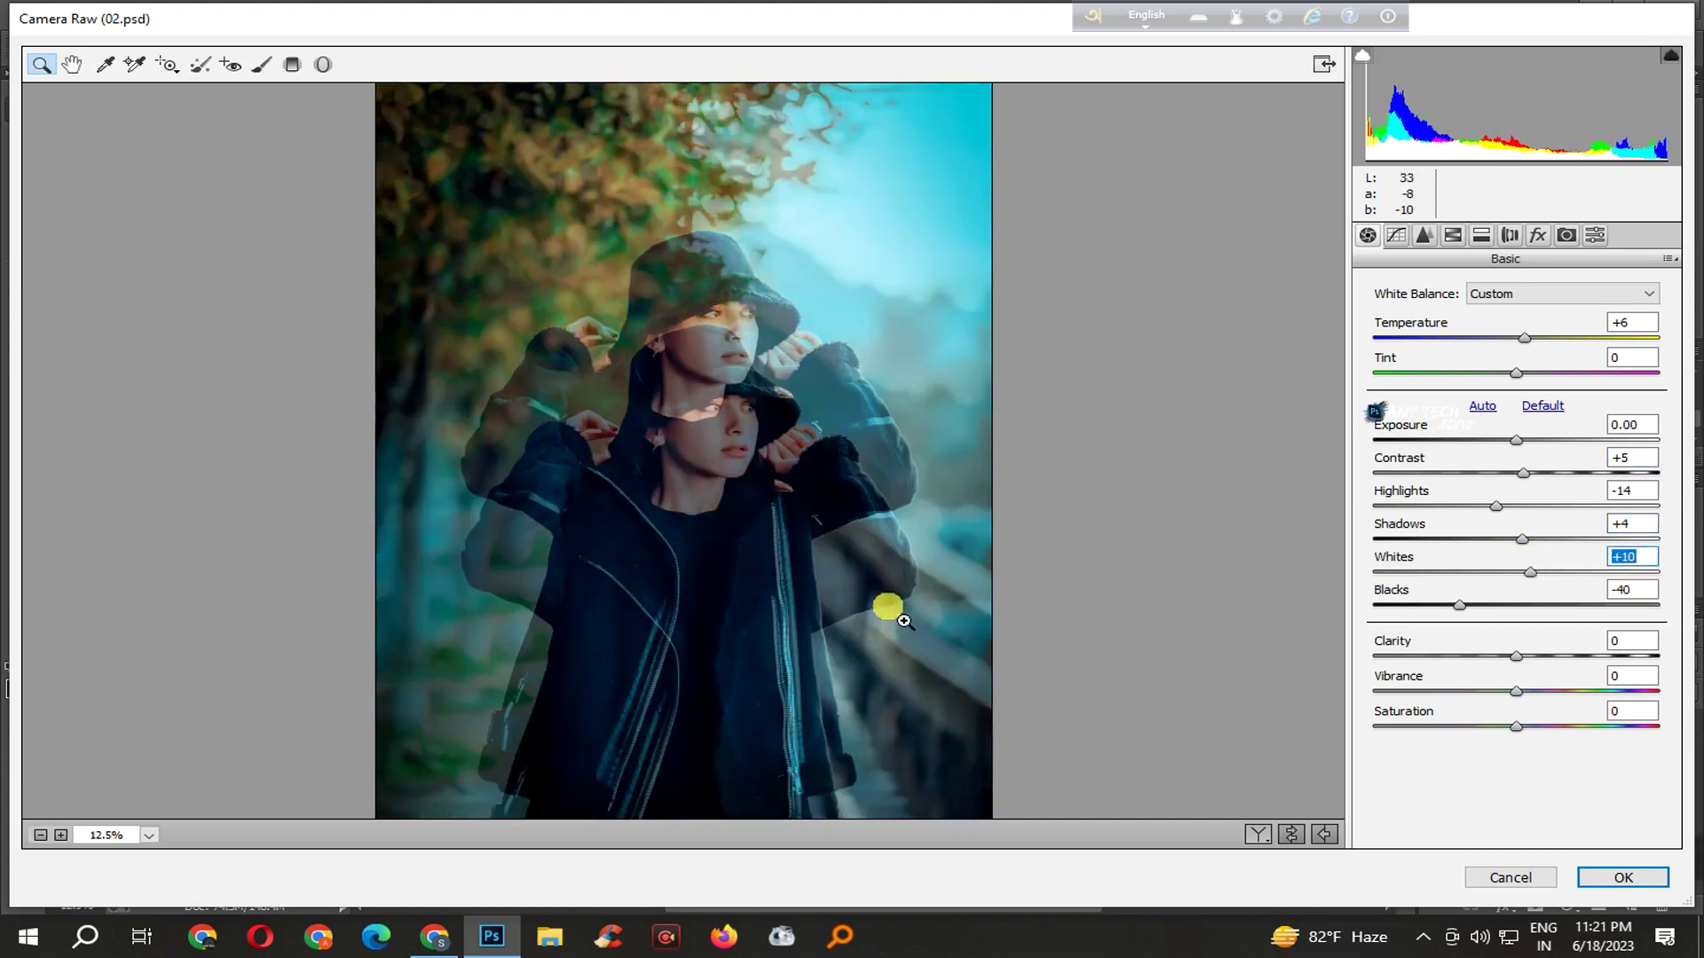
# - Add a soft dark vignette with Amount −14 and Feather 94
pyautogui.click(1551, 236)
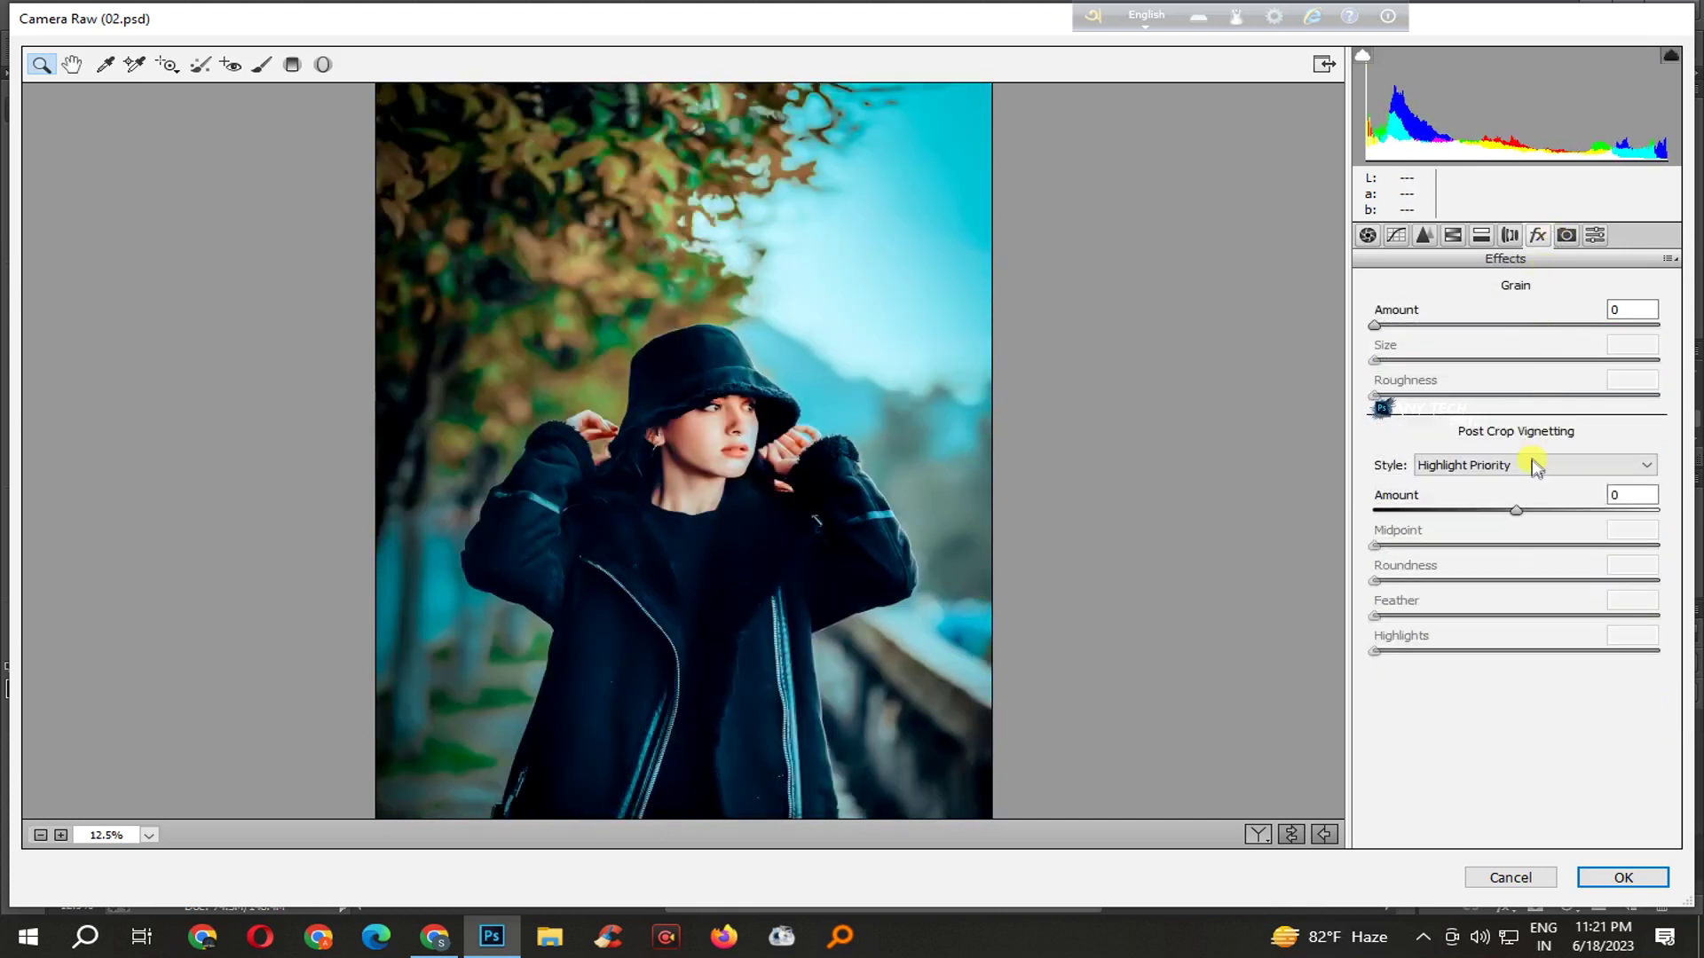
pyautogui.moveTo(1516, 510); pyautogui.dragTo(1481, 511)
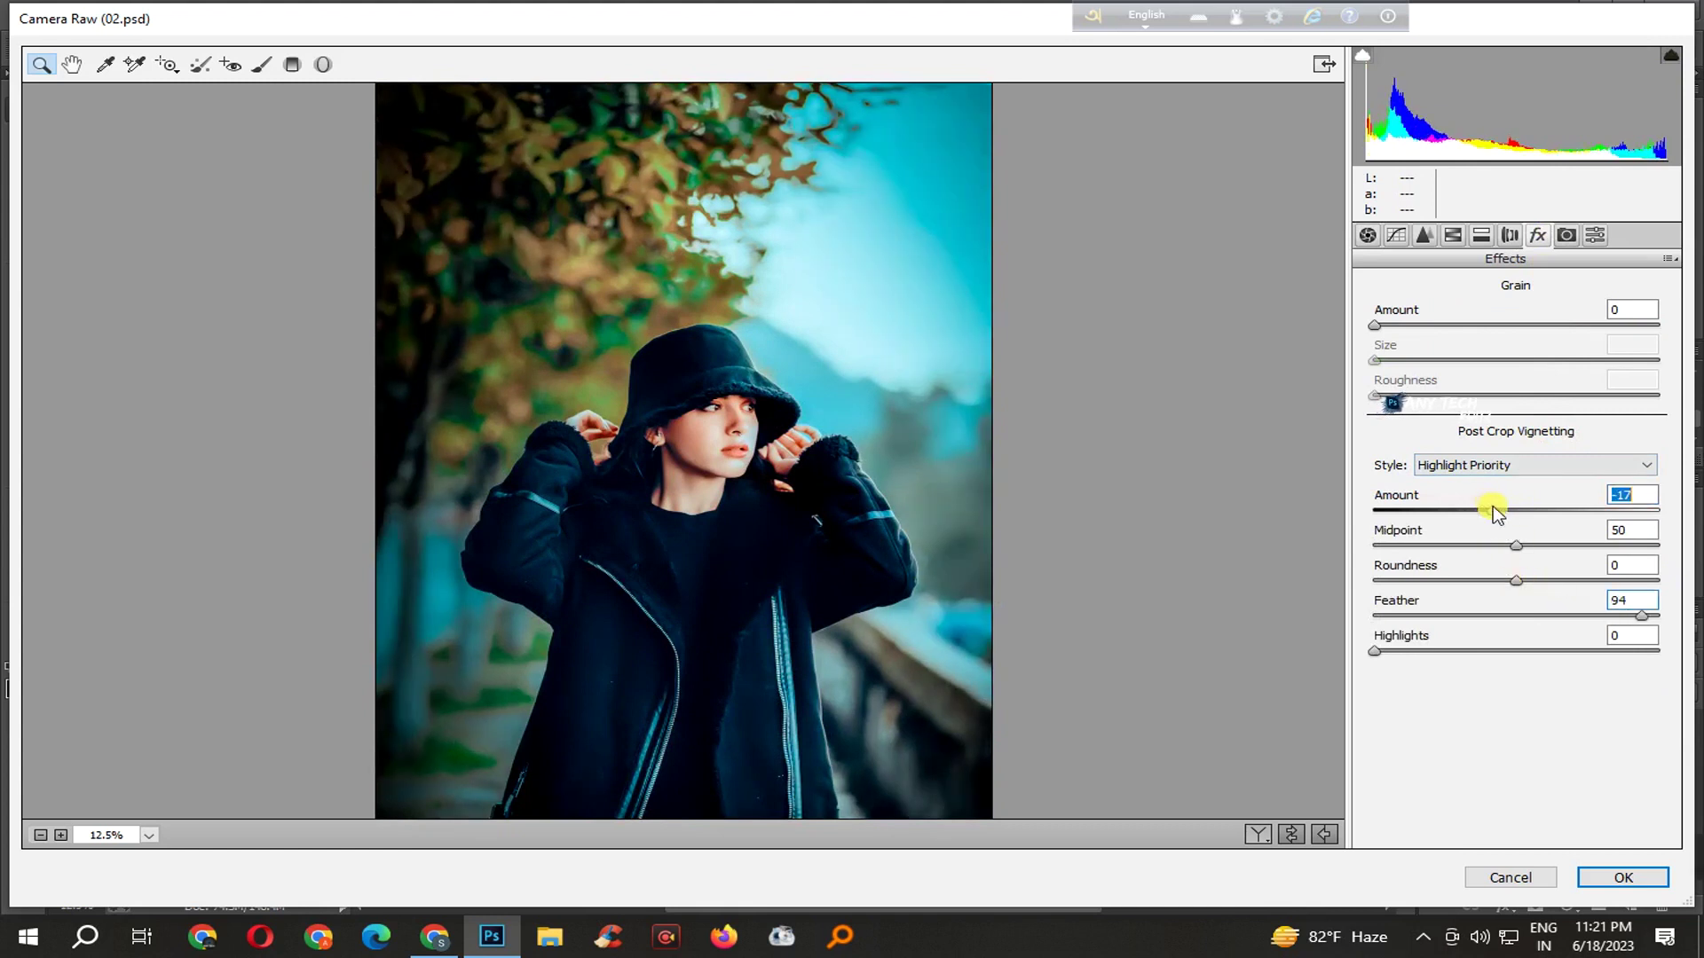
pyautogui.moveTo(1497, 513); pyautogui.dragTo(1499, 519)
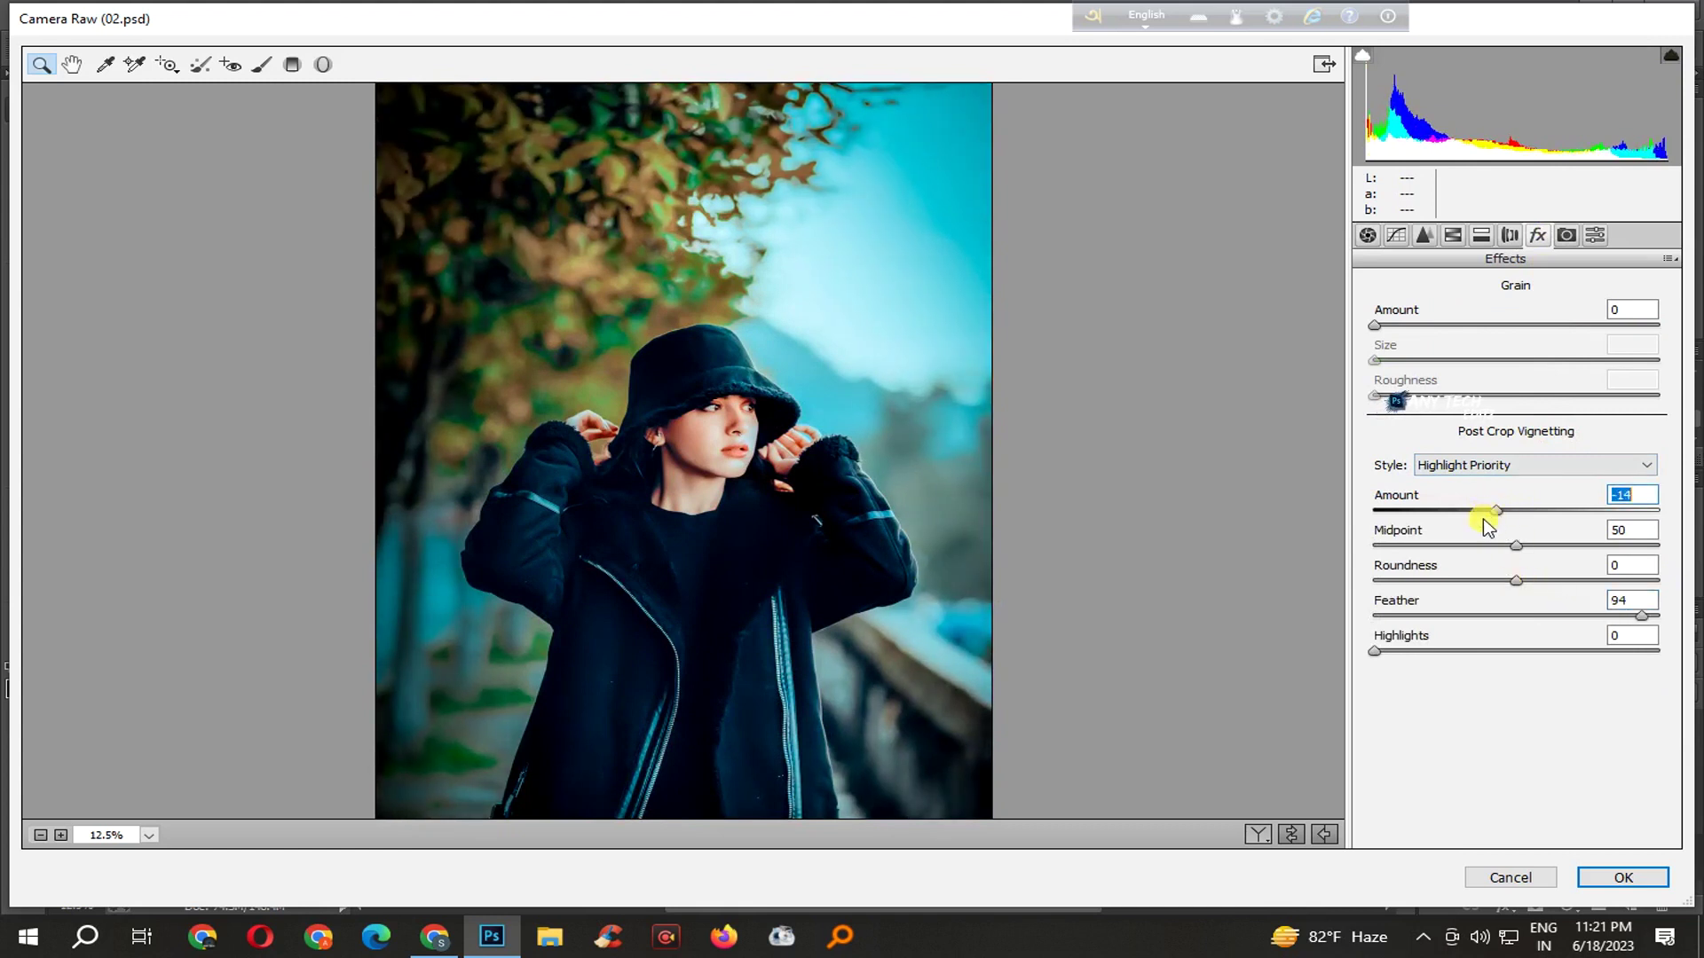
pyautogui.click(843, 399)
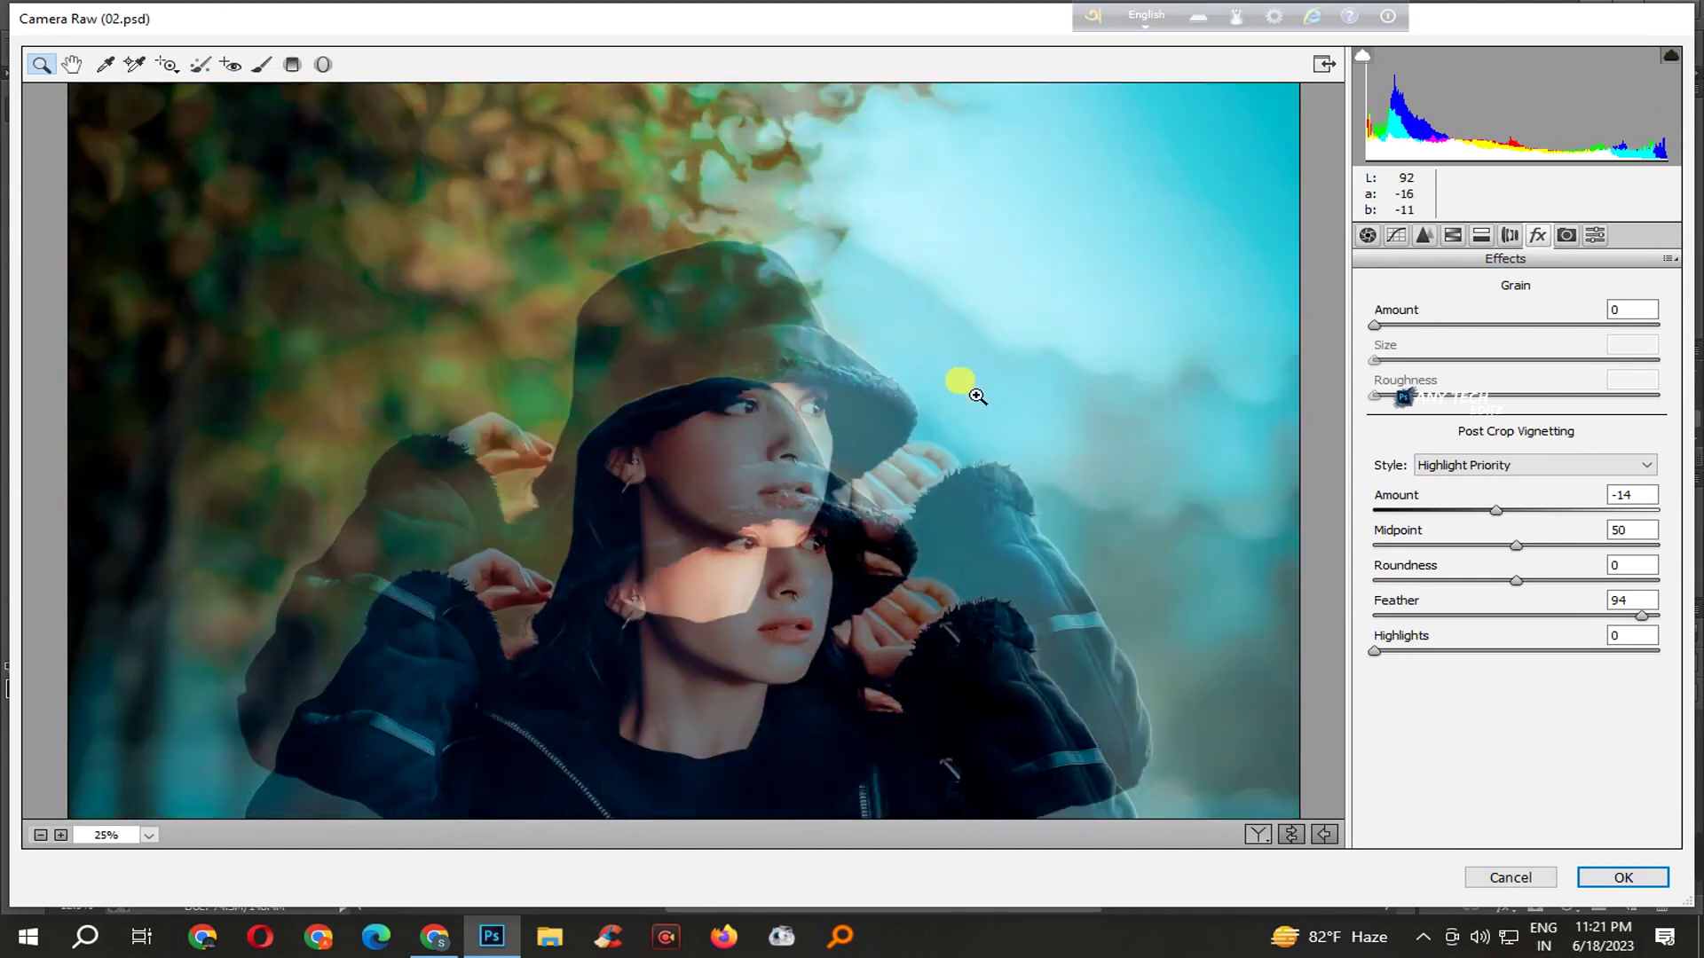
# - Raise Yellows luminance to +38 and cut Greens saturation to −79, then apply
pyautogui.click(1453, 235)
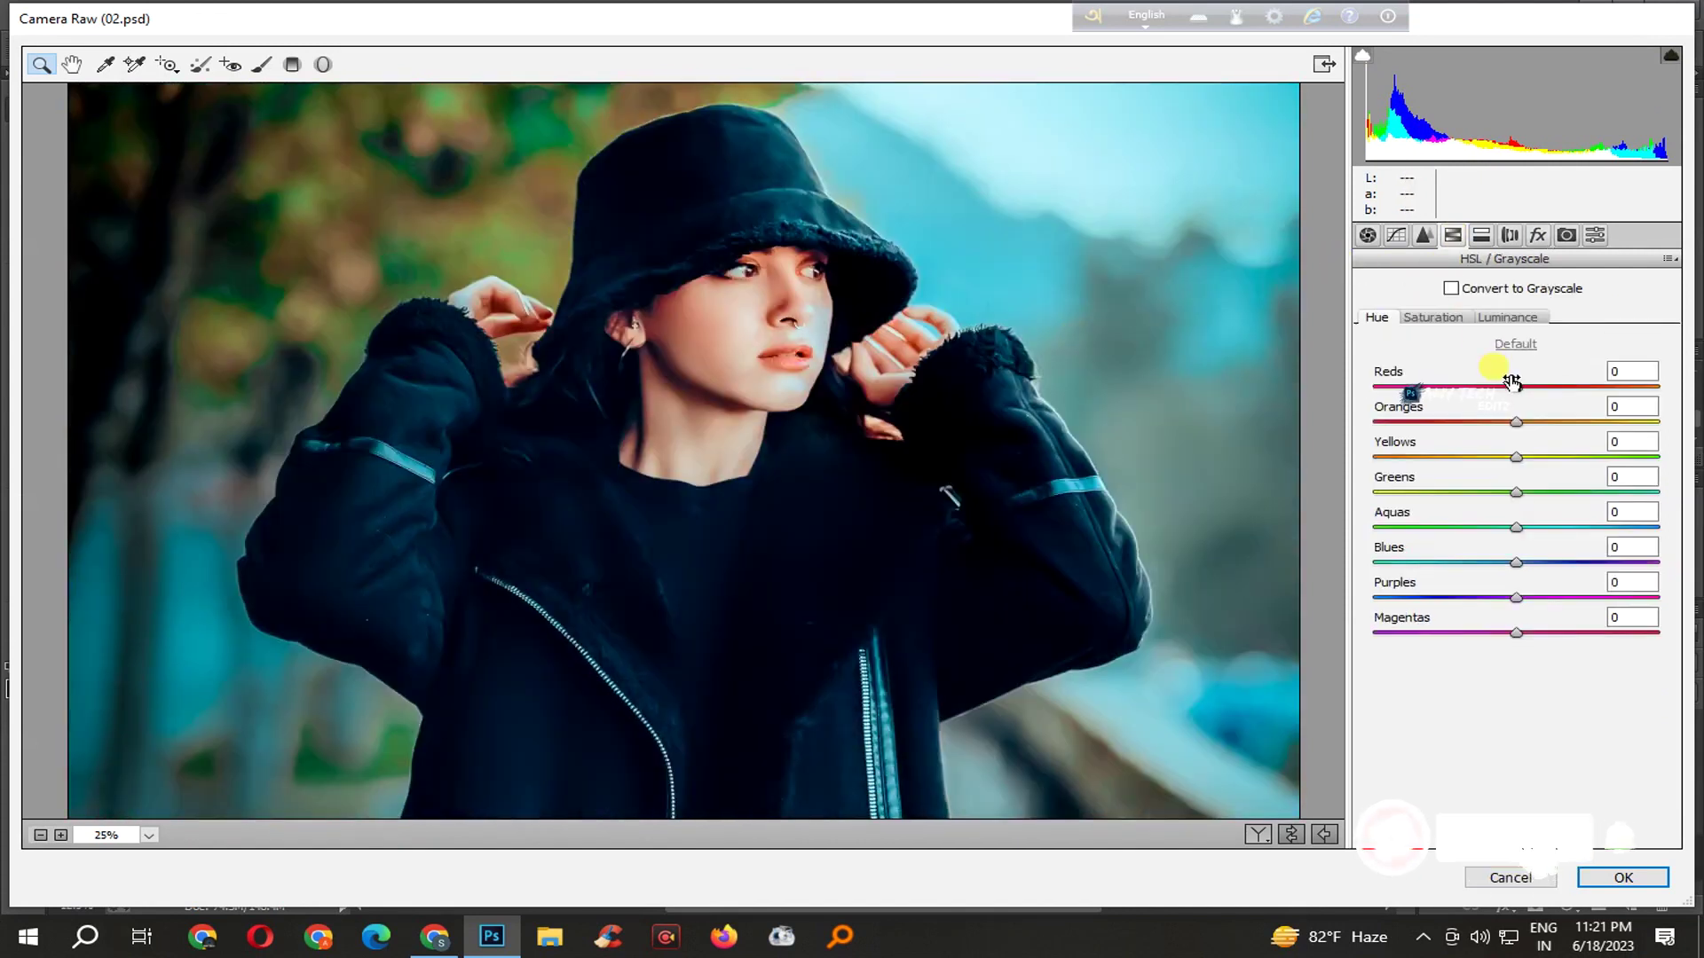
pyautogui.click(1451, 318)
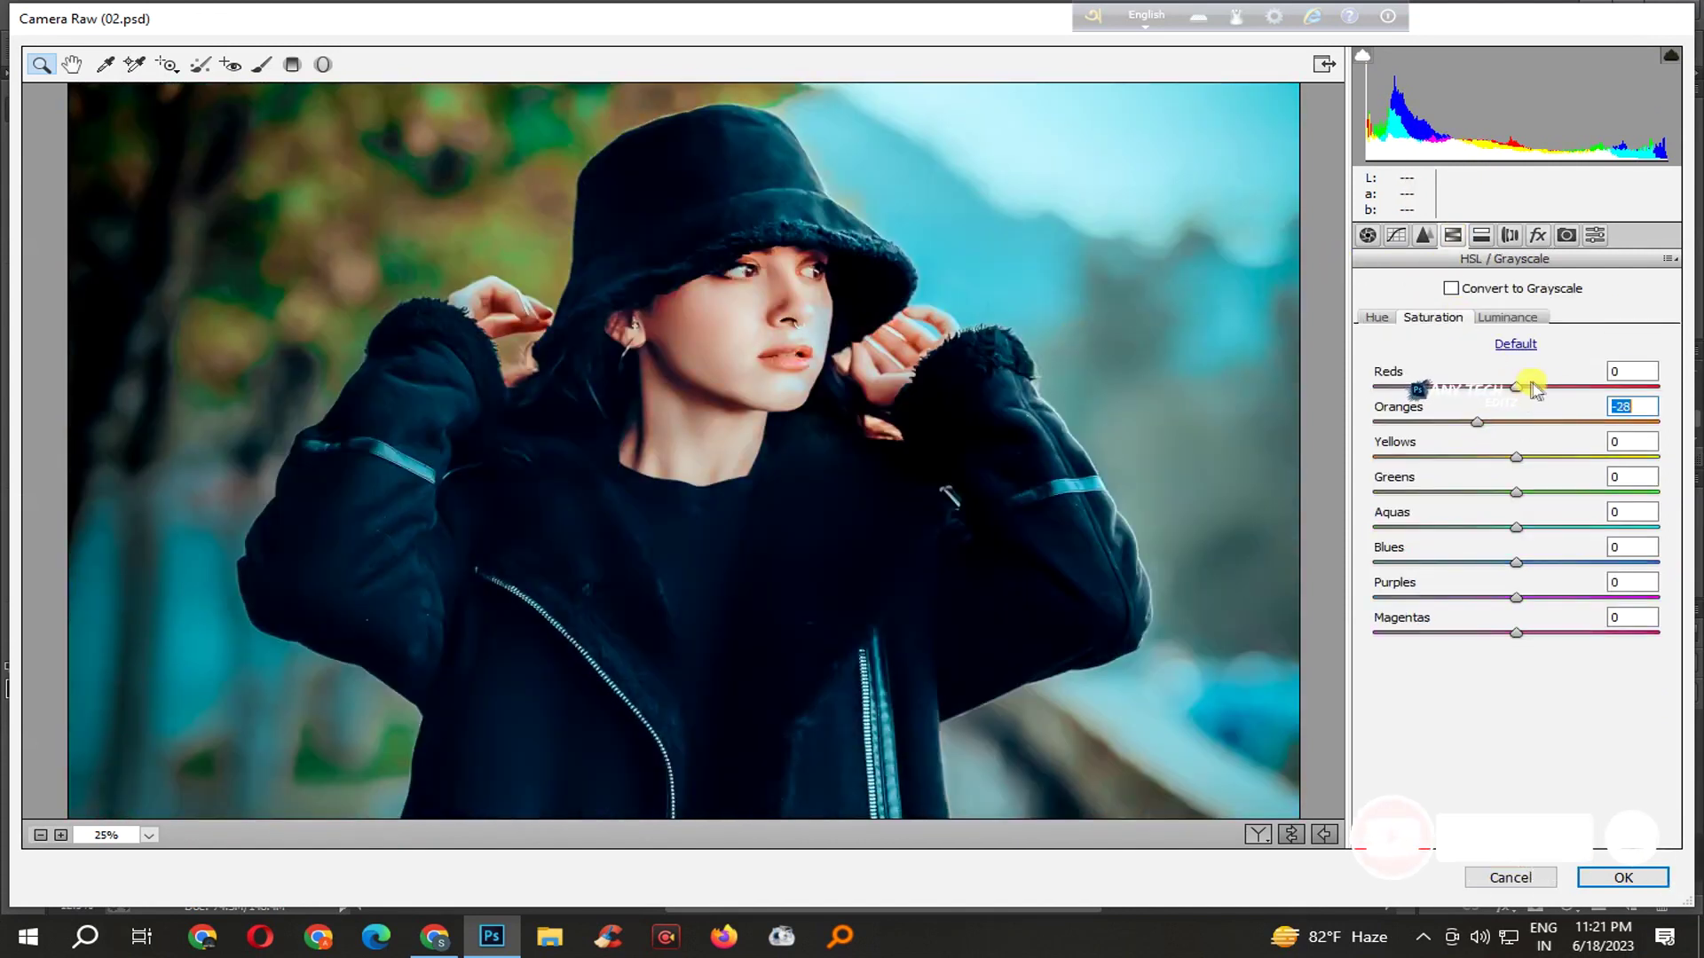
pyautogui.click(1515, 319)
pyautogui.moveTo(1515, 456)
pyautogui.mouseDown()
pyautogui.moveTo(1569, 456)
pyautogui.moveTo(1486, 390)
pyautogui.mouseUp()
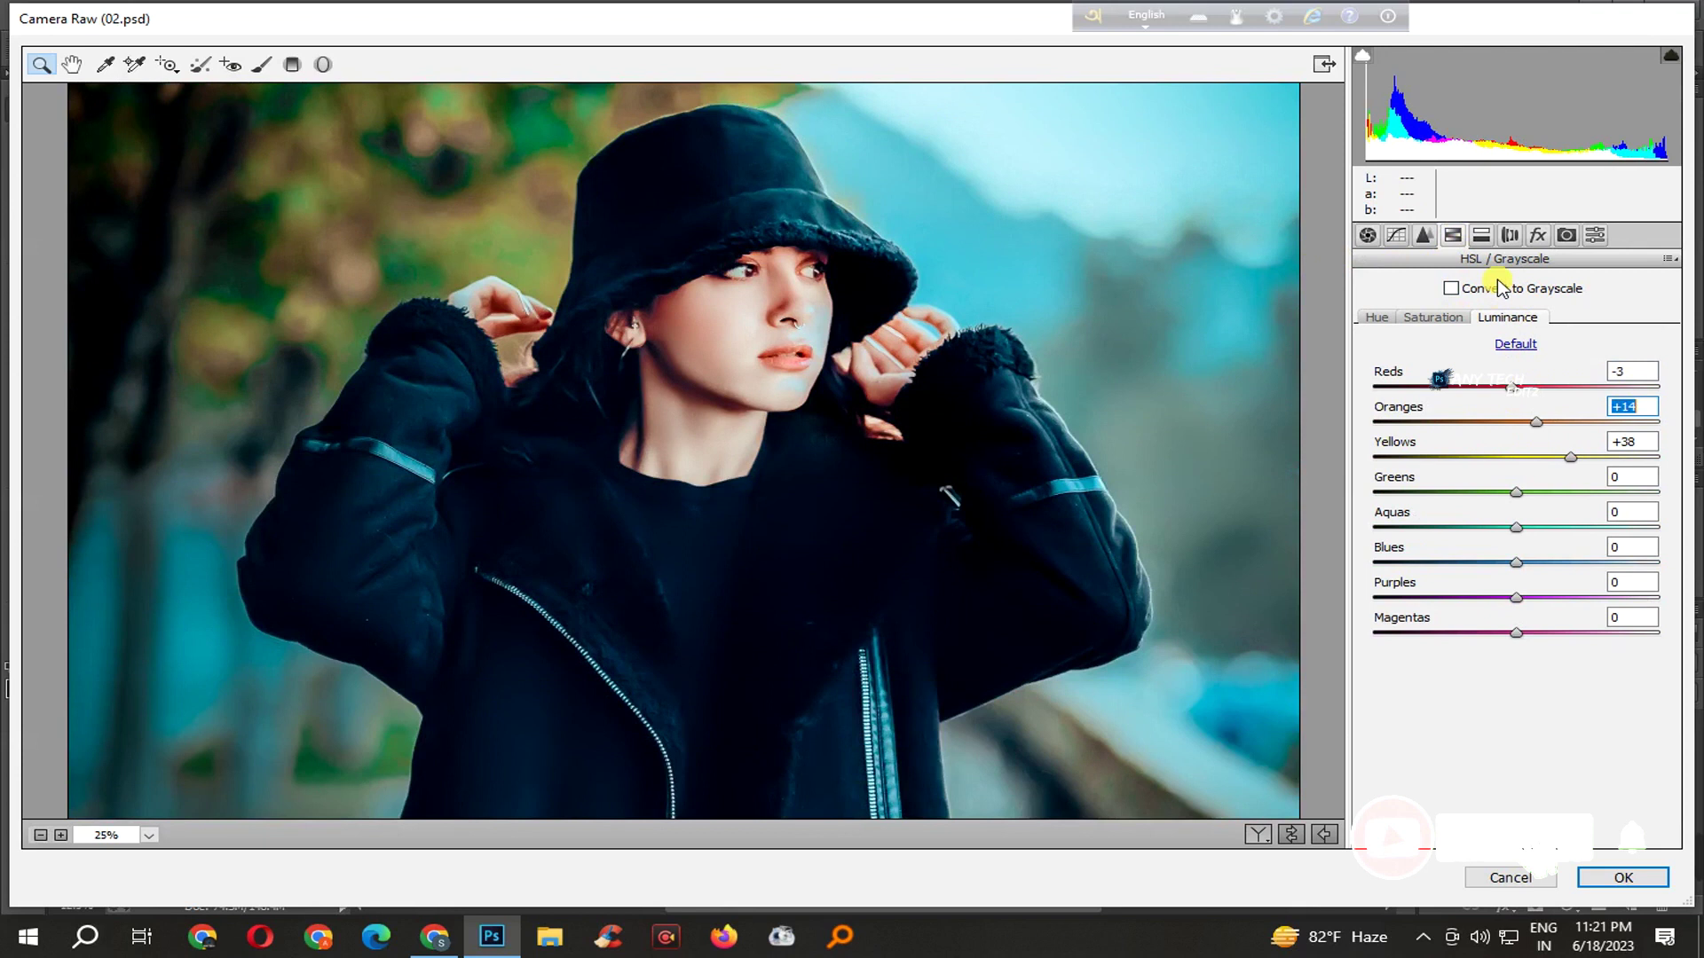
pyautogui.click(1399, 317)
pyautogui.moveTo(1516, 491); pyautogui.dragTo(1402, 491)
pyautogui.hotkey('ctrl', '-')
pyautogui.hotkey('ctrl', '-')
pyautogui.hotkey('ctrl', '+')
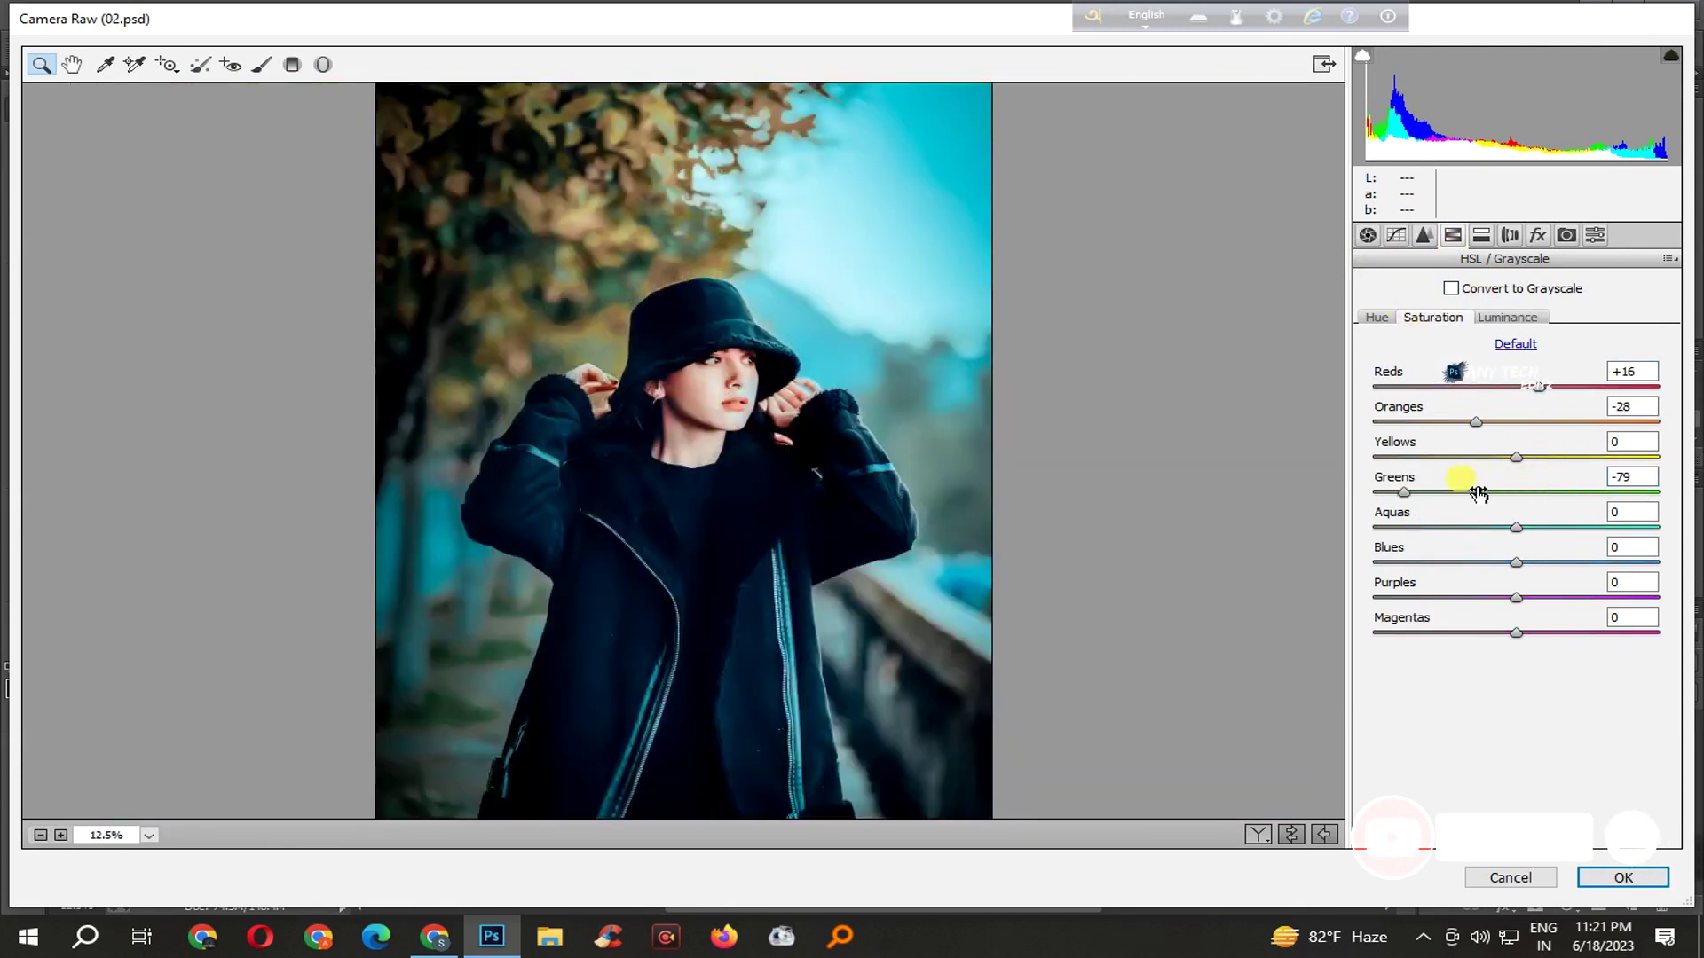
pyautogui.press('Escape')
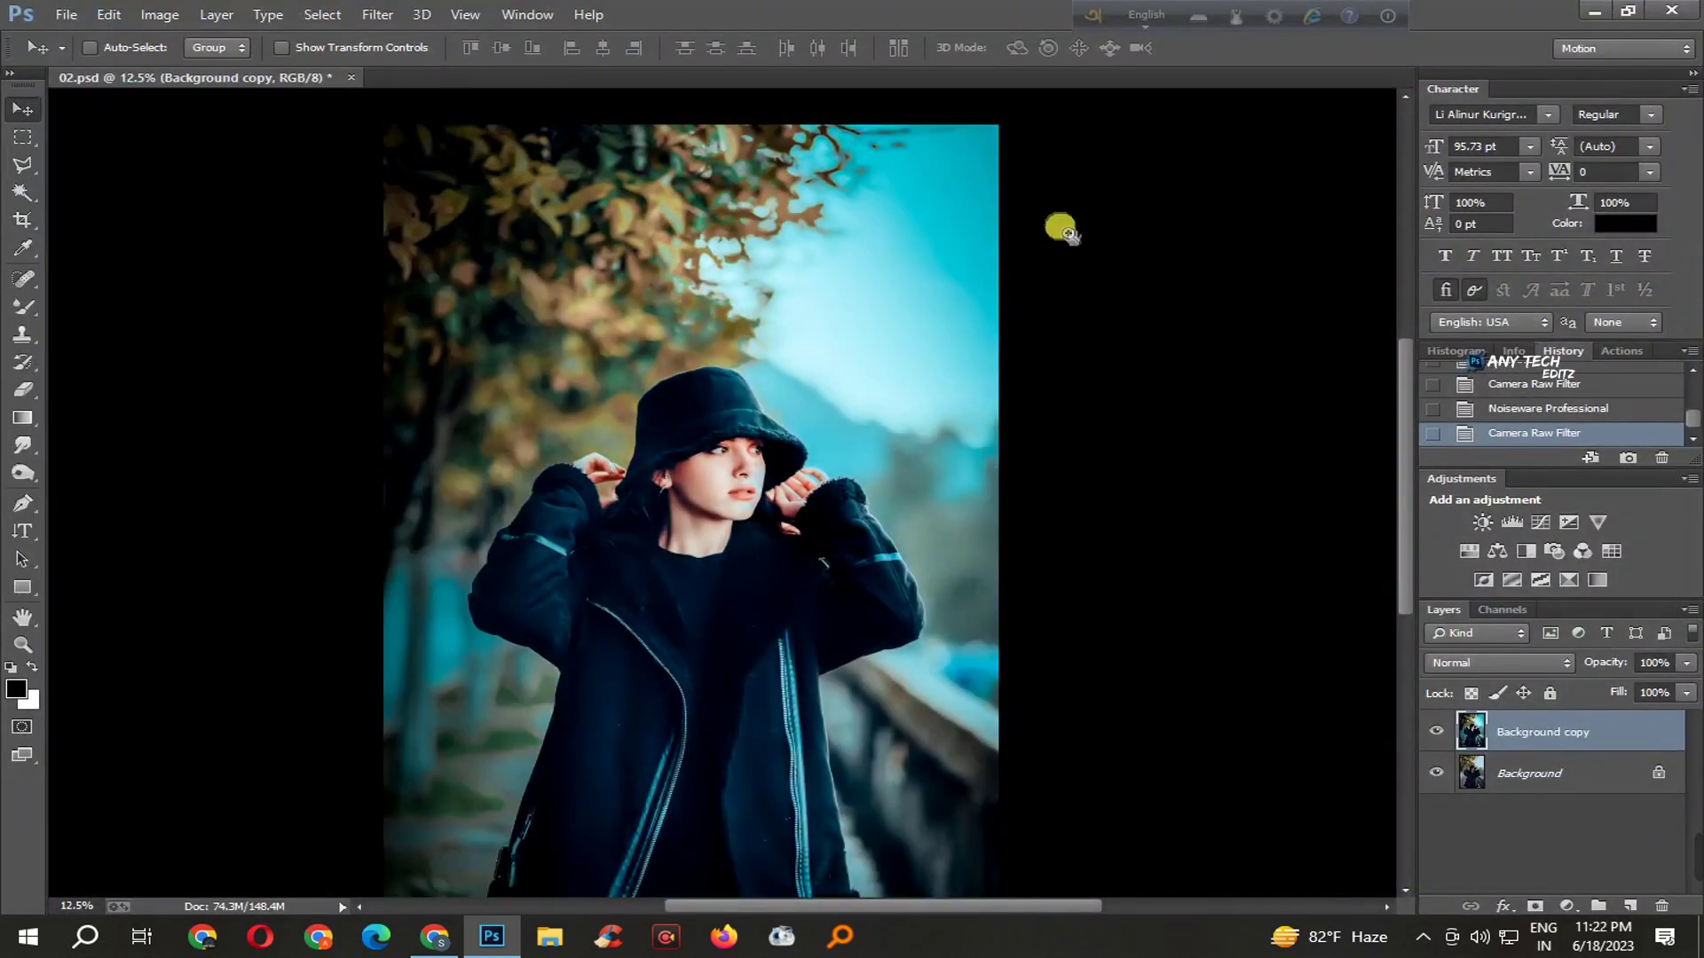
# - Save the Camera Raw–graded document 02.psd
pyautogui.scroll(-3, 830, 479)
pyautogui.hotkey('ctrl', 's')
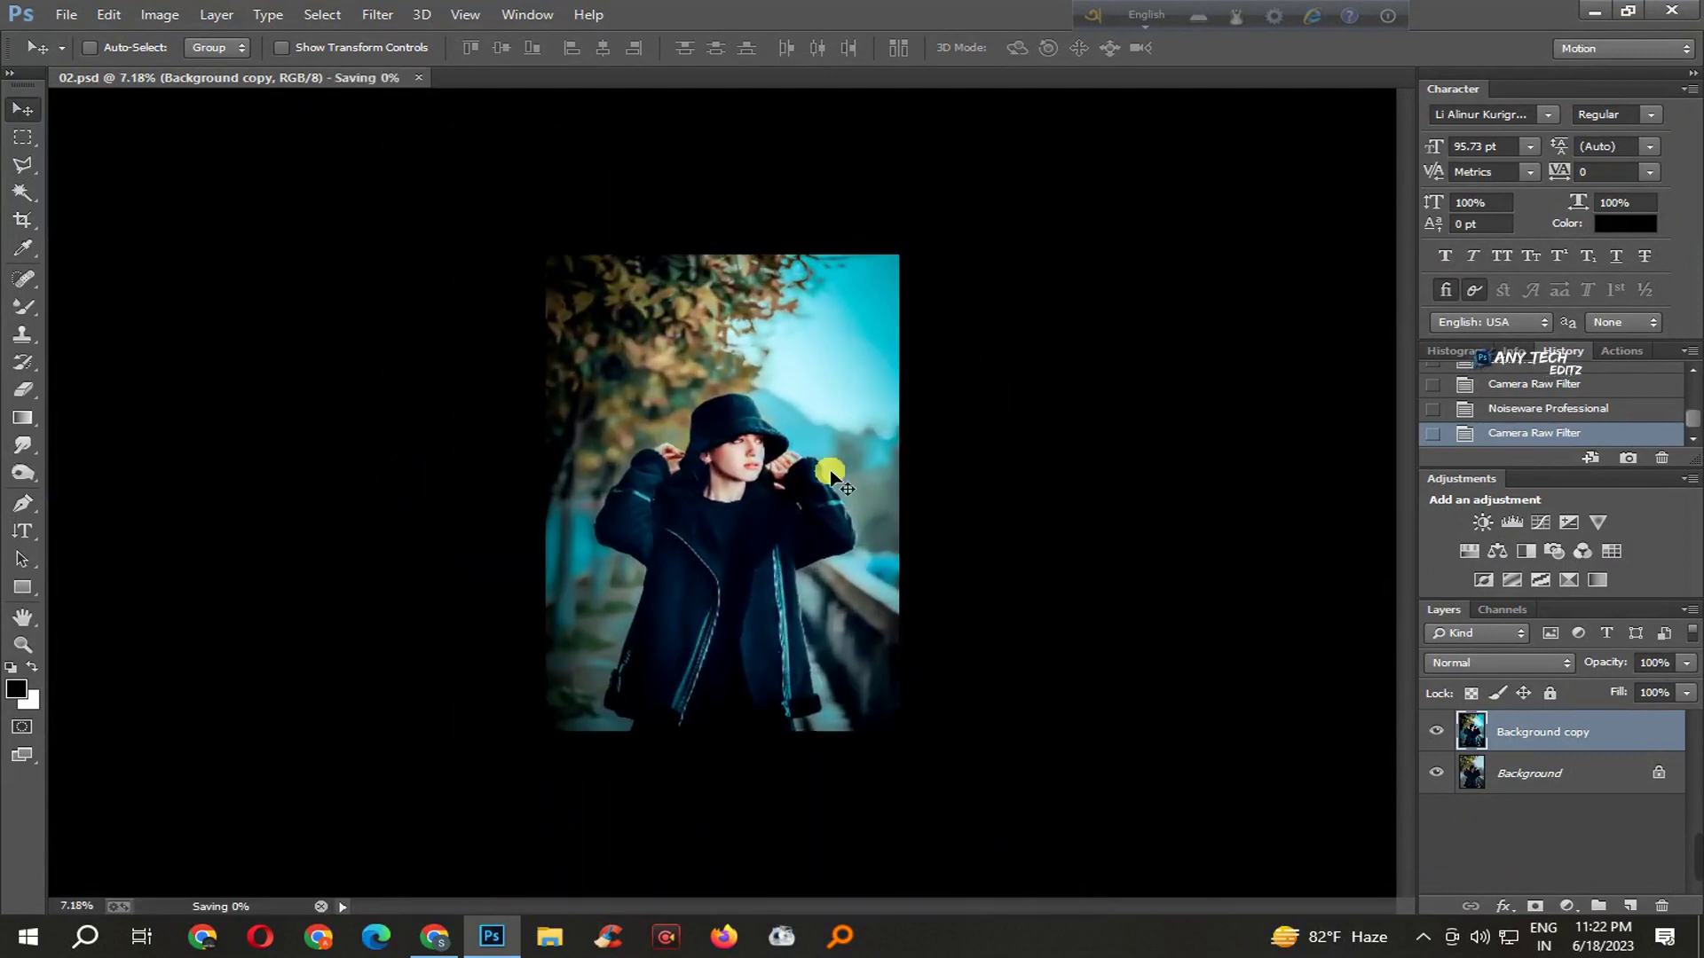
pyautogui.scroll(1, 789, 480)
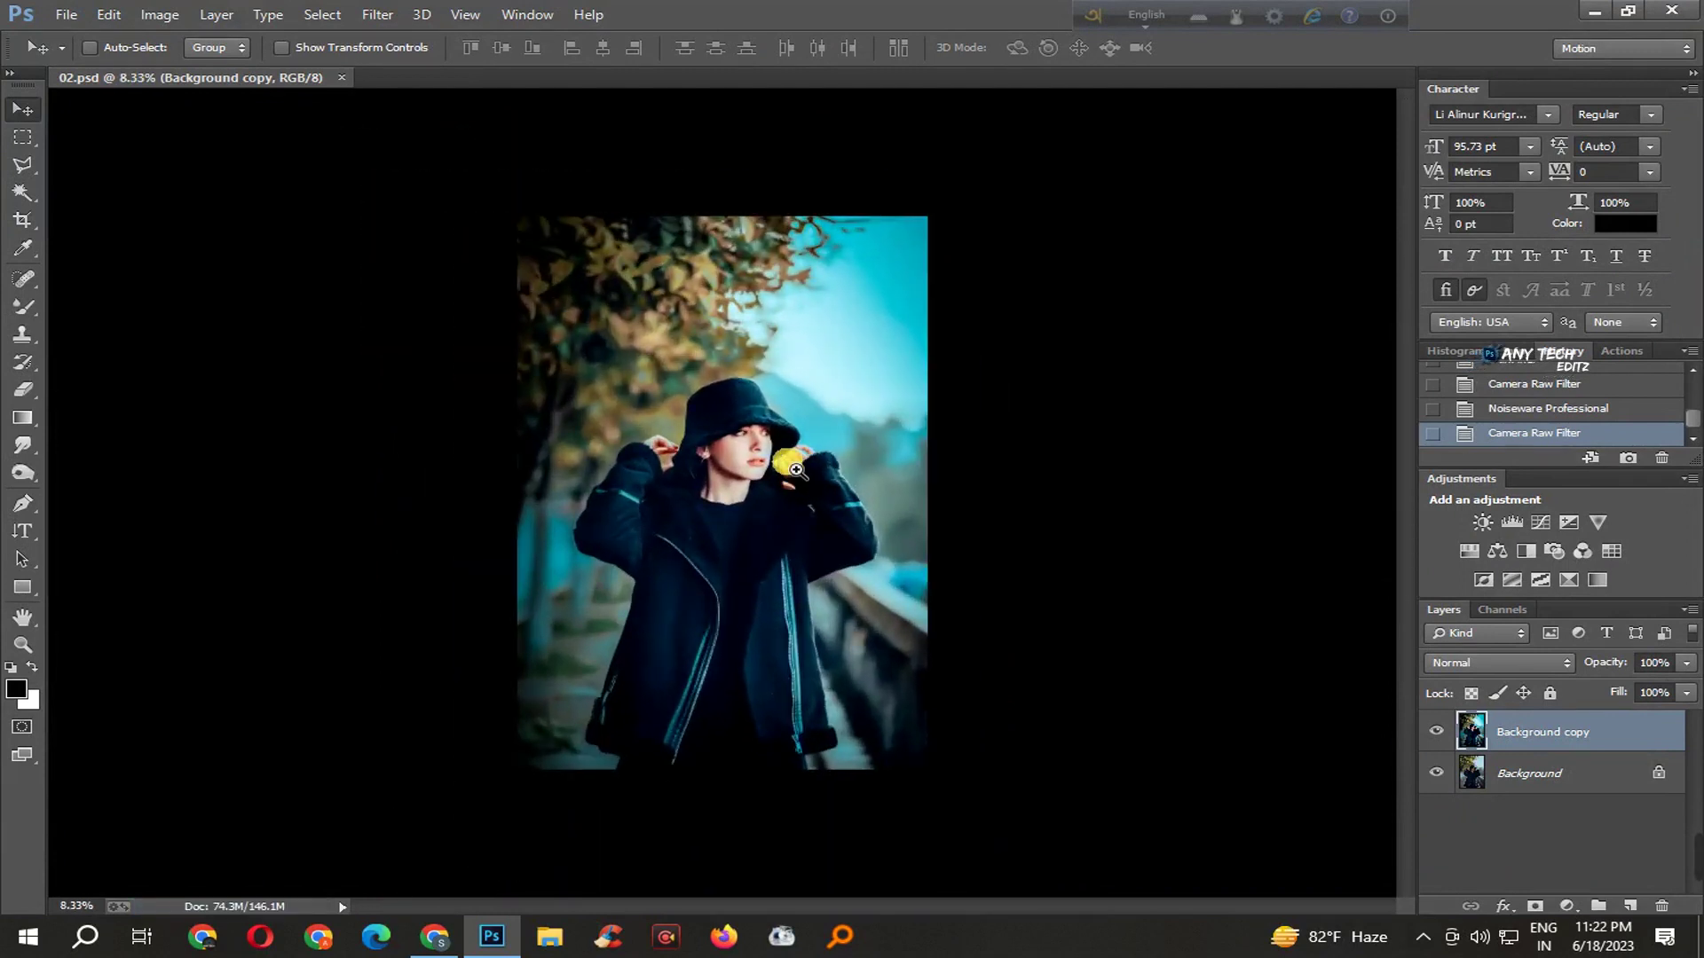
pyautogui.scroll(1, 796, 470)
pyautogui.scroll(1, 852, 470)
pyautogui.scroll(1, 927, 473)
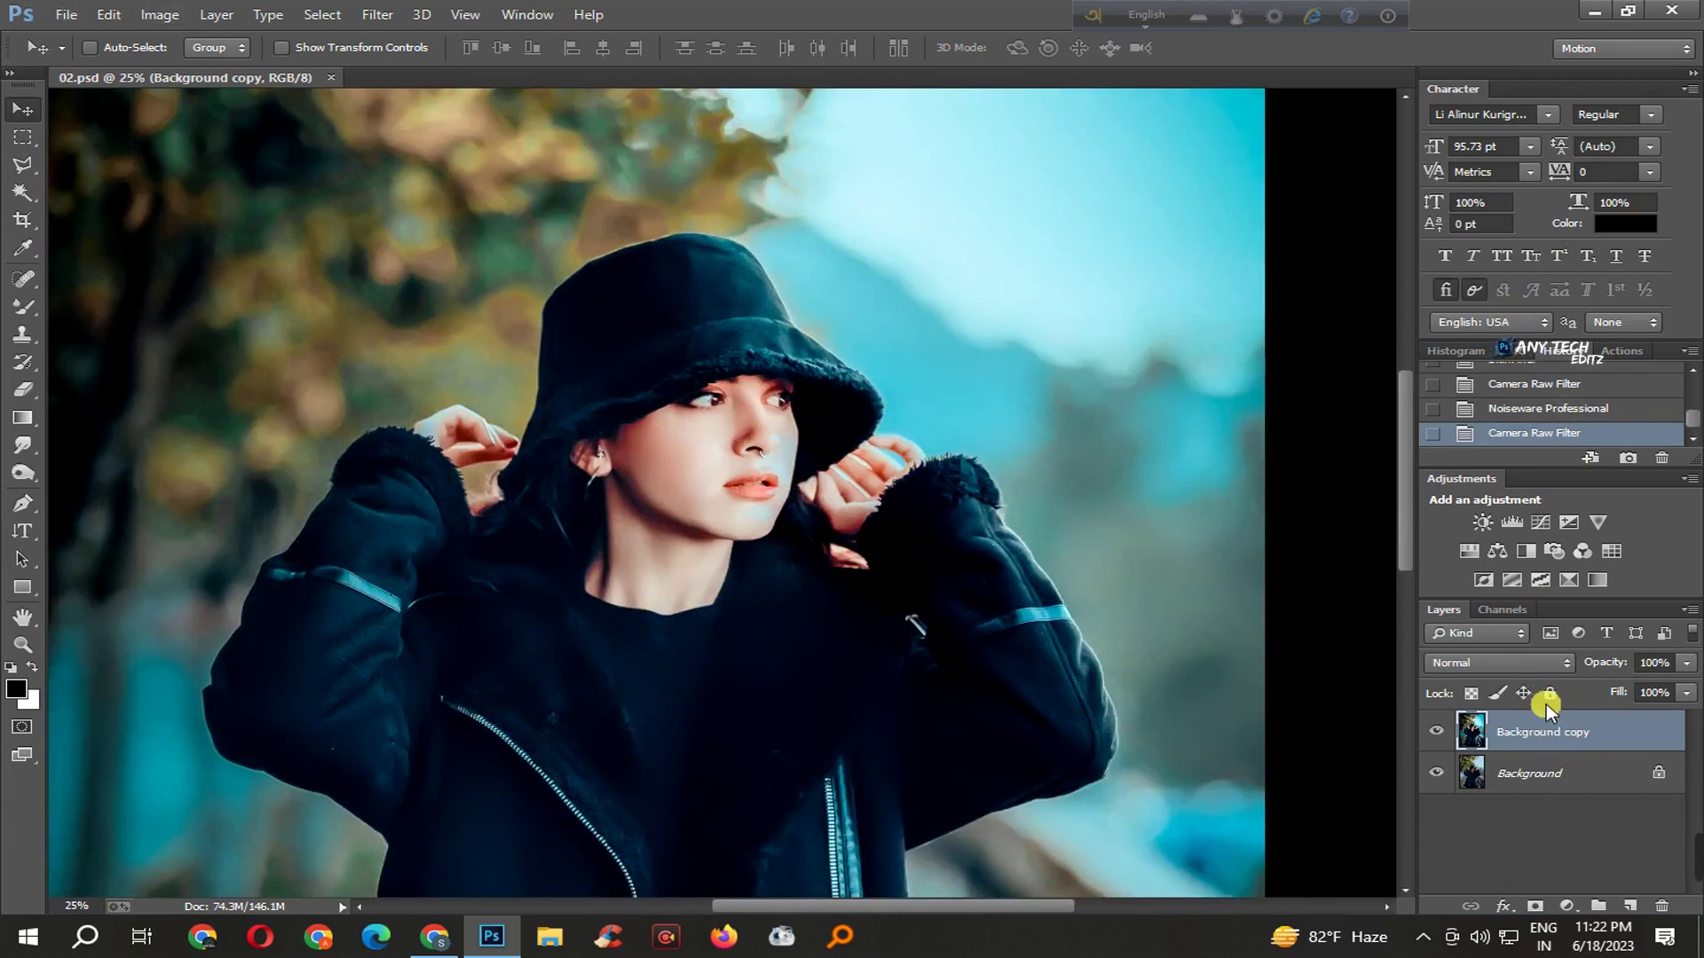
# - Add a Color Lookup layer and step through film LUTs to Fuji F125 Kodak 2395
pyautogui.click(1606, 550)
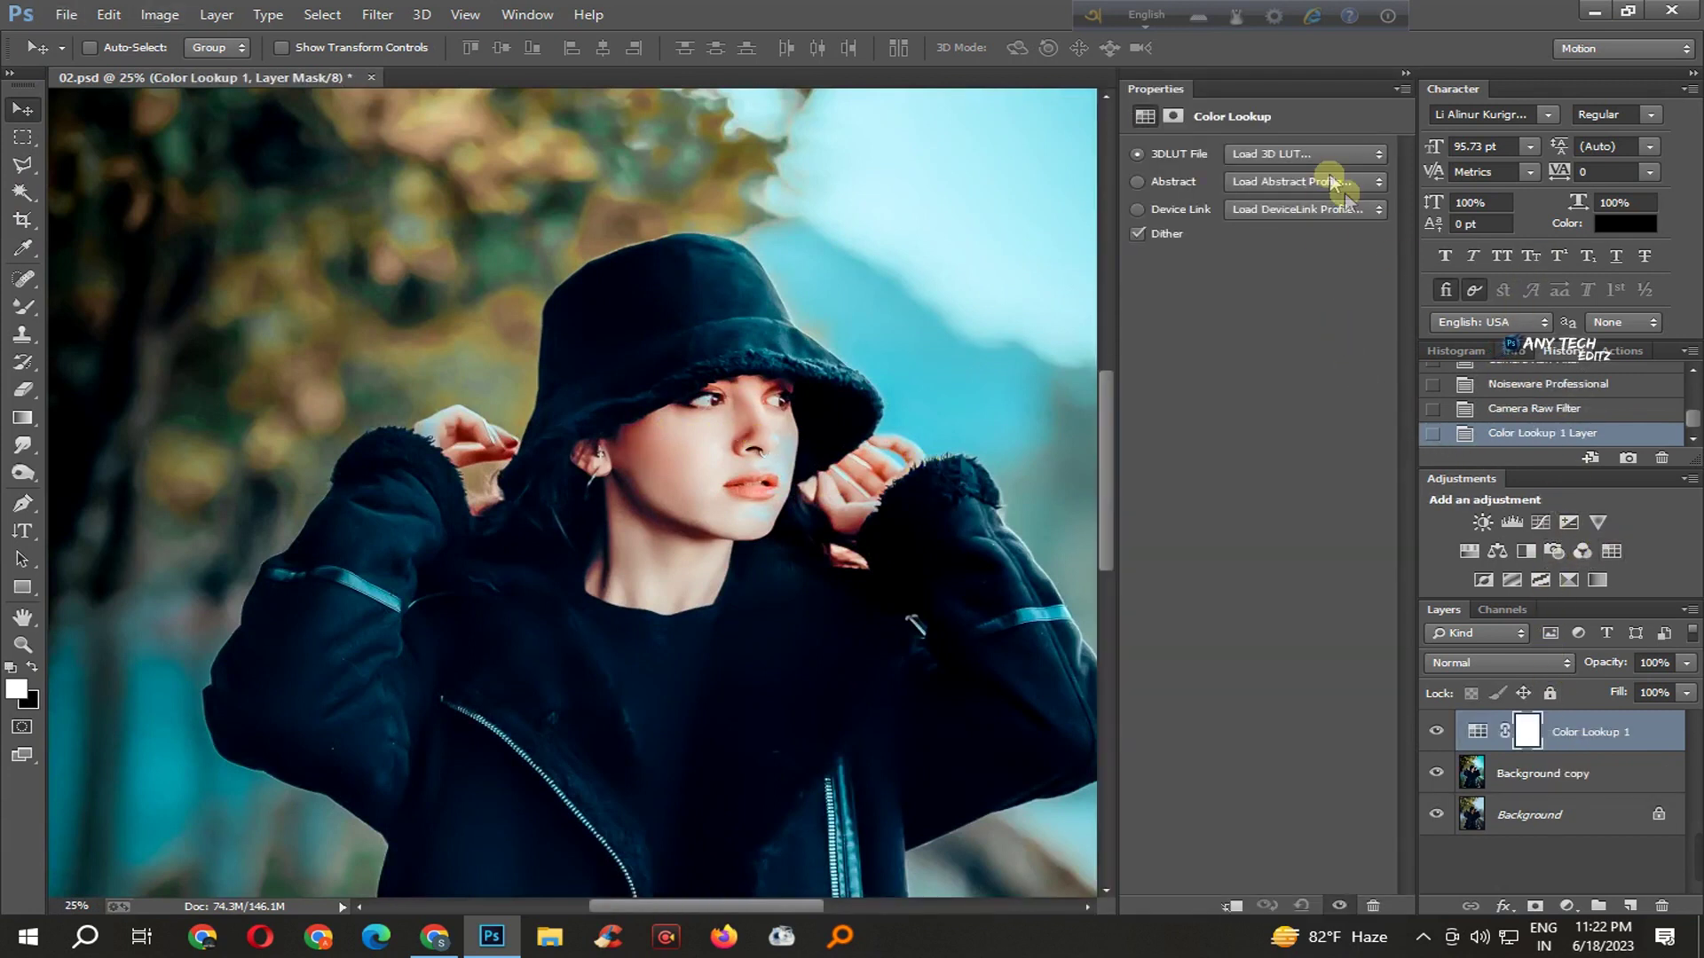
pyautogui.click(1312, 160)
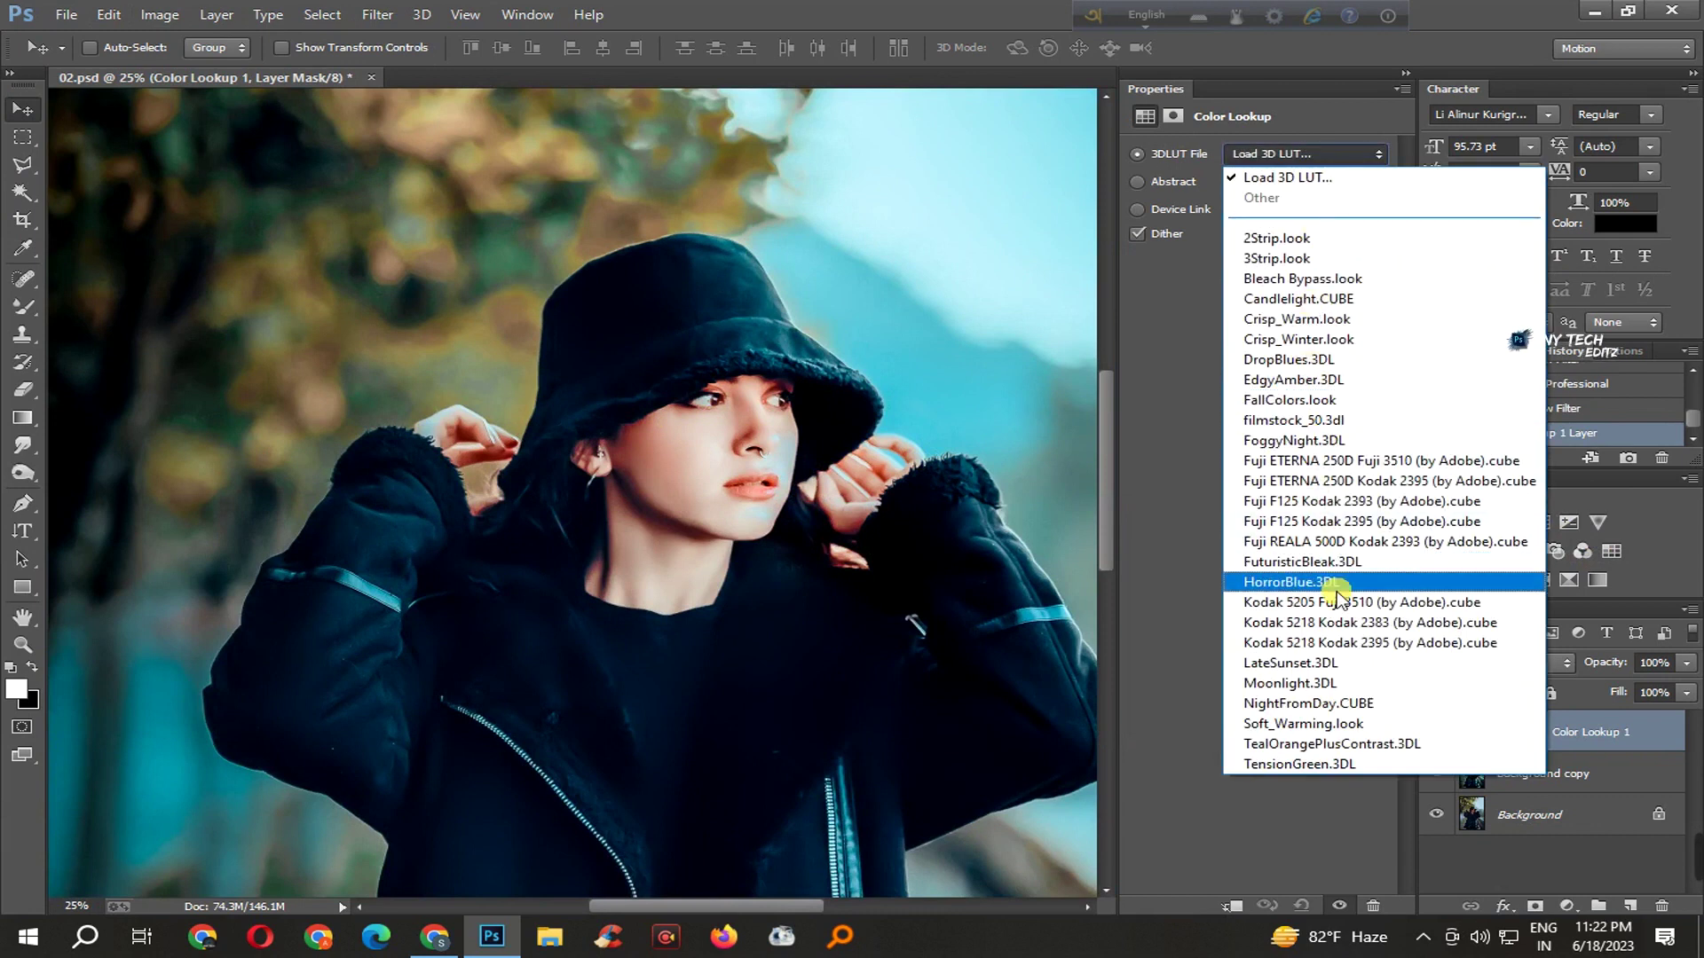
pyautogui.click(1336, 622)
pyautogui.press('Up')
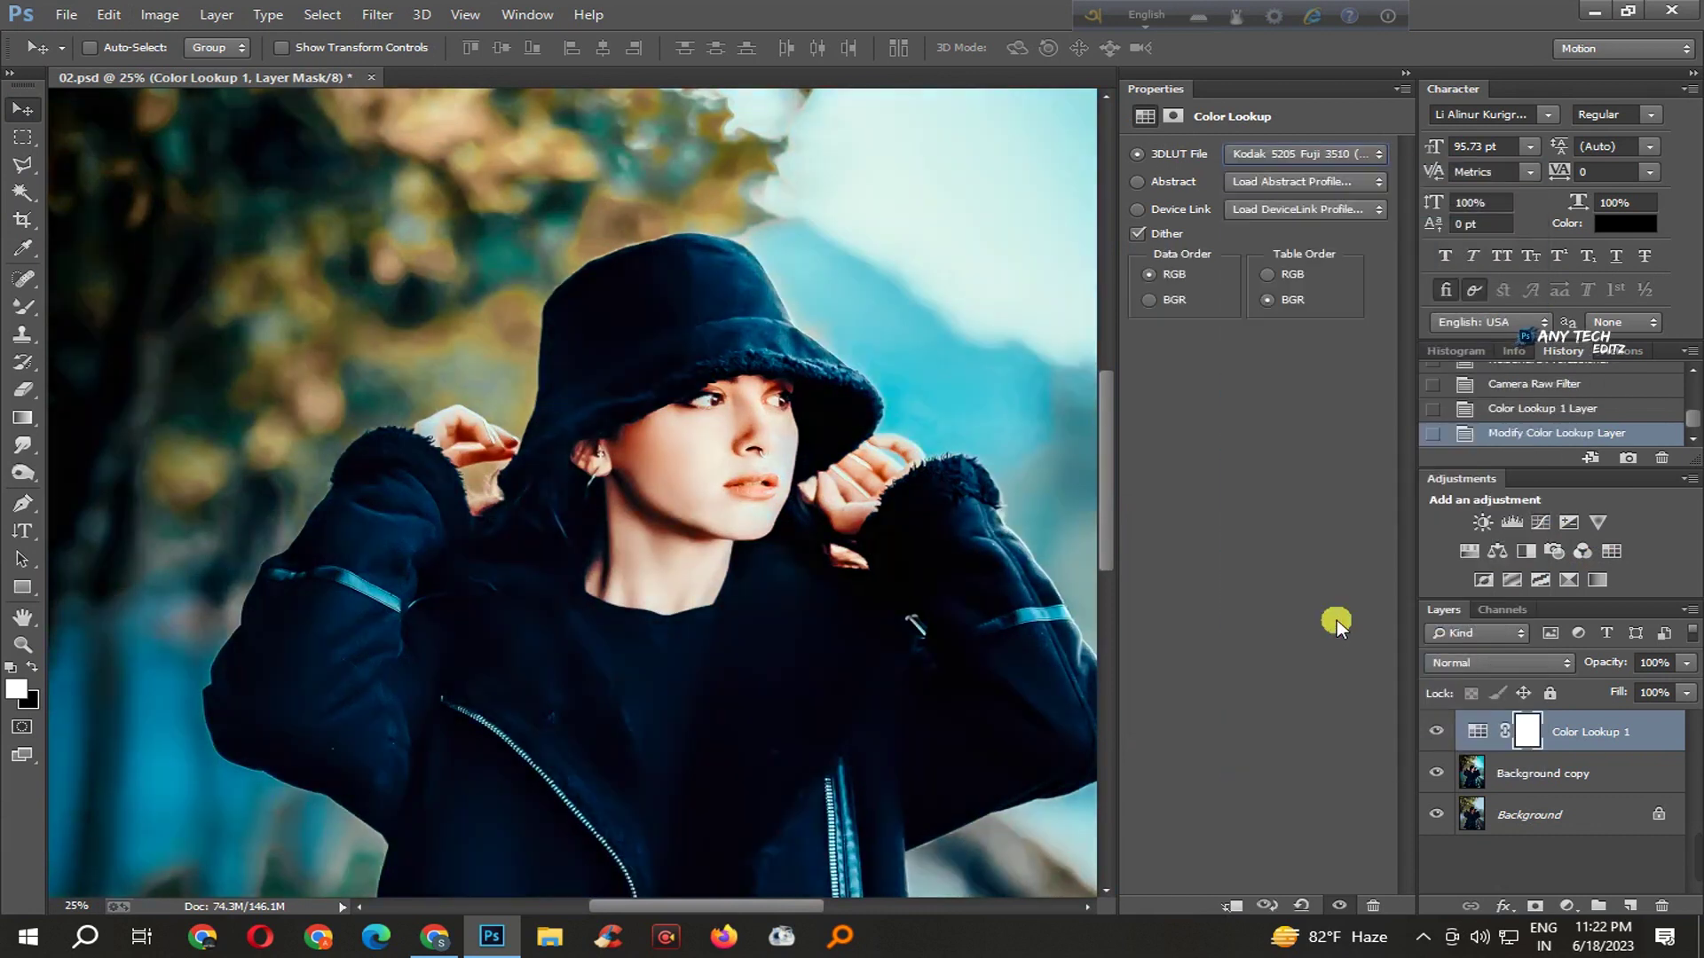
pyautogui.press('Up')
pyautogui.press('Up')
pyautogui.press('Up')
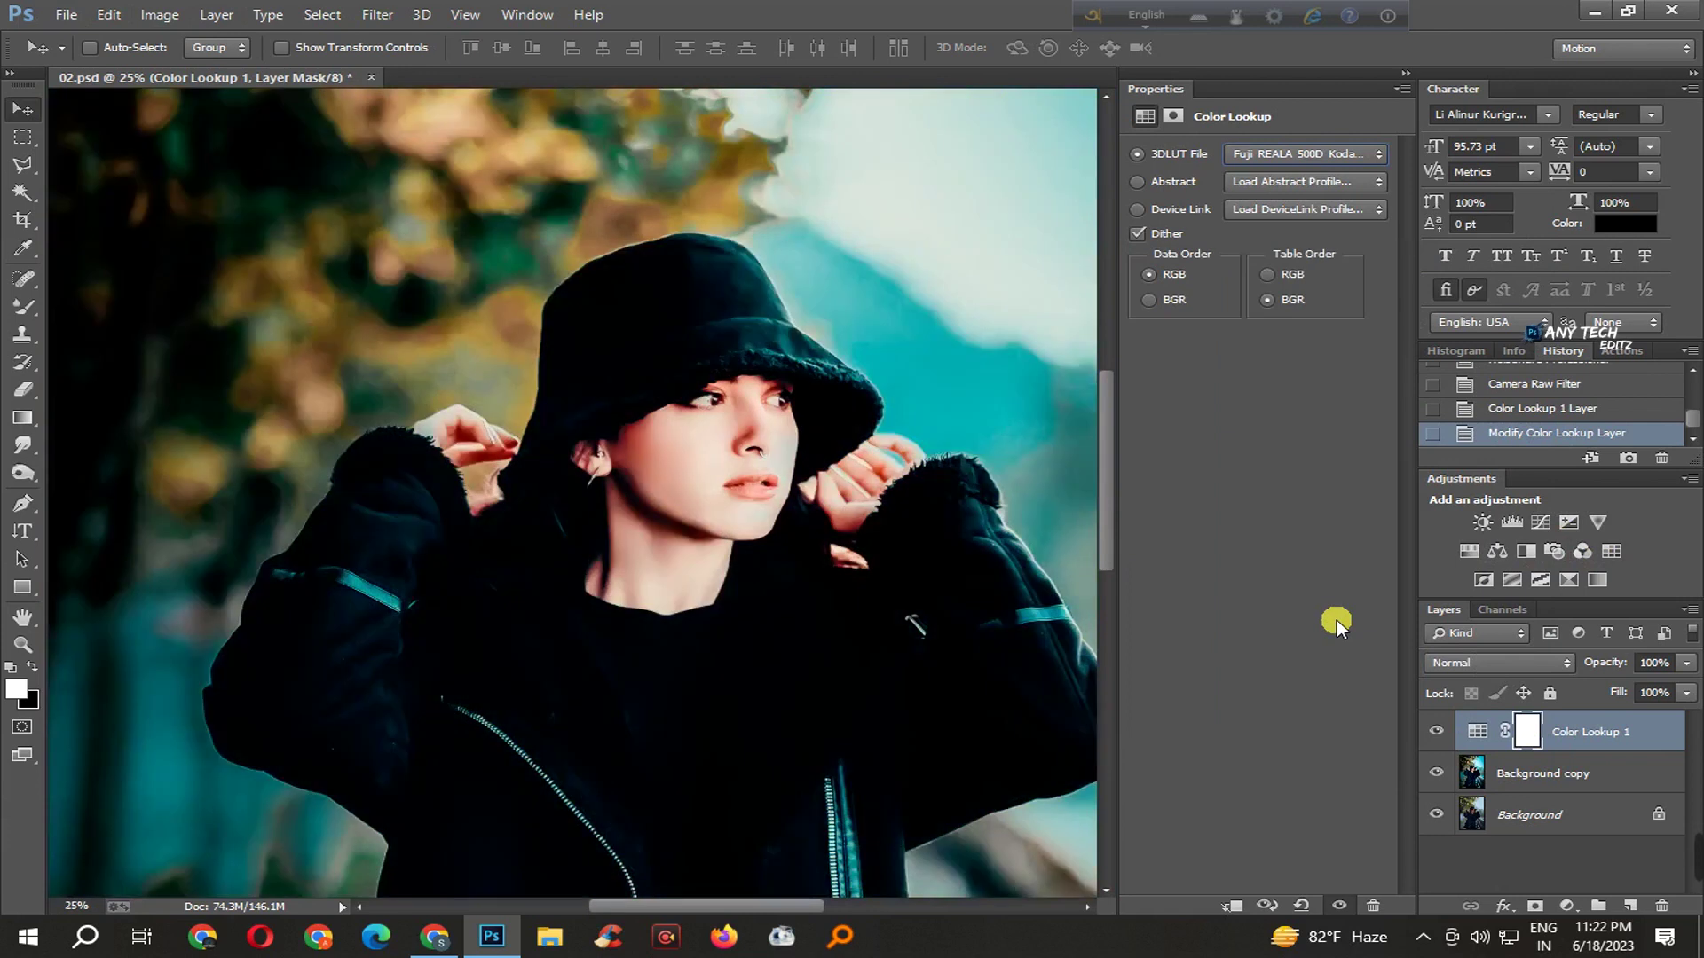
pyautogui.press('Up')
pyautogui.press('Up')
pyautogui.press('Down')
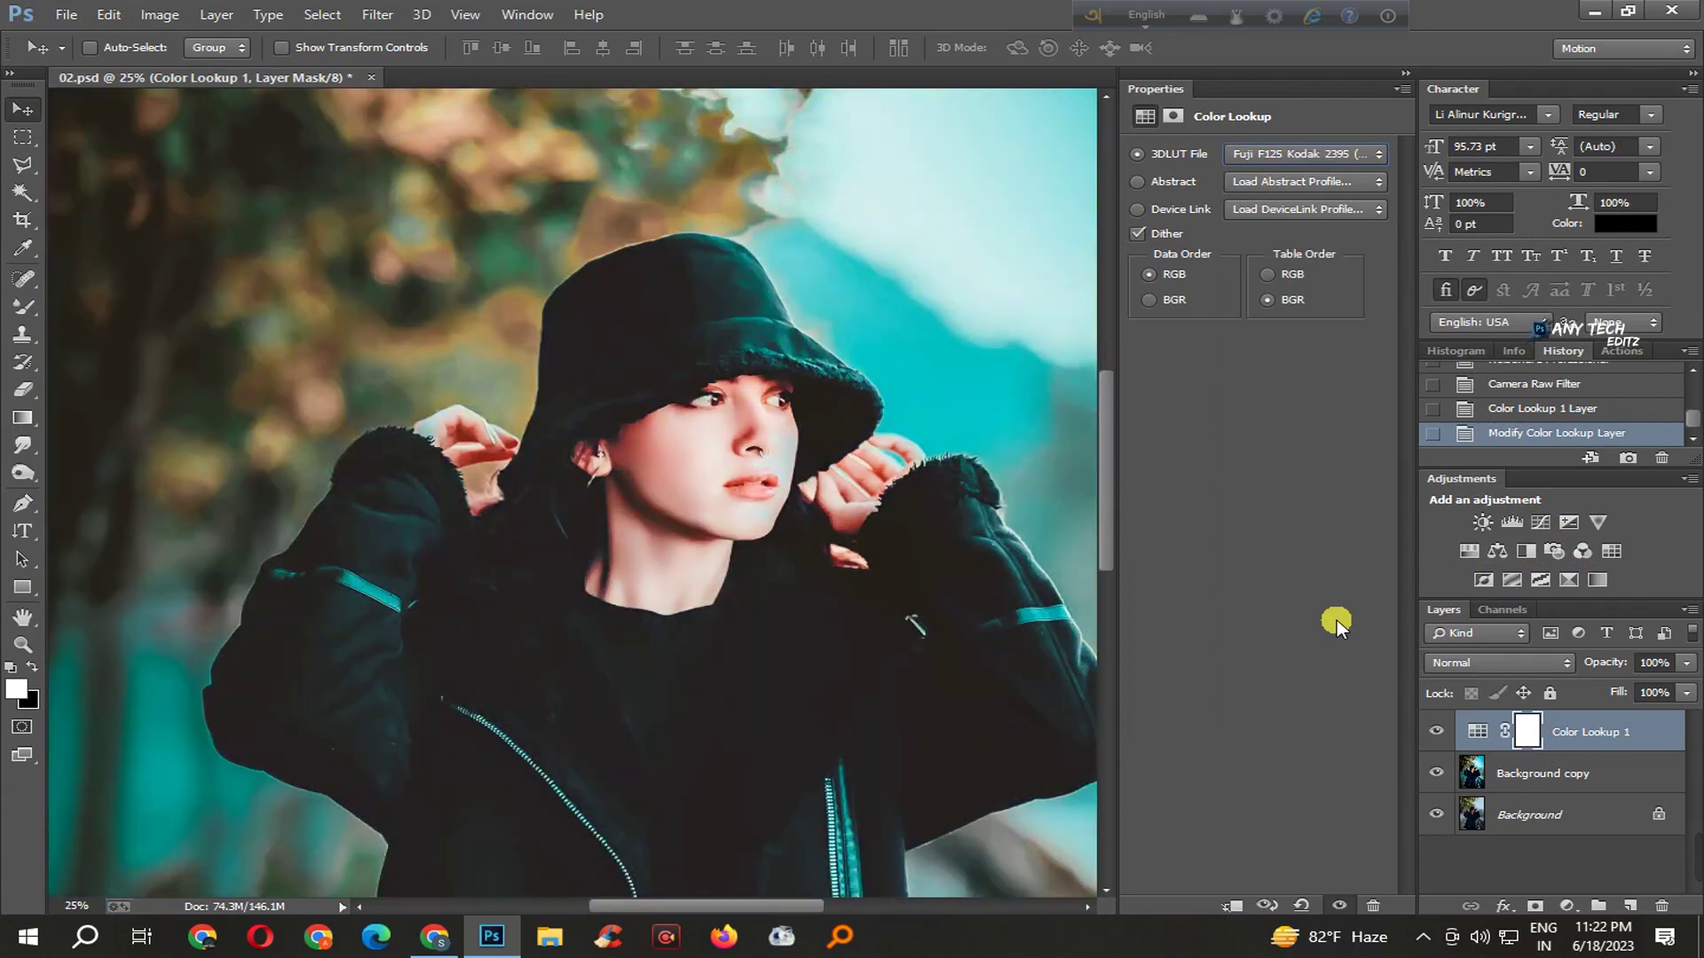
pyautogui.scroll(-1, 812, 461)
pyautogui.scroll(-1, 812, 461)
pyautogui.scroll(-1, 814, 458)
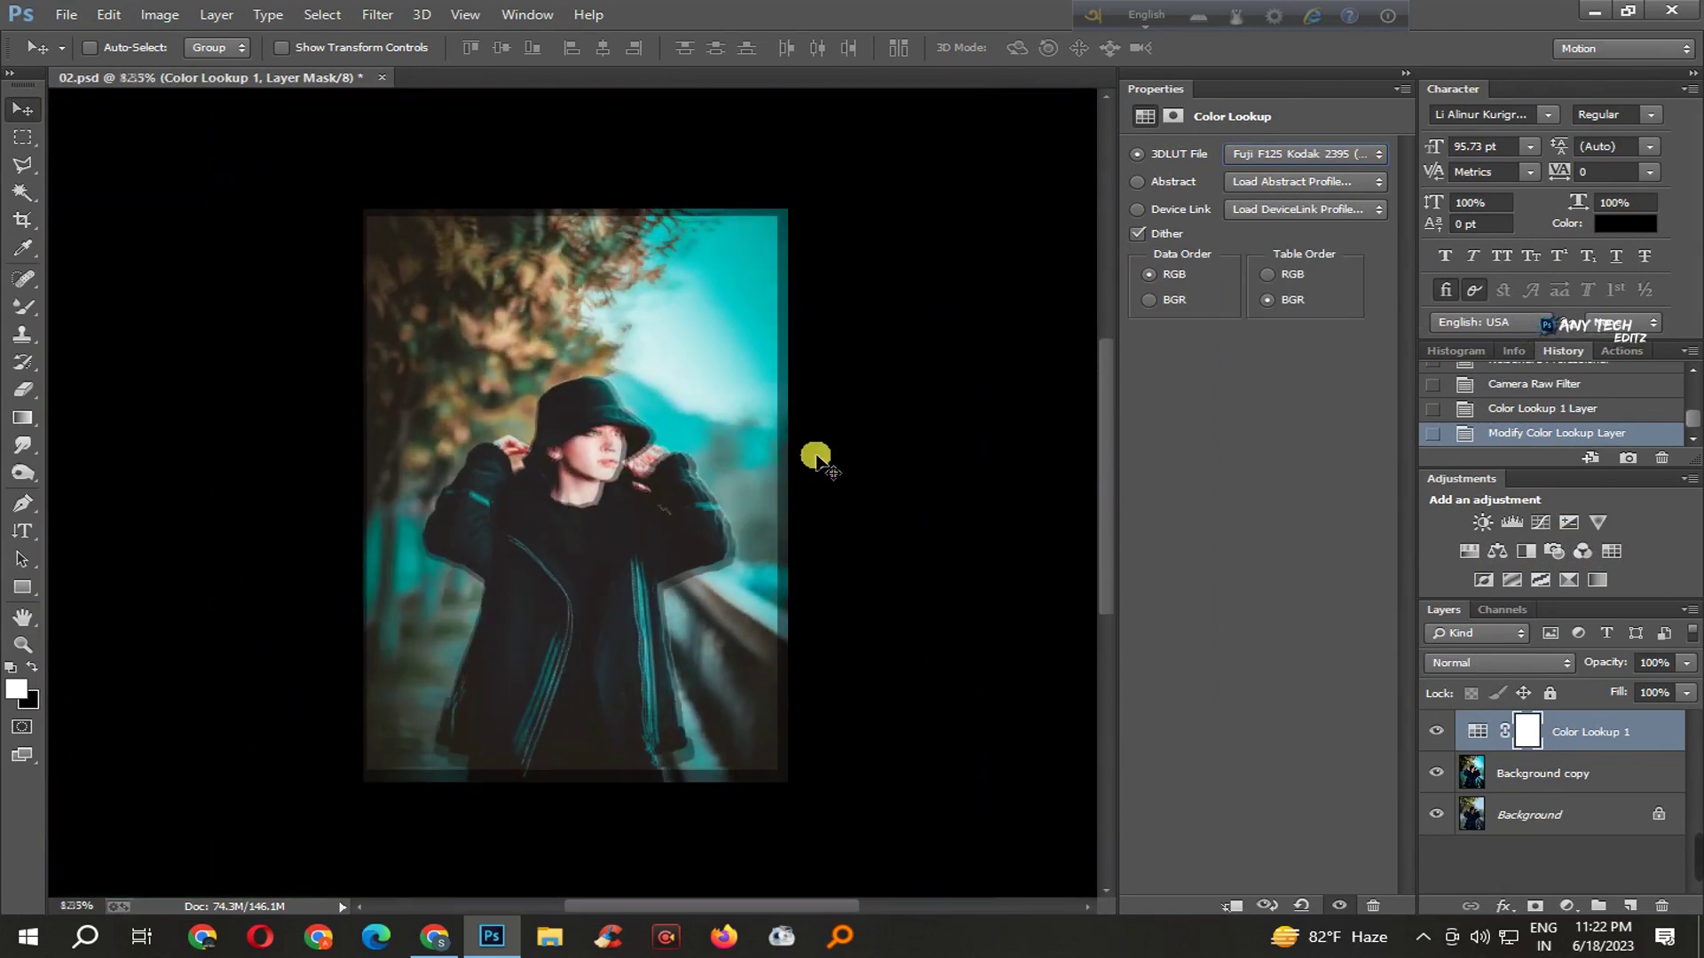
pyautogui.rightClick(1409, 94)
# - Replace the Color Lookup layer with a Curves layer fading shadows and brightening highlights
pyautogui.press('Escape')
pyautogui.press('Delete')
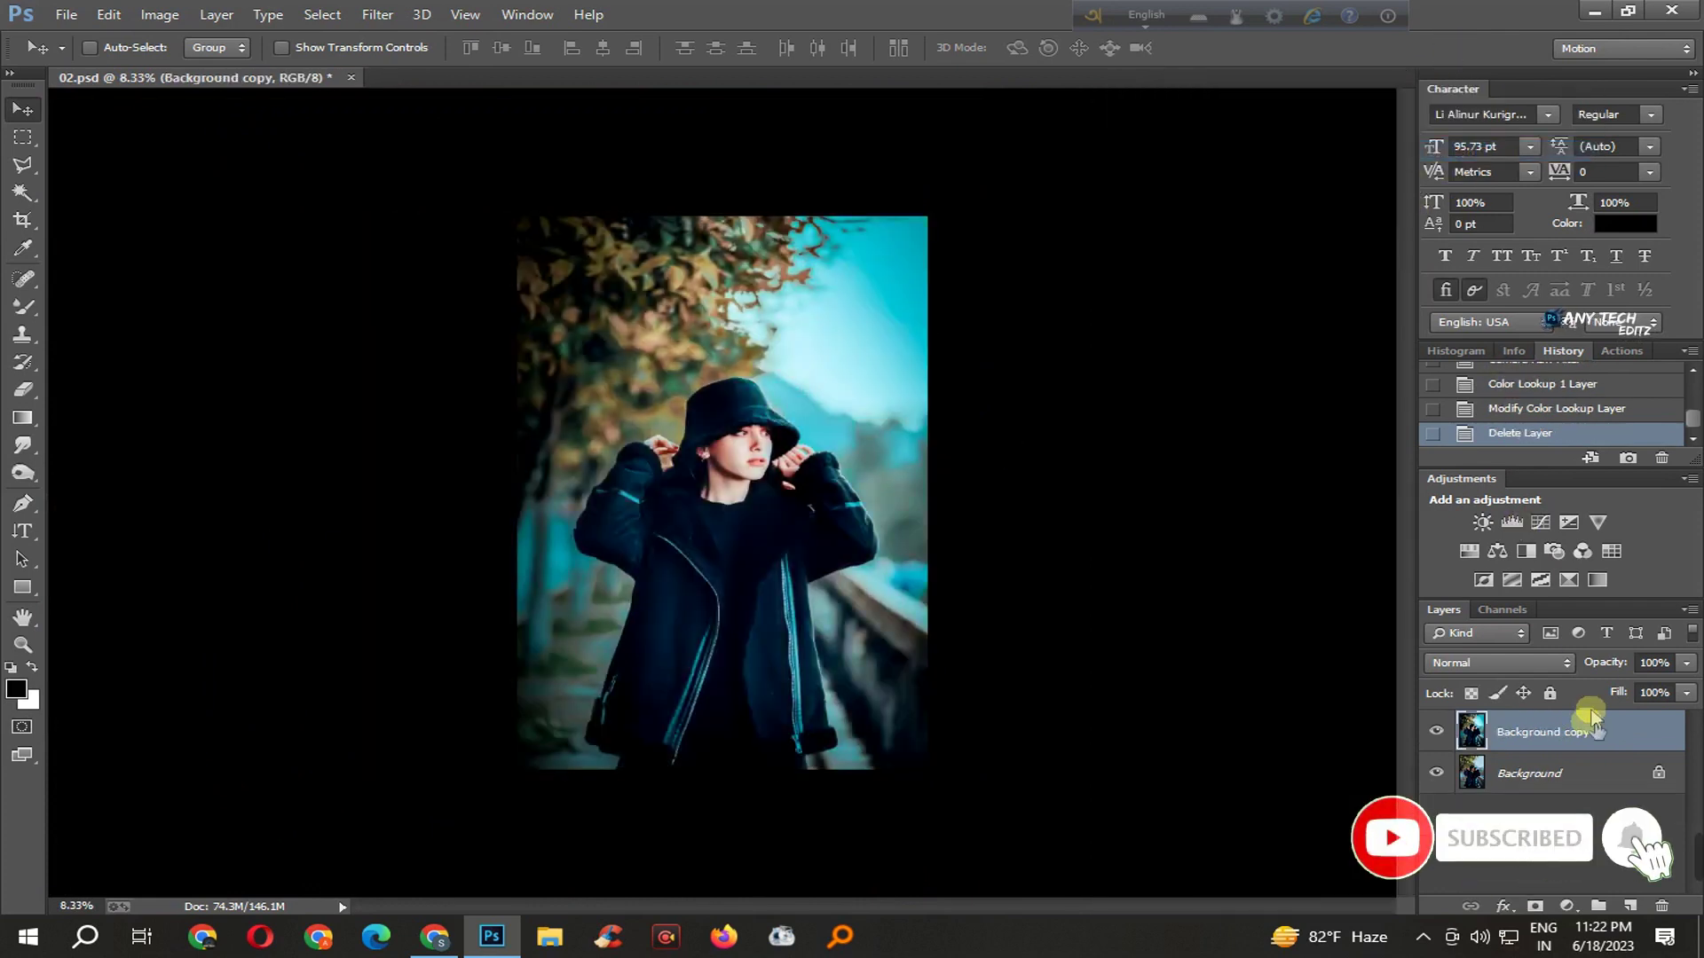
pyautogui.click(1540, 521)
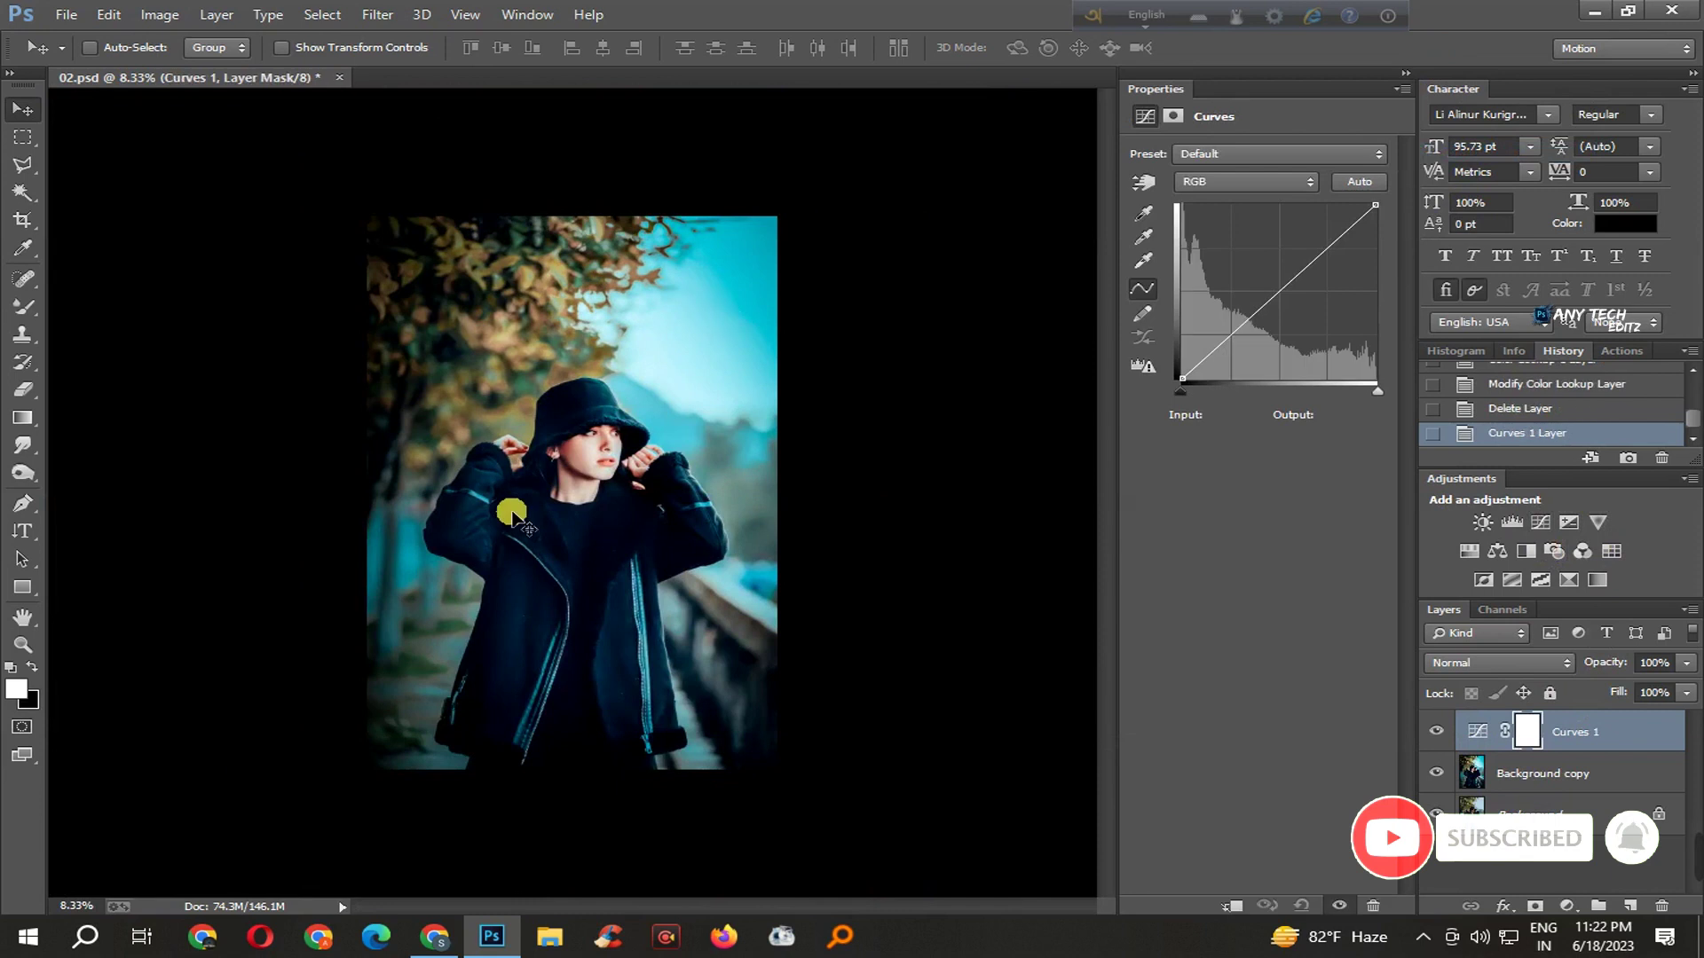
pyautogui.click(575, 477)
pyautogui.click(1240, 357)
pyautogui.click(1229, 338)
pyautogui.moveTo(1198, 386); pyautogui.dragTo(1192, 363)
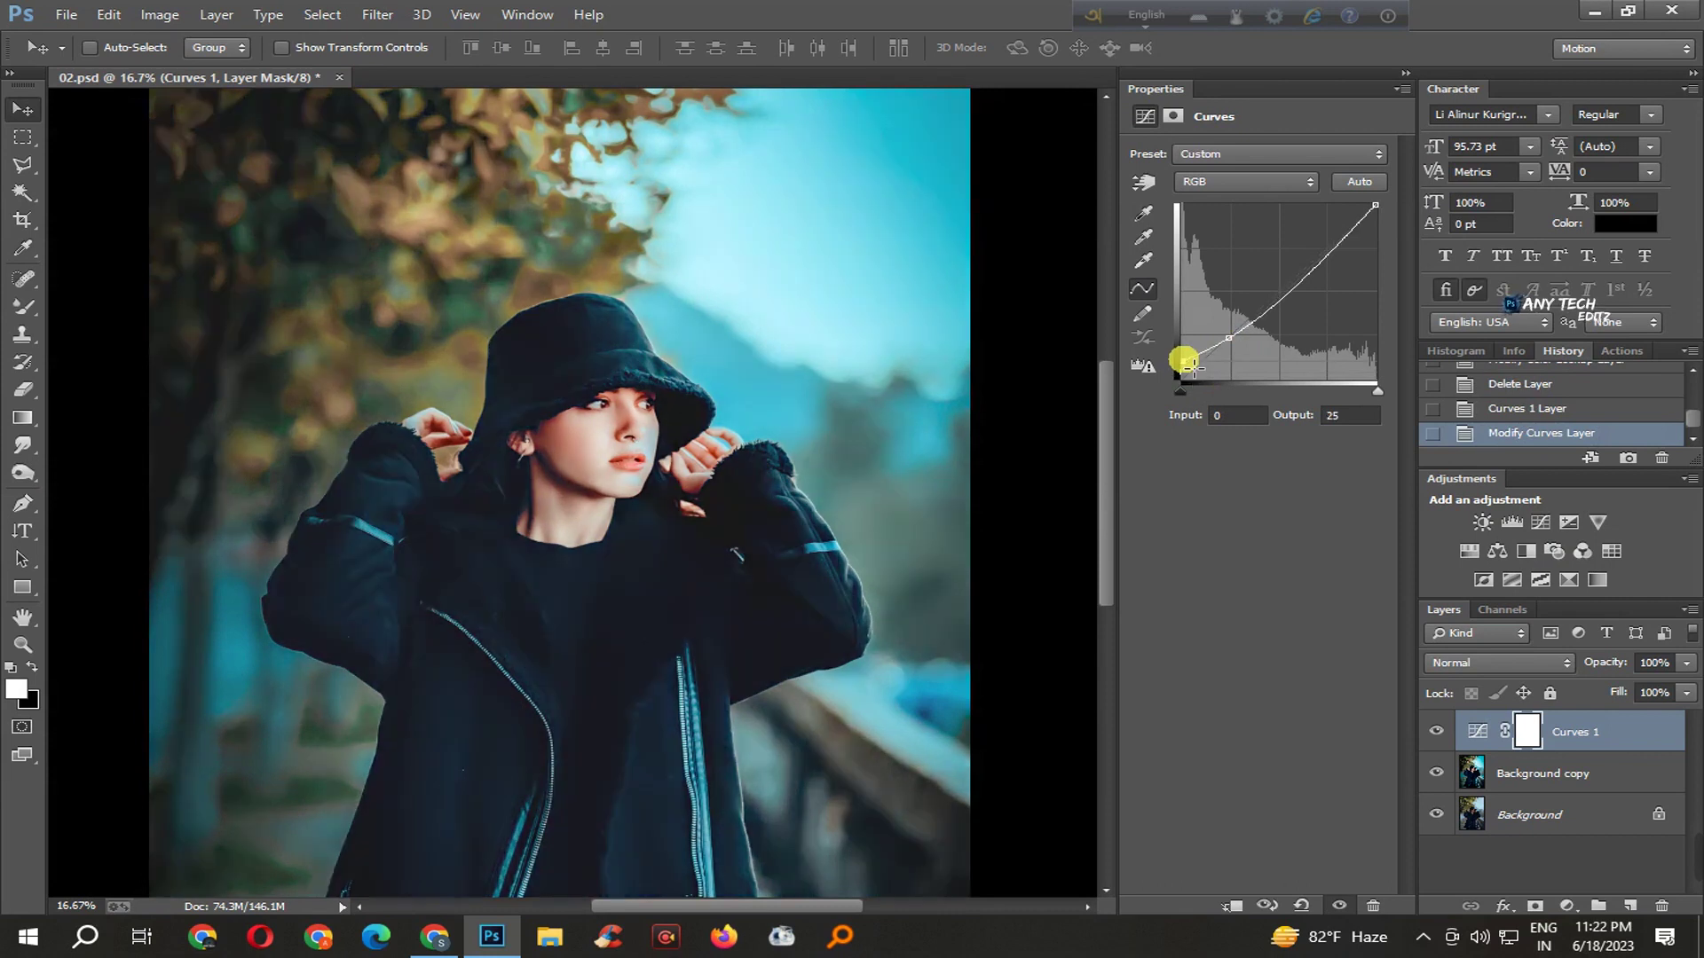
pyautogui.moveTo(1325, 262); pyautogui.dragTo(1327, 275)
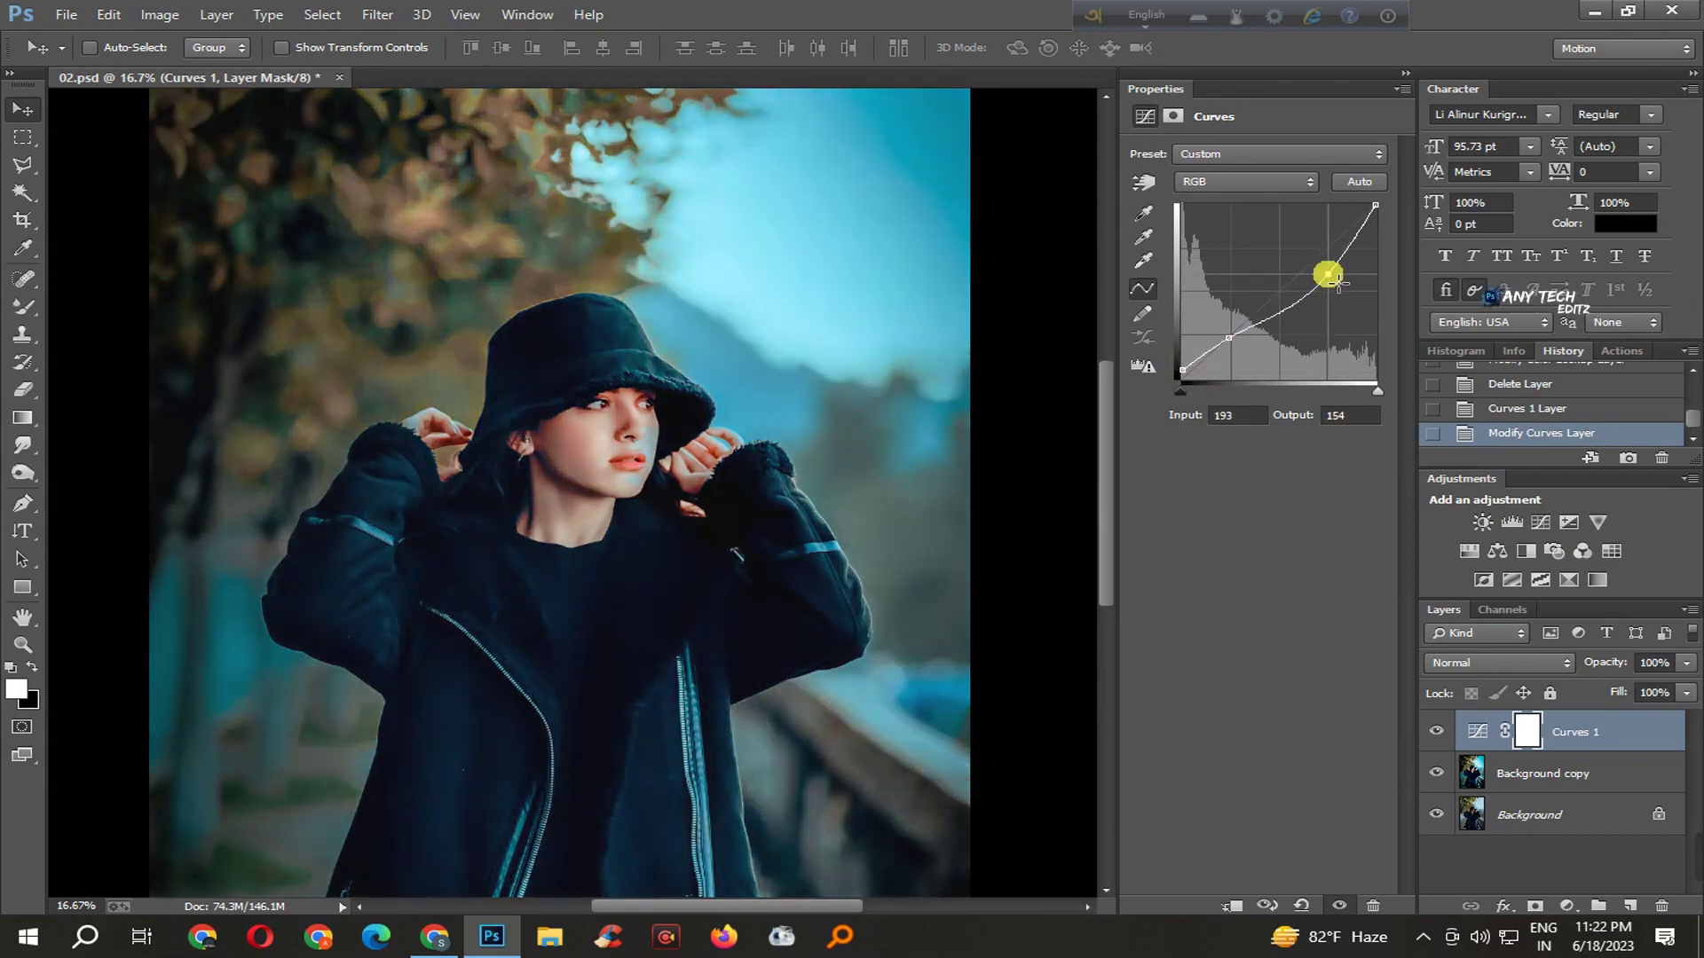
pyautogui.press('Up')
pyautogui.press('Up')
pyautogui.press('Up')
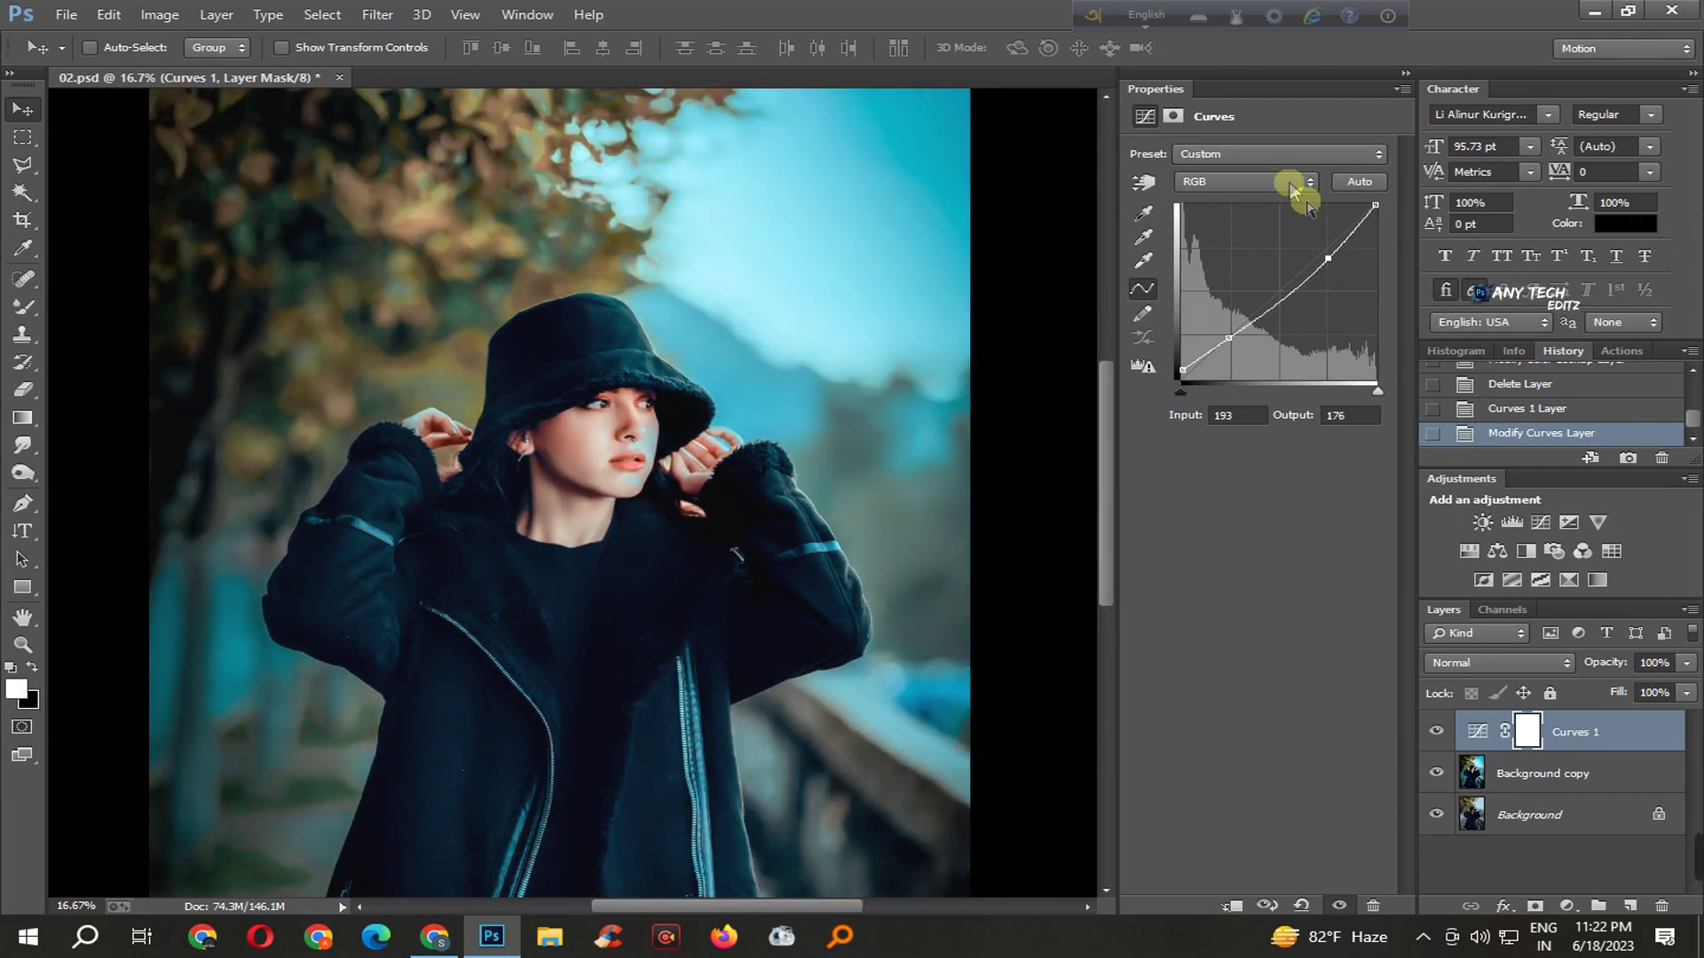
# - Lift the Blue channel curve in highlights and shadows for a cooler tone
pyautogui.click(1242, 181)
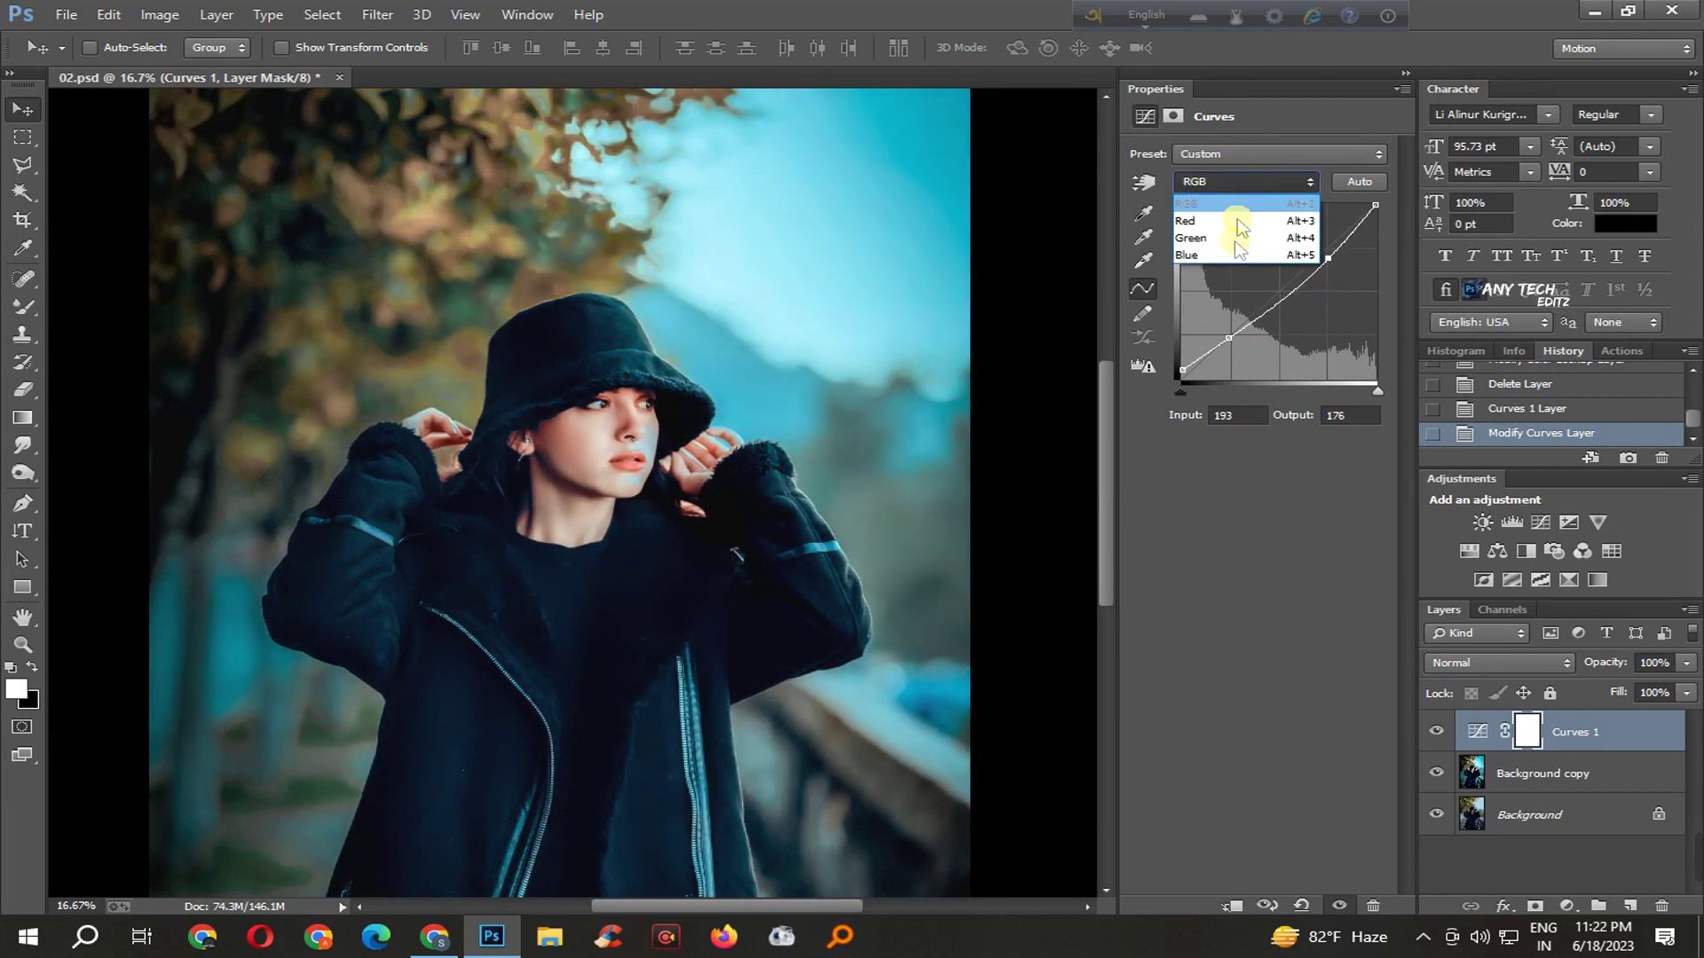
pyautogui.click(1251, 260)
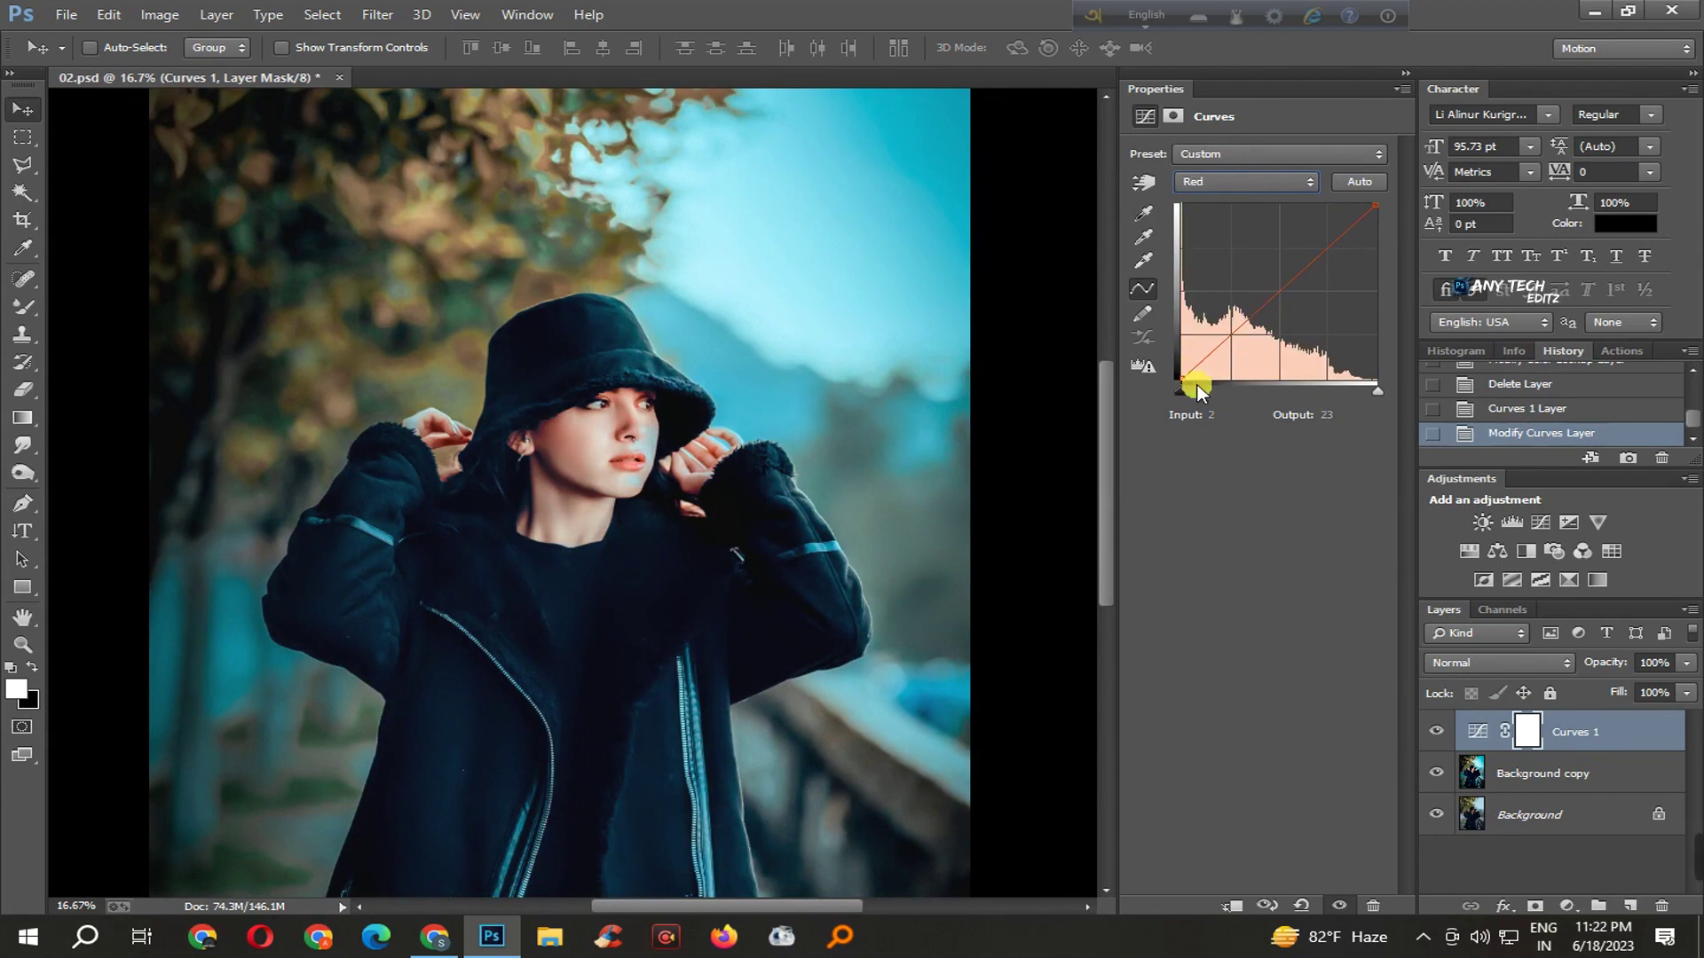
pyautogui.hotkey('alt', '5')
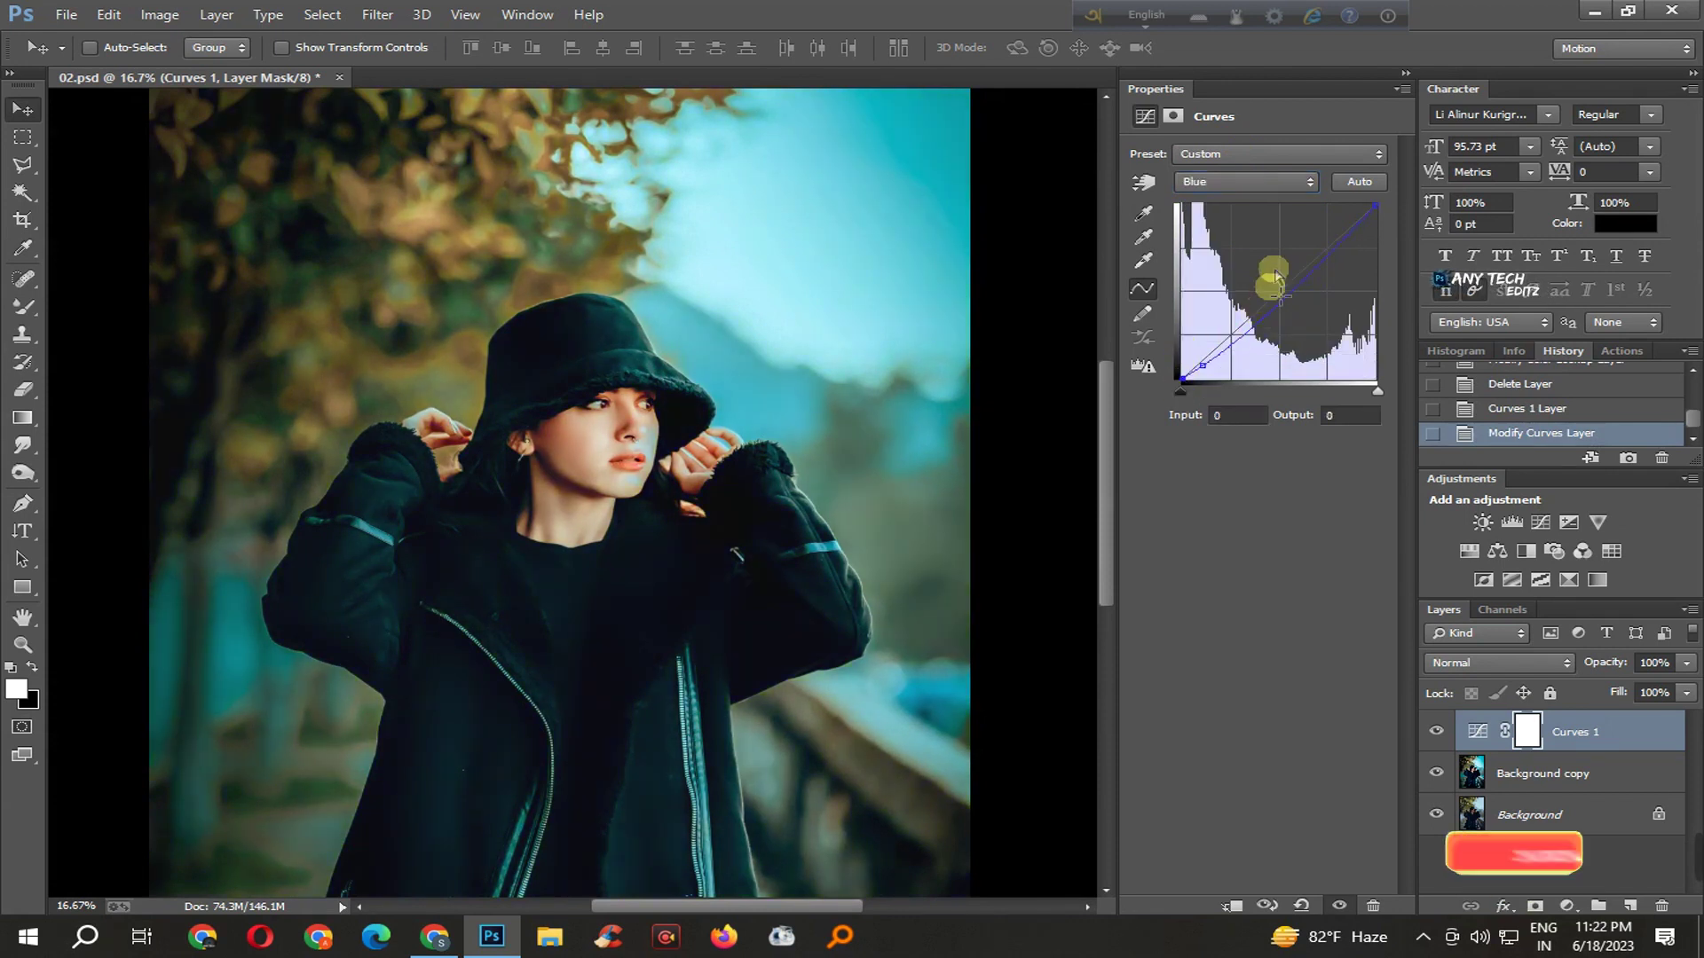
pyautogui.moveTo(1329, 247); pyautogui.dragTo(1330, 234)
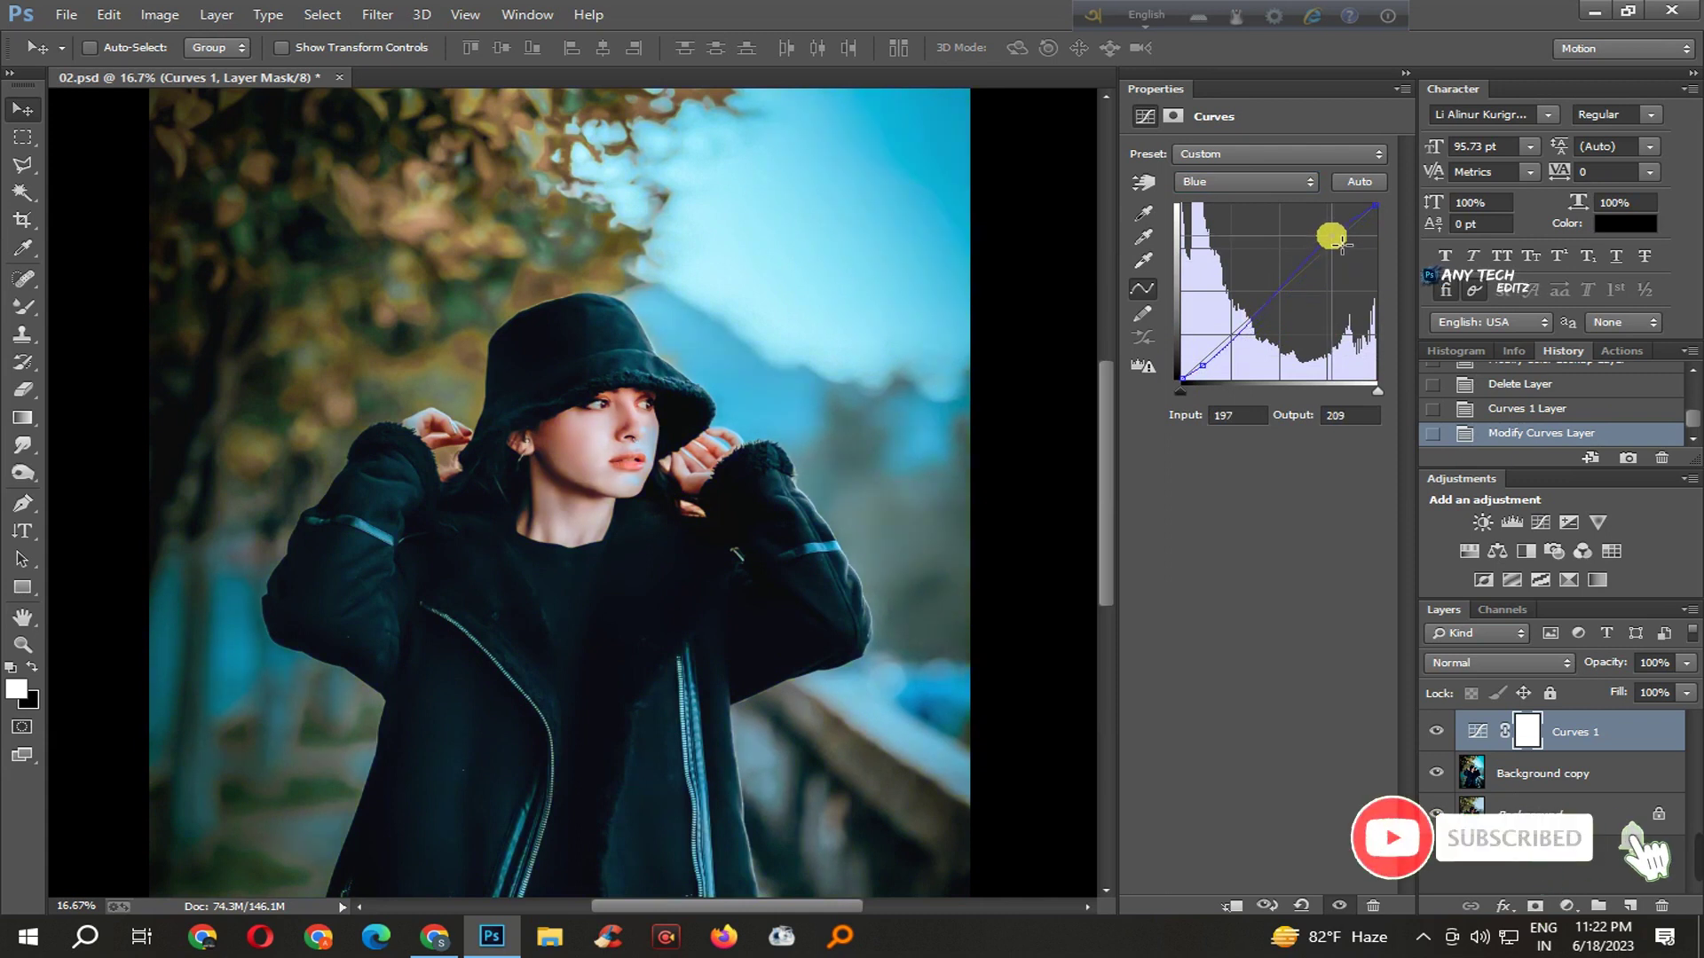
pyautogui.hotkey('ctrl', '-')
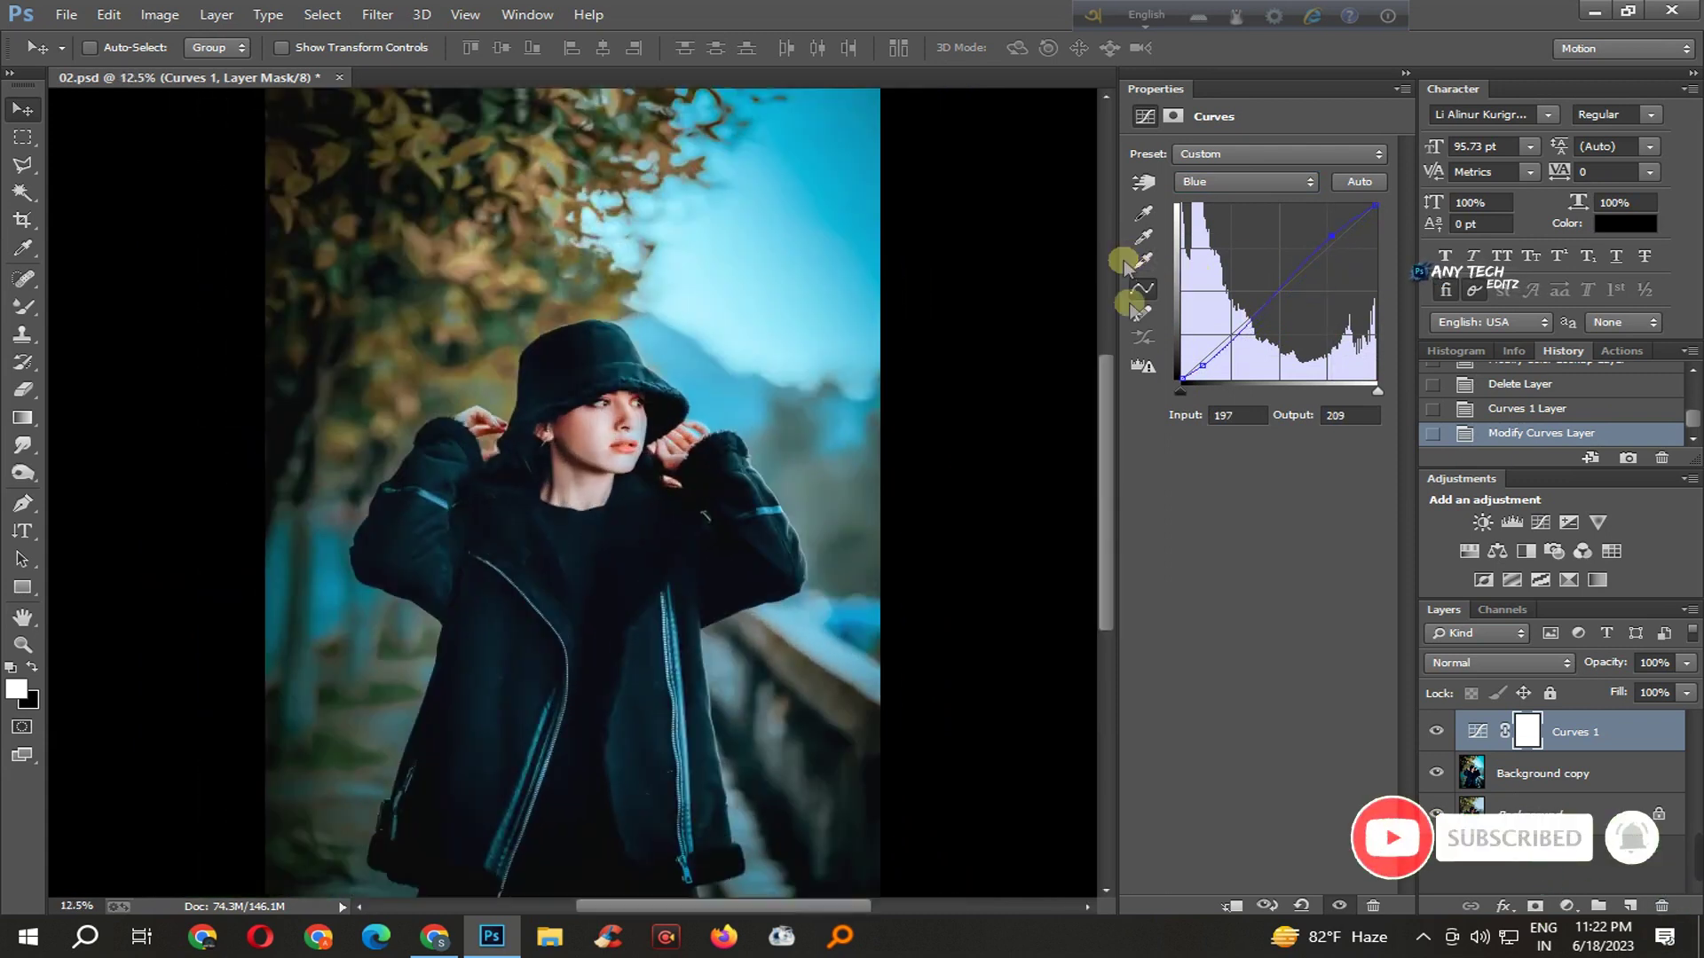
pyautogui.moveTo(1191, 391); pyautogui.dragTo(1190, 384)
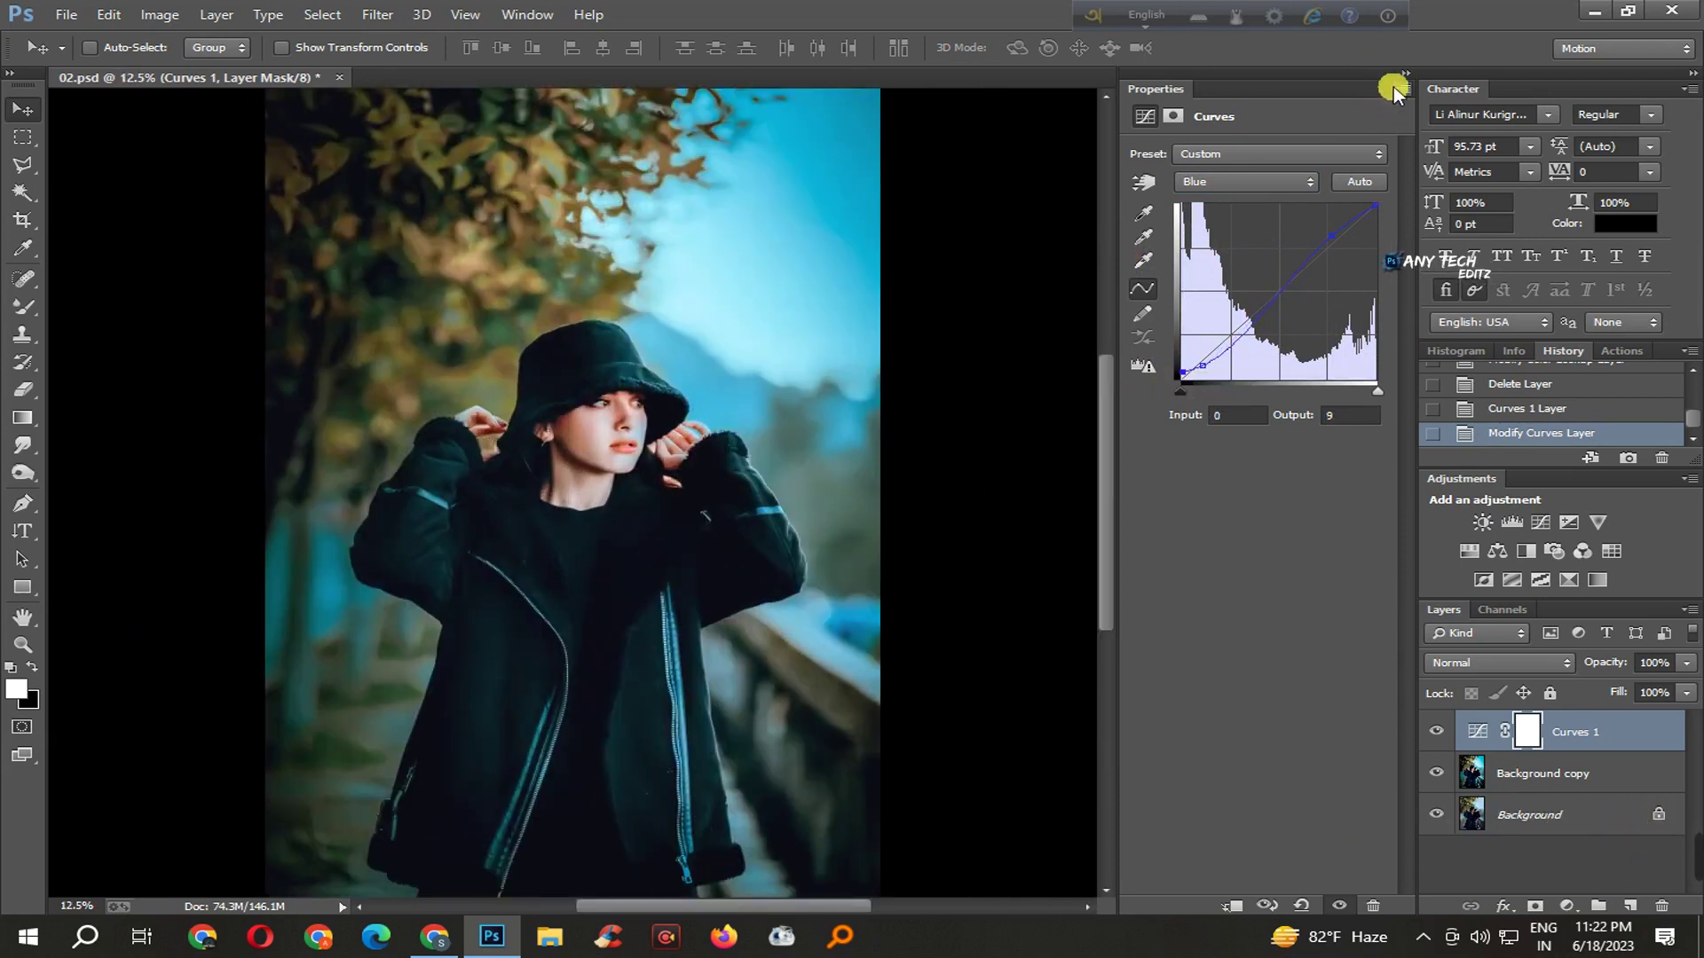
pyautogui.click(1400, 89)
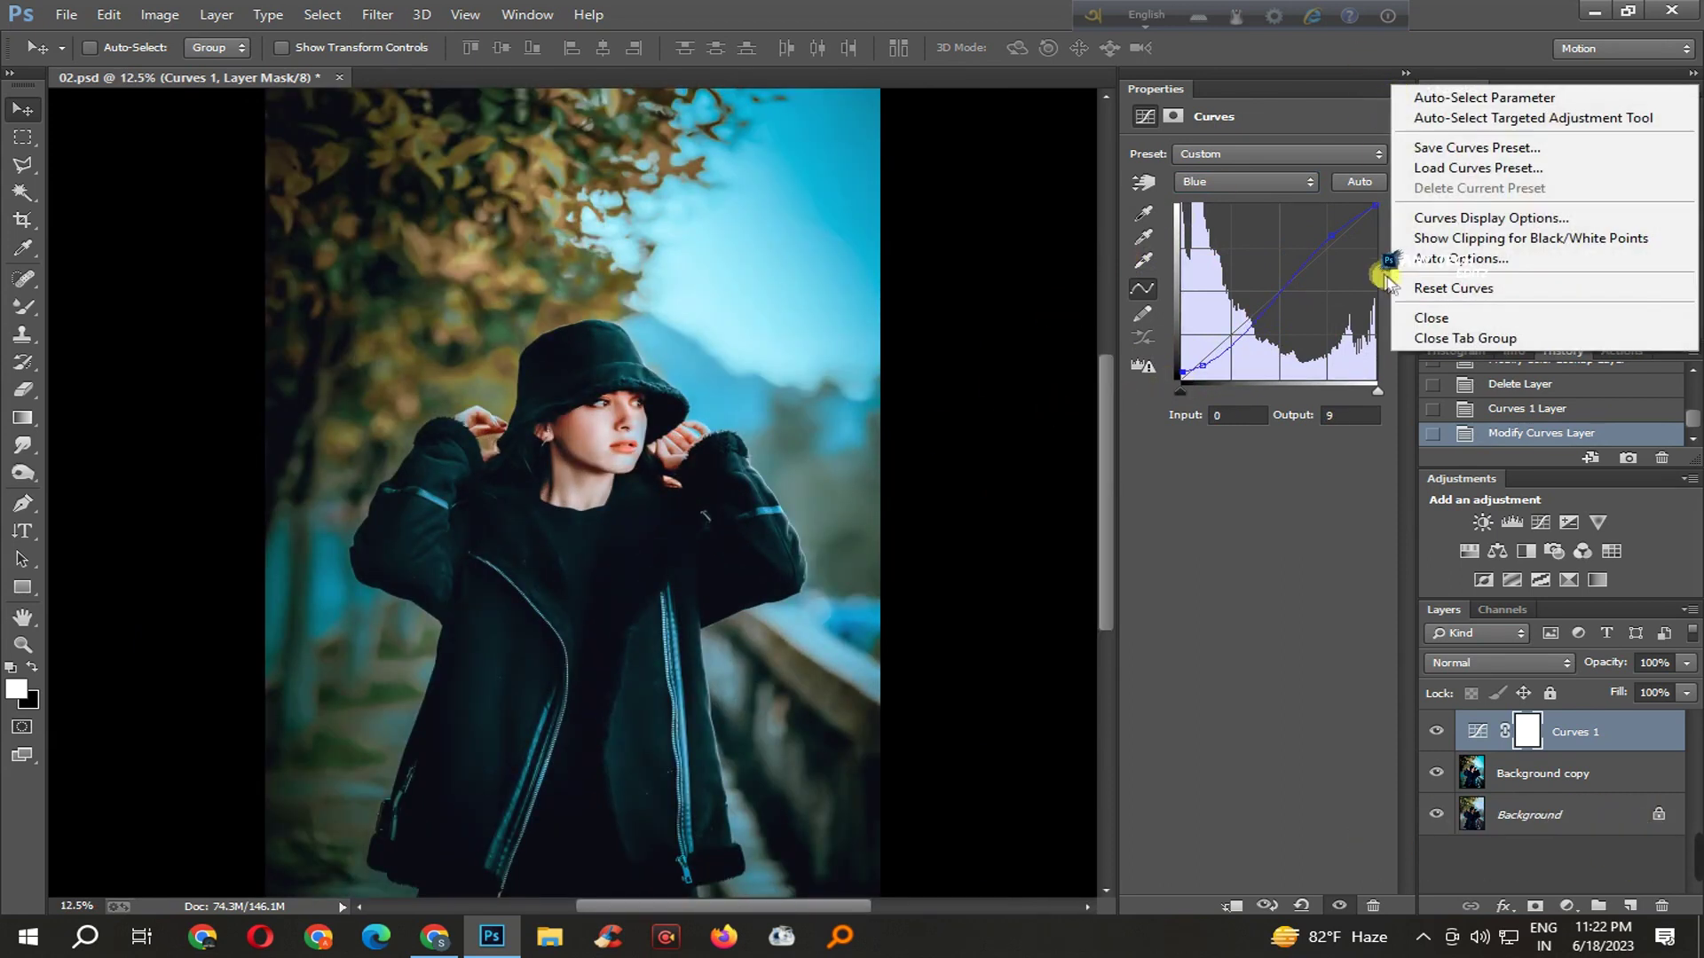
pyautogui.click(1432, 315)
# - Toggle the Curves layer off and on to compare the grade
pyautogui.moveTo(827, 508); pyautogui.dragTo(873, 460)
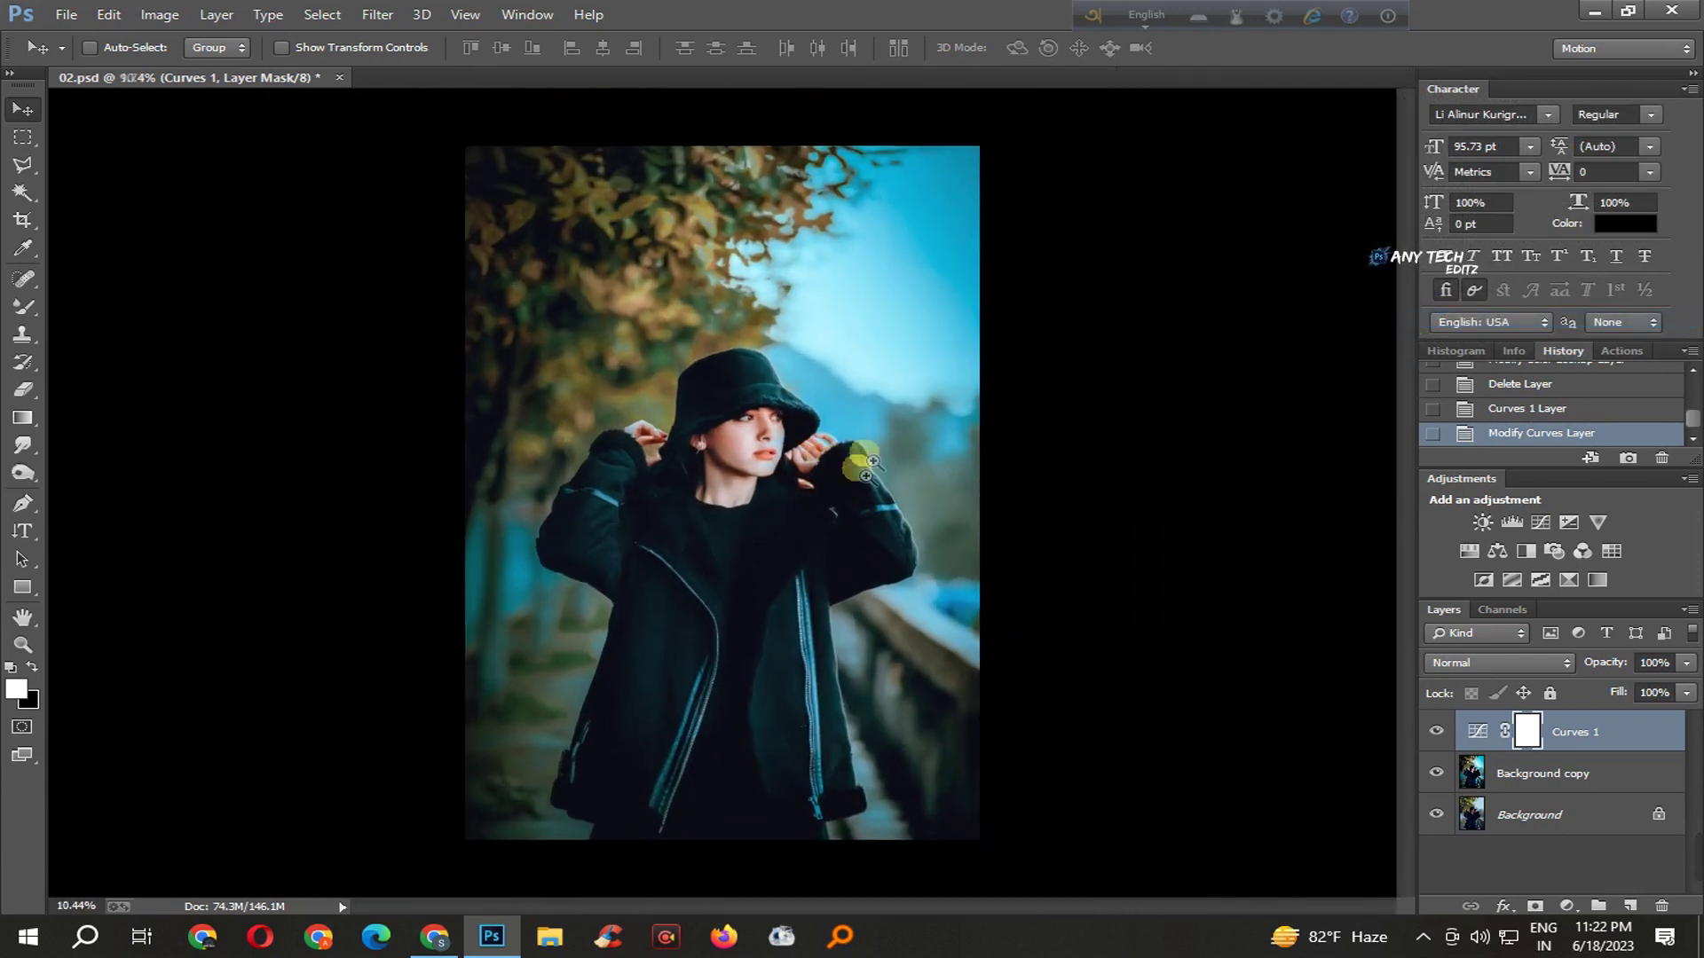
pyautogui.click(1437, 730)
pyautogui.click(1437, 730)
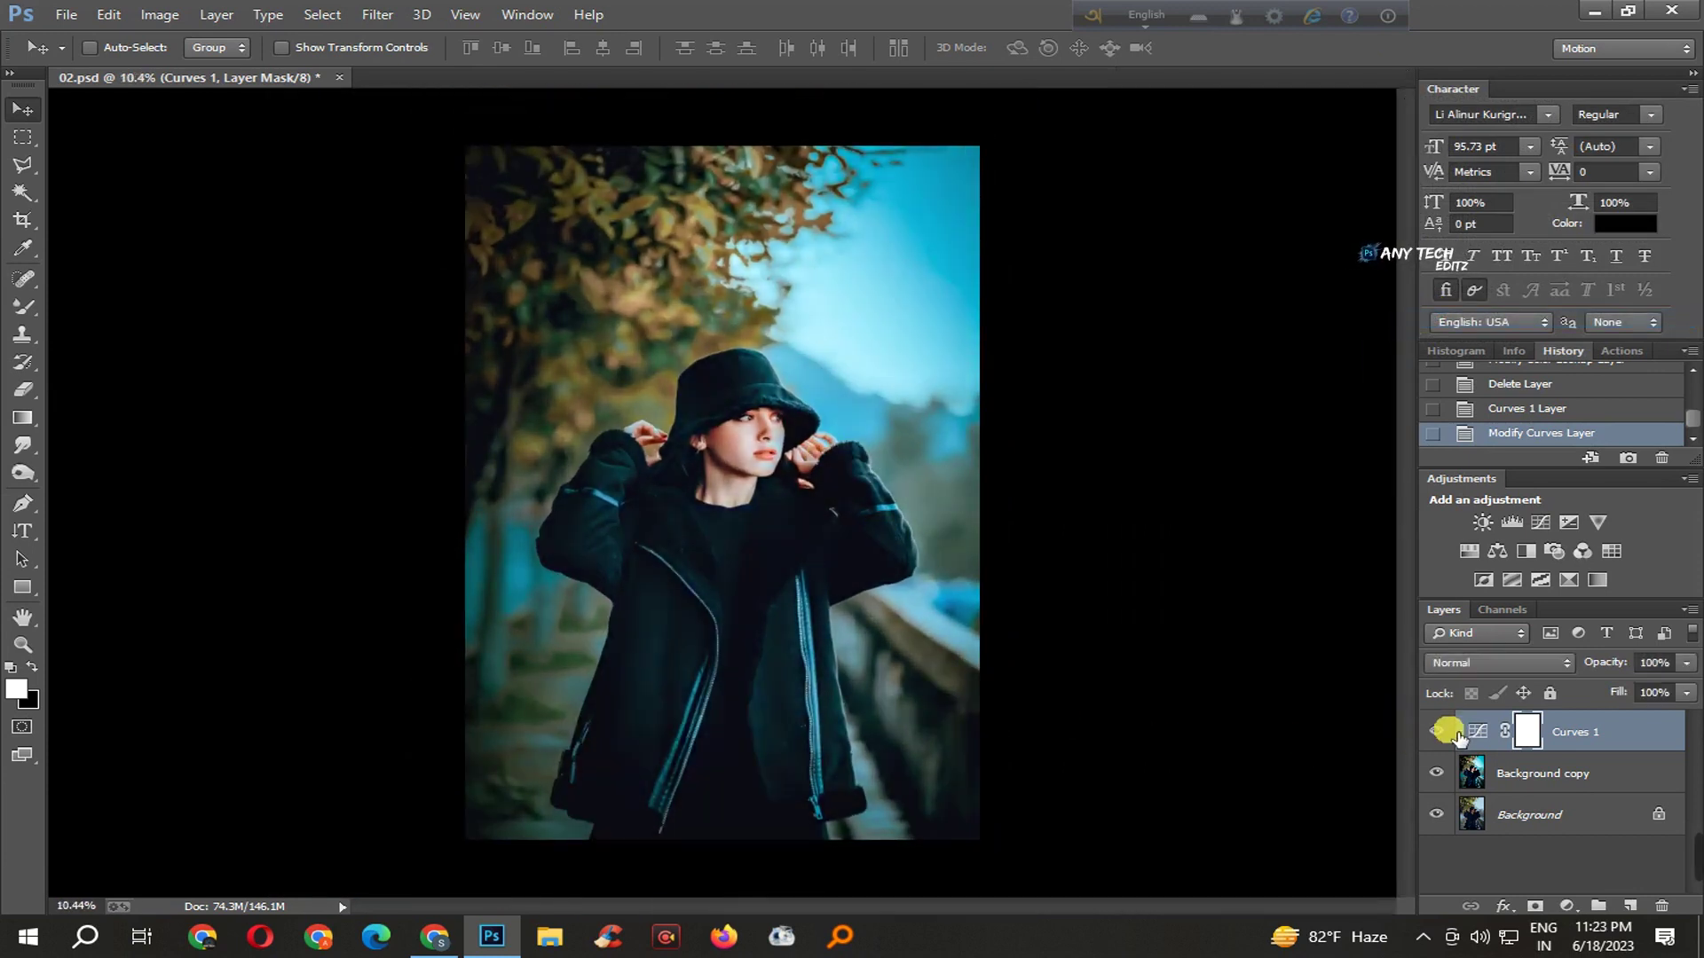
pyautogui.click(1438, 731)
pyautogui.moveTo(853, 482); pyautogui.dragTo(912, 666)
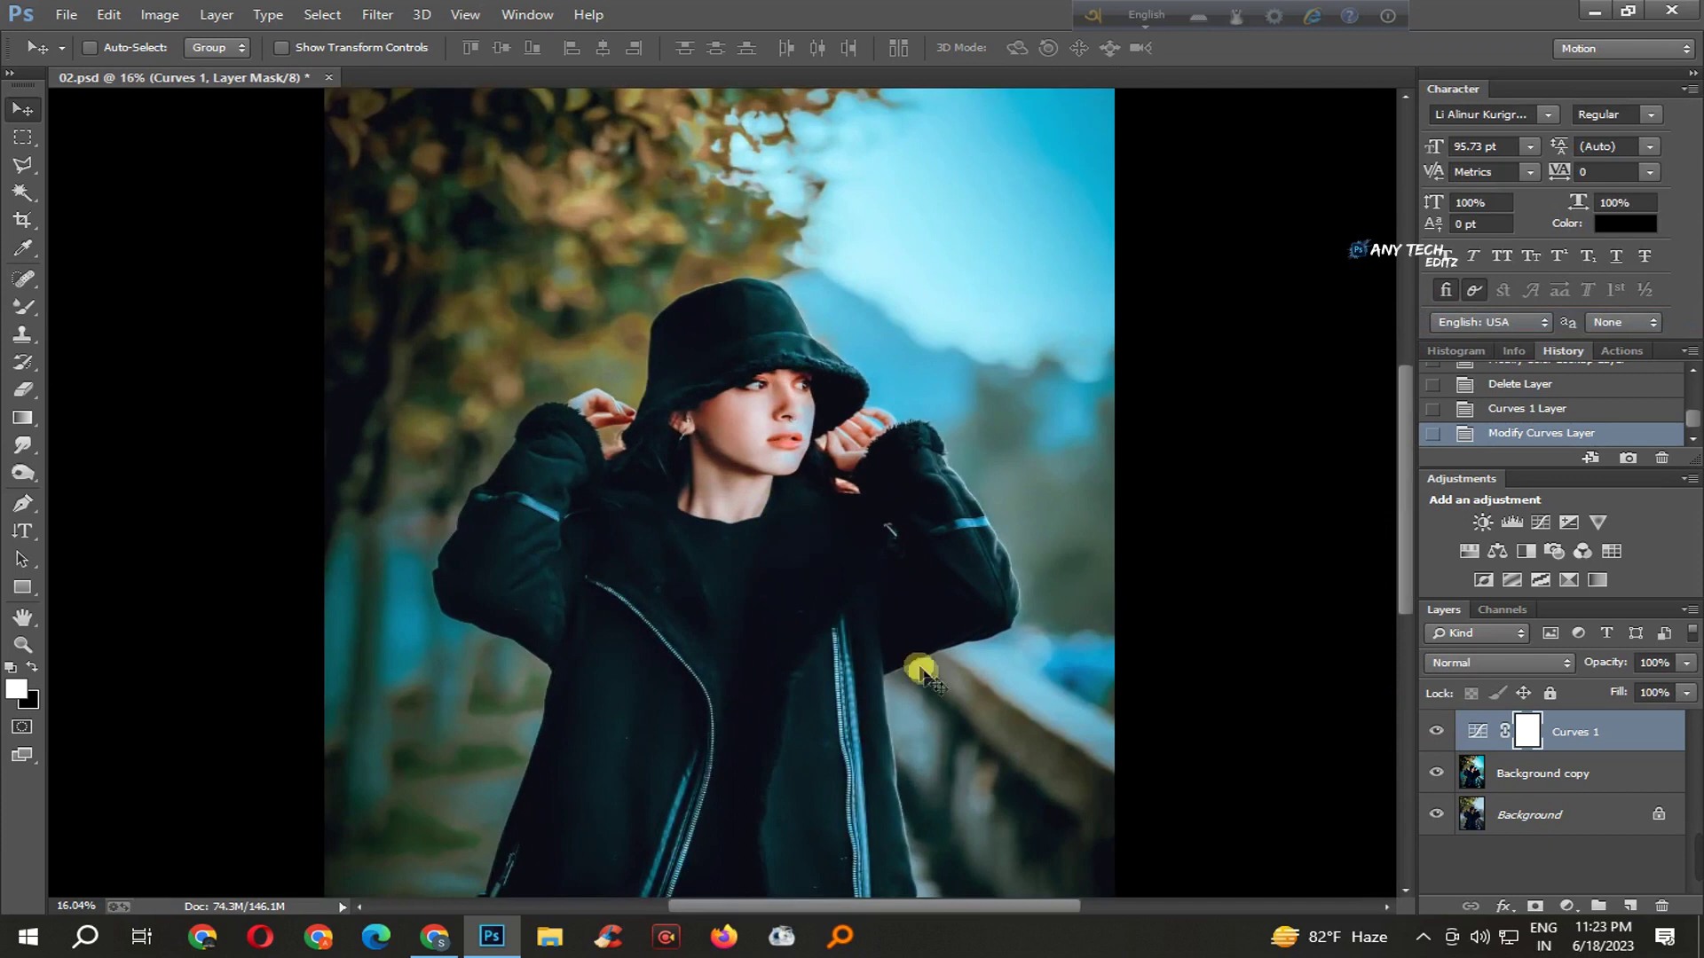
# - Merge Curves 1 into Background copy and save 02.psd
pyautogui.hotkey('ctrl', 'e')
pyautogui.hotkey('ctrl', 's')
pyautogui.click(1436, 732)
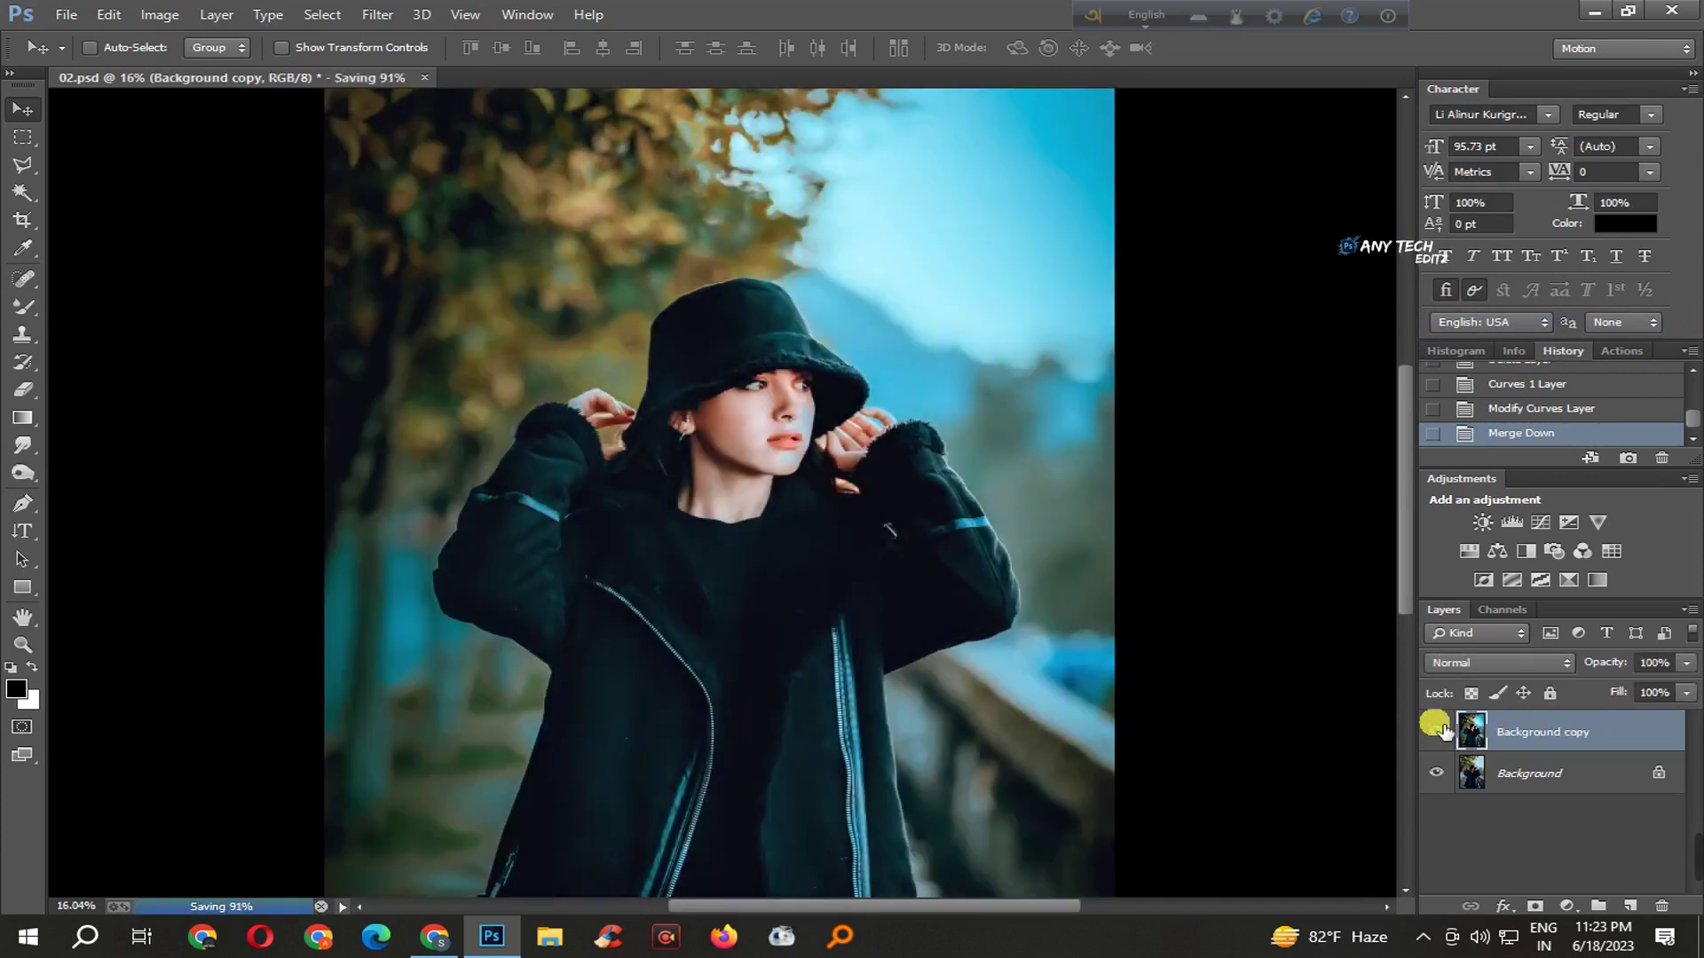
pyautogui.click(1436, 732)
pyautogui.hotkey('ctrl', 's')
pyautogui.scroll(-4, 837, 540)
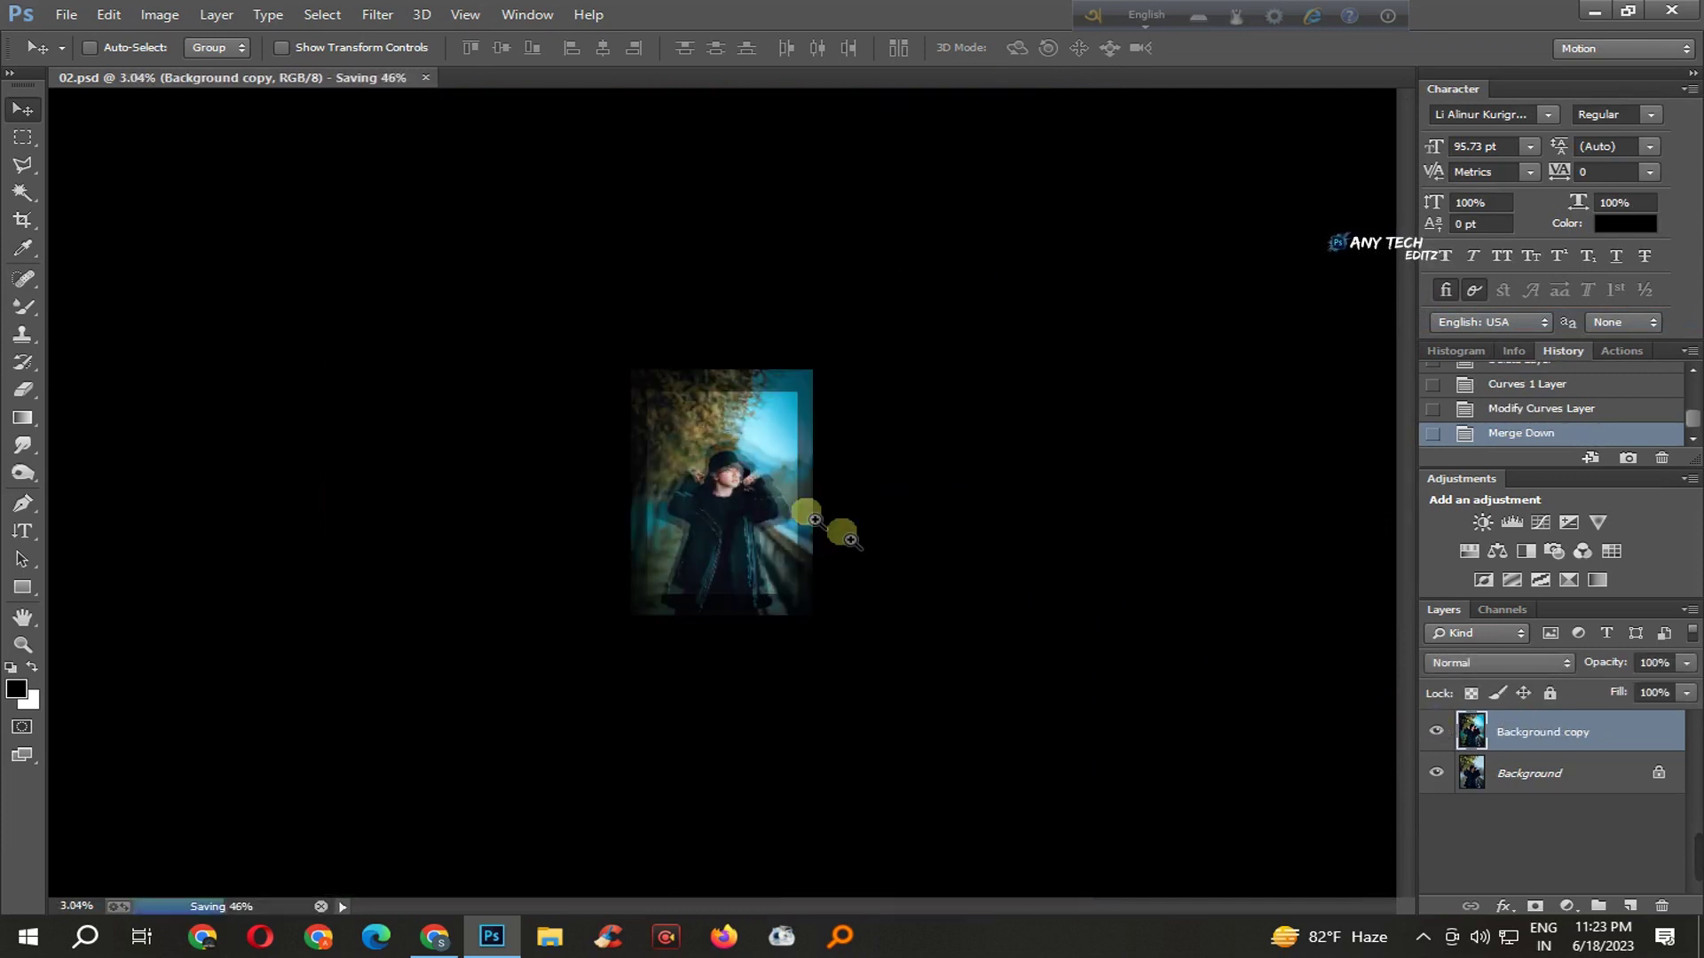
pyautogui.scroll(2, 859, 517)
pyautogui.scroll(2, 779, 422)
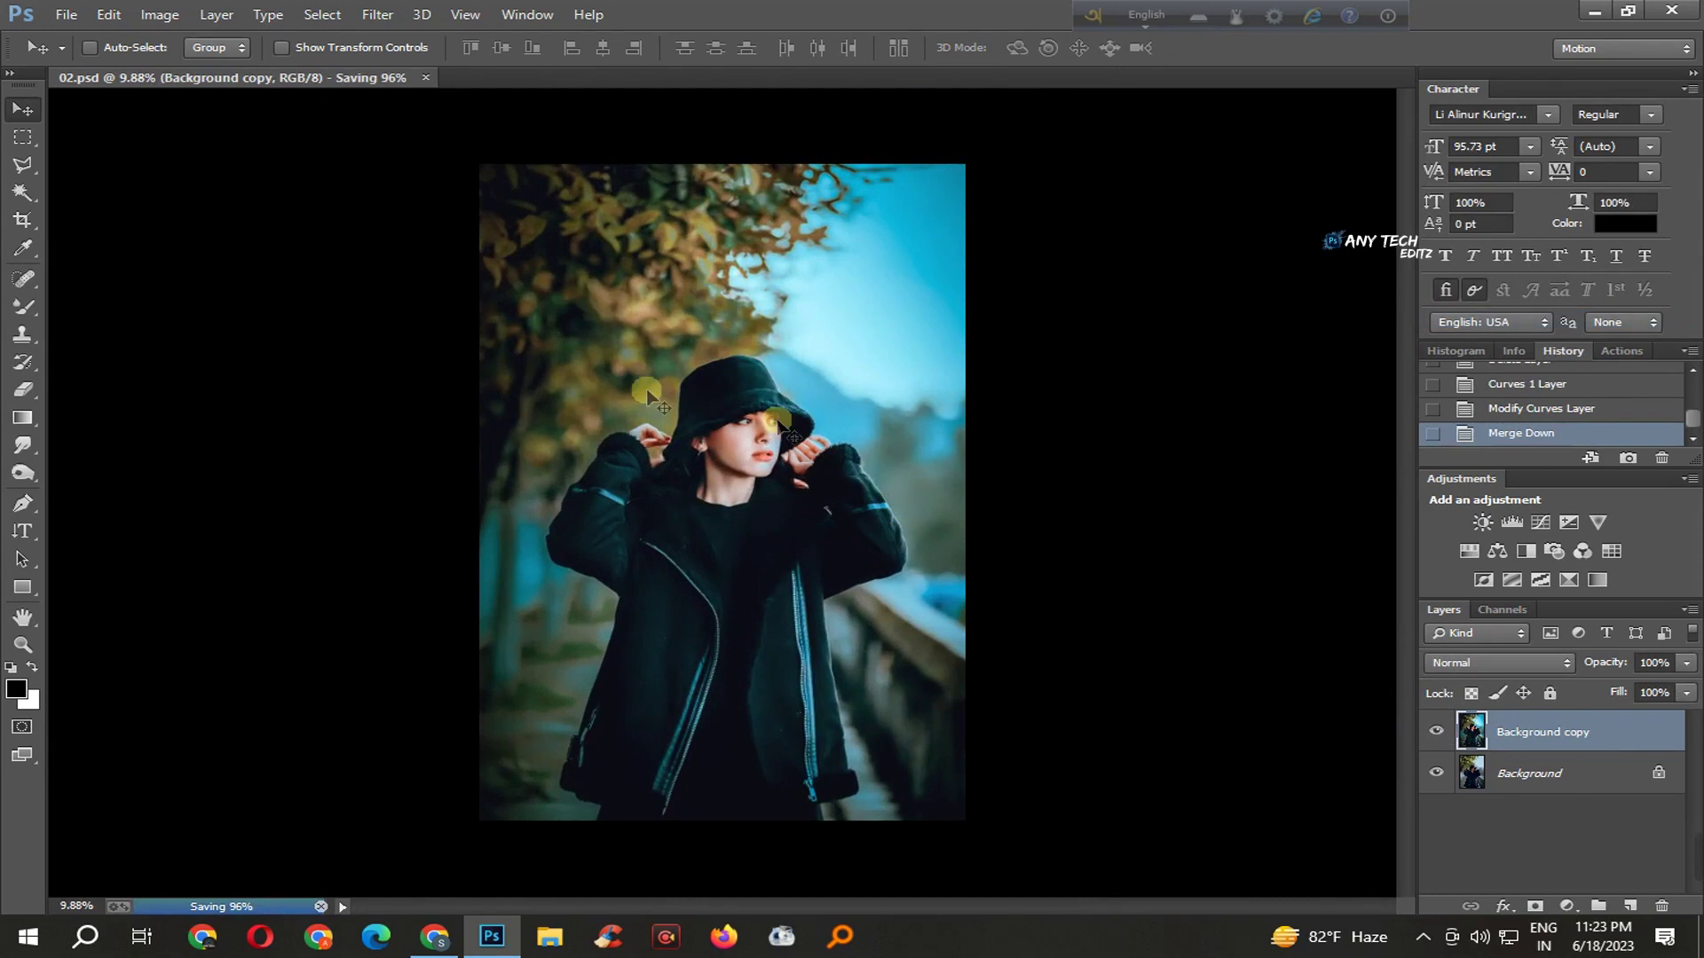
# - Pick the Quick Selection Tool and try a first selection over hat and face, then clear it
pyautogui.click(18, 199)
pyautogui.click(114, 209)
pyautogui.click(18, 200)
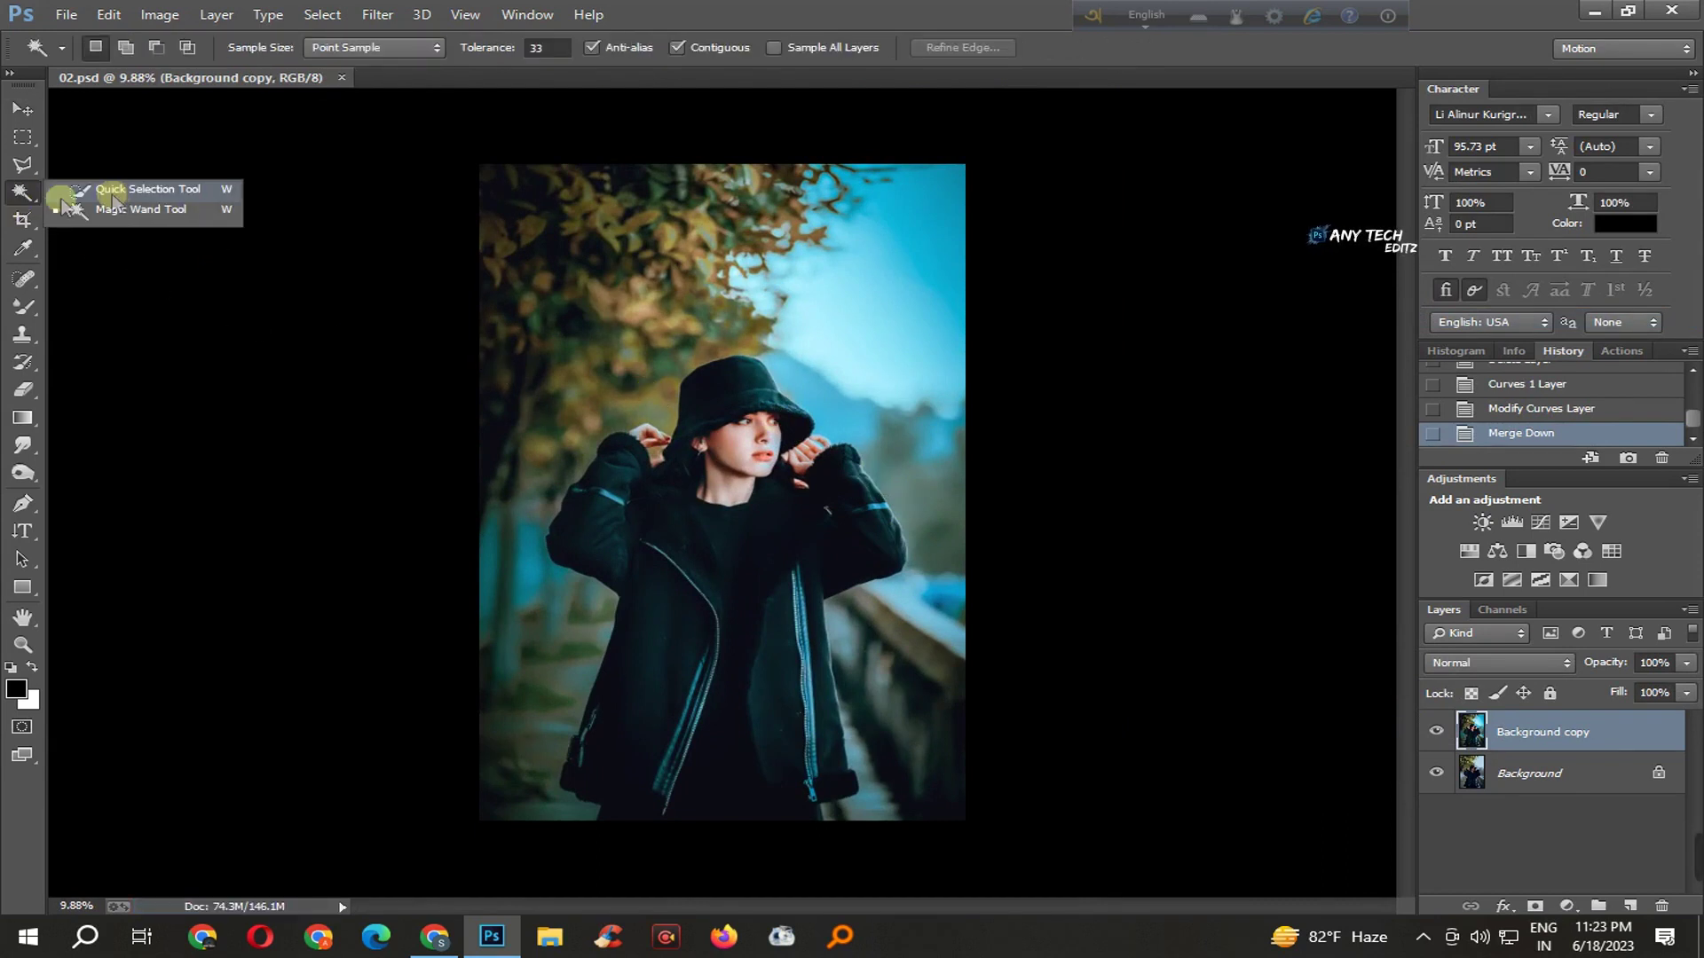
pyautogui.click(114, 193)
pyautogui.scroll(5, 675, 443)
pyautogui.click(885, 299)
pyautogui.moveTo(924, 334)
pyautogui.mouseDown()
pyautogui.moveTo(1103, 410)
pyautogui.moveTo(868, 586)
pyautogui.moveTo(710, 641)
pyautogui.moveTo(647, 491)
pyautogui.moveTo(582, 598)
pyautogui.moveTo(639, 497)
pyautogui.mouseUp()
pyautogui.hotkey('ctrl', 'd')
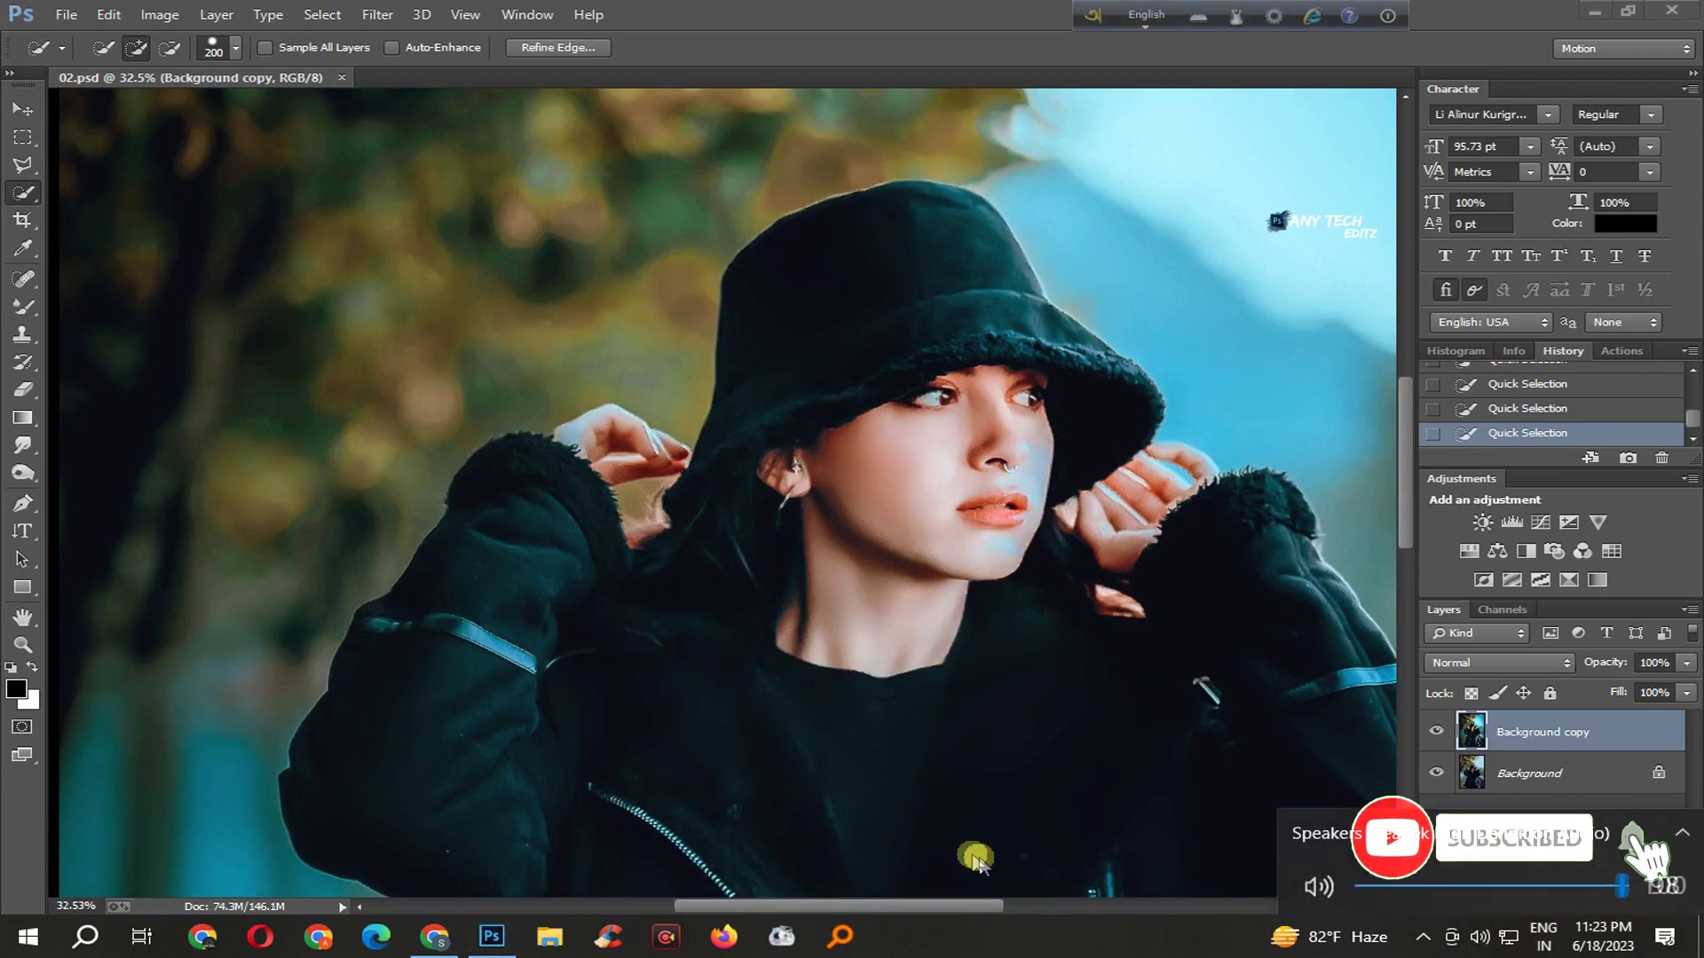
# - Quick-select the woman's figure across jacket and sleeves, then hide the Background layer
pyautogui.click(969, 734)
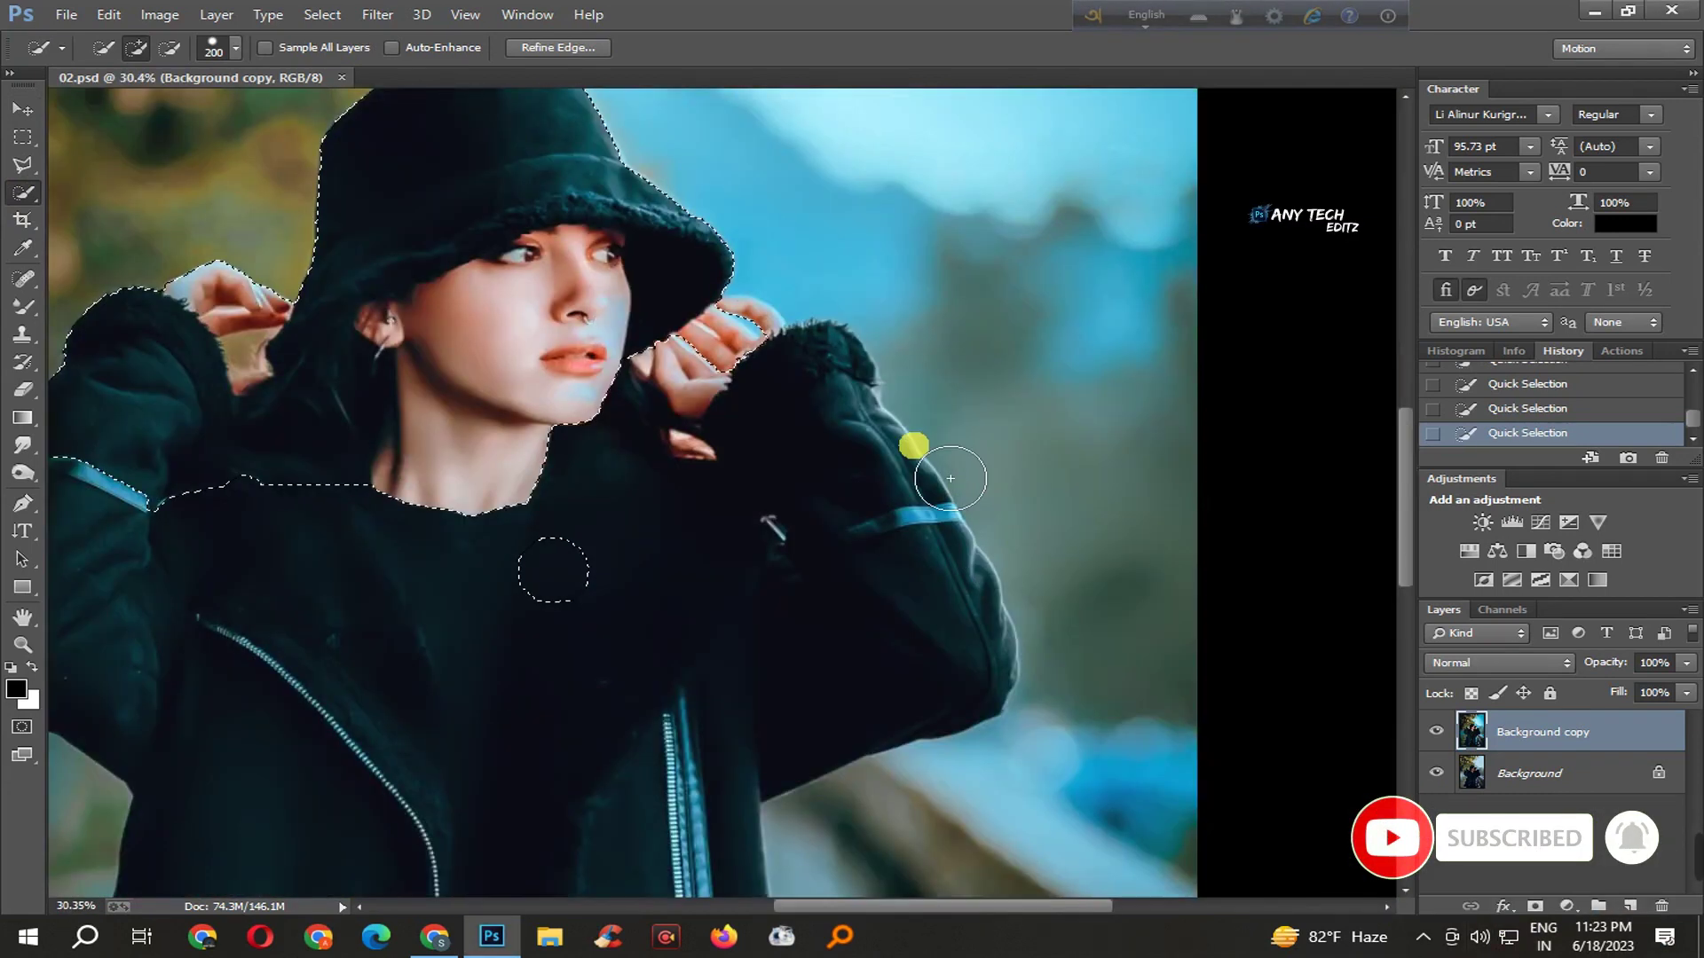
pyautogui.moveTo(923, 448)
pyautogui.mouseDown()
pyautogui.moveTo(918, 645)
pyautogui.moveTo(770, 363)
pyautogui.mouseUp()
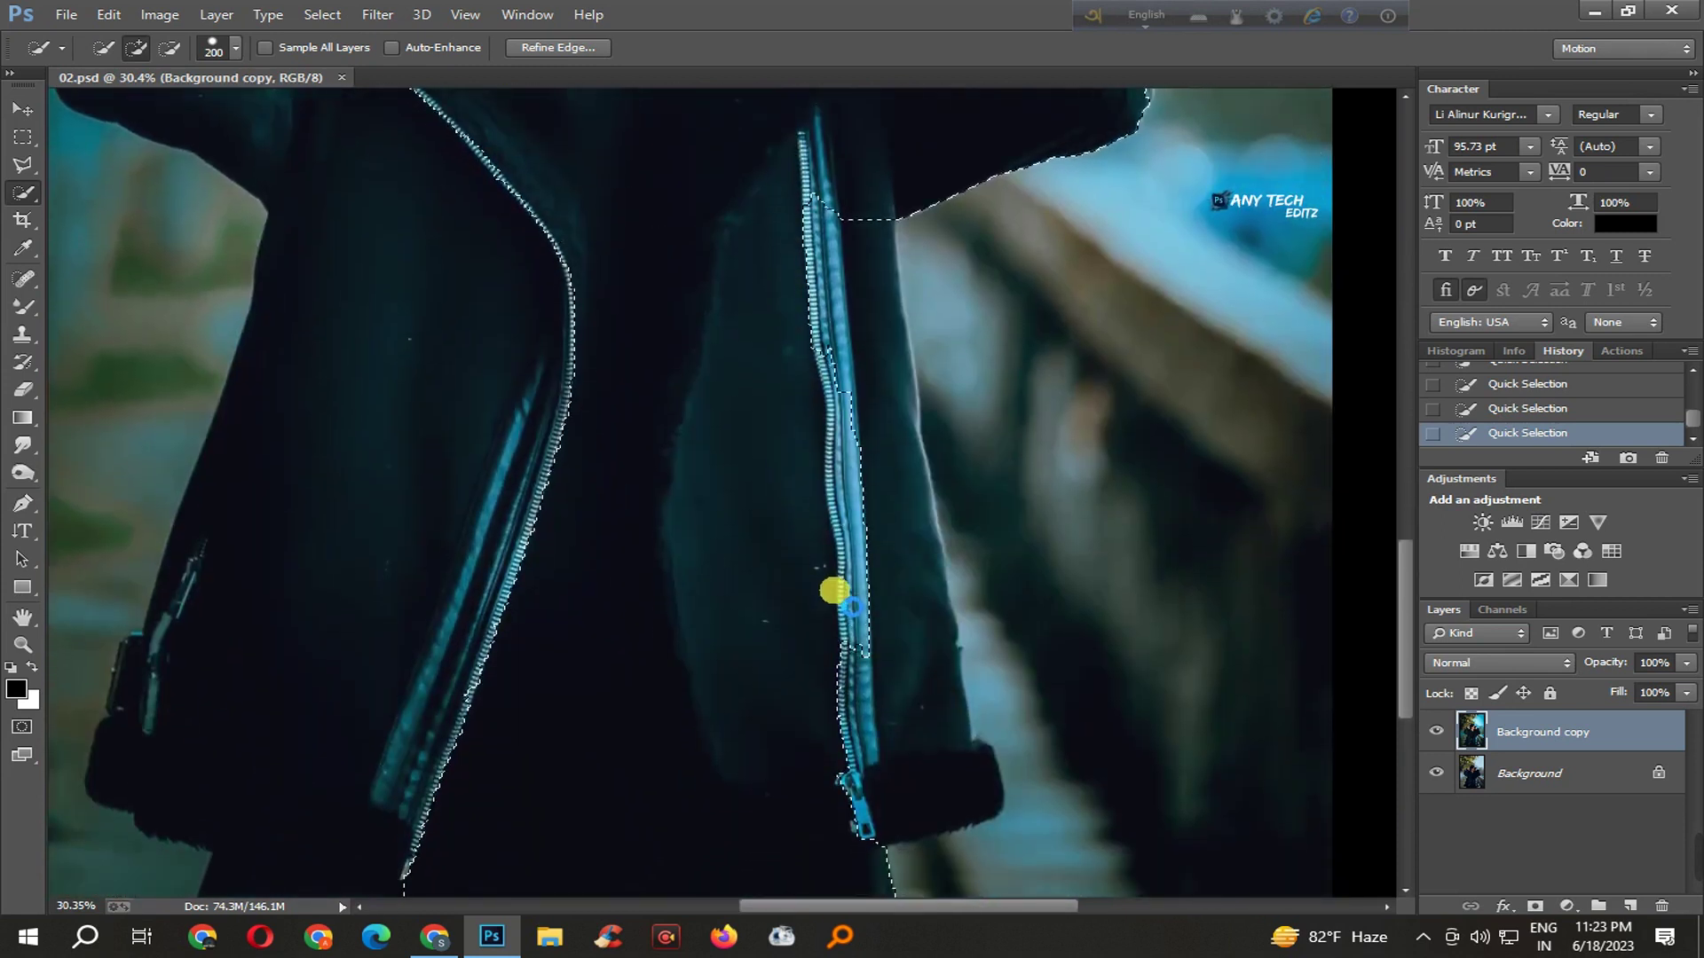
pyautogui.moveTo(852, 607); pyautogui.dragTo(944, 709)
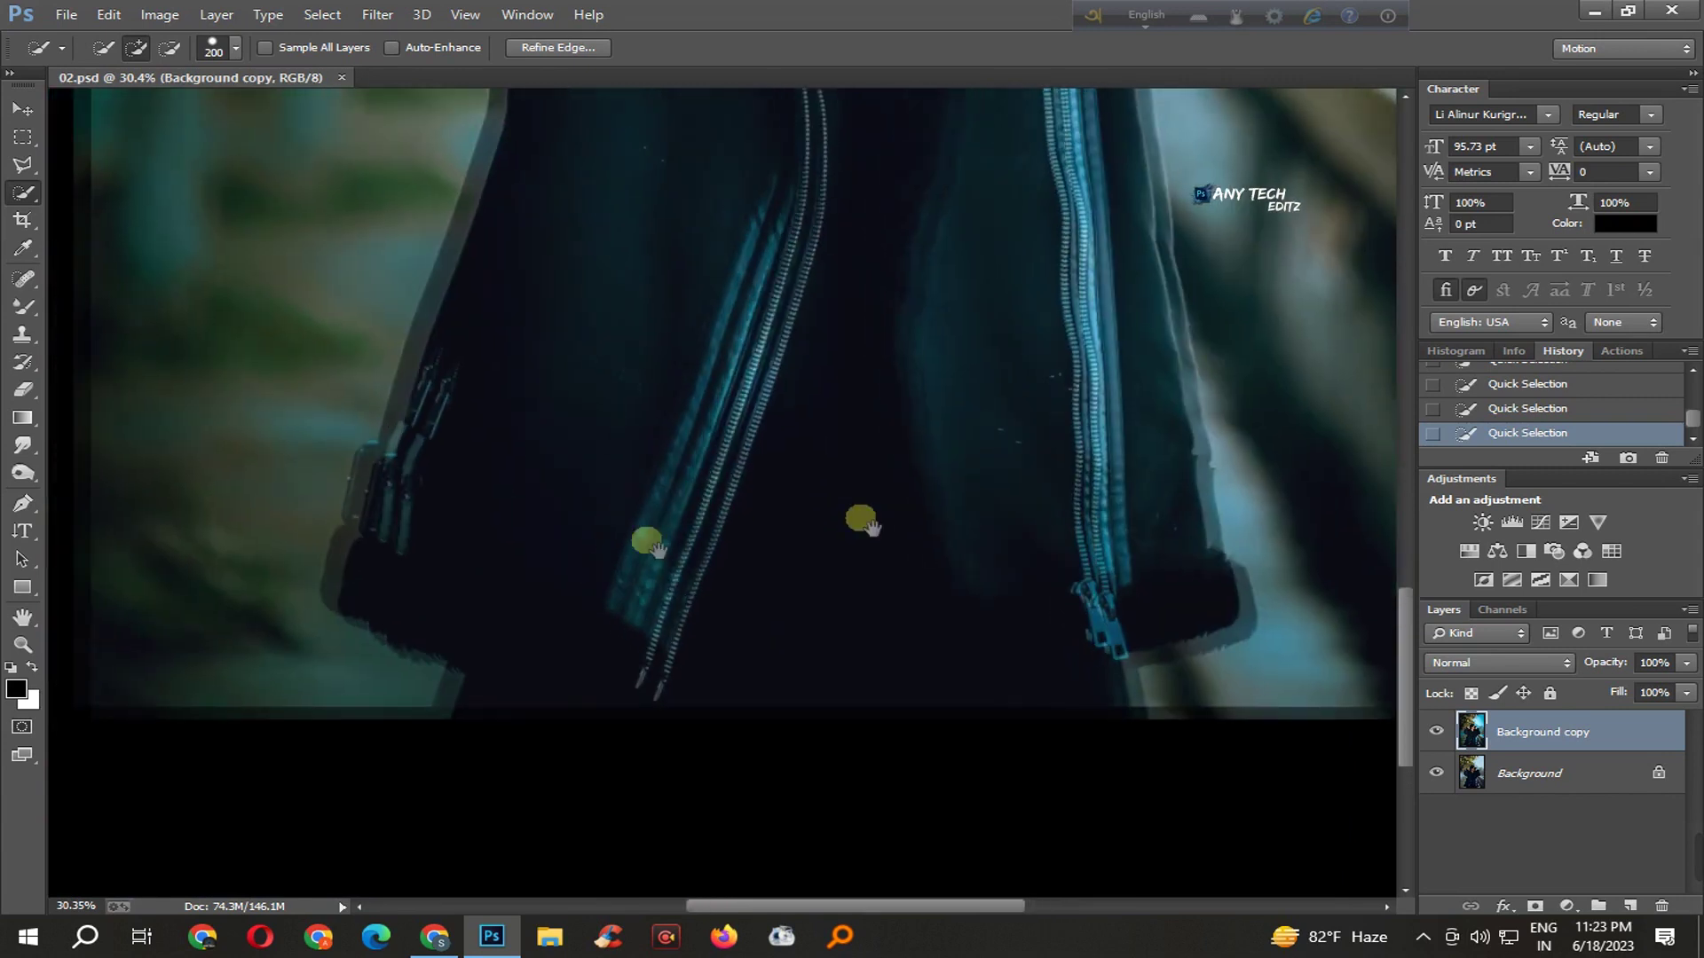
pyautogui.moveTo(926, 694); pyautogui.dragTo(536, 750)
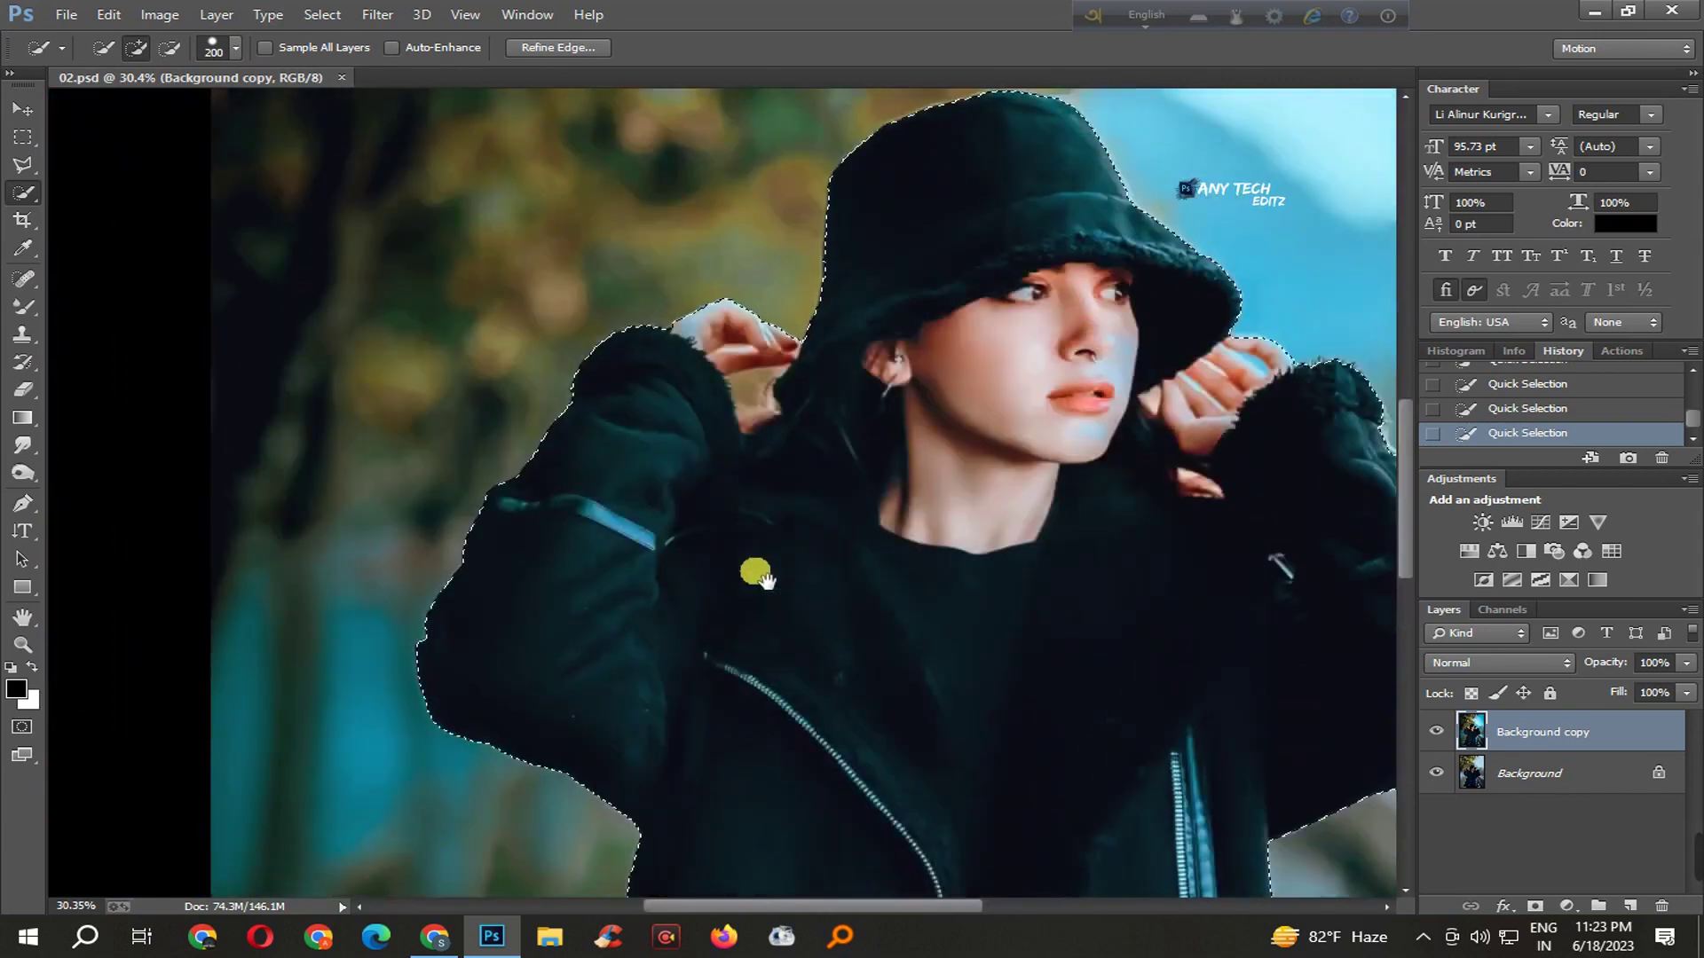
pyautogui.hotkey('ctrl', '0')
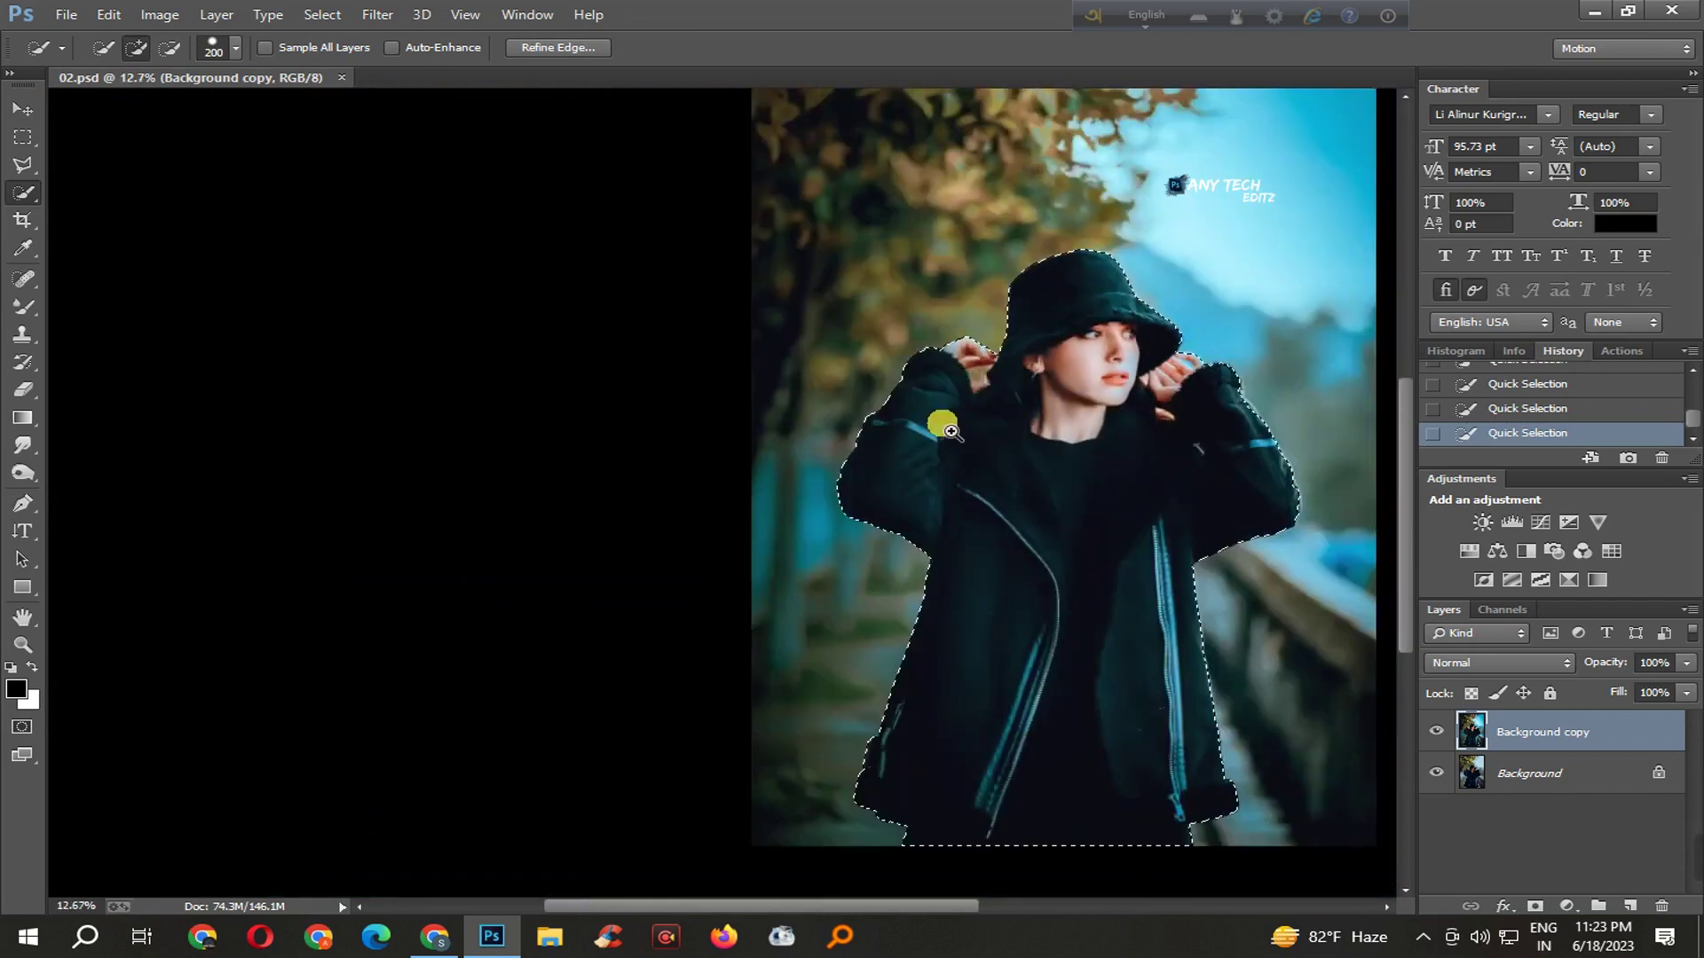
pyautogui.click(1435, 770)
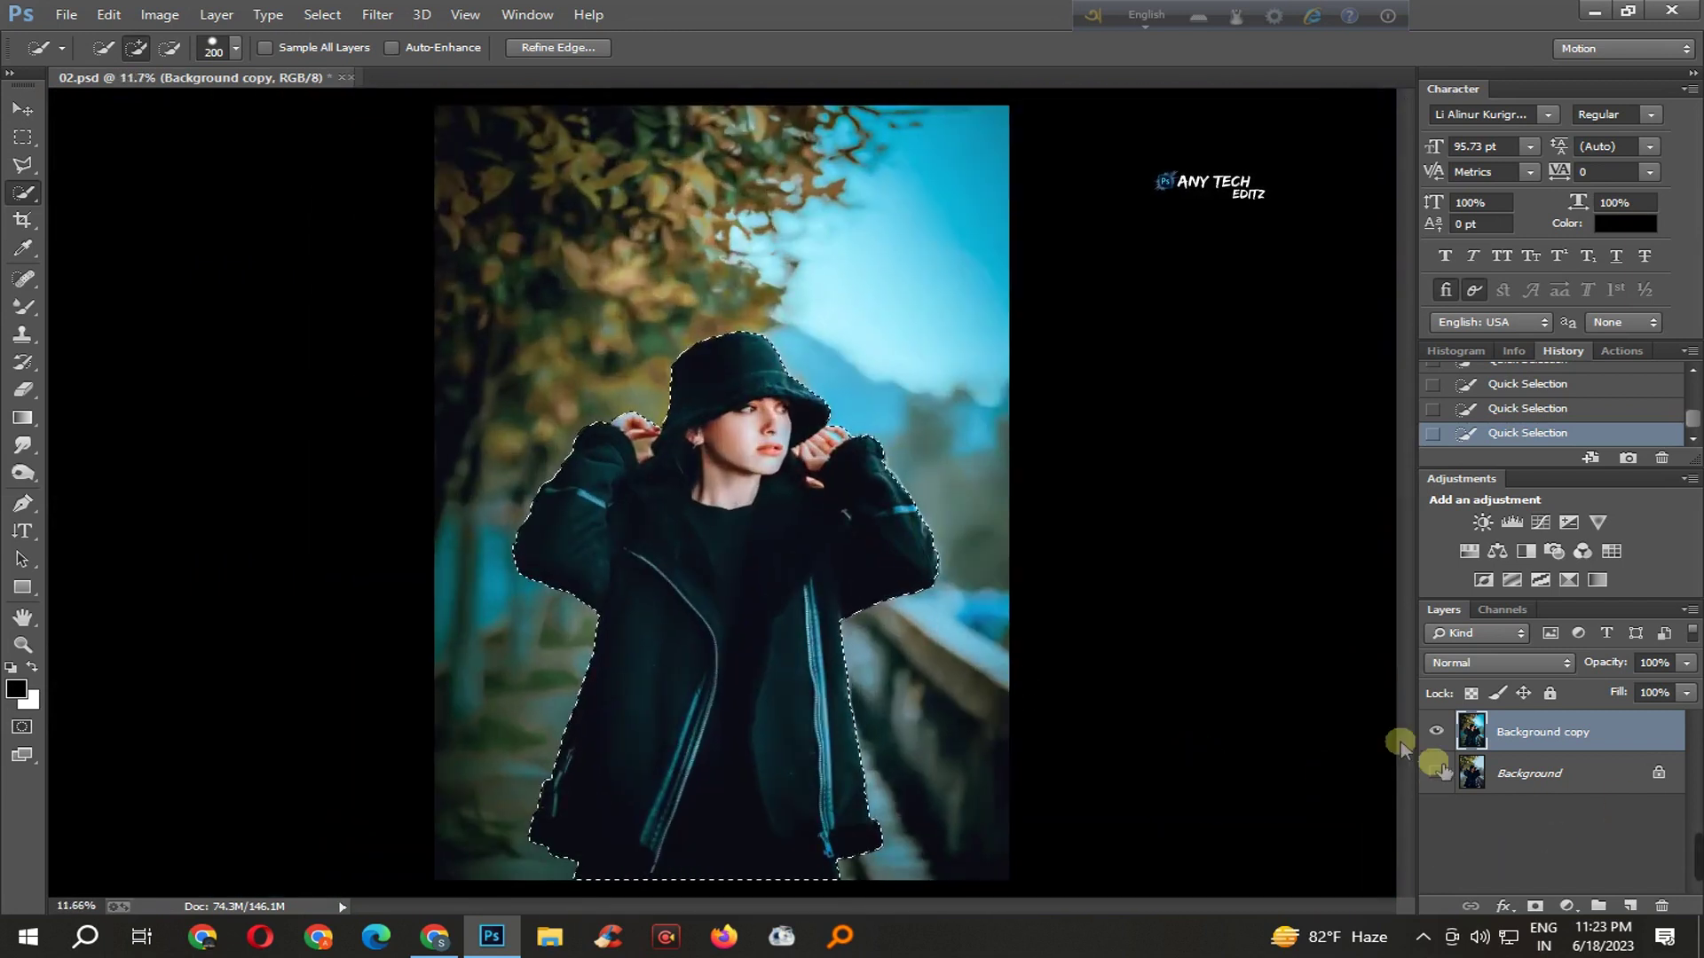
# - Refine the selection edge around the hair and hood with a 2.2 px feather
pyautogui.click(547, 50)
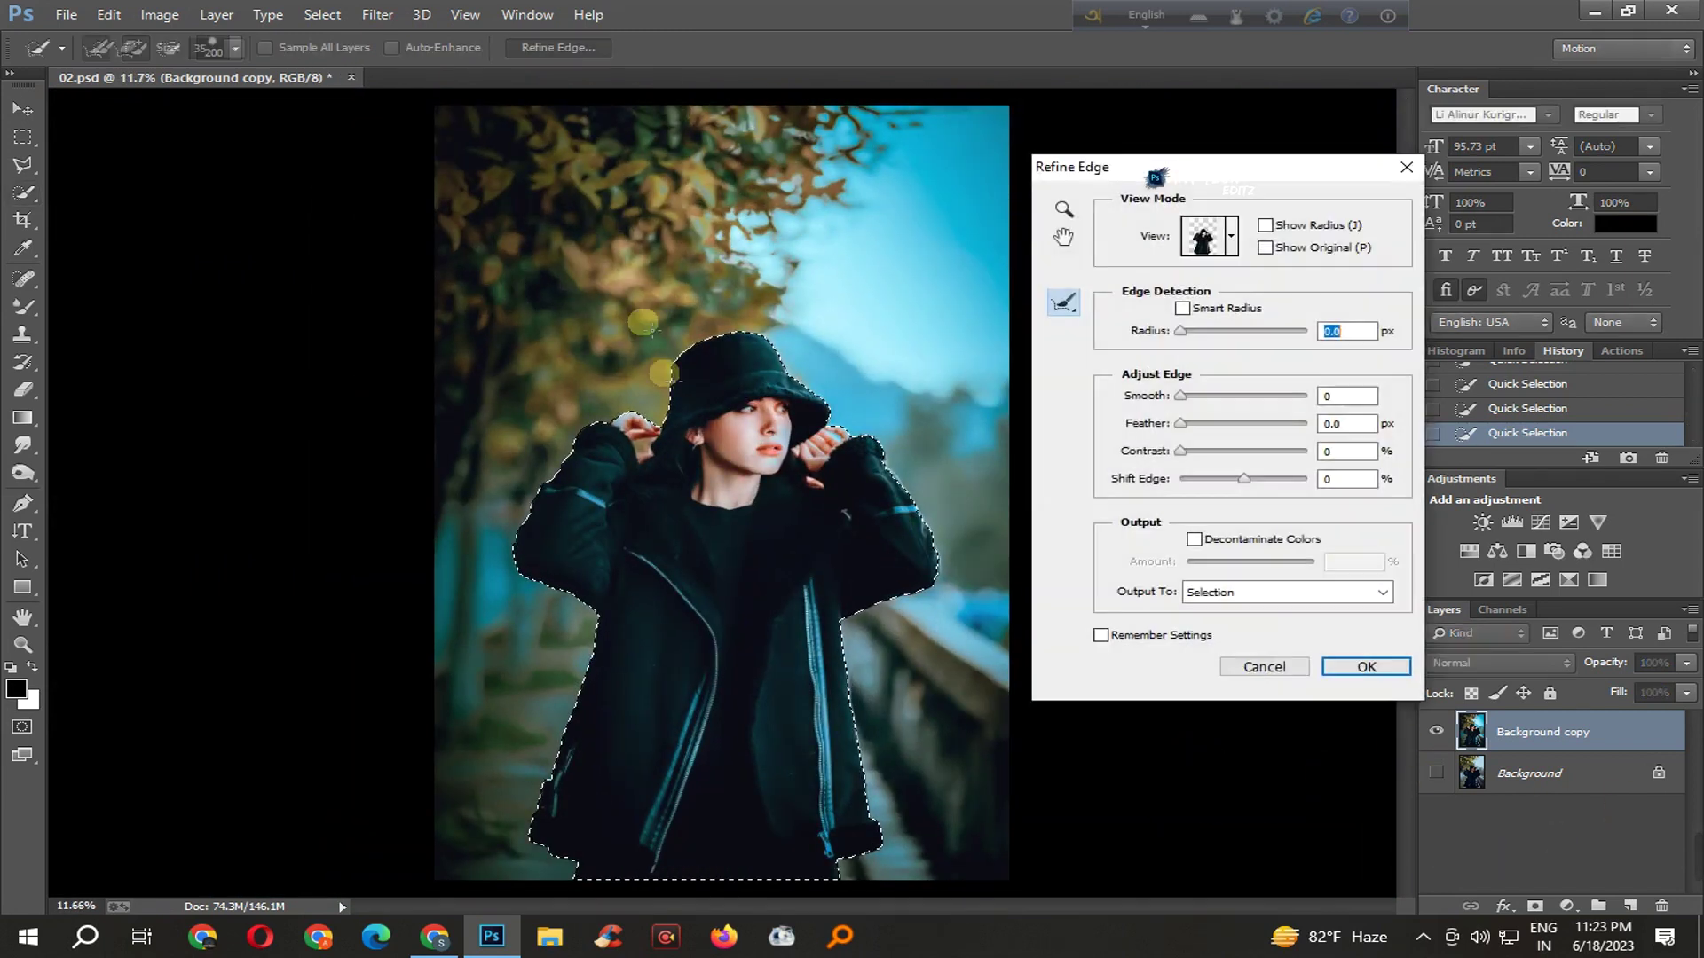
pyautogui.scroll(5, 845, 504)
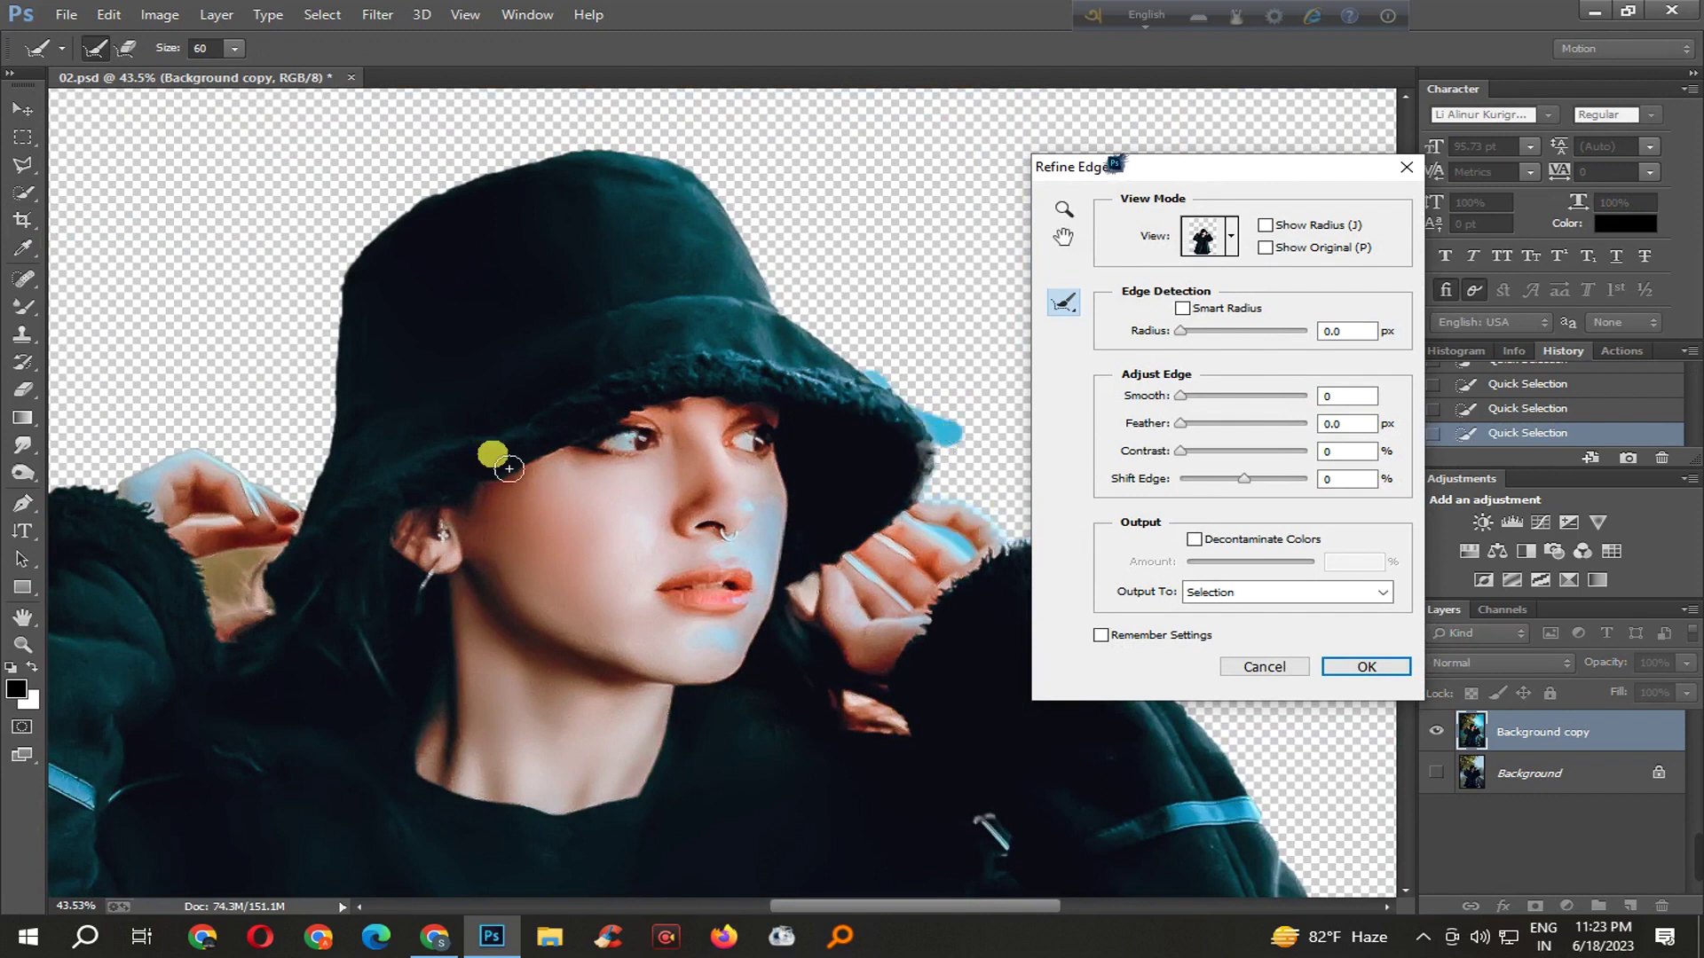
pyautogui.moveTo(312, 535); pyautogui.dragTo(327, 455)
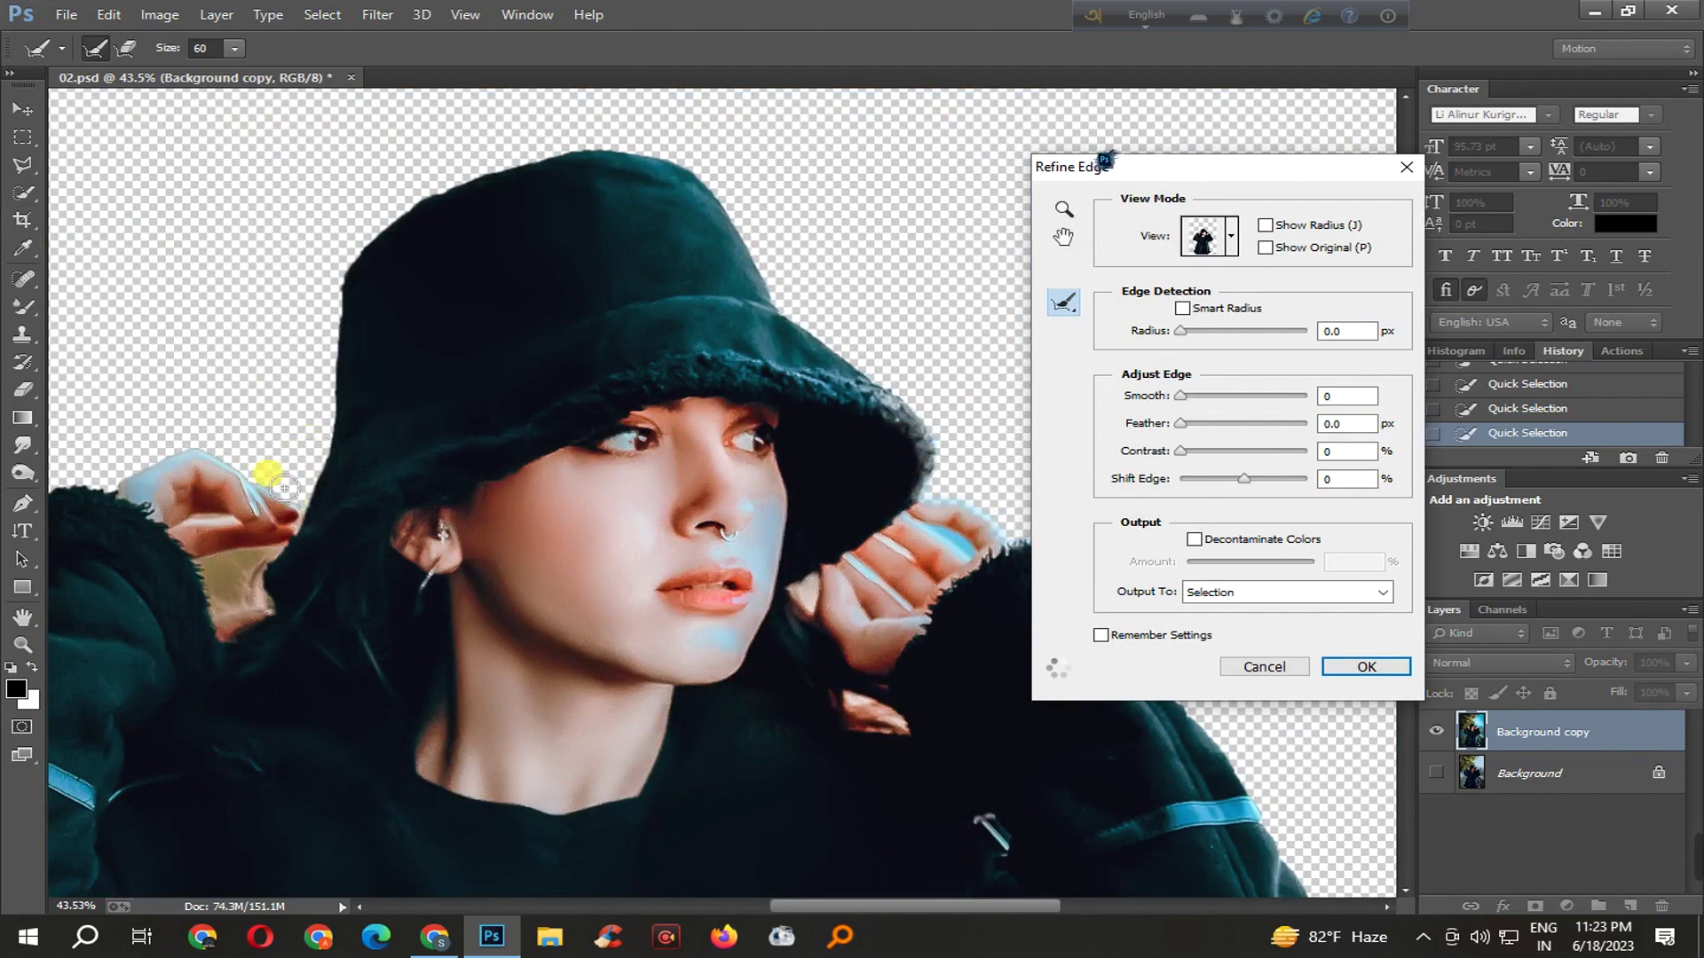
pyautogui.moveTo(124, 470); pyautogui.dragTo(504, 504)
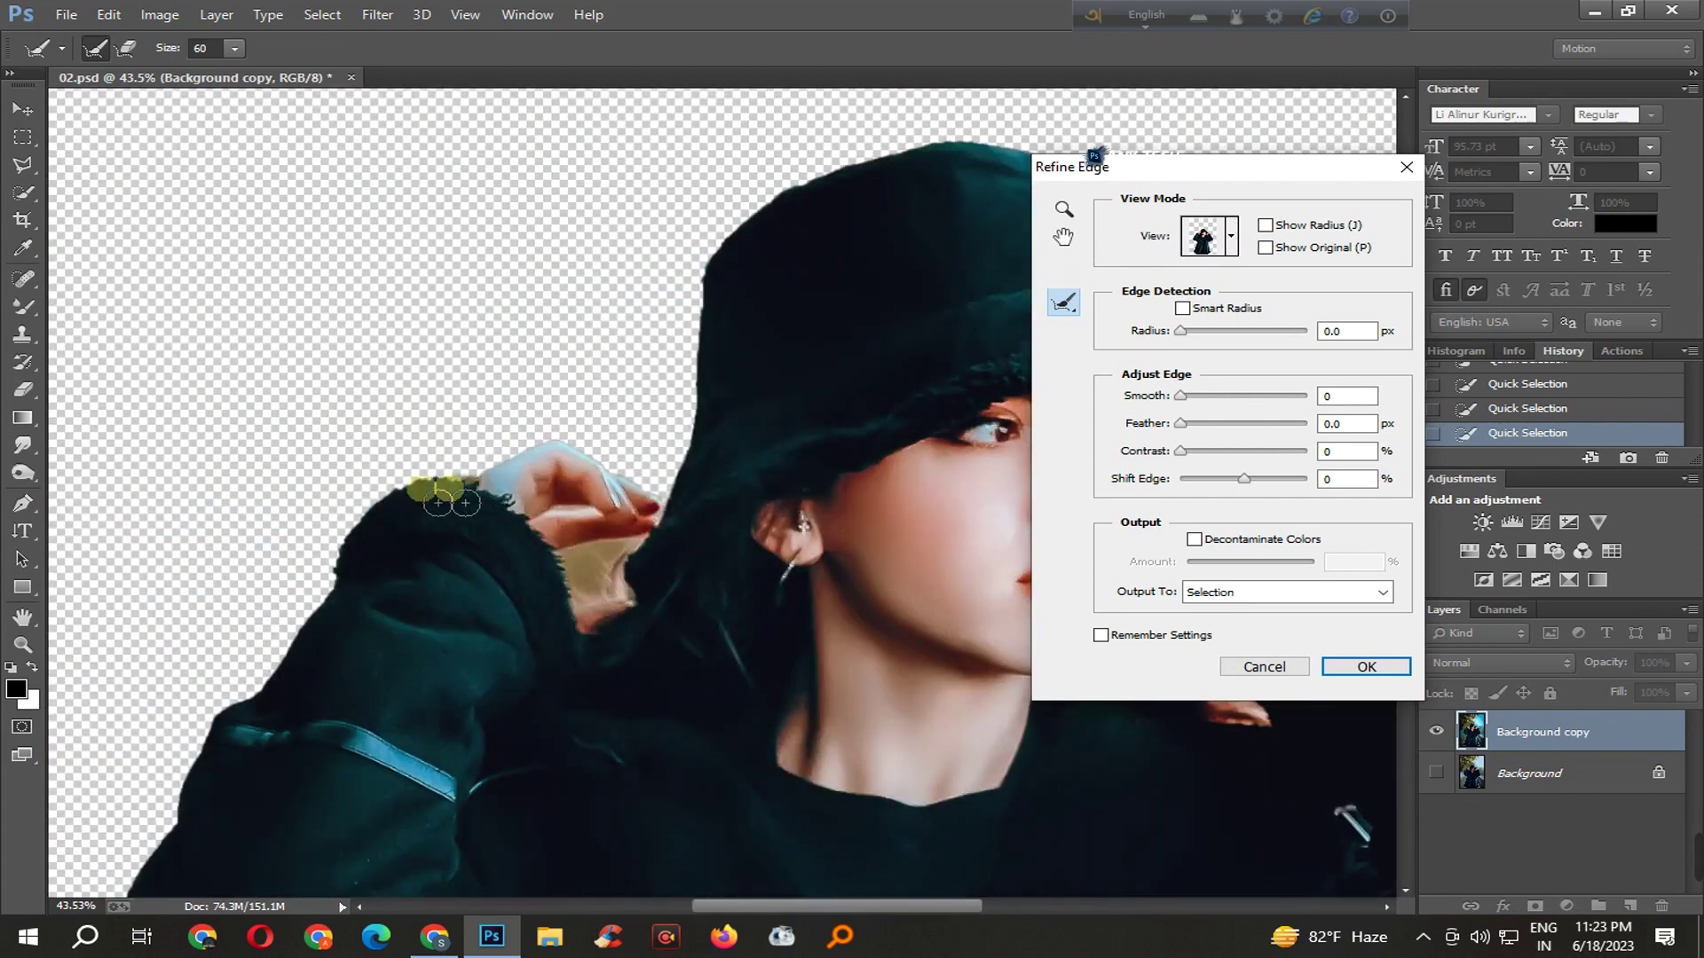
pyautogui.moveTo(337, 585); pyautogui.dragTo(353, 600)
pyautogui.moveTo(1200, 420); pyautogui.dragTo(1200, 428)
pyautogui.scroll(-2, 931, 475)
pyautogui.scroll(-1, 931, 476)
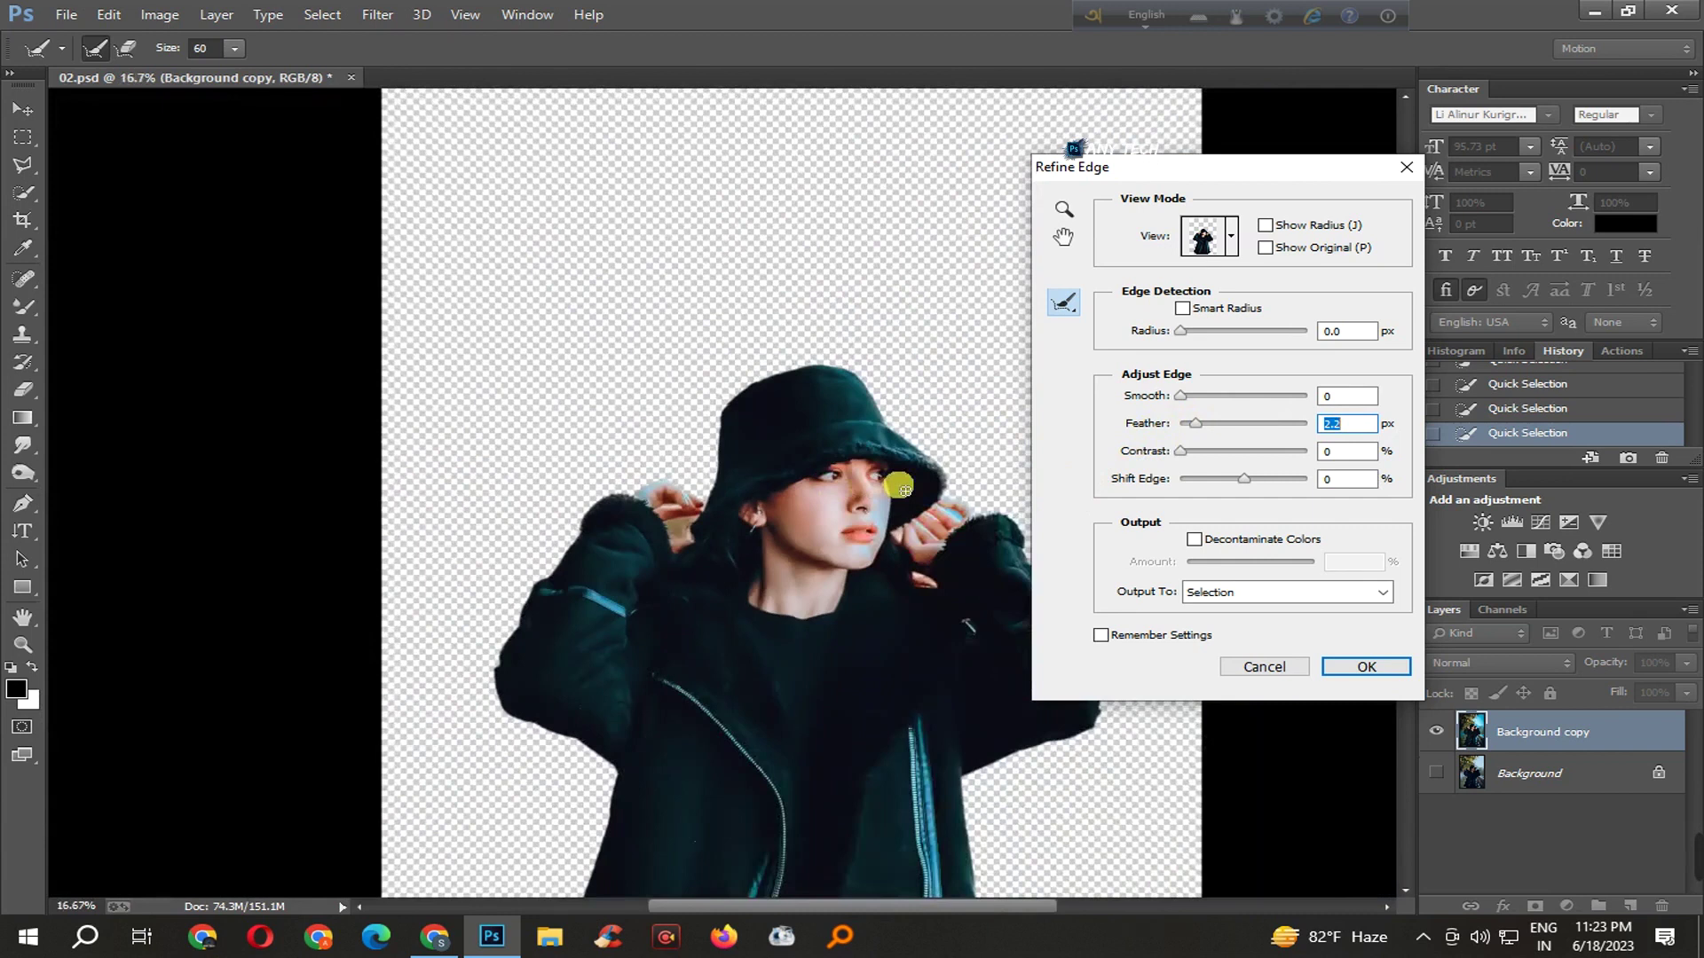
pyautogui.scroll(-1, 941, 676)
pyautogui.press('Return')
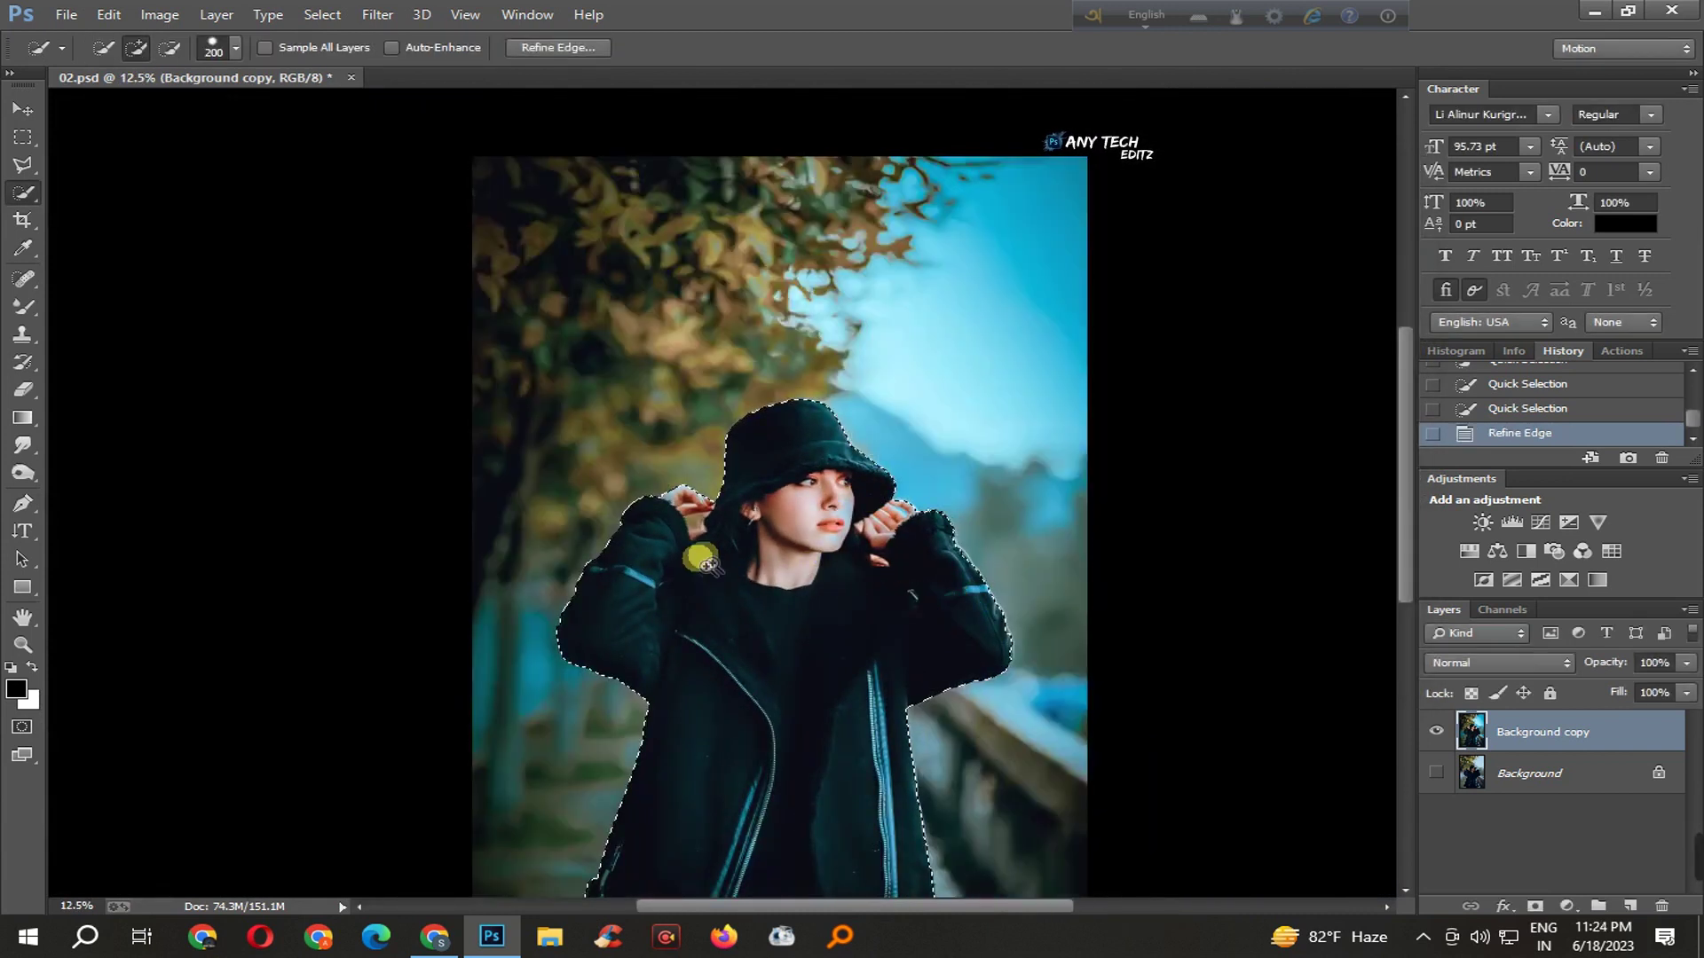
pyautogui.scroll(4, 705, 564)
# - With the Polygonal Lasso, add the gaps beside and around her raised hands to the selection
pyautogui.rightClick(23, 165)
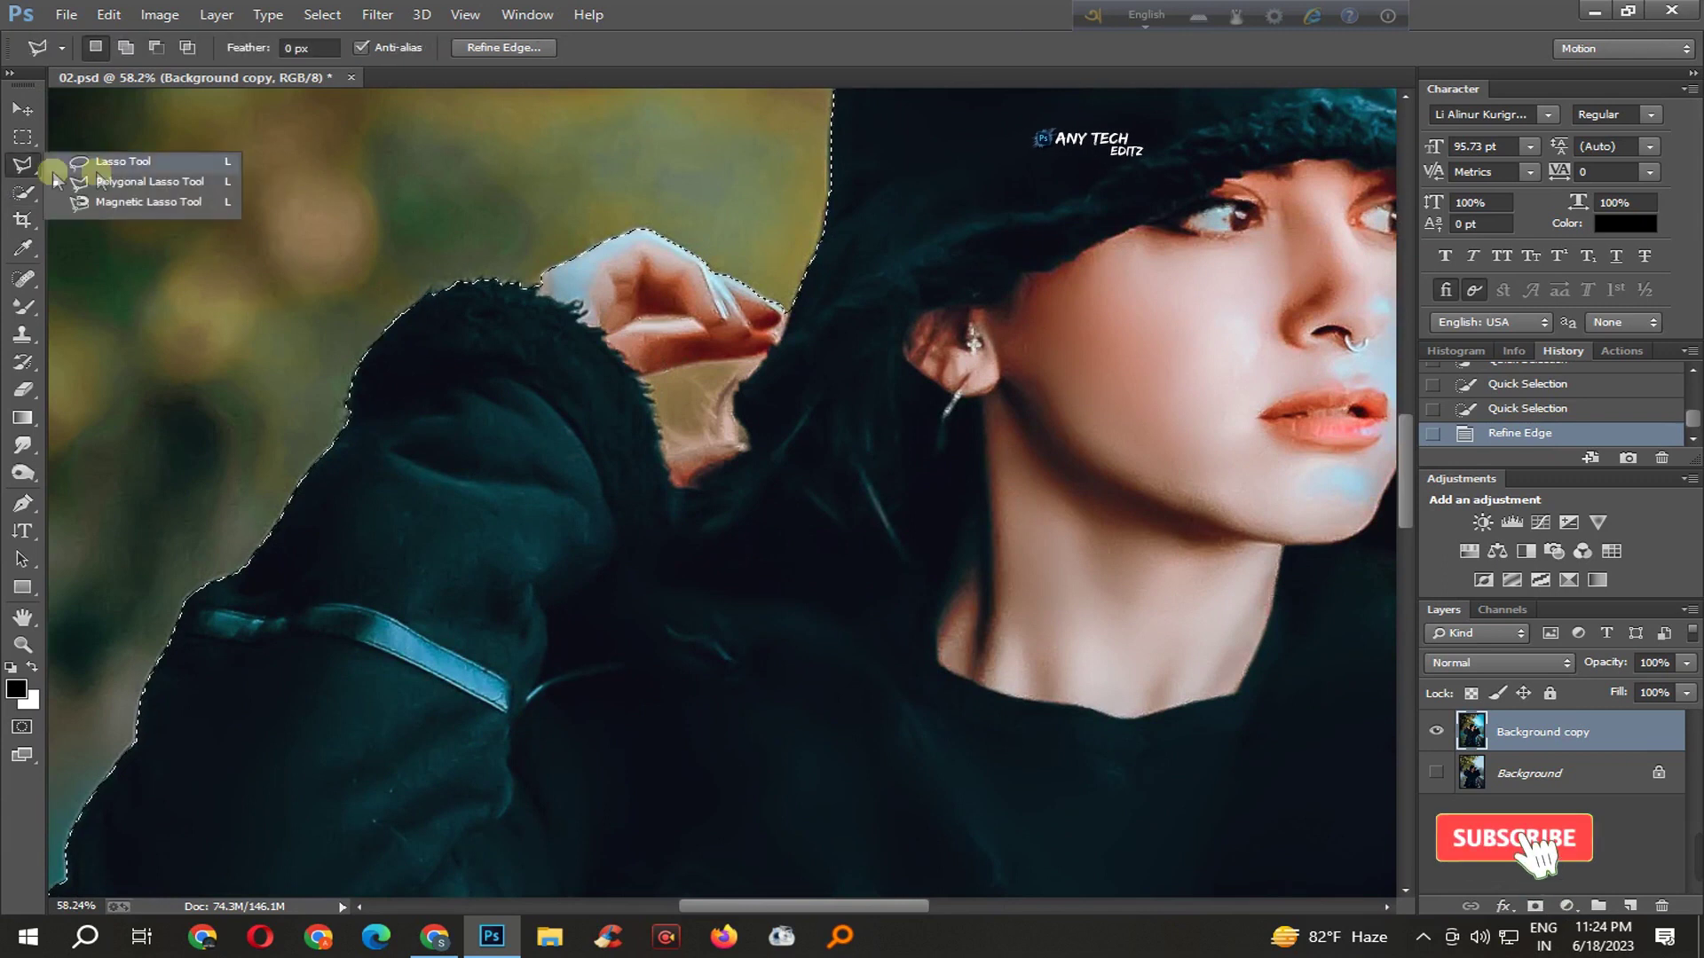
pyautogui.click(106, 183)
pyautogui.scroll(3, 723, 379)
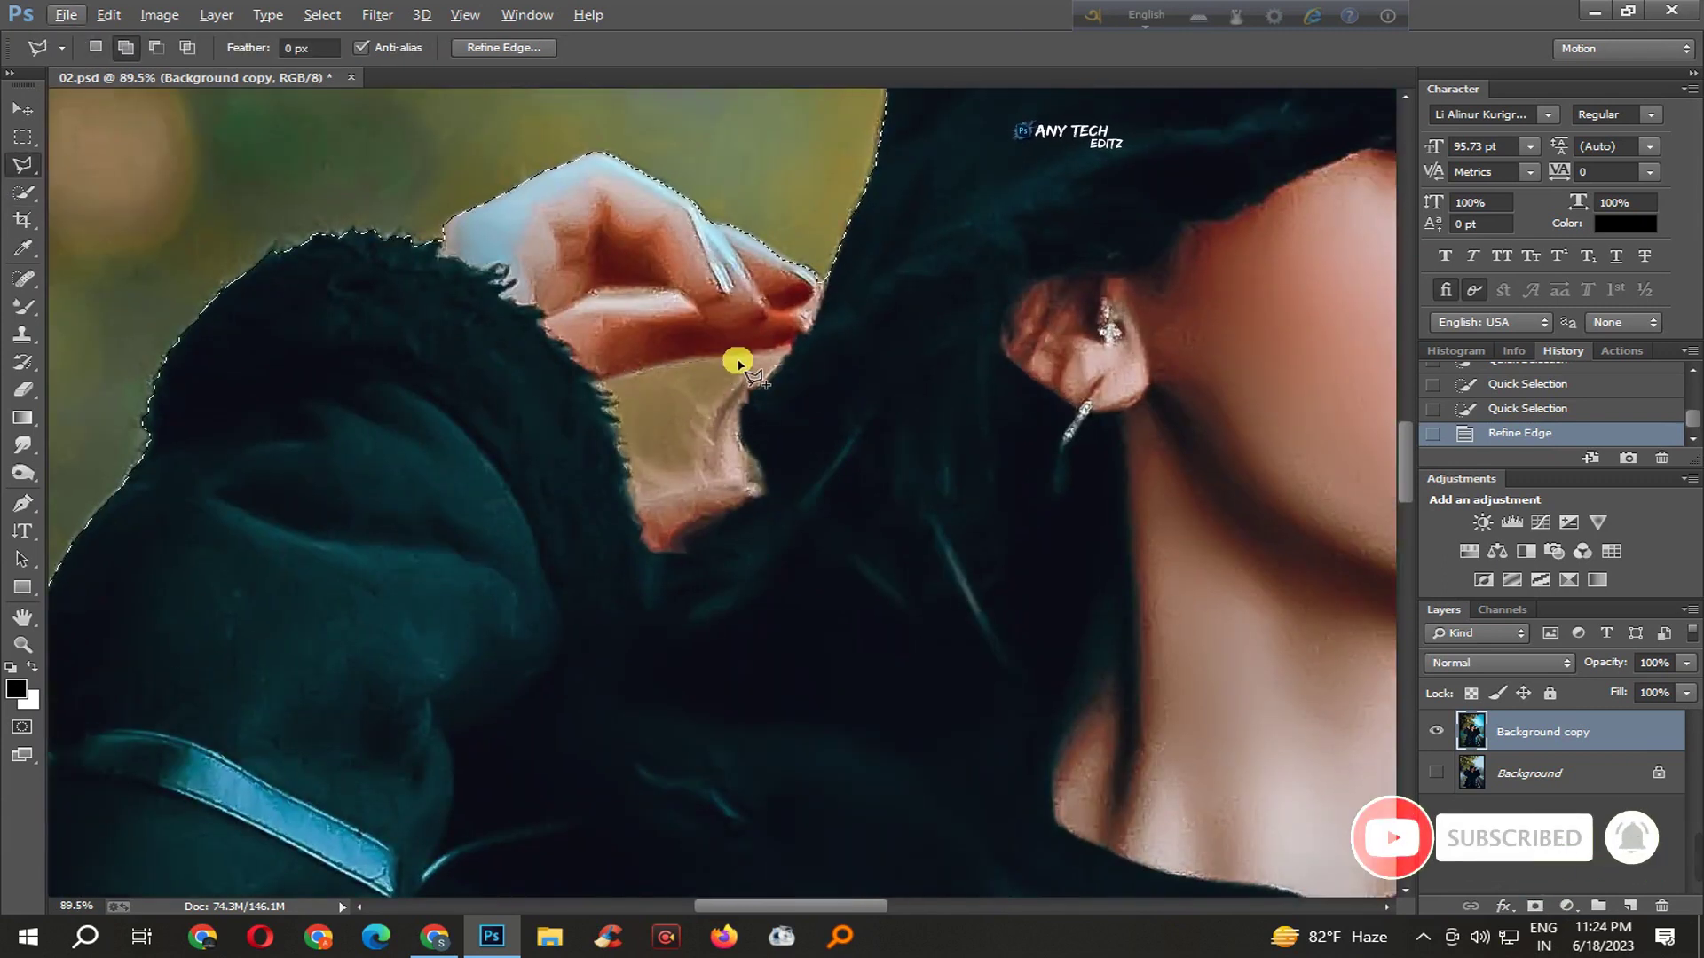
pyautogui.click(790, 348)
pyautogui.click(753, 432)
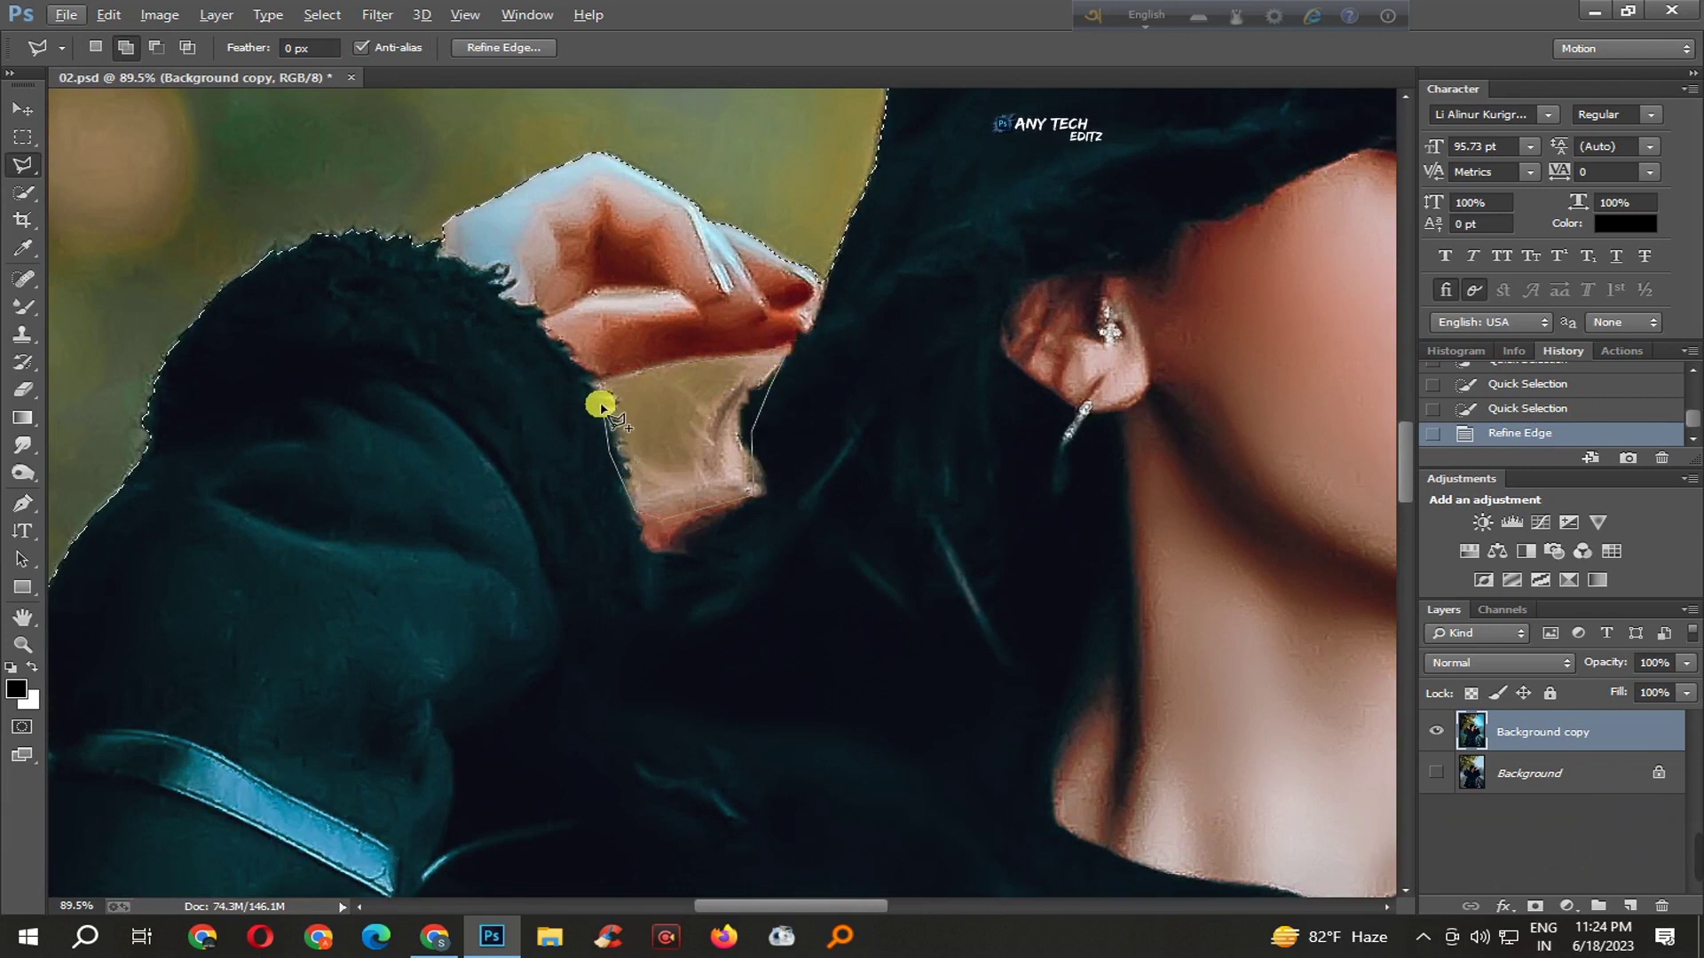
pyautogui.doubleClick(736, 371)
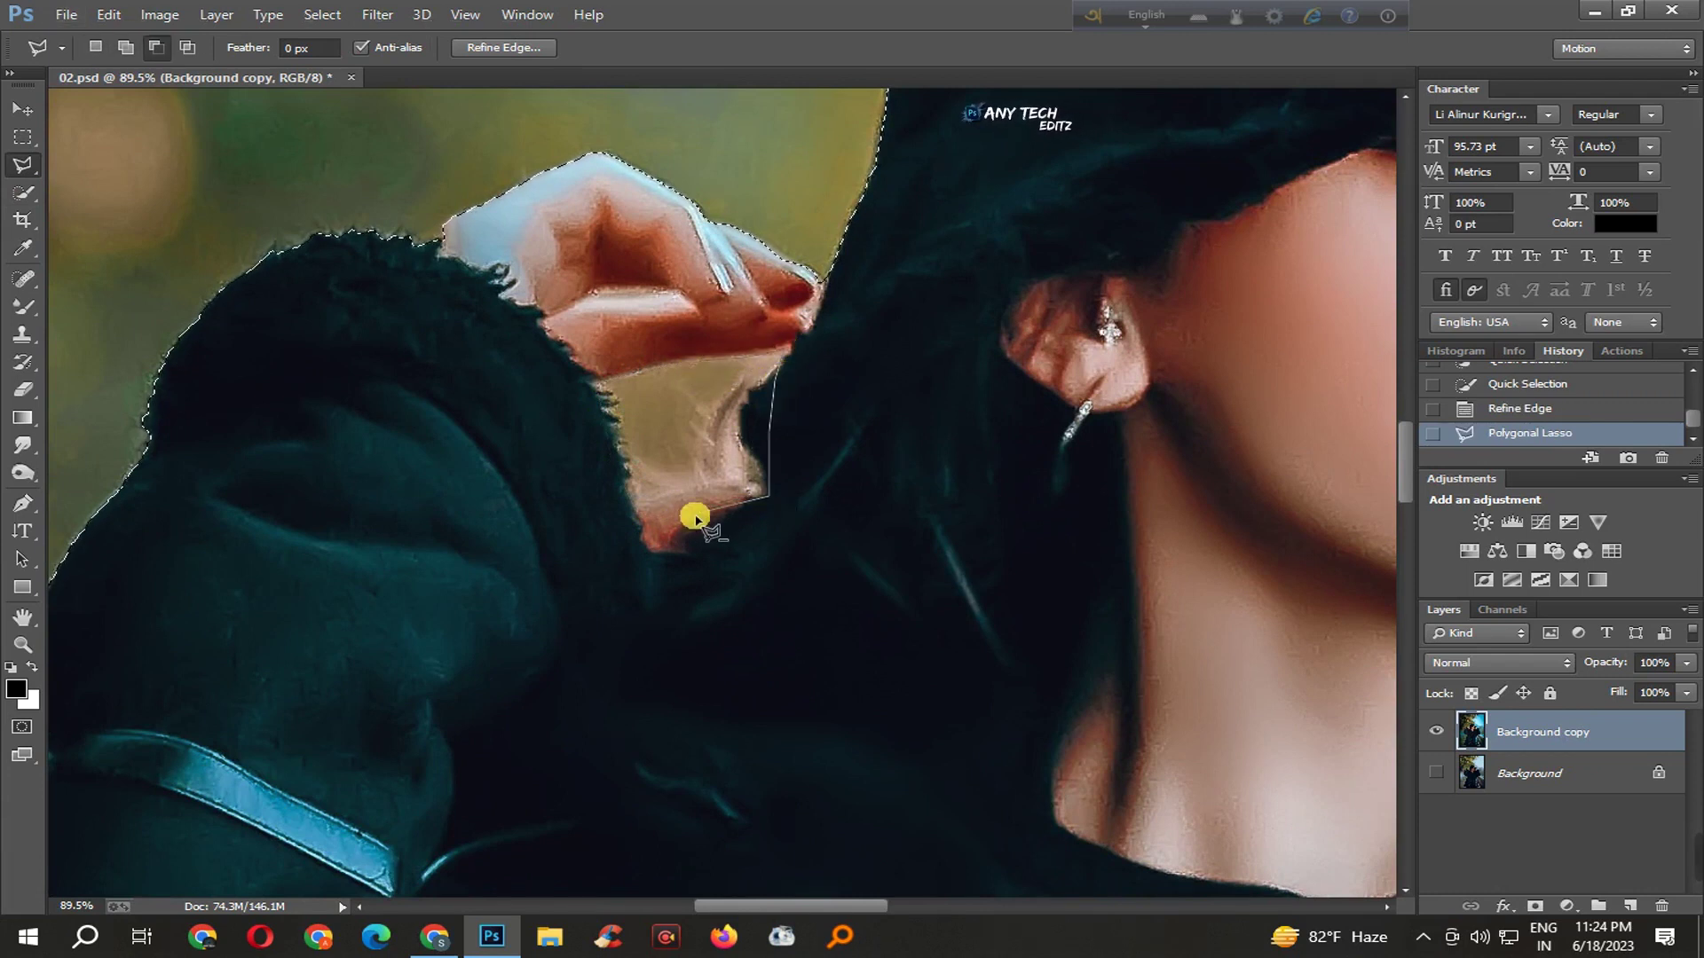
pyautogui.doubleClick(642, 368)
# - Remove the sky between her fingers, then feather the selection and copy the woman
pyautogui.scroll(-5, 780, 445)
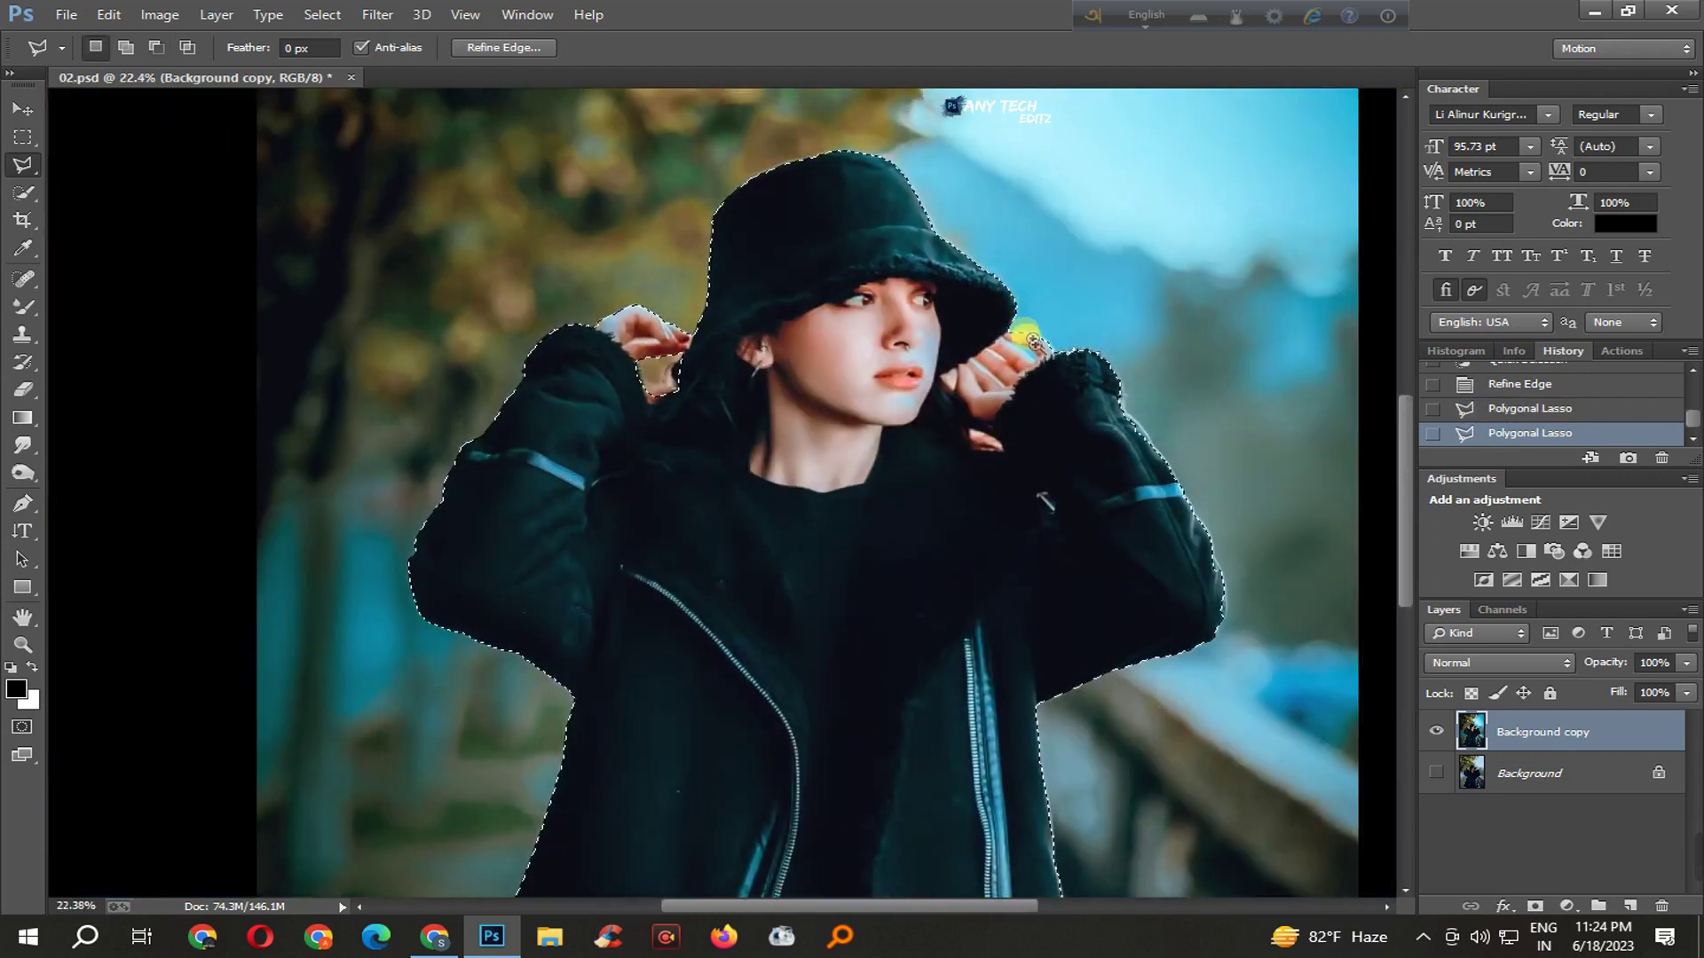
pyautogui.scroll(3, 1032, 340)
pyautogui.scroll(3, 1109, 426)
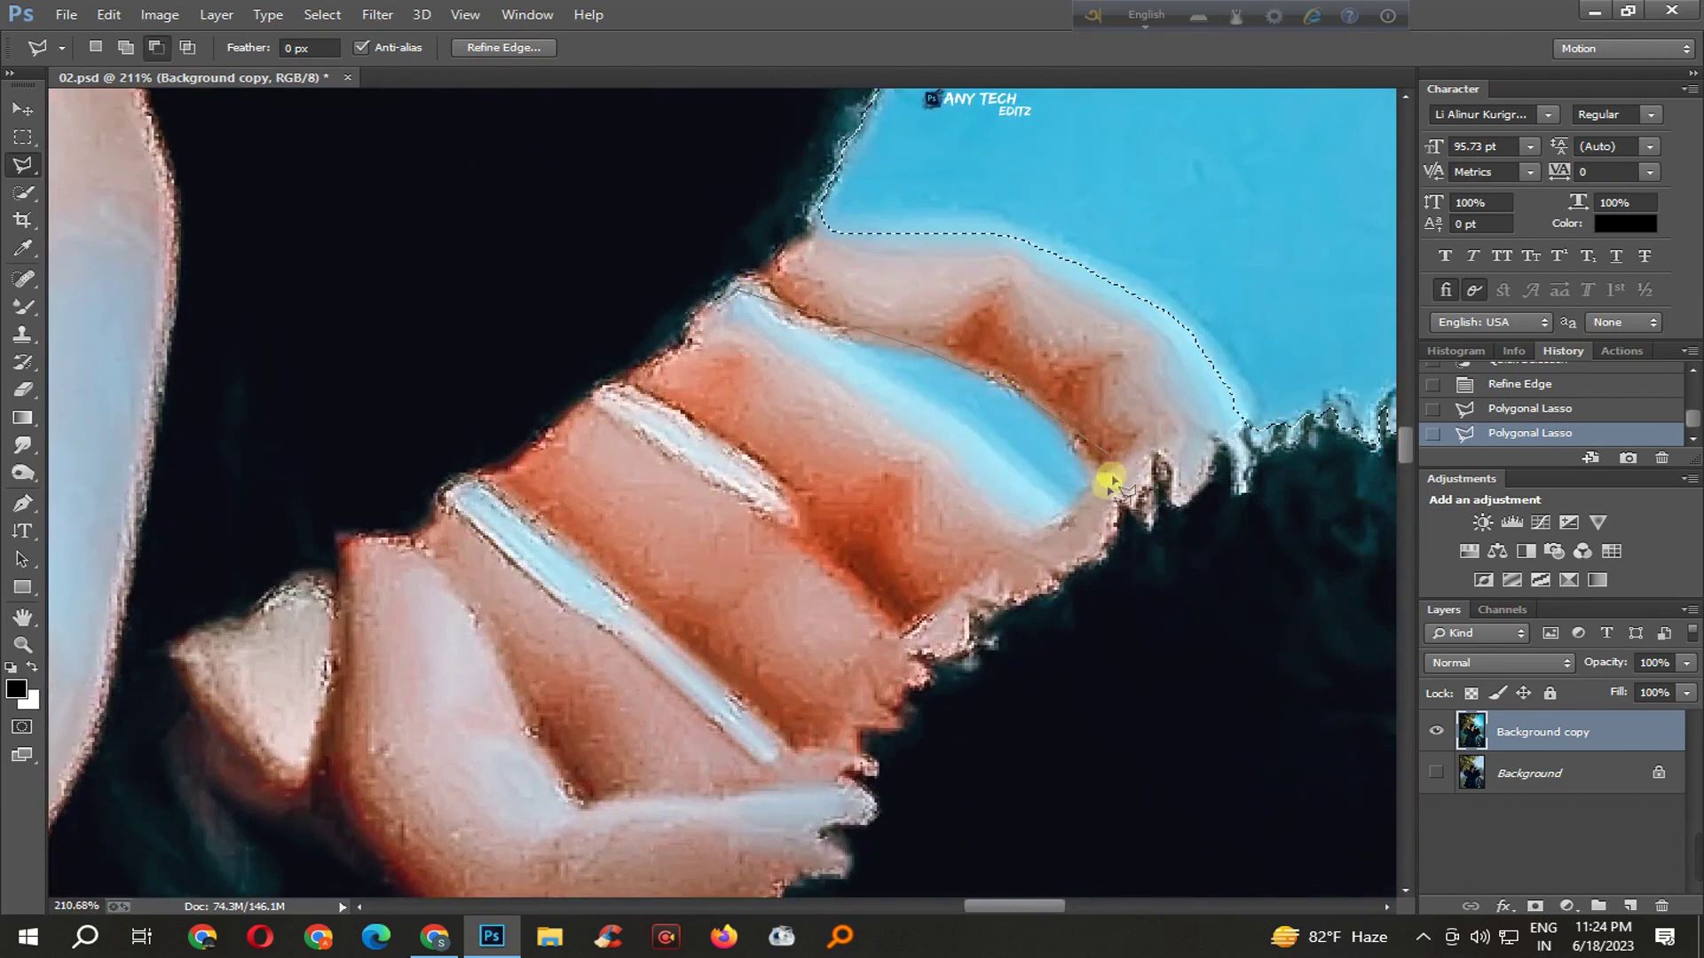
pyautogui.doubleClick(865, 342)
pyautogui.scroll(-4, 742, 487)
pyautogui.scroll(-4, 739, 525)
pyautogui.hotkey('shift', 'F6')
pyautogui.press('Return')
pyautogui.hotkey('ctrl', 'c')
# - Paste the cut-out woman onto a new Layer 1 and save the document
pyautogui.hotkey('ctrl', 'v')
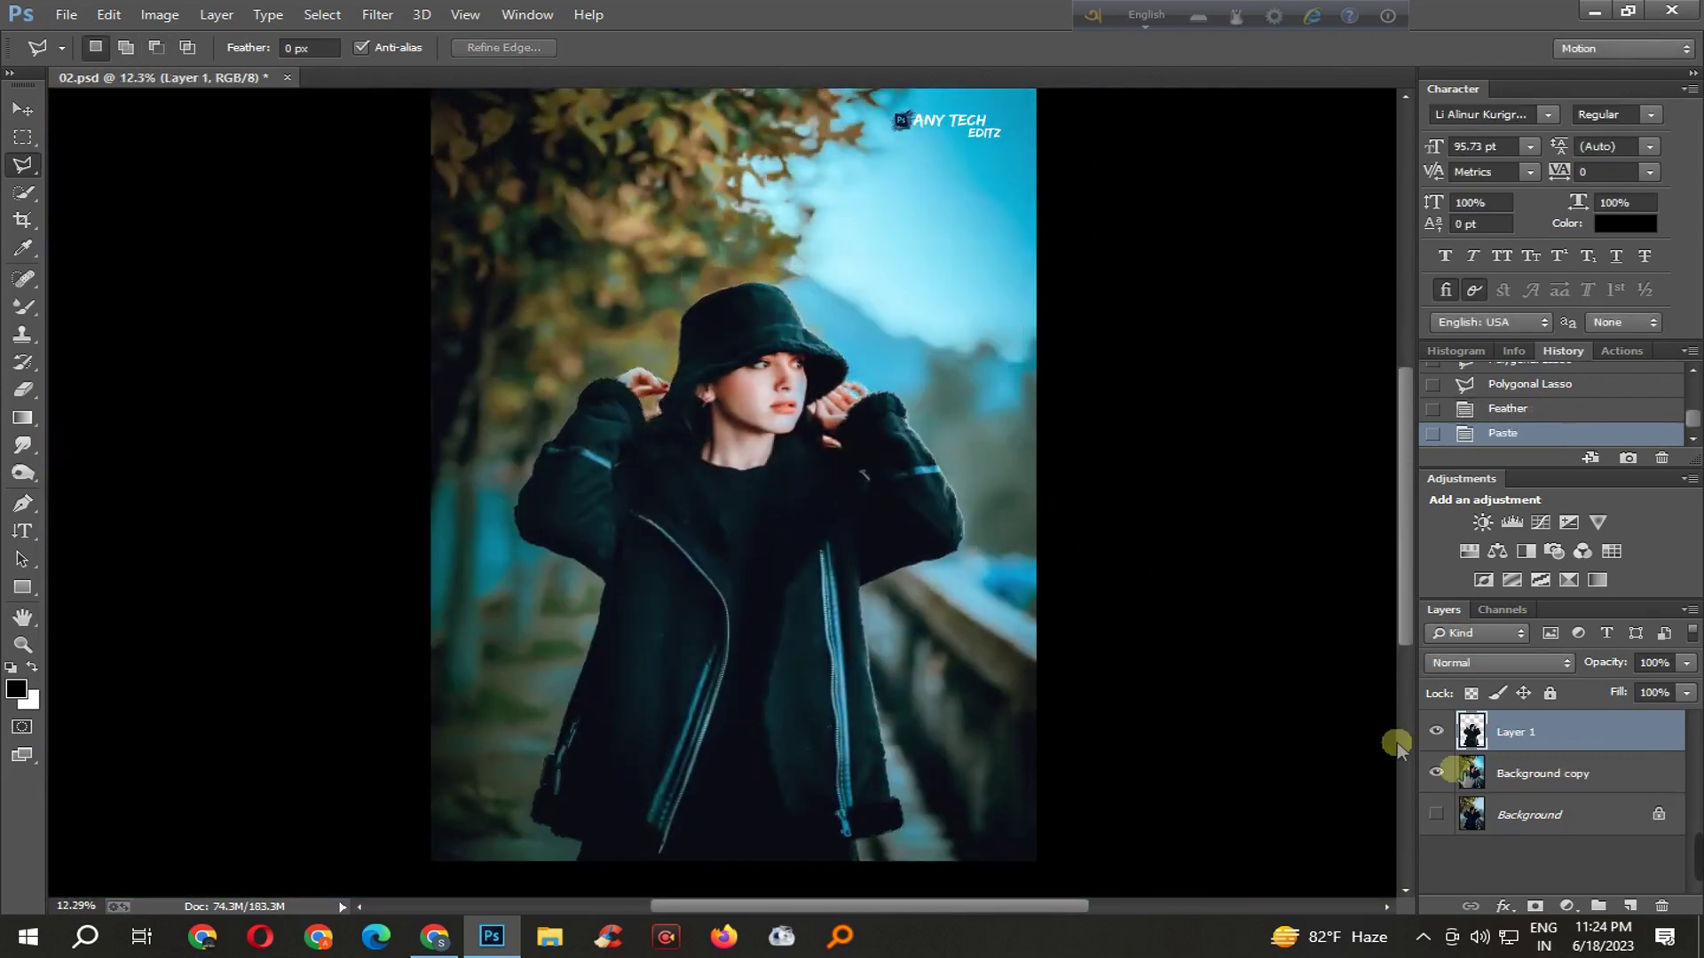
pyautogui.click(1508, 773)
pyautogui.click(1505, 734)
pyautogui.hotkey('ctrl', 's')
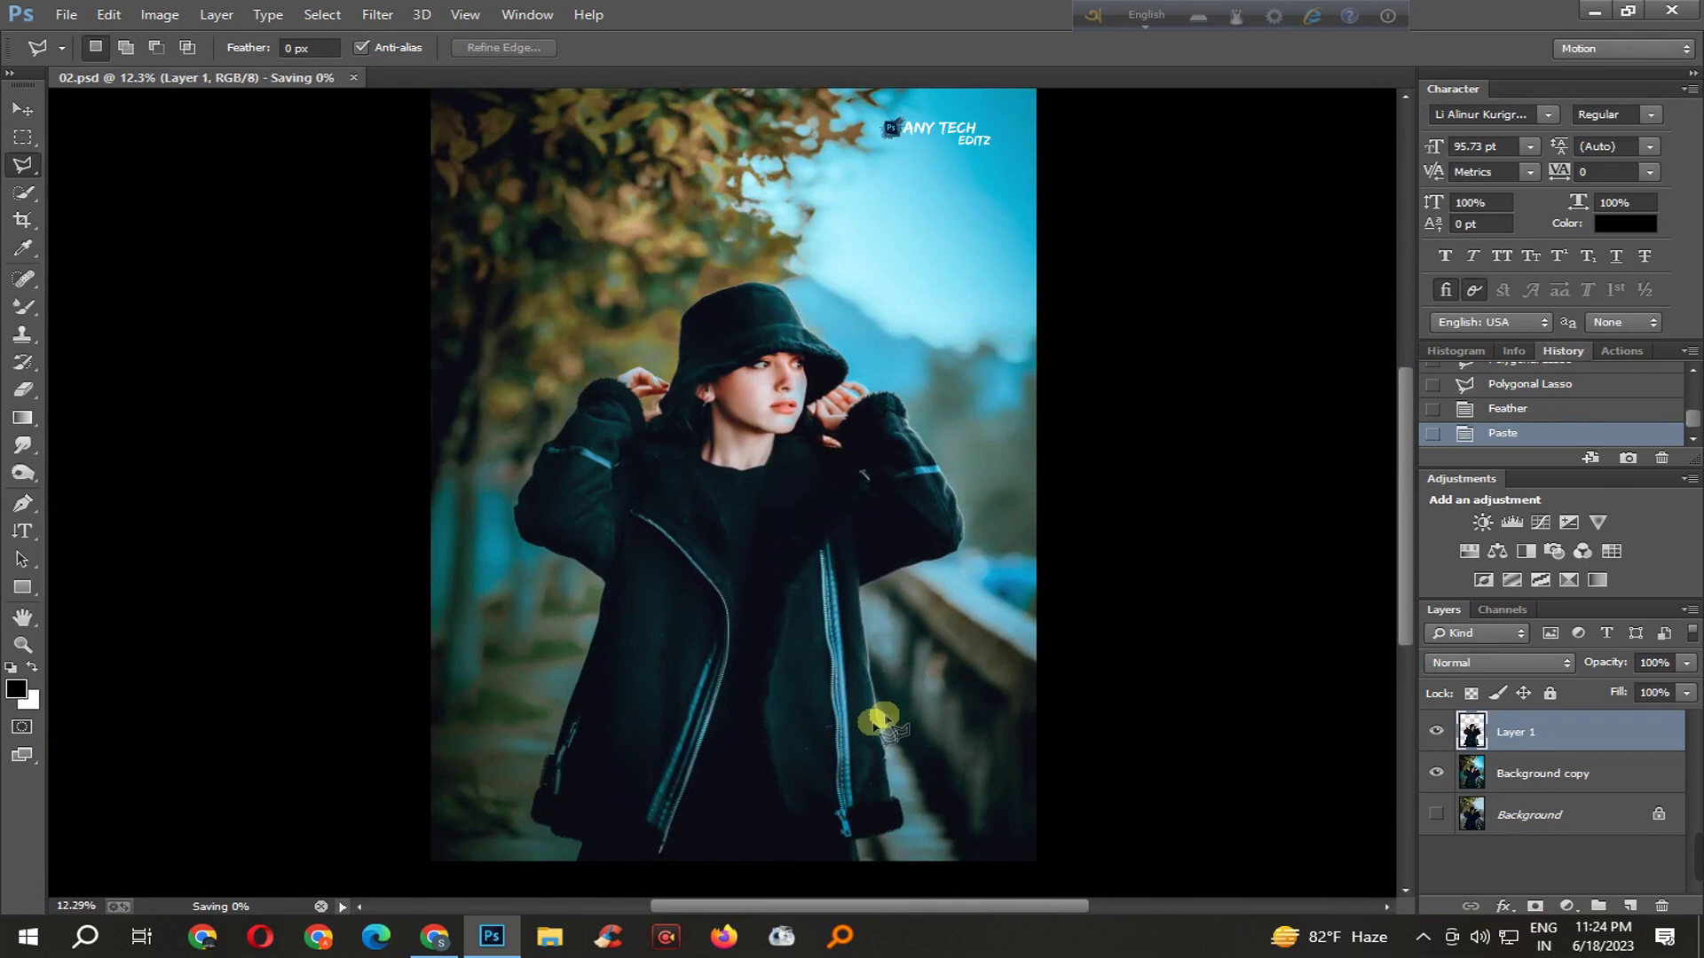
# - Magic Wand the empty area of Layer 1, then invert it on Background copy
pyautogui.moveTo(11, 203); pyautogui.dragTo(93, 197)
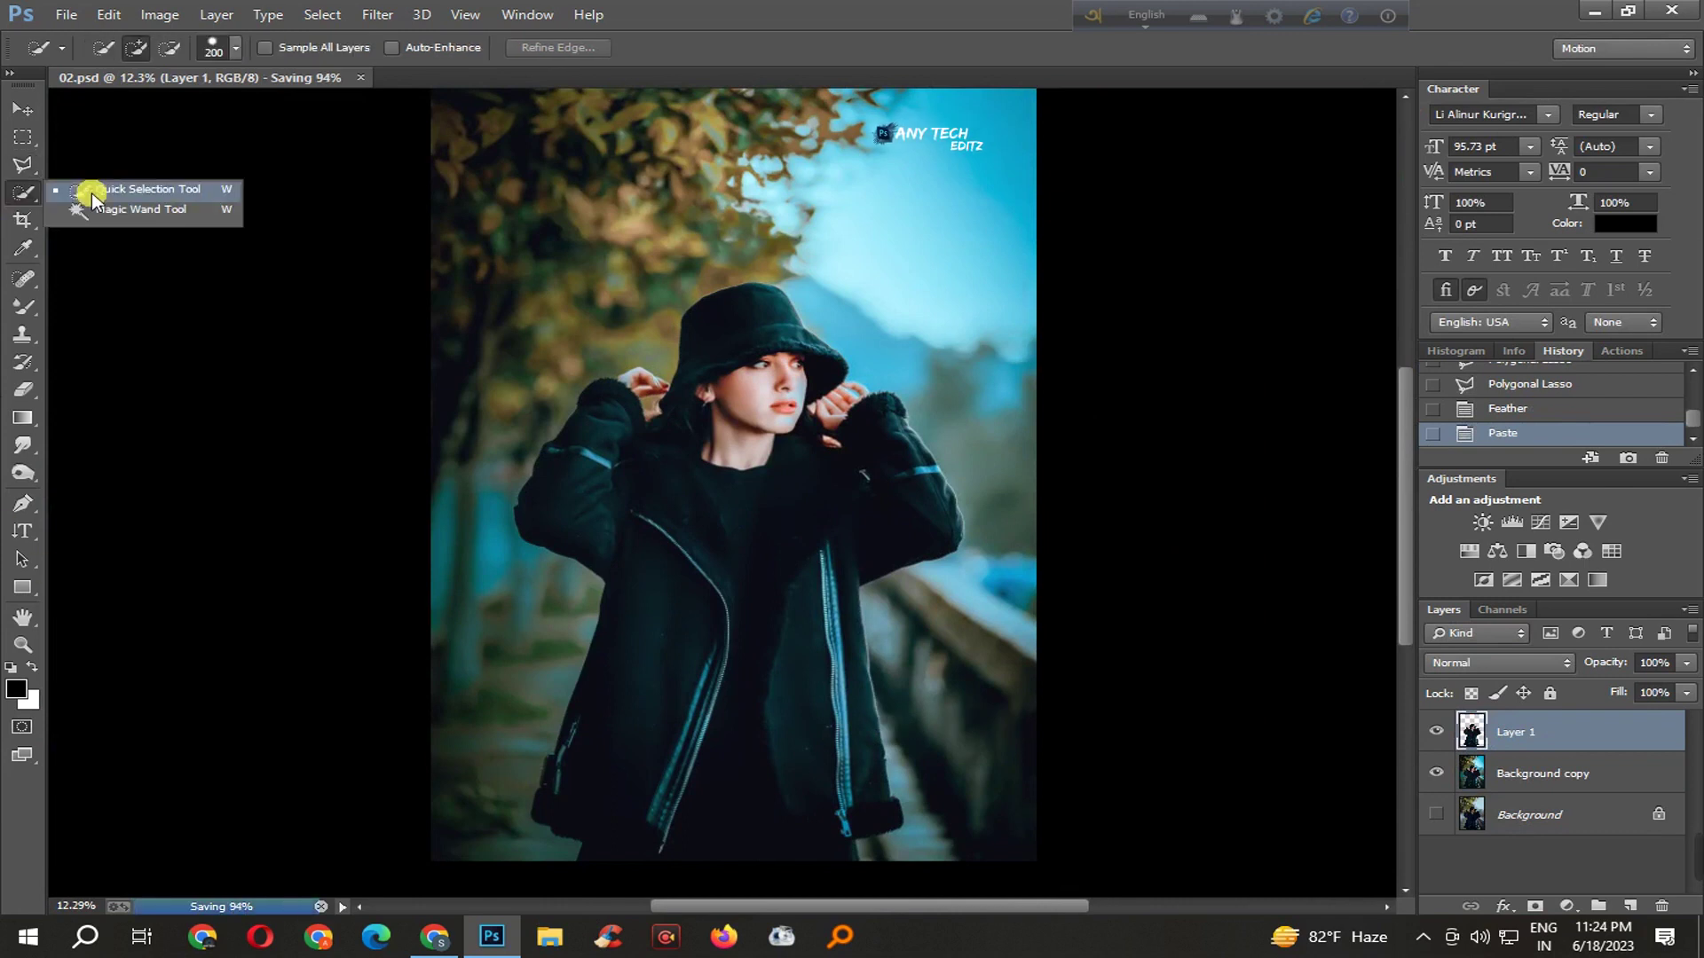
pyautogui.click(182, 215)
pyautogui.click(537, 222)
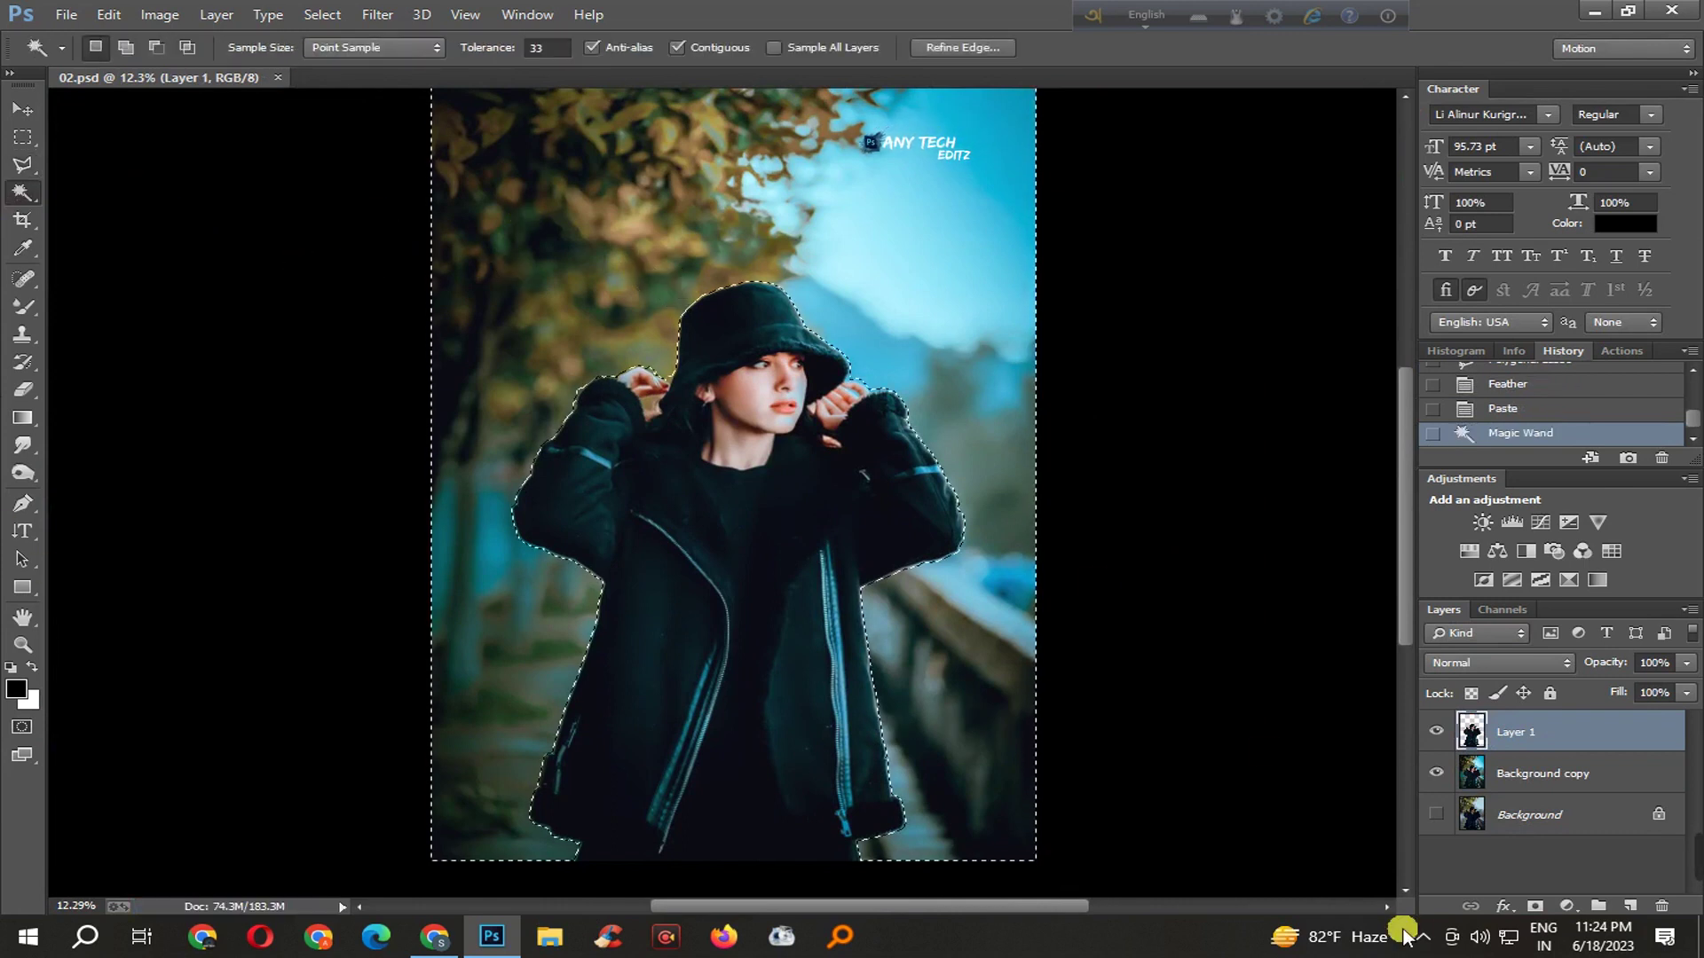
pyautogui.click(1499, 772)
pyautogui.rightClick(855, 240)
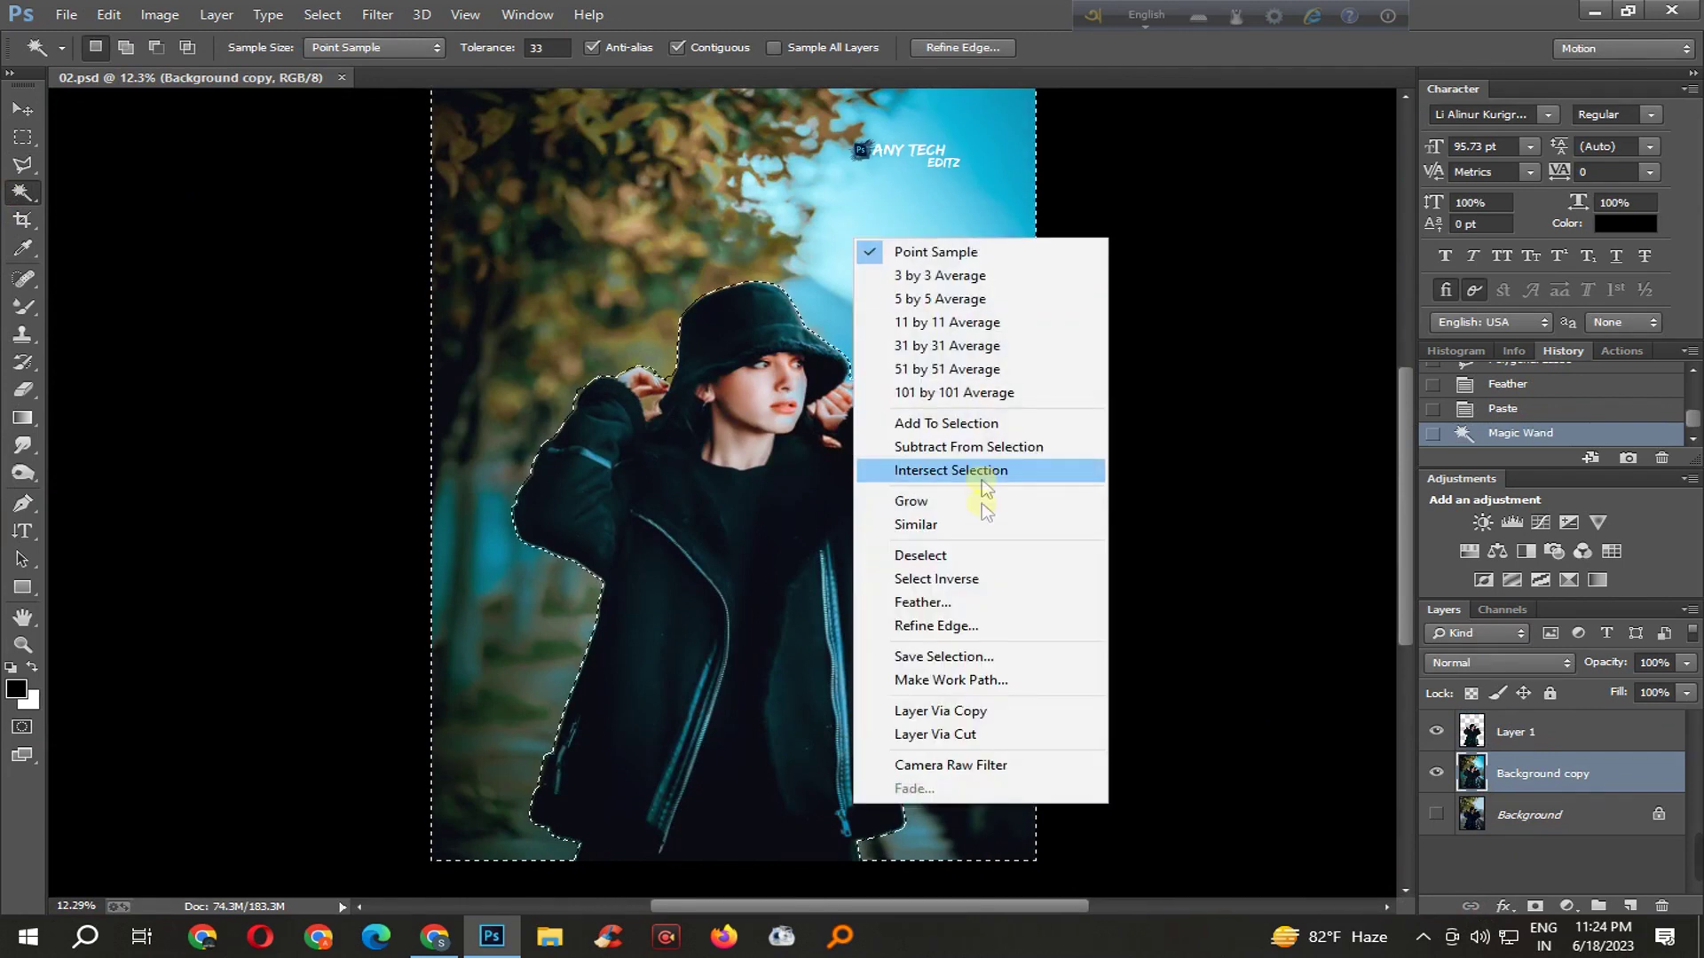
pyautogui.click(976, 580)
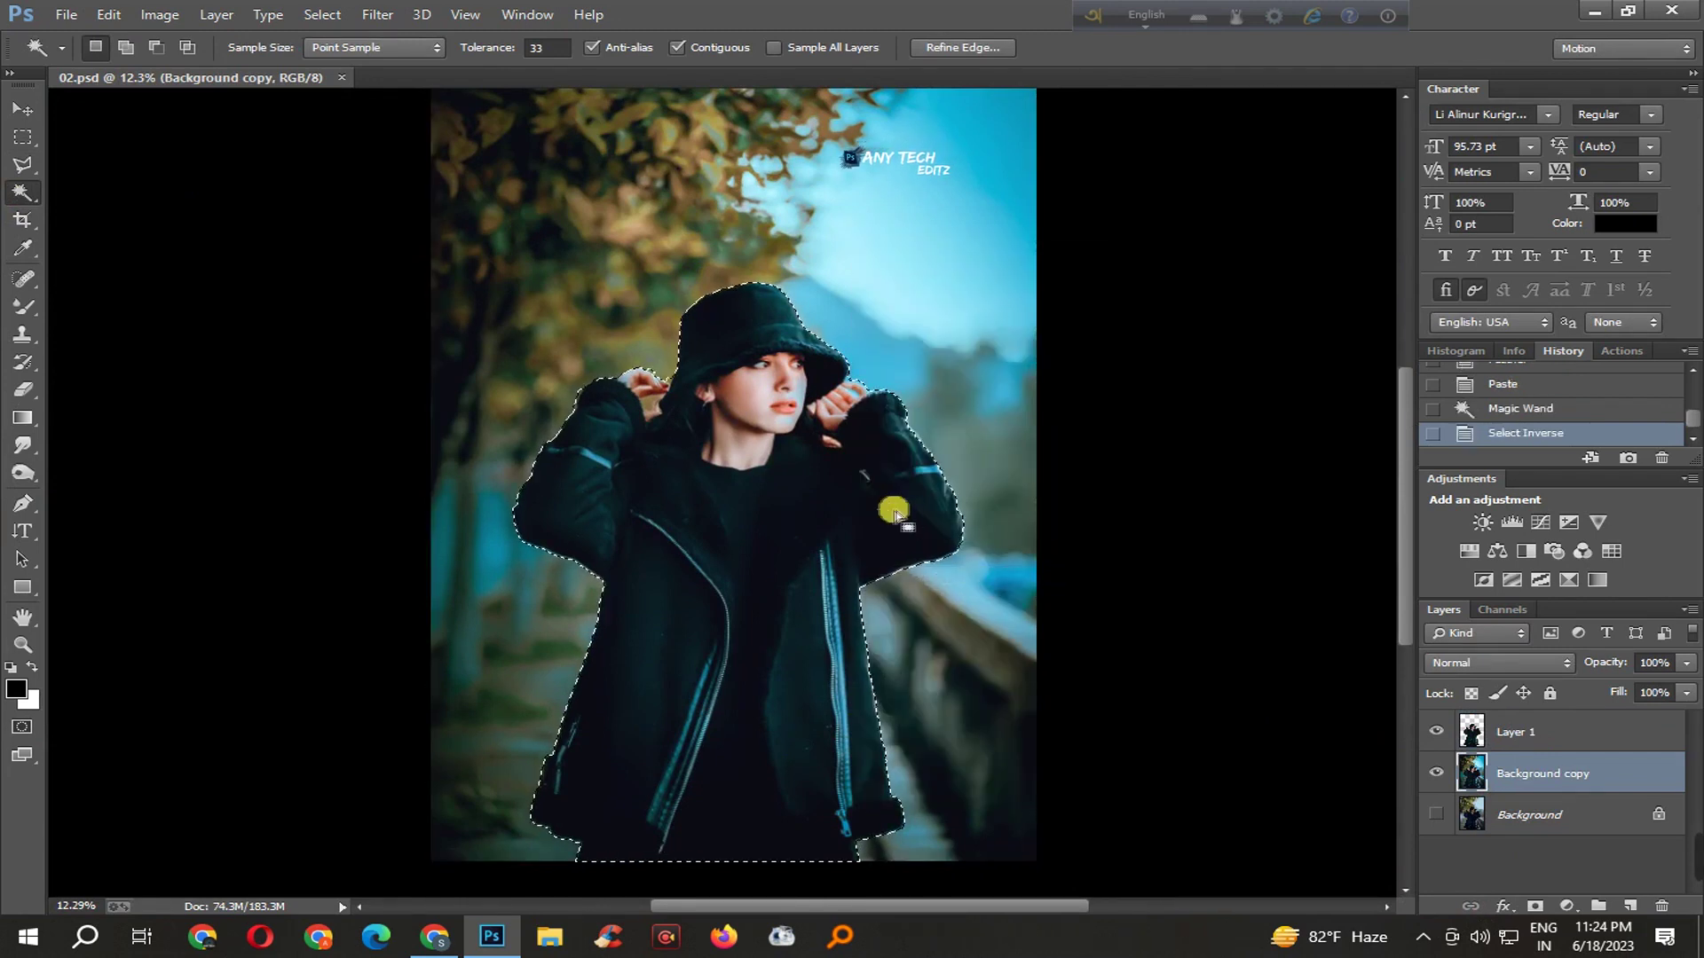
# - Smooth the selection outline around the woman via Select > Modify > Smooth
pyautogui.click(215, 14)
pyautogui.moveTo(158, 15)
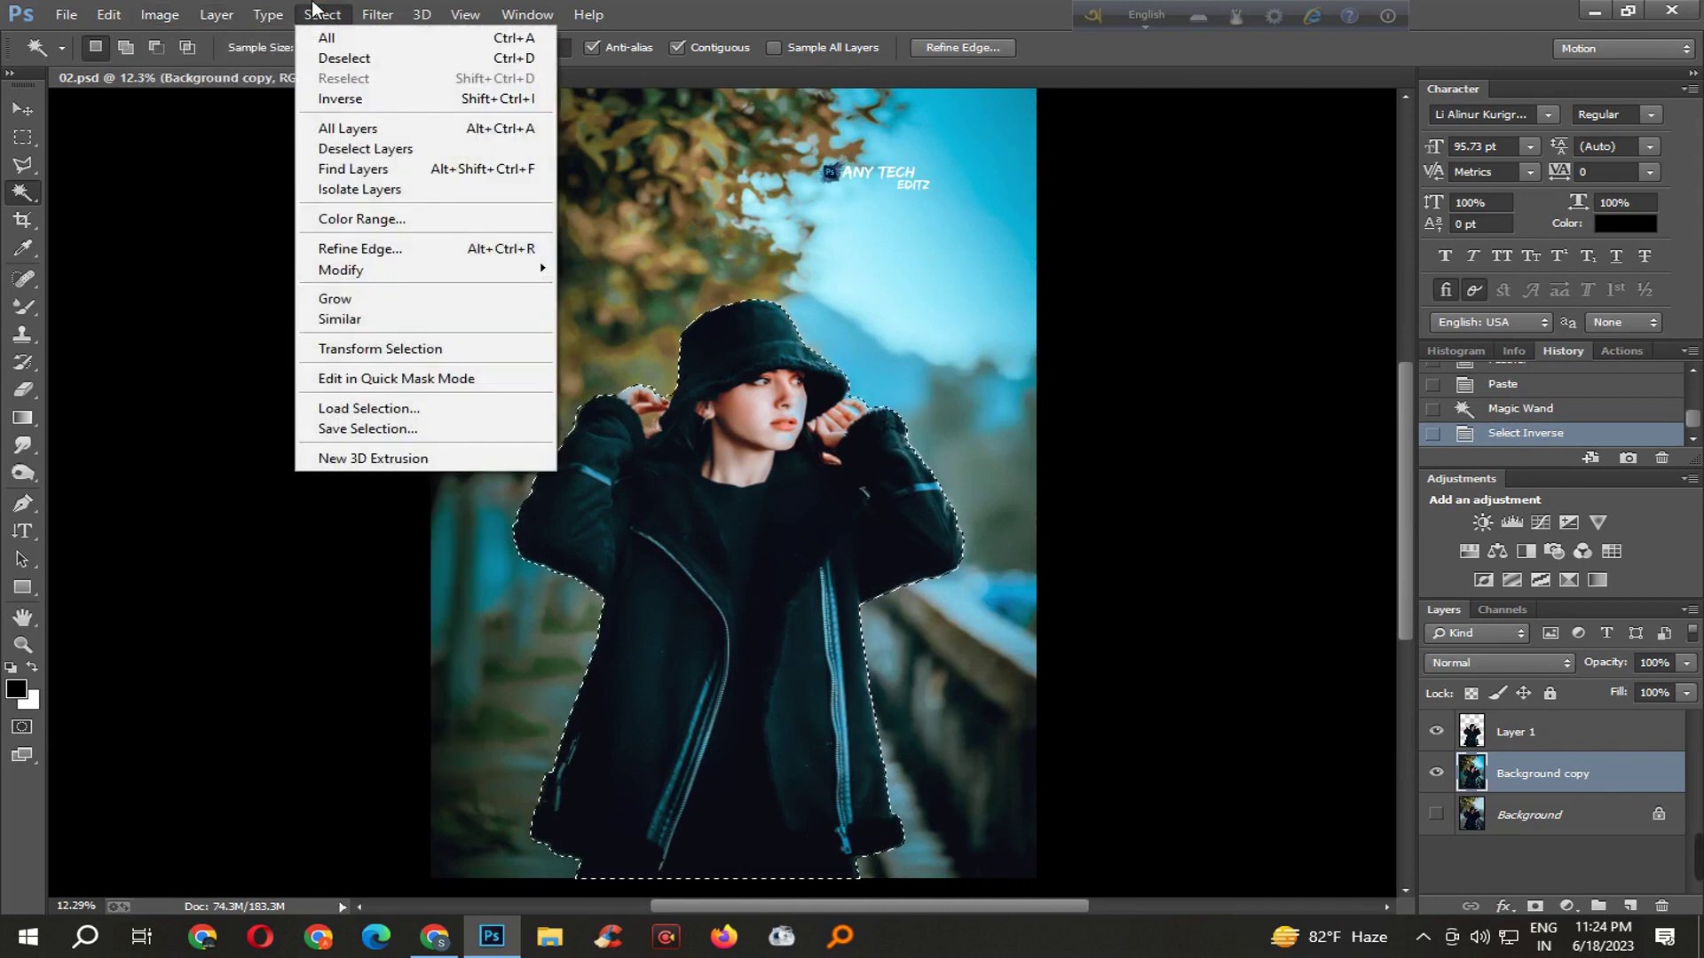
pyautogui.click(426, 248)
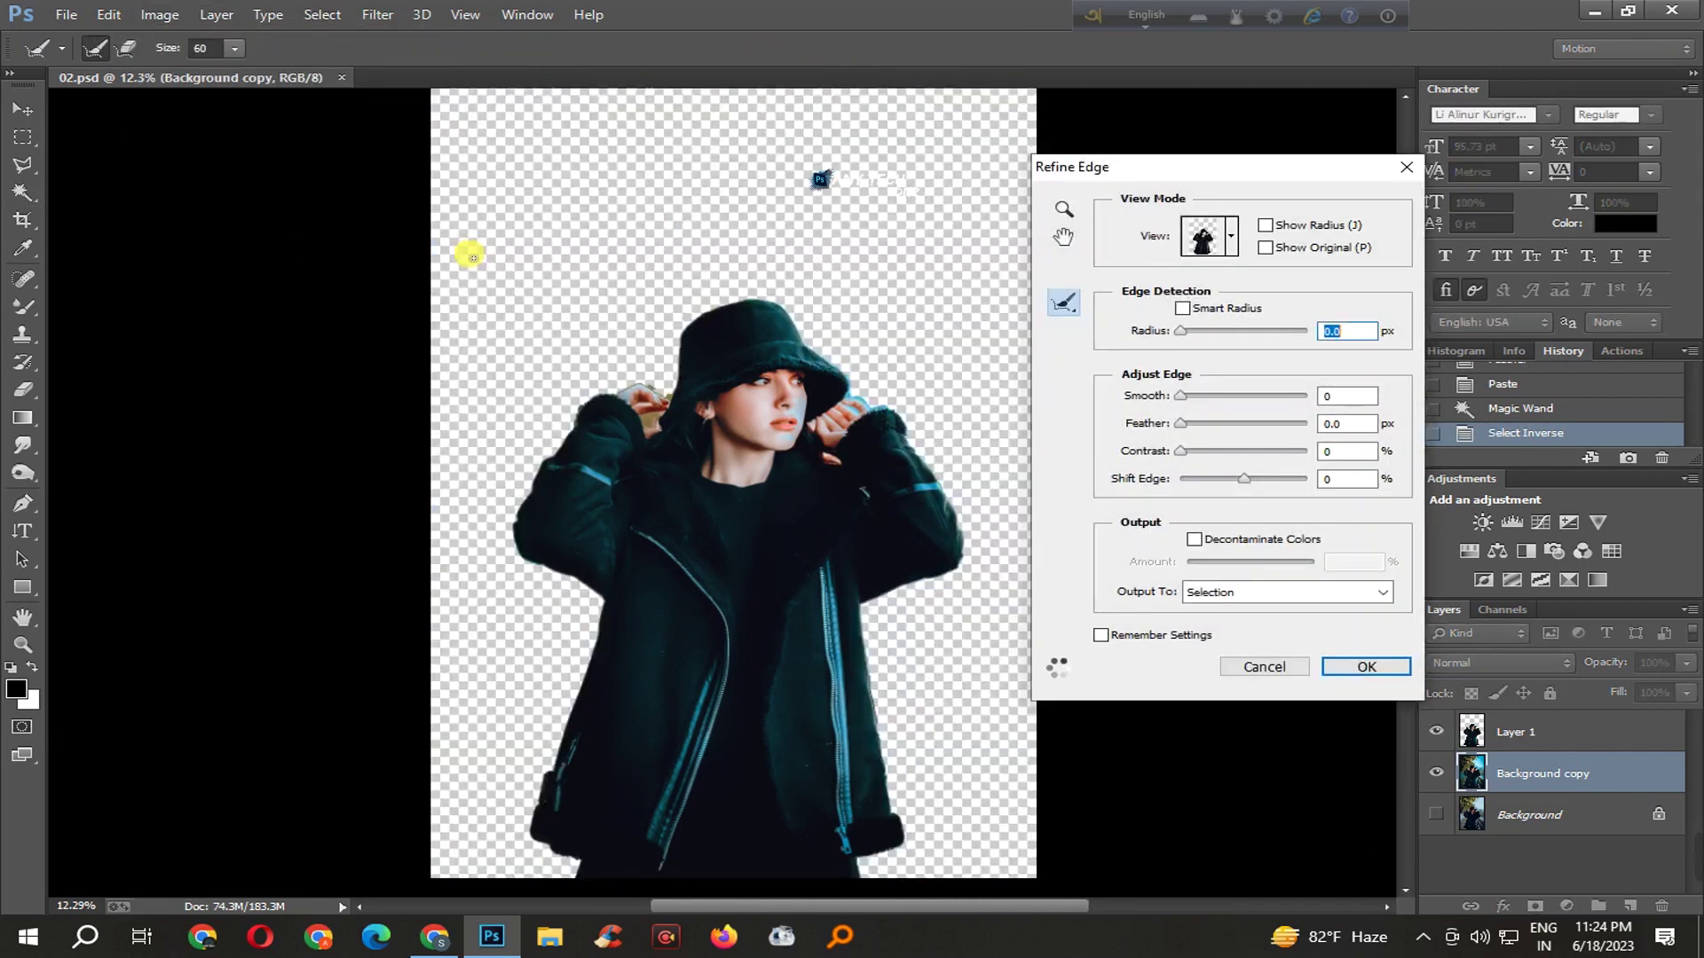
pyautogui.click(297, 18)
pyautogui.moveTo(341, 270)
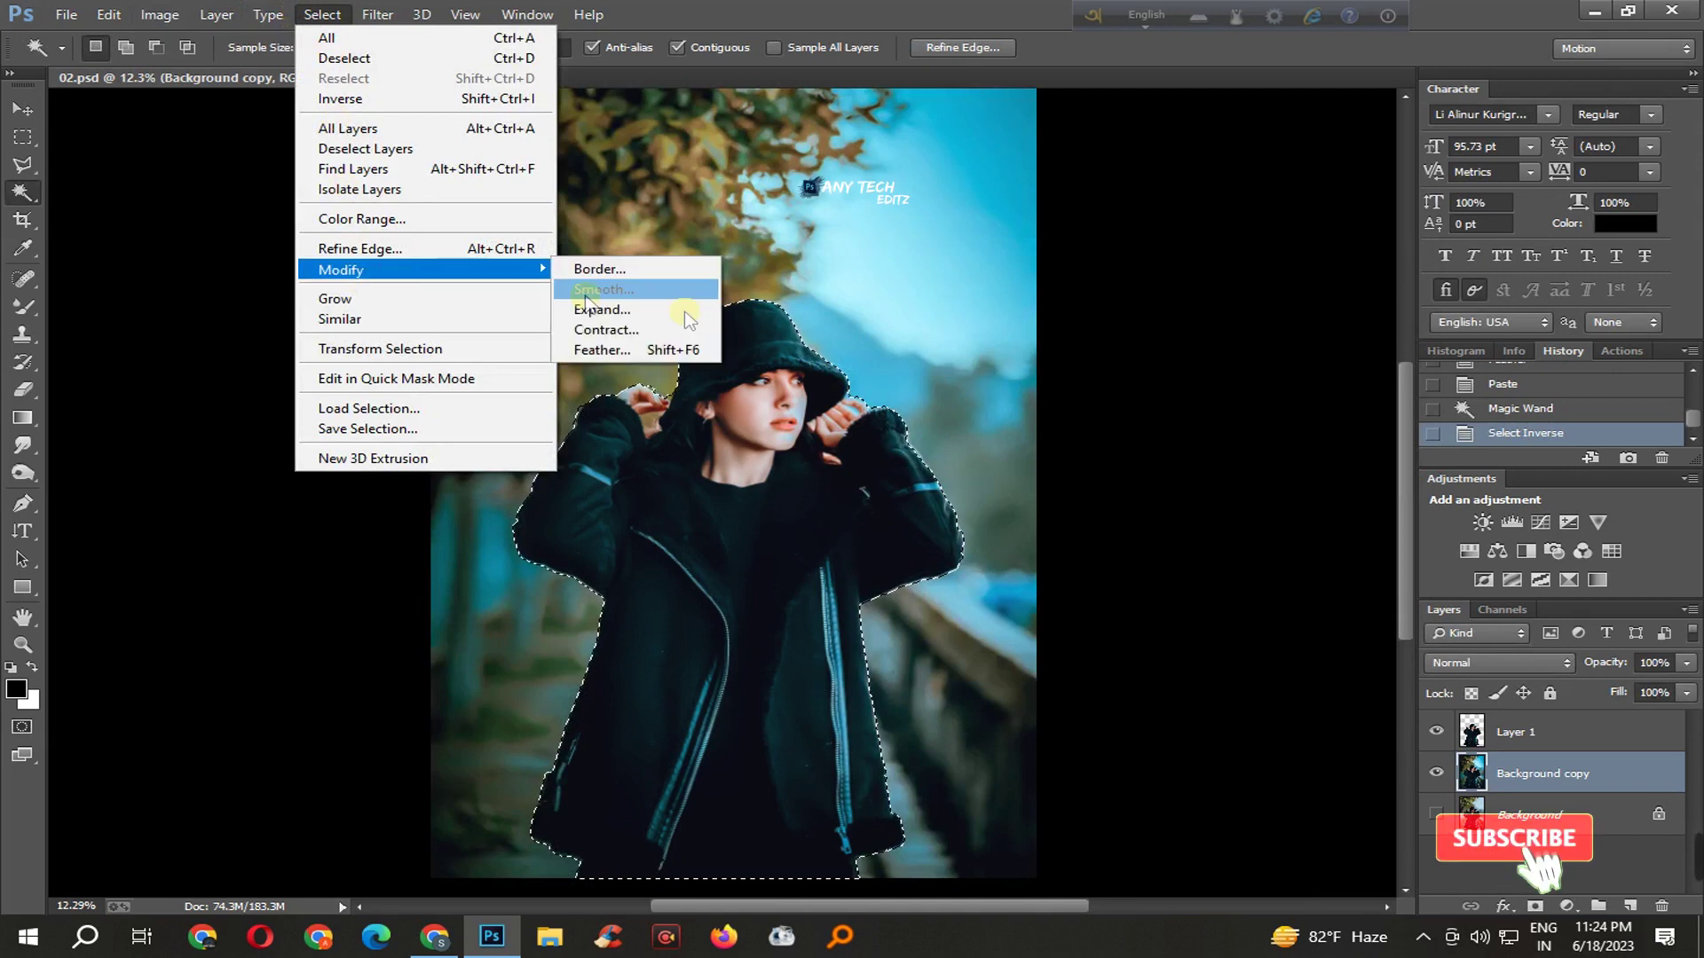
pyautogui.click(669, 288)
pyautogui.press('Return')
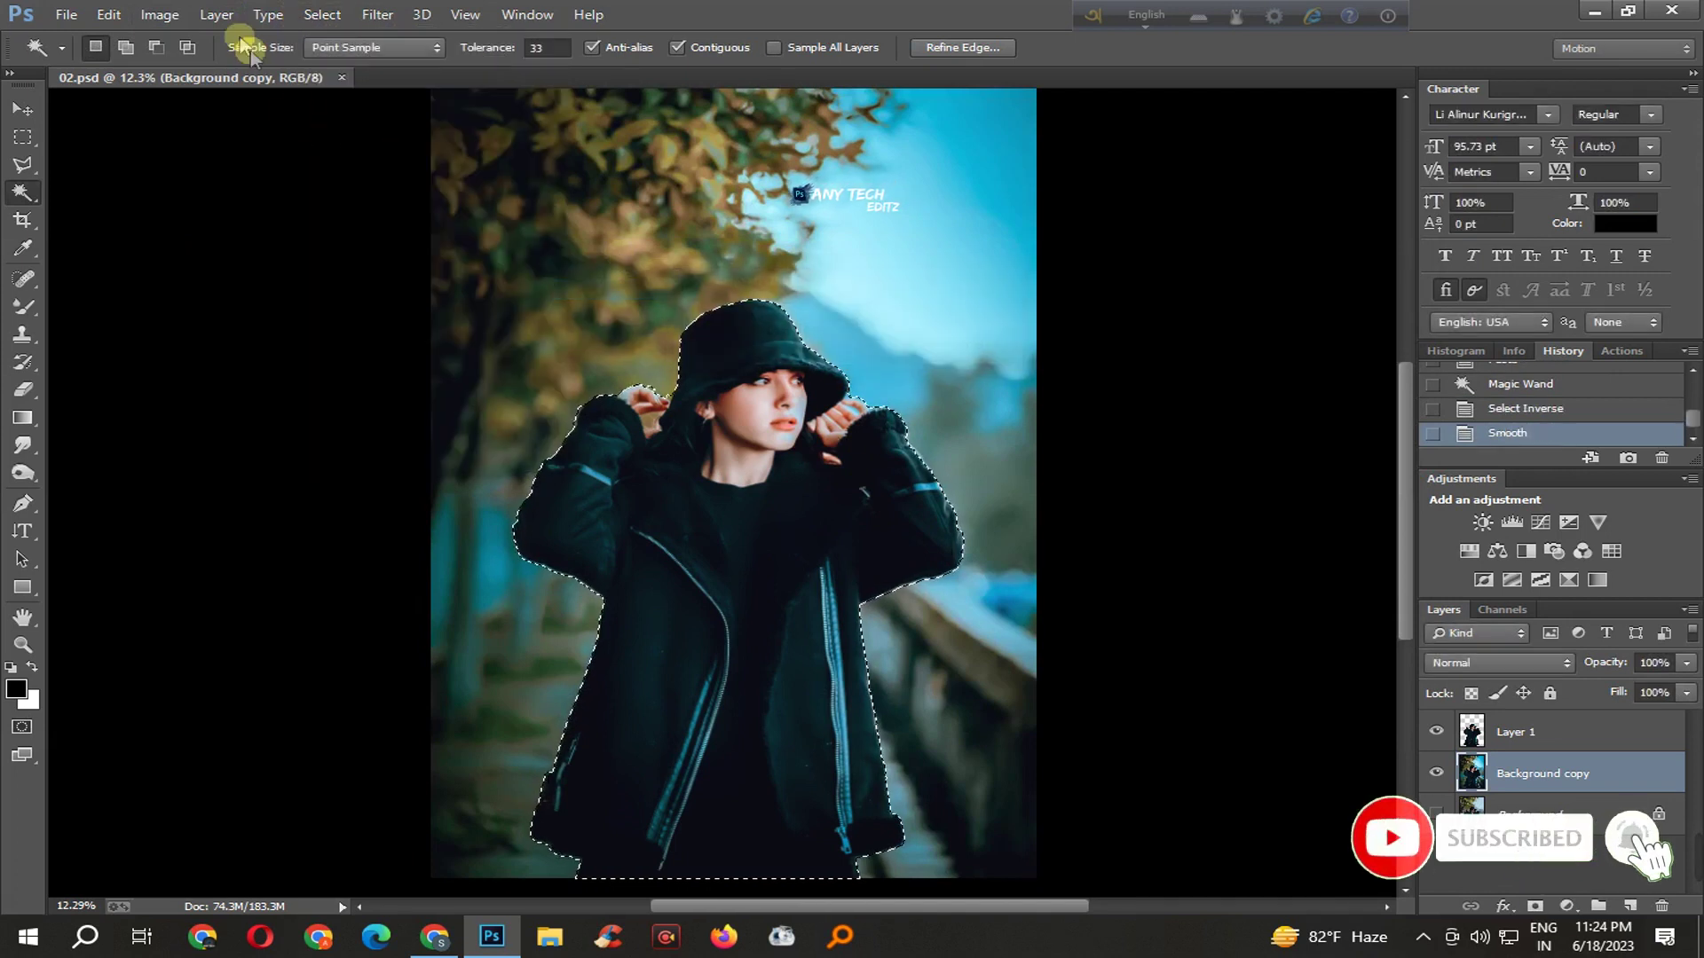
# - Expand the selection by 5 pixels and delete it from Background copy
pyautogui.click(322, 14)
pyautogui.moveTo(340, 269)
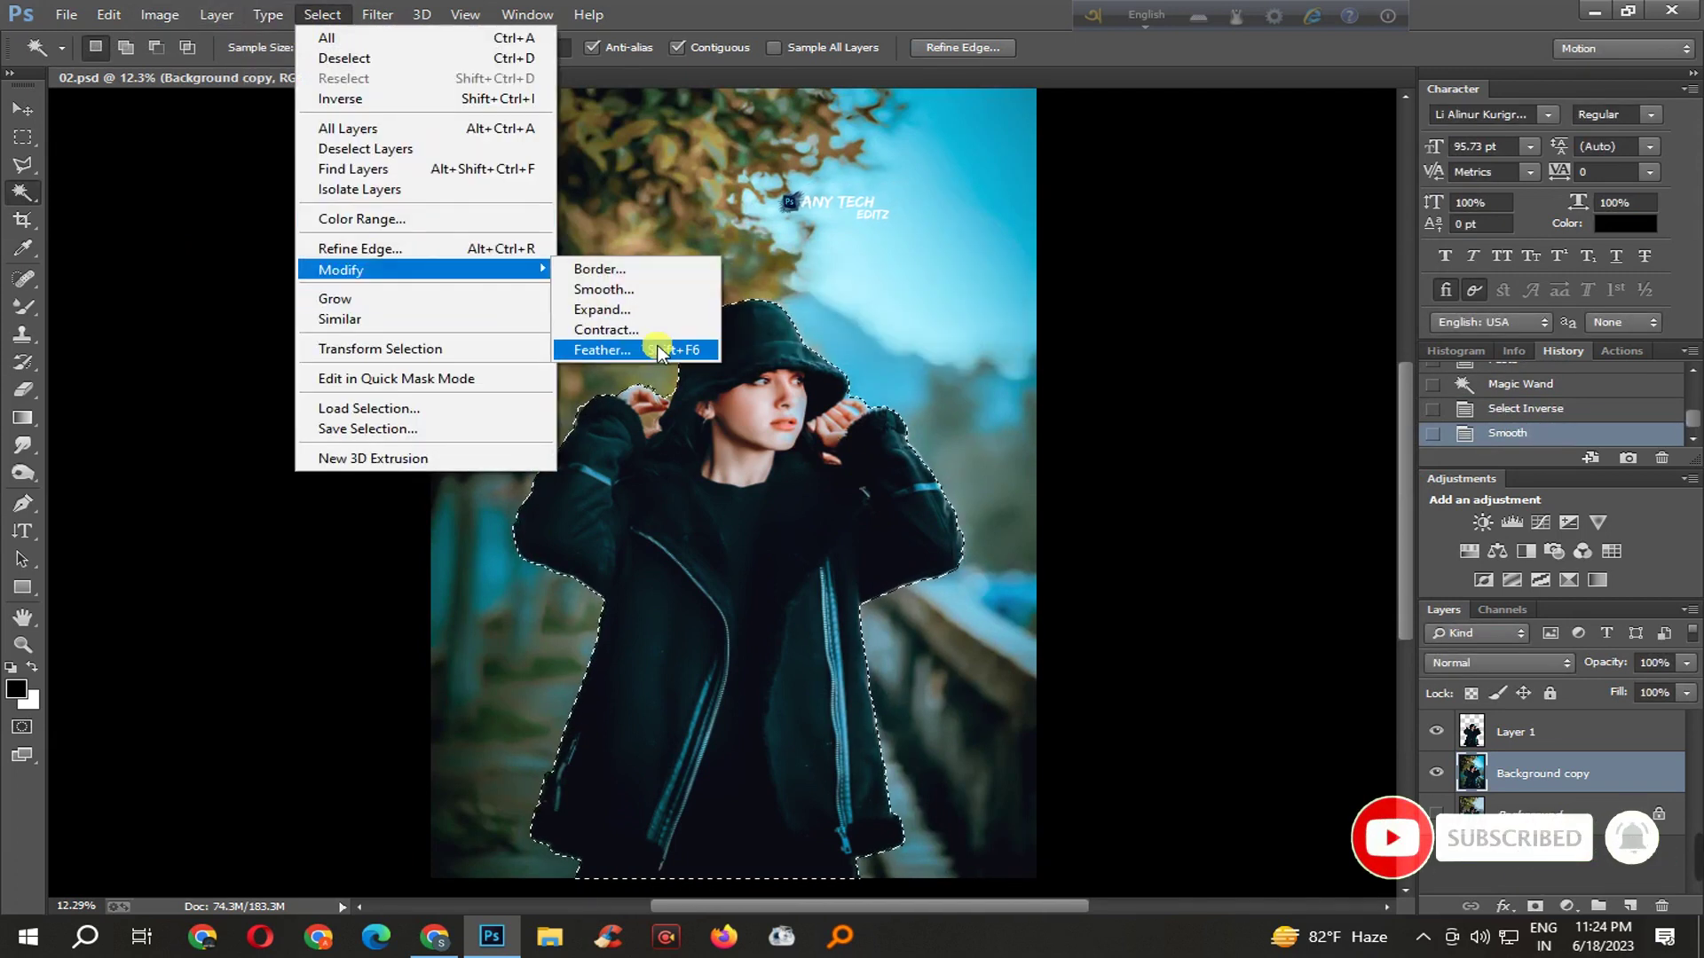
pyautogui.click(661, 318)
pyautogui.write('5')
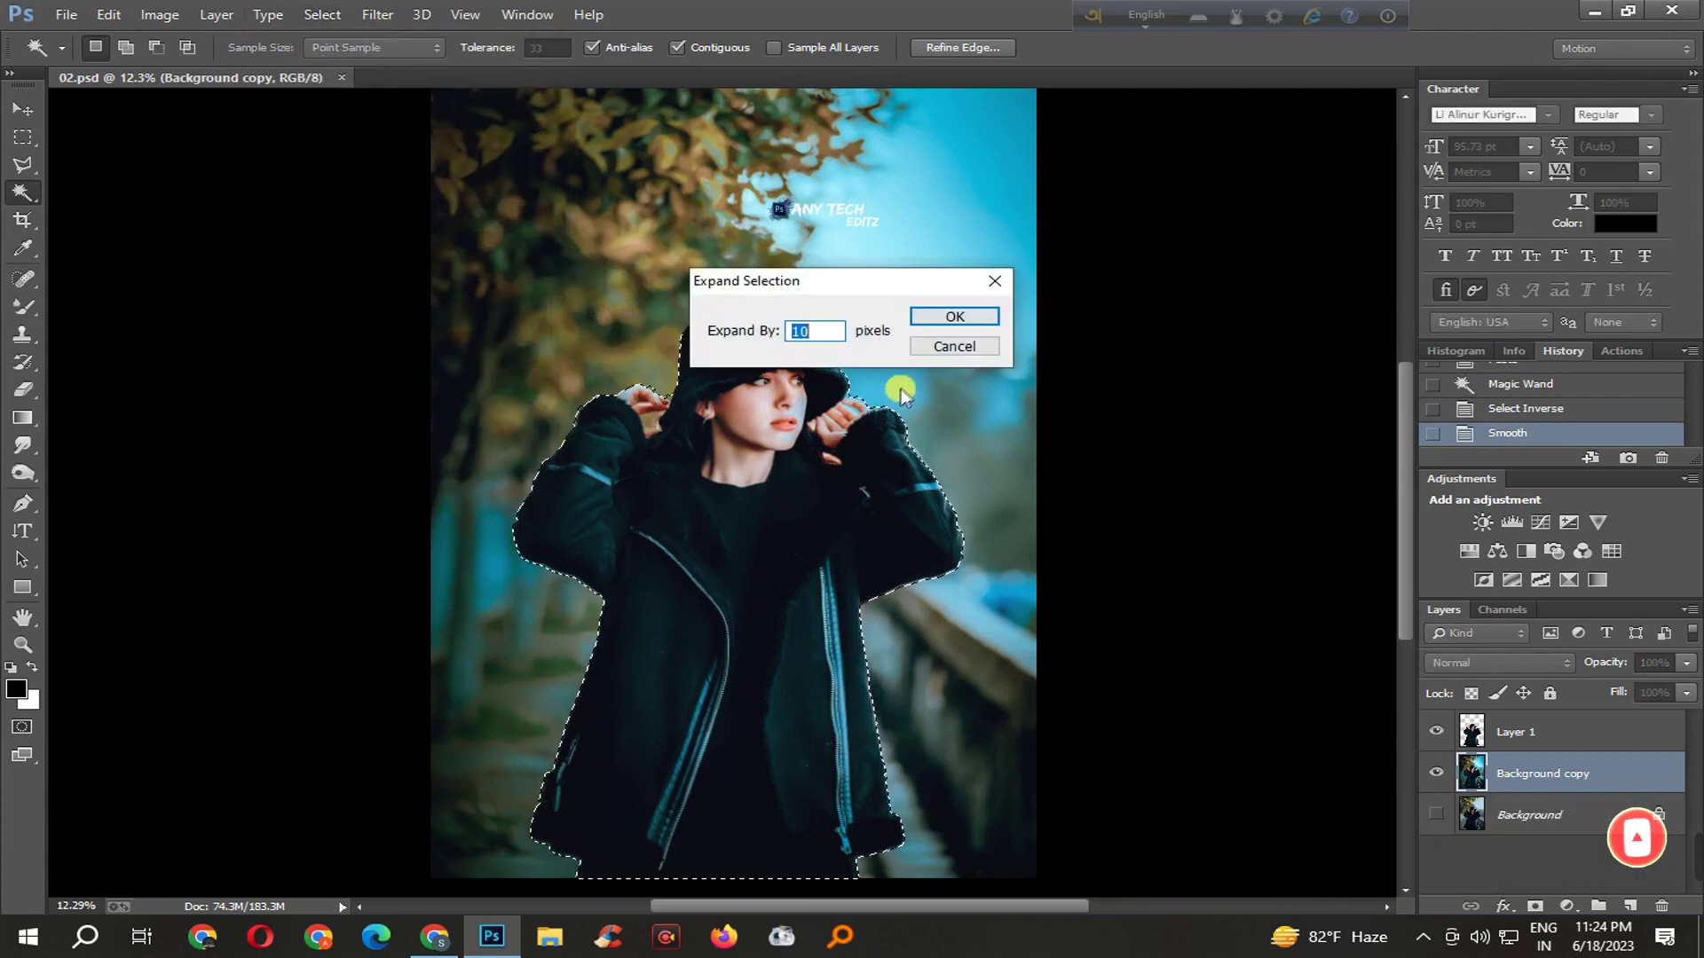
pyautogui.press('Return')
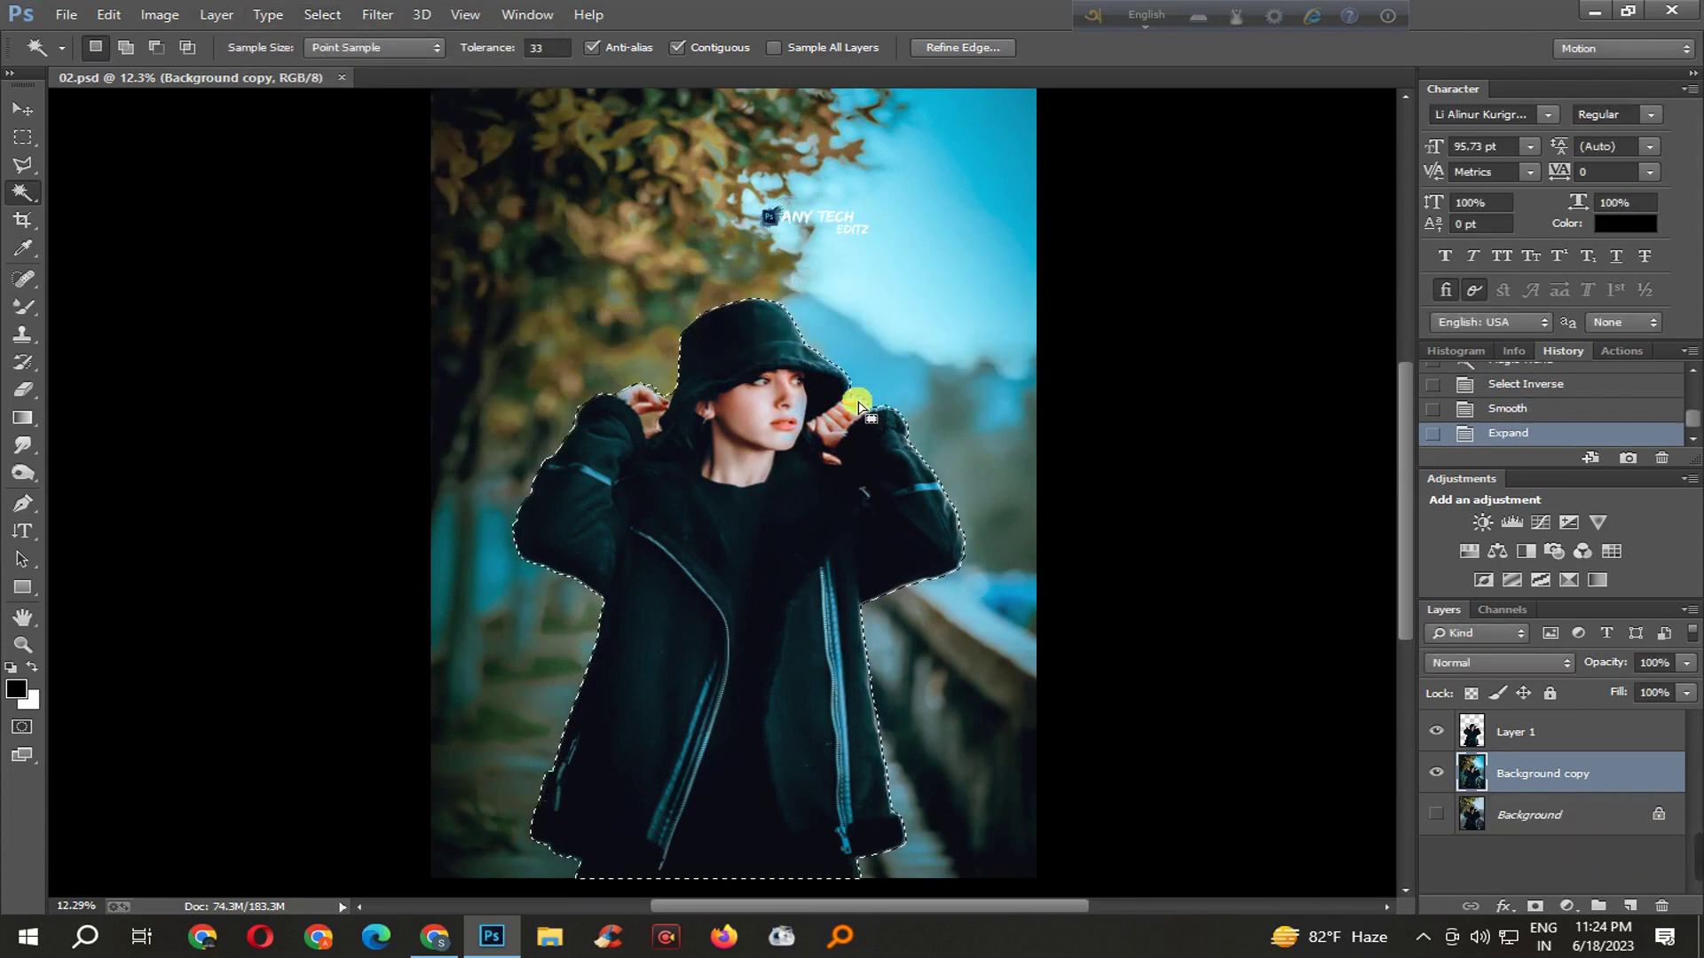
pyautogui.press('Delete')
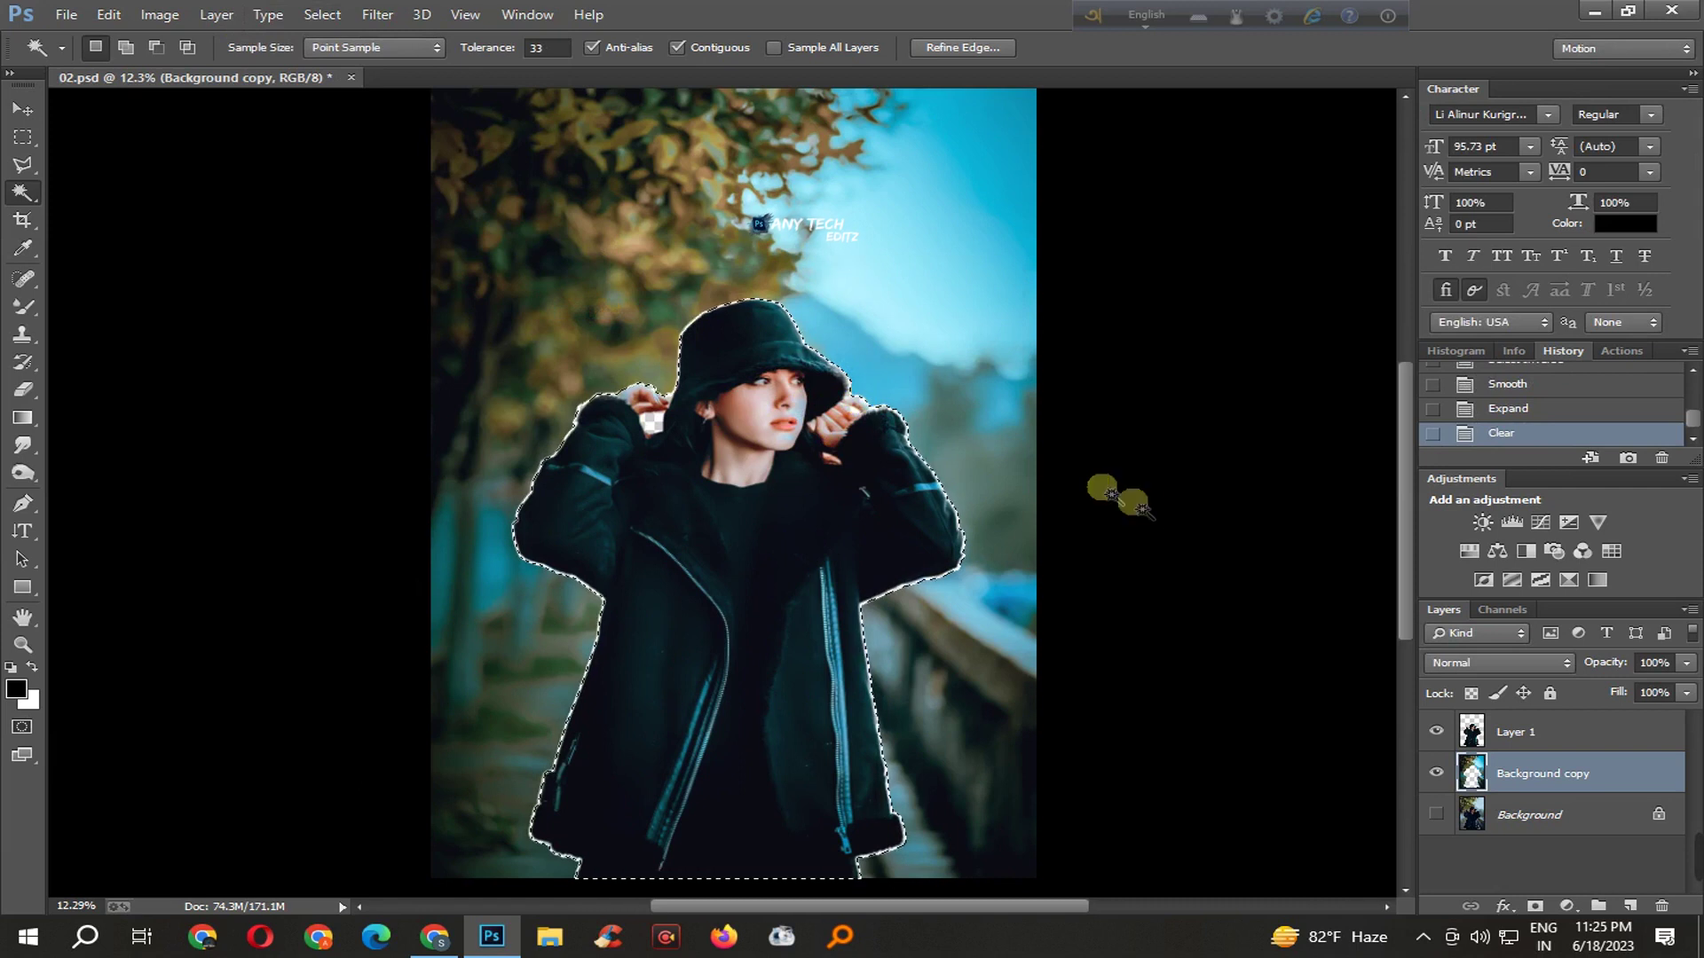
# - Undo the delete, merge Background copy down, and Content-Aware fill the woman's area
pyautogui.hotkey('ctrl', 'z')
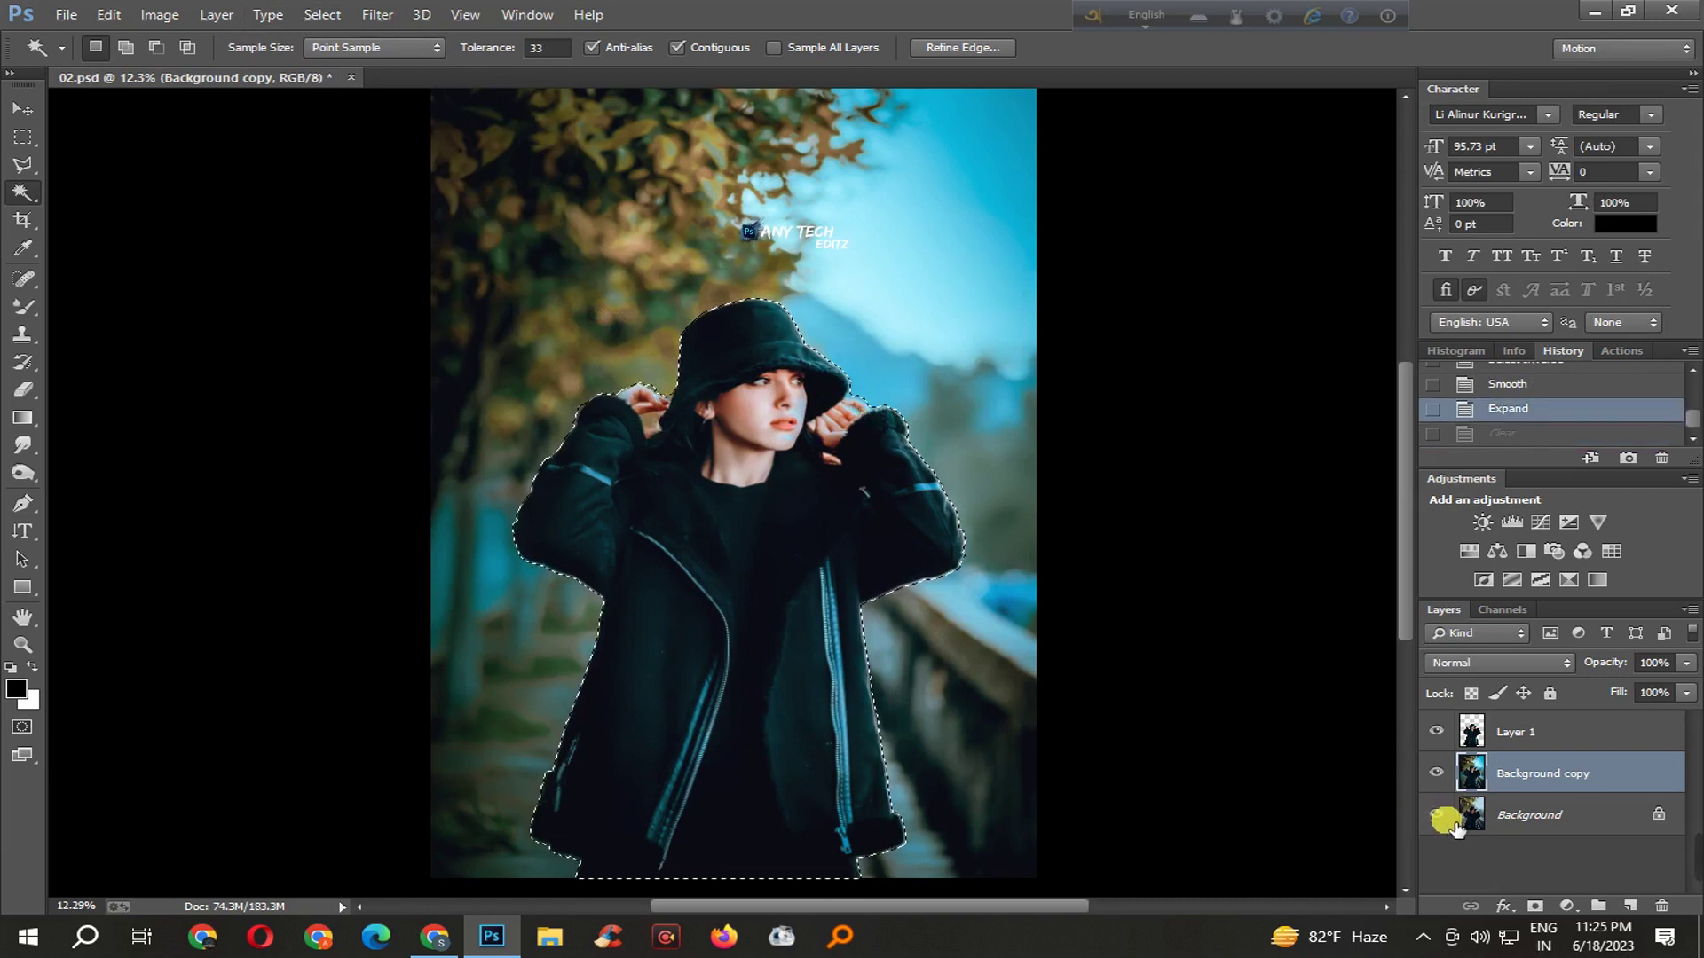
pyautogui.hotkey('ctrl', 'e')
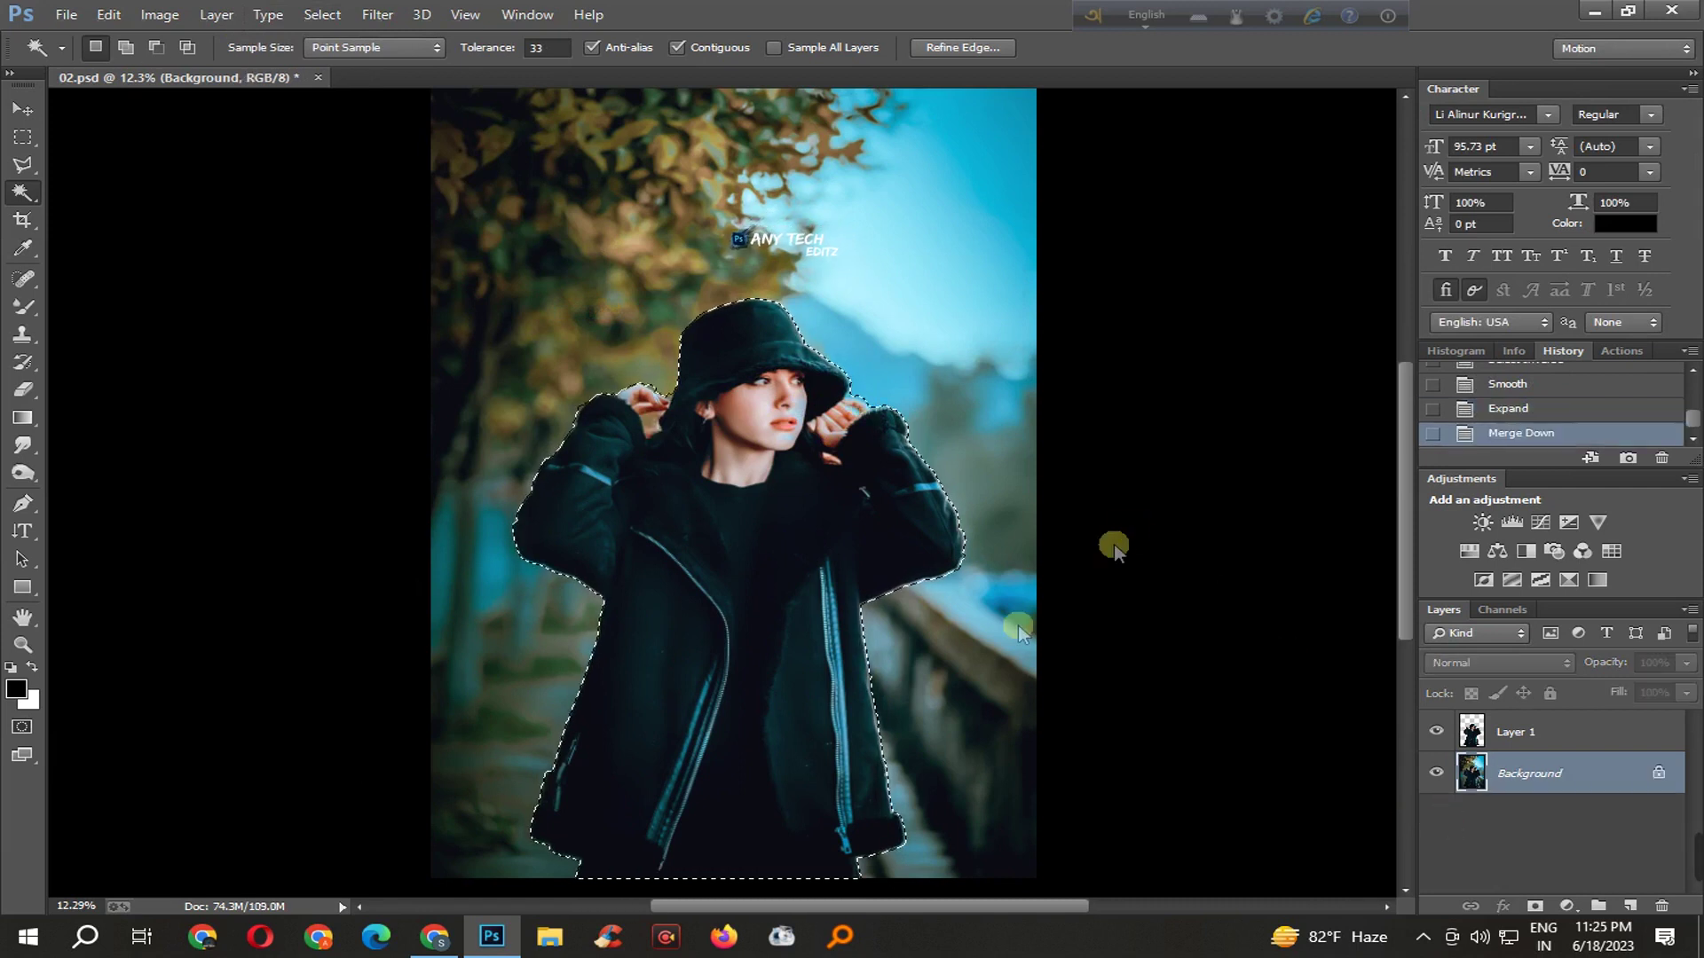
pyautogui.hotkey('shift', 'BackSpace')
pyautogui.press('Return')
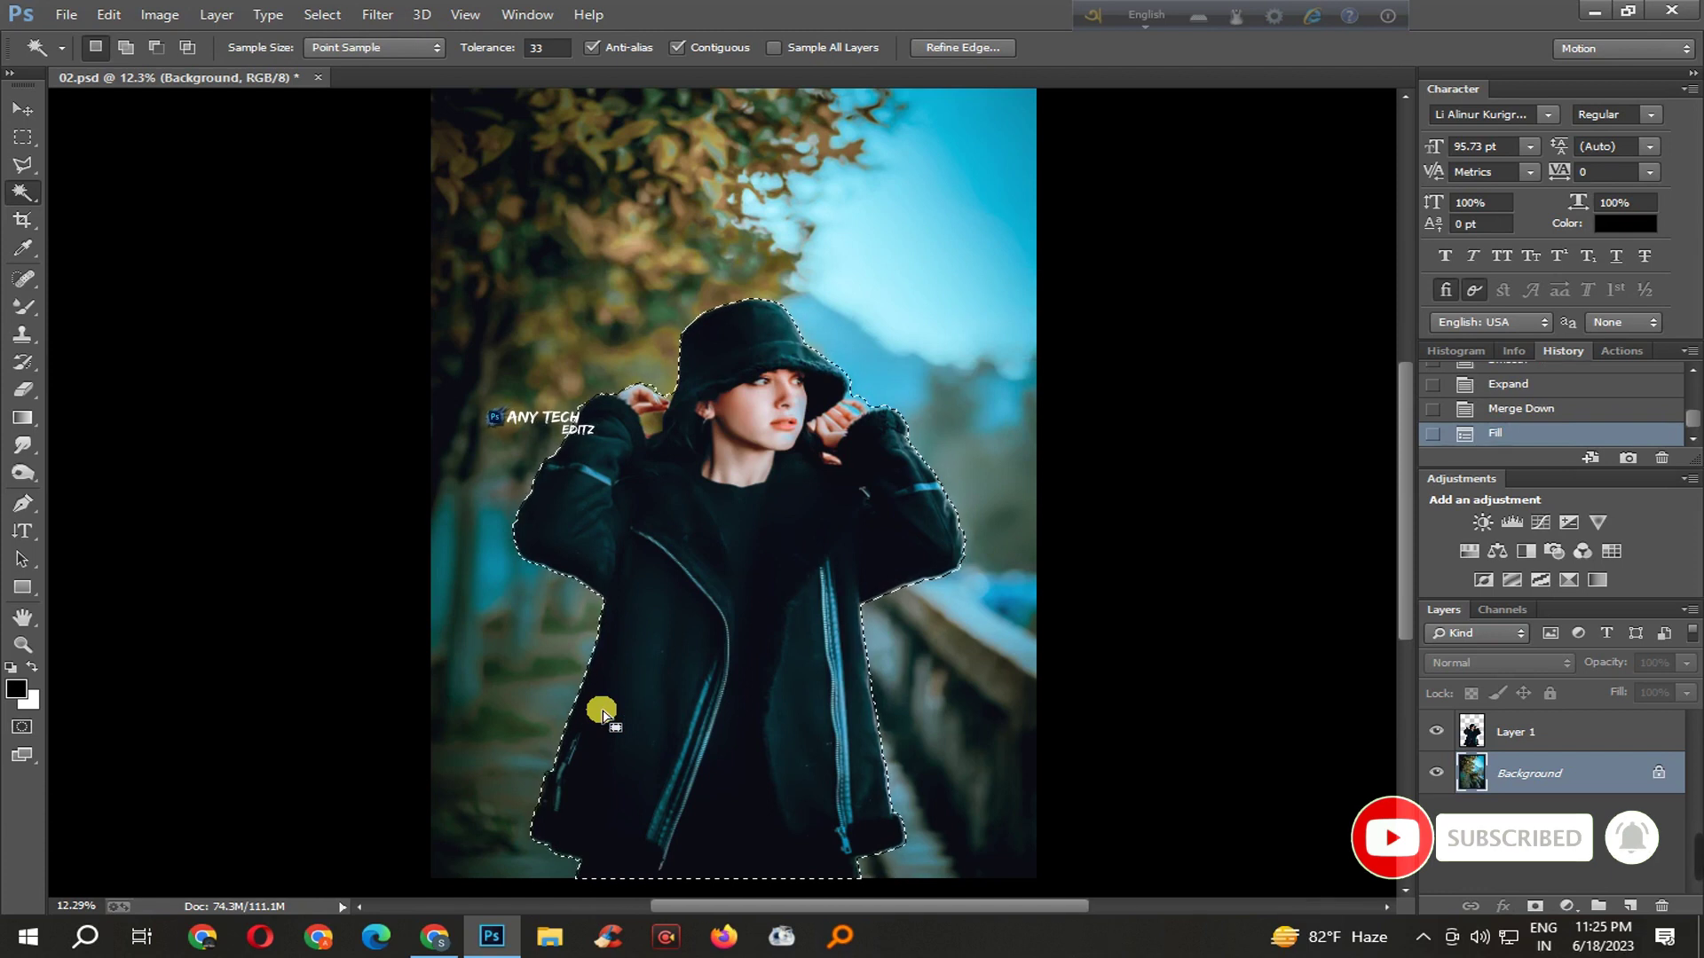
pyautogui.scroll(-3, 624, 654)
# - Deselect, open Tilt-Shift blur, remove the extra pin and move the focus band lower
pyautogui.hotkey('ctrl', 'd')
pyautogui.click(380, 14)
pyautogui.moveTo(388, 269)
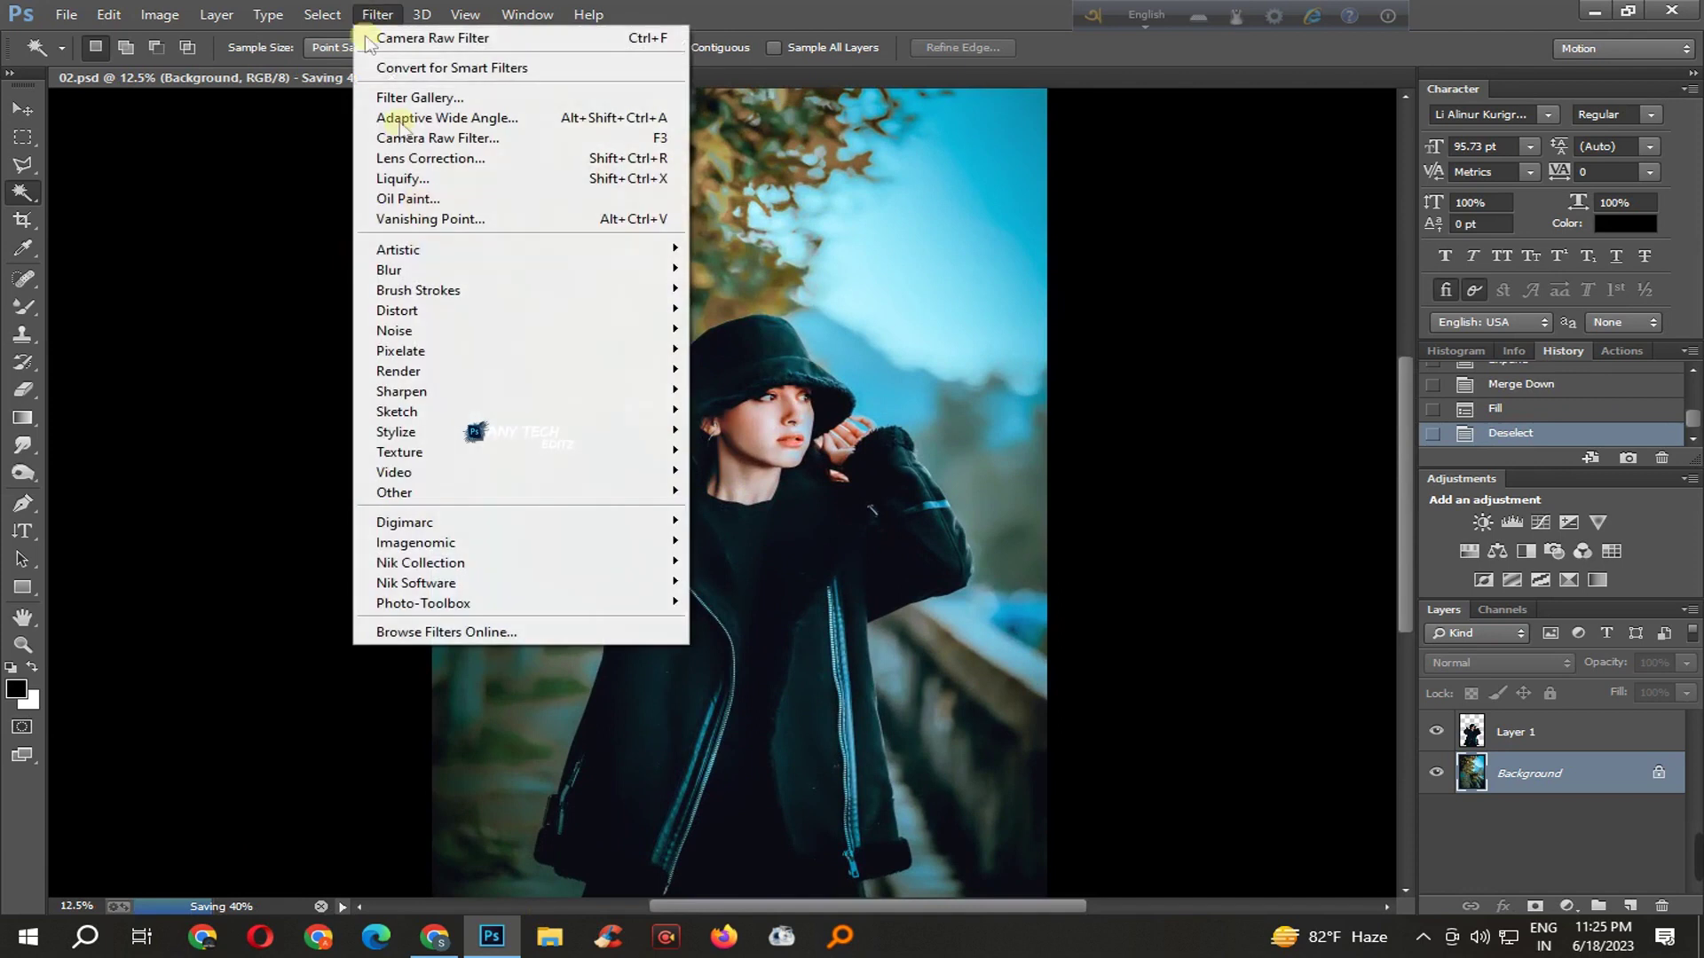
pyautogui.click(739, 309)
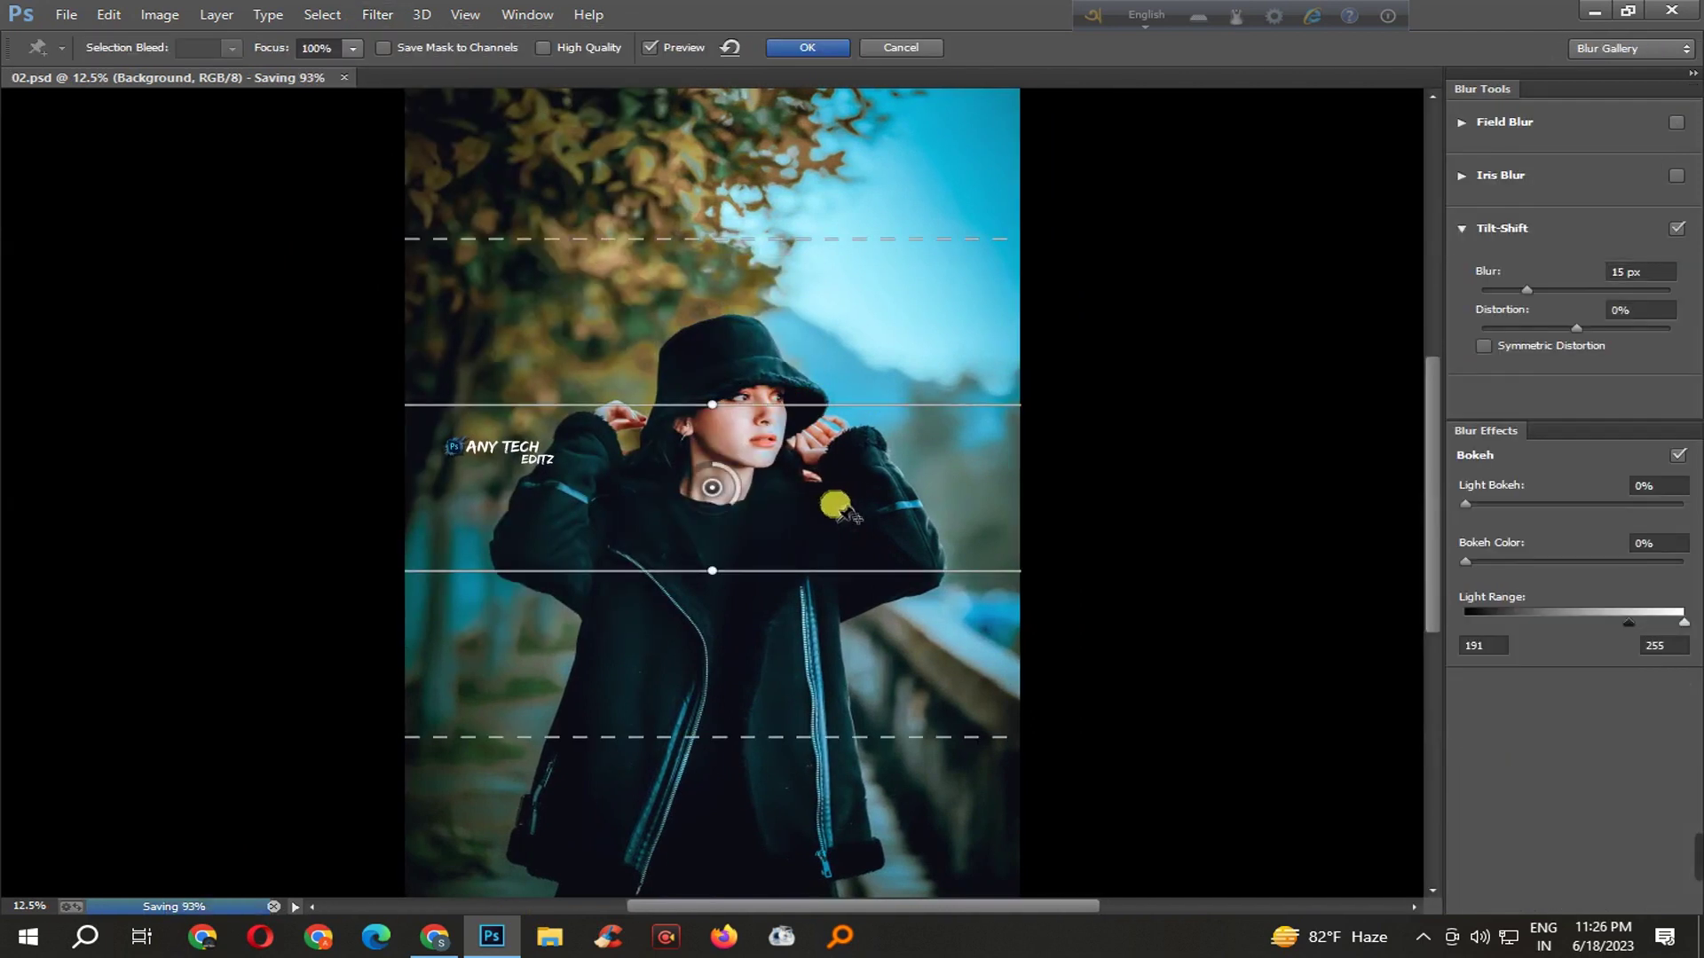
pyautogui.moveTo(780, 495); pyautogui.dragTo(781, 799)
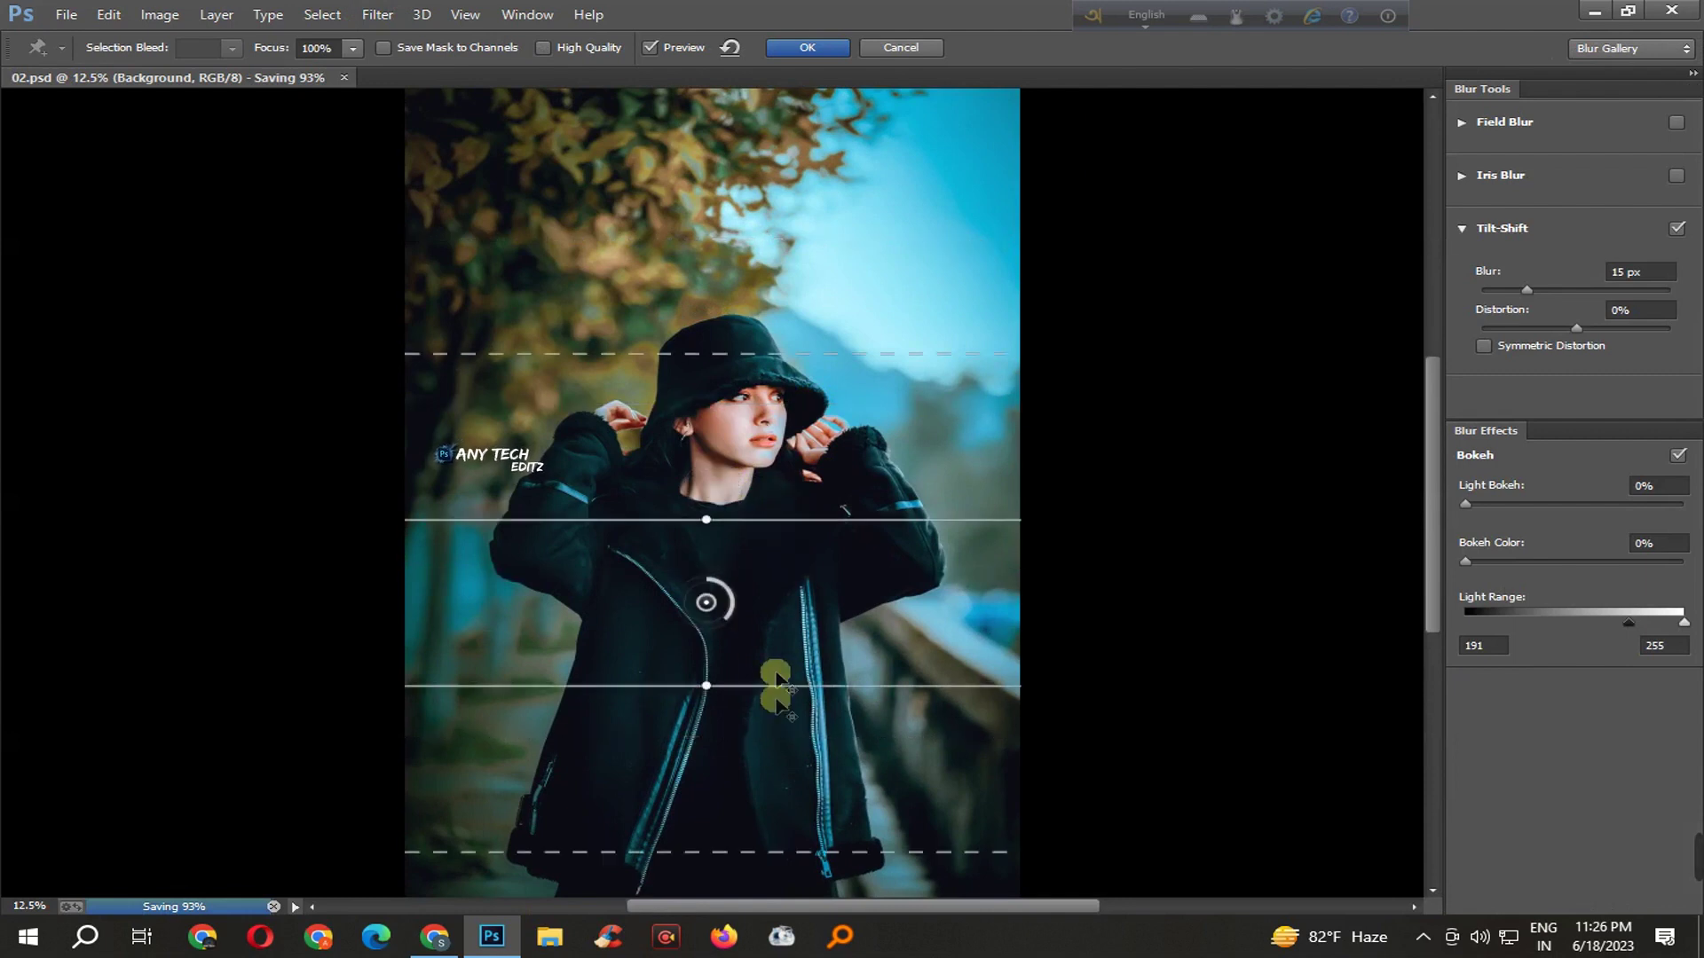
pyautogui.hotkey('ctrl', '-')
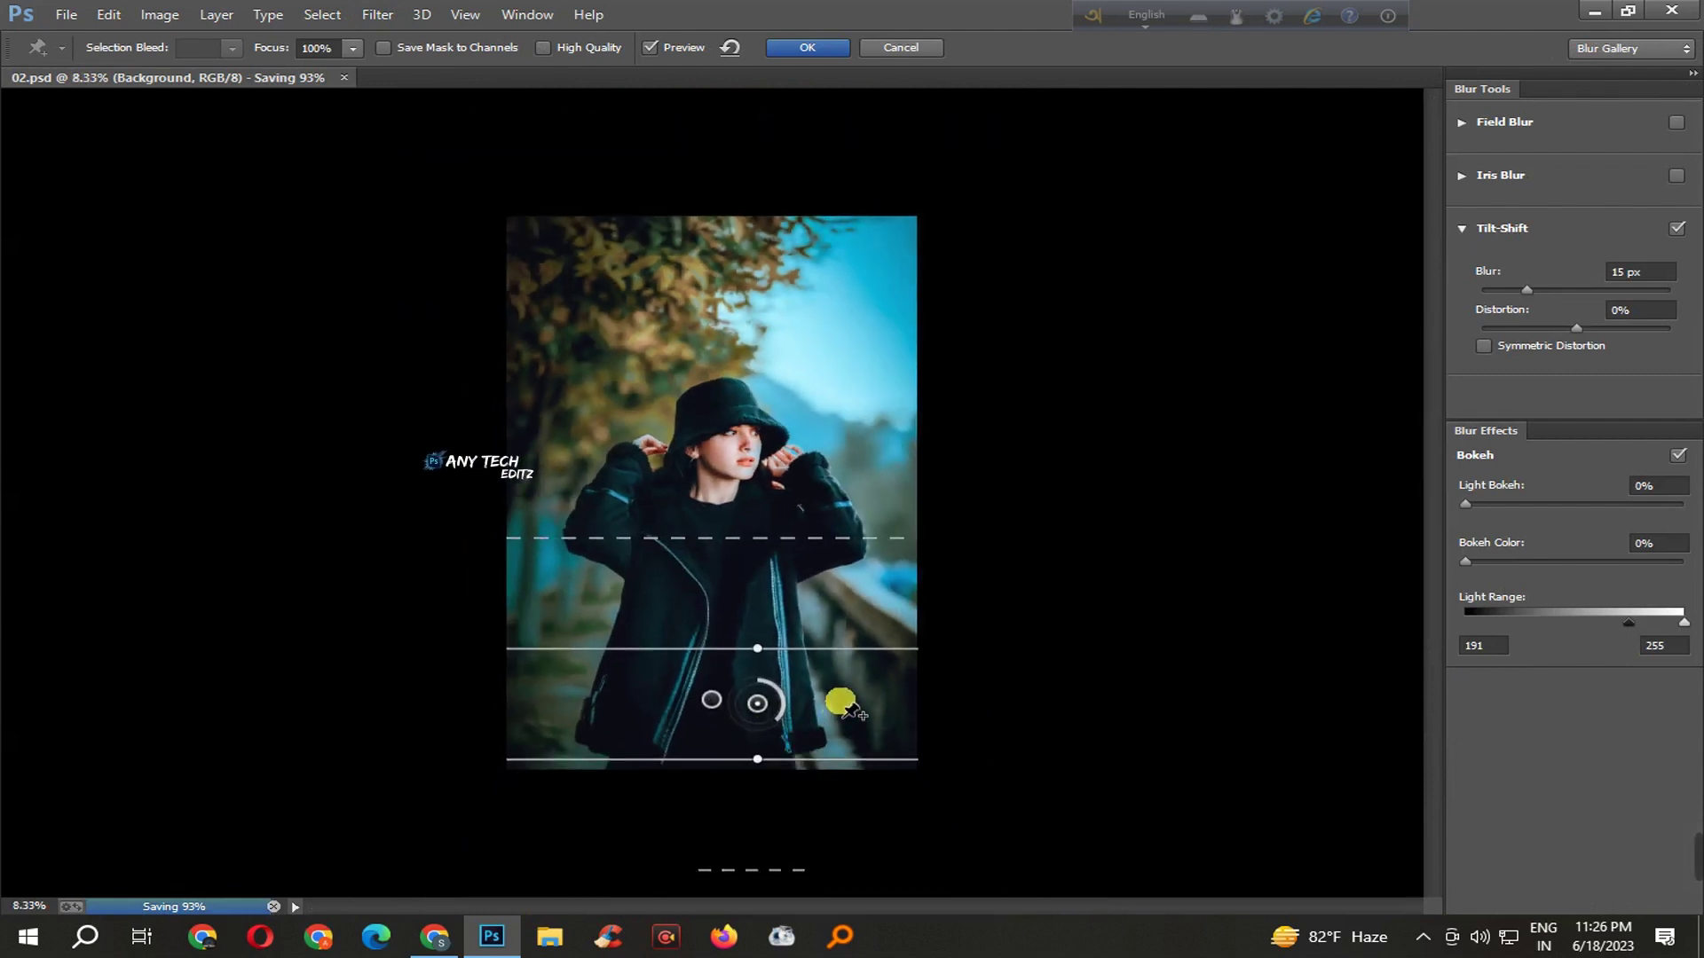
pyautogui.click(839, 741)
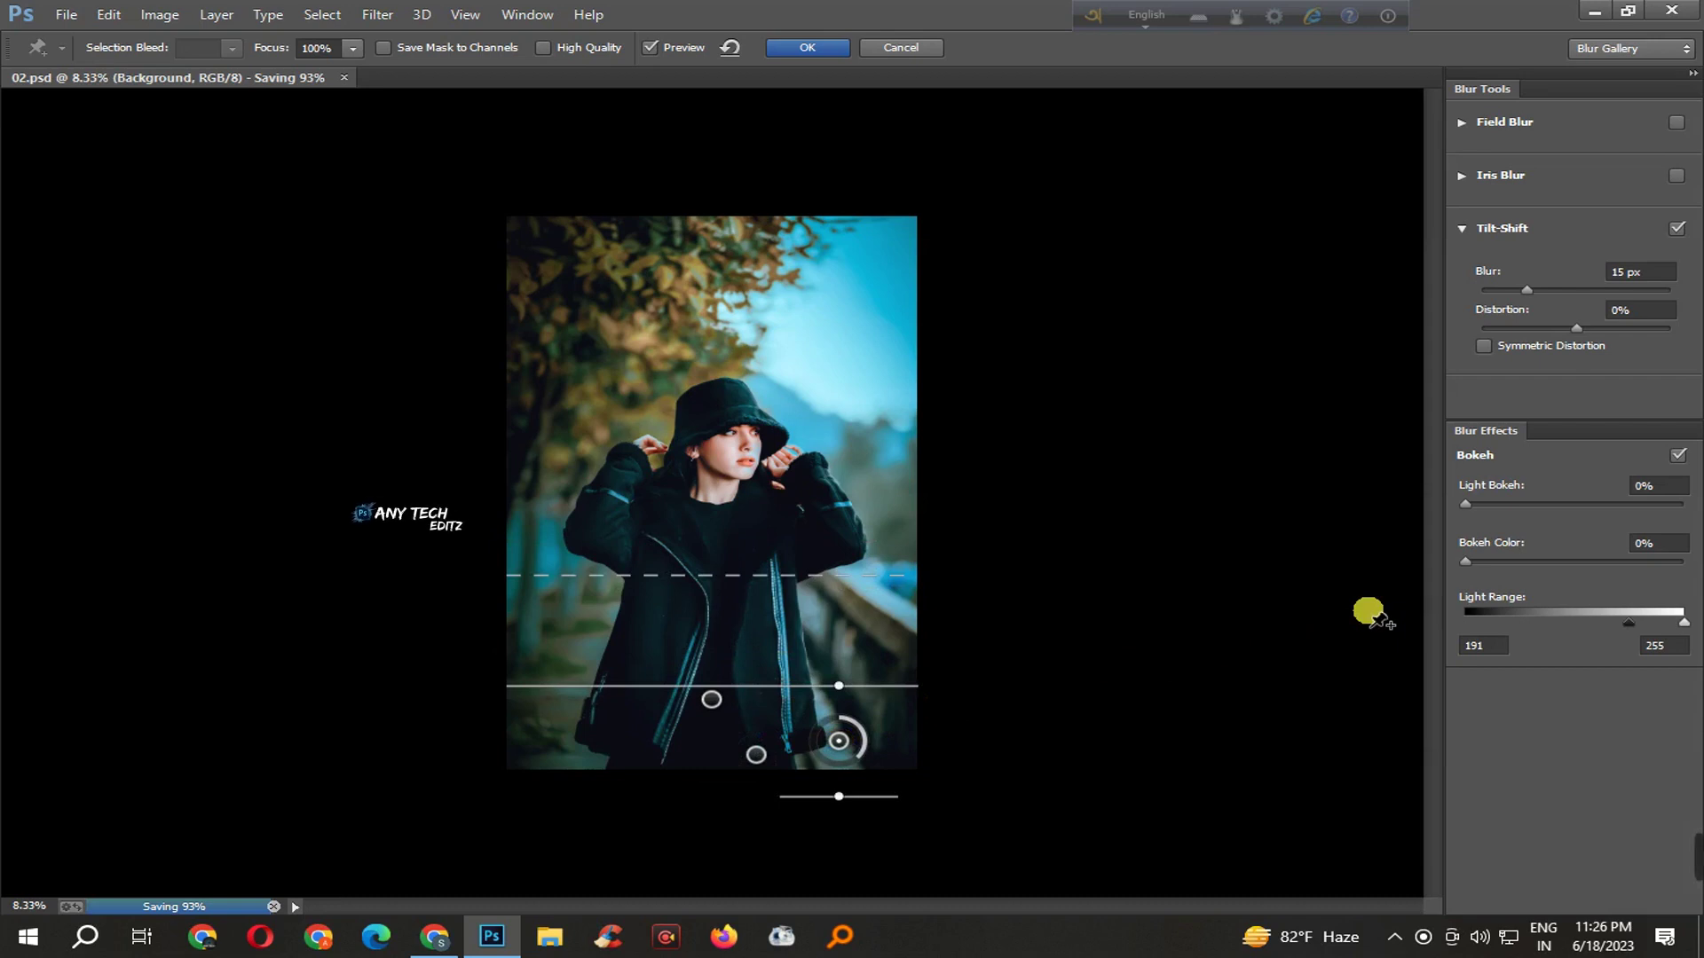
pyautogui.press('Delete')
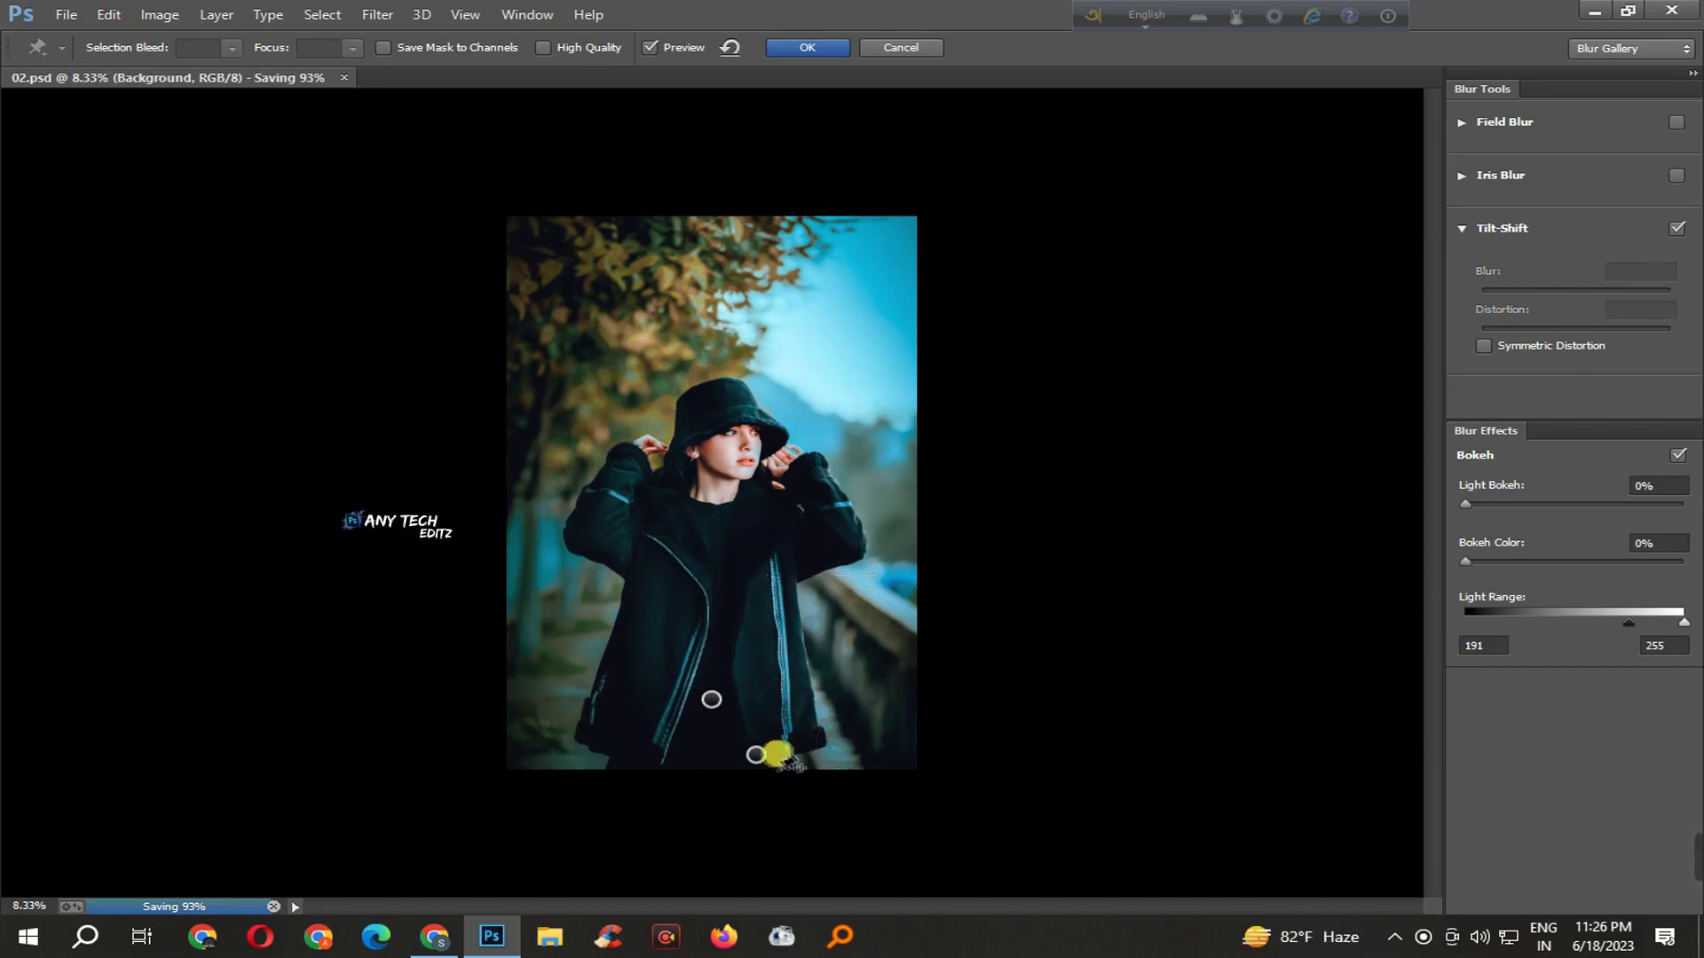
pyautogui.click(712, 700)
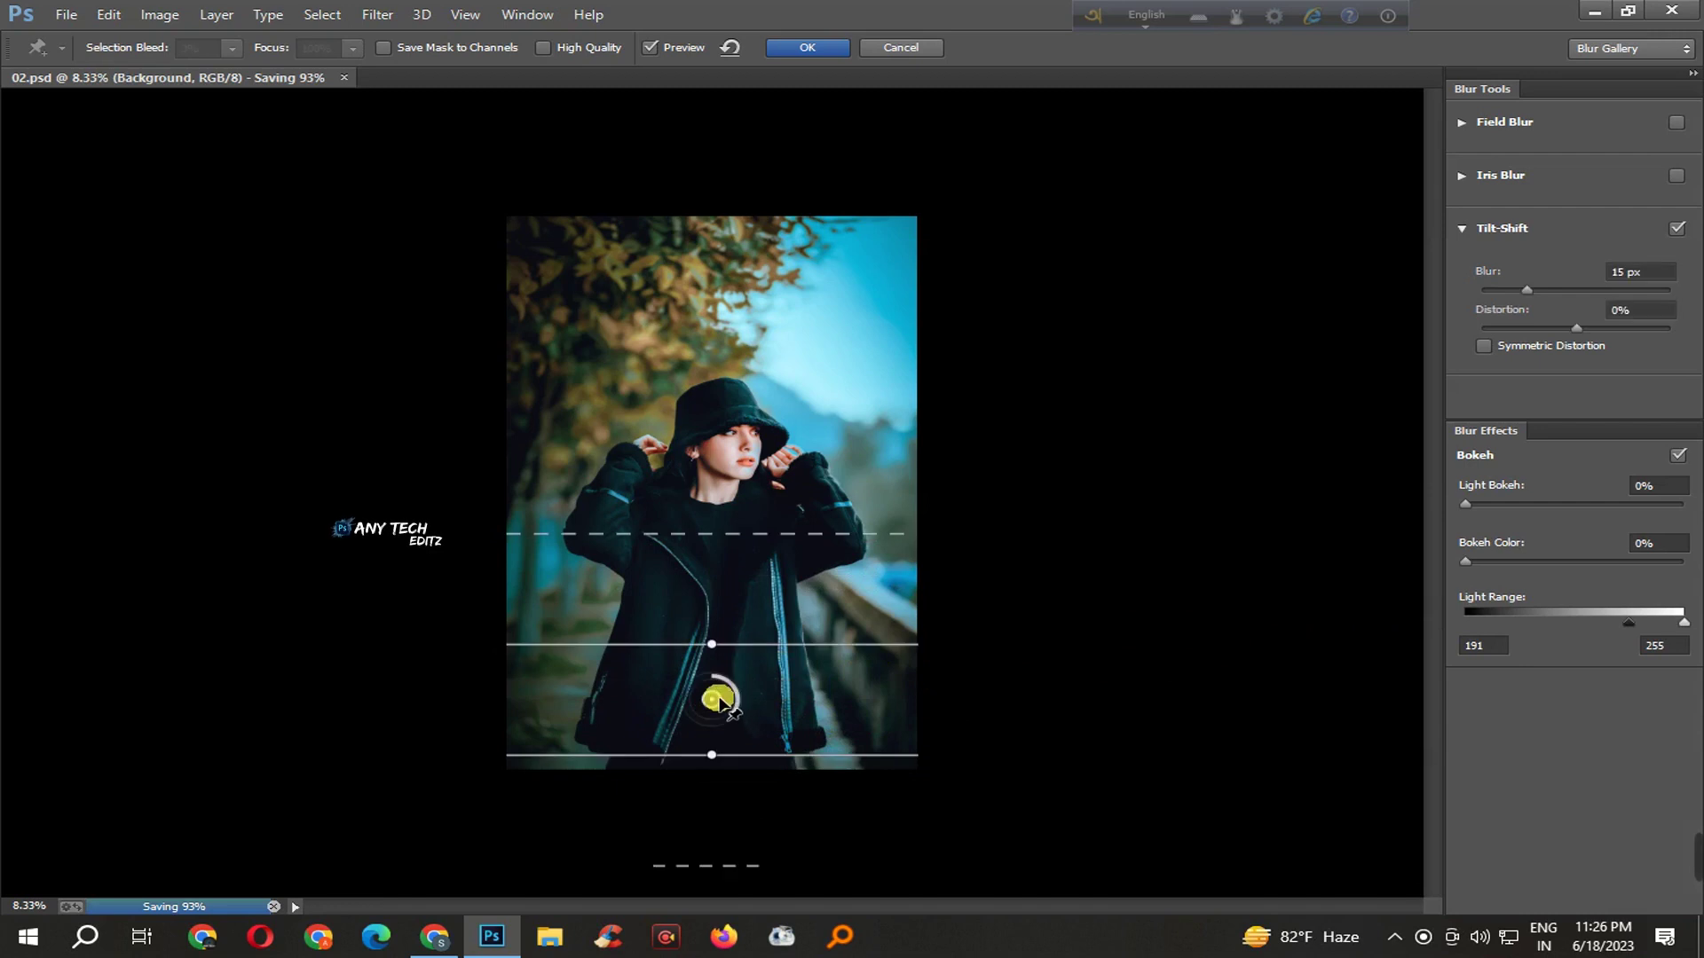
pyautogui.moveTo(716, 701); pyautogui.dragTo(711, 844)
# - Set blur to 119 px, light range high to 59, light bokeh 48%, and apply
pyautogui.moveTo(1572, 300); pyautogui.dragTo(1575, 306)
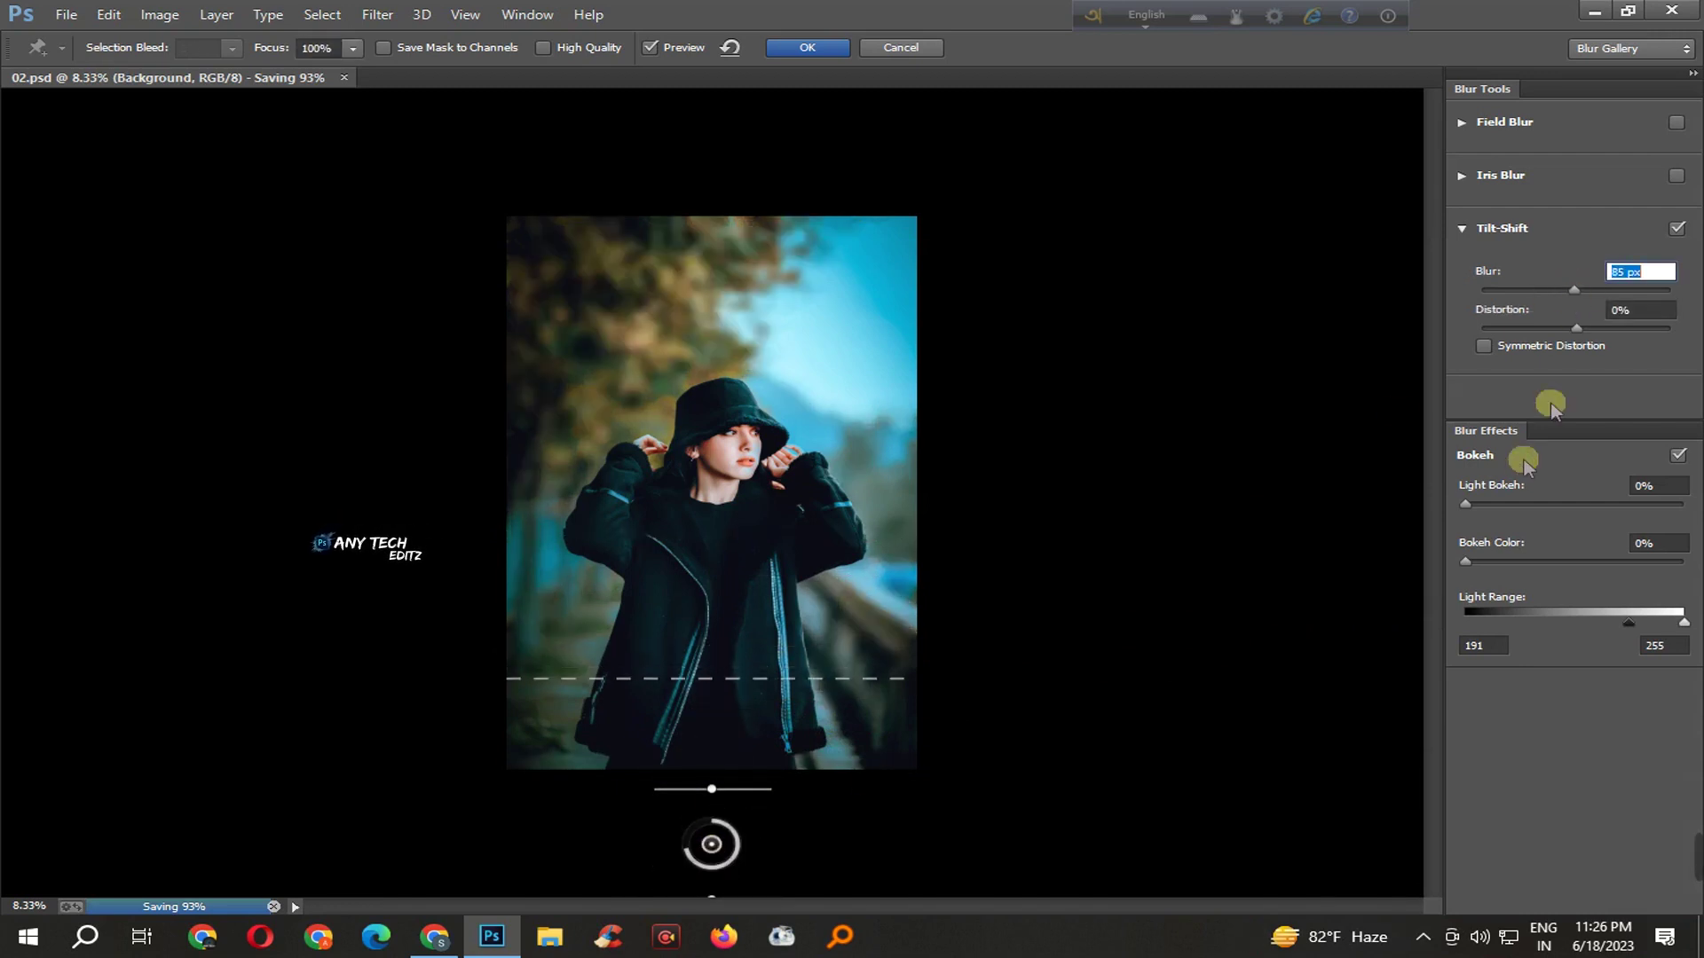
pyautogui.moveTo(1576, 290); pyautogui.dragTo(1593, 291)
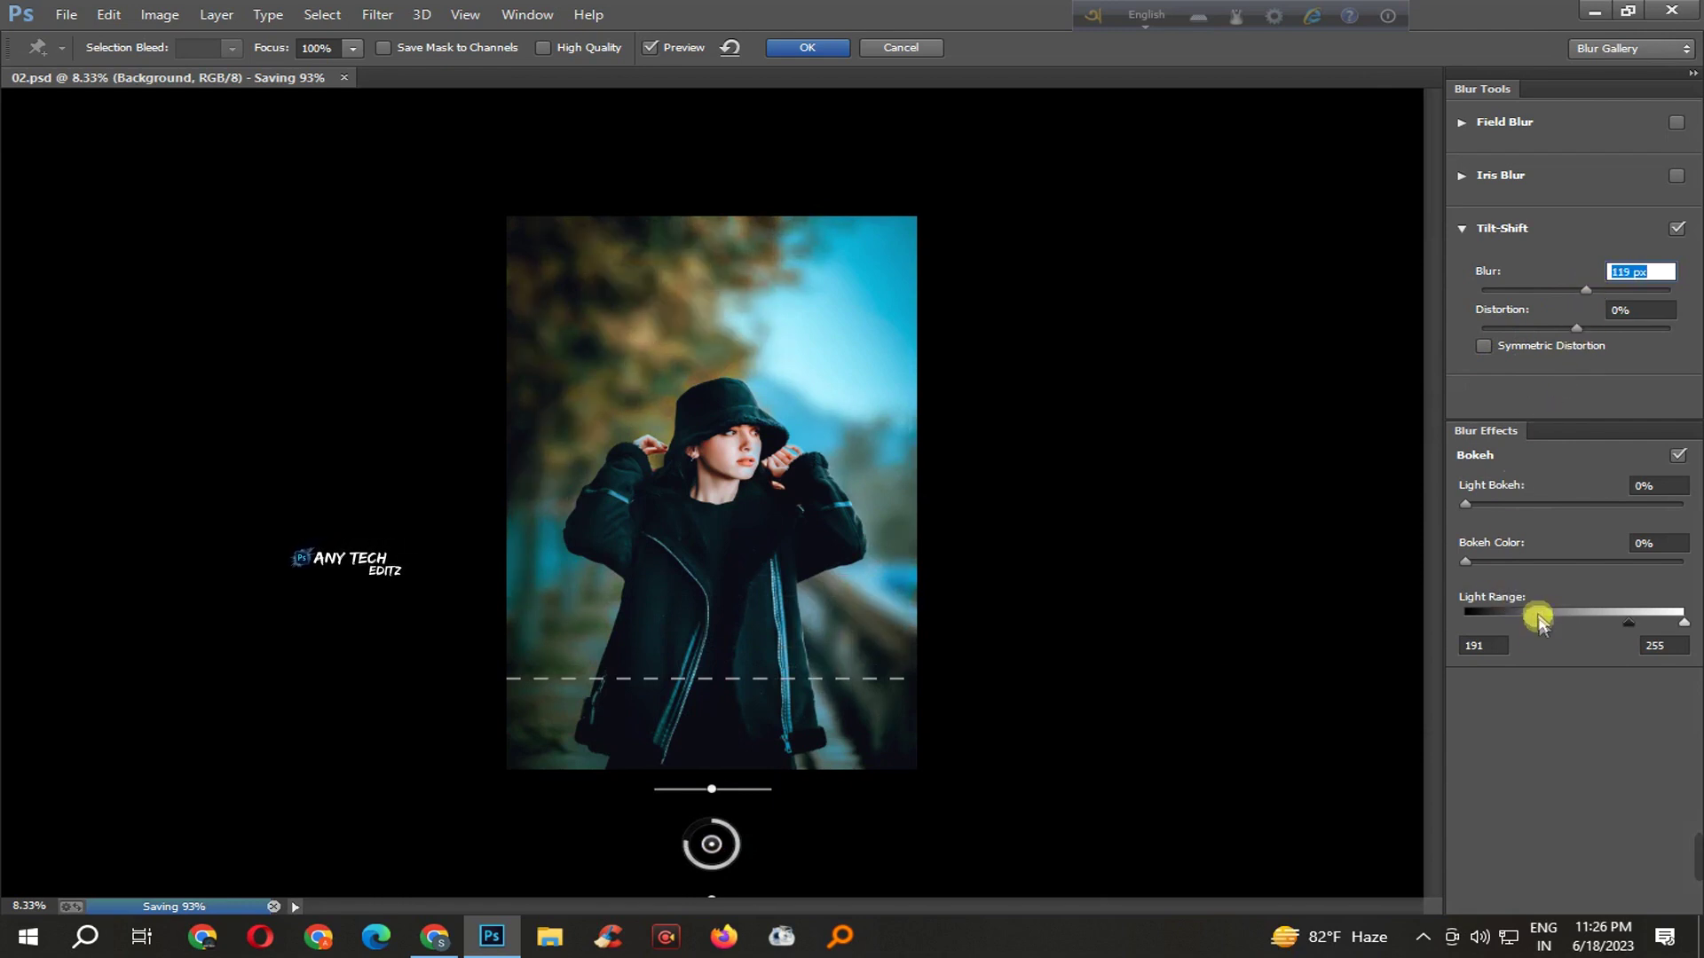
pyautogui.moveTo(1547, 619); pyautogui.dragTo(1514, 619)
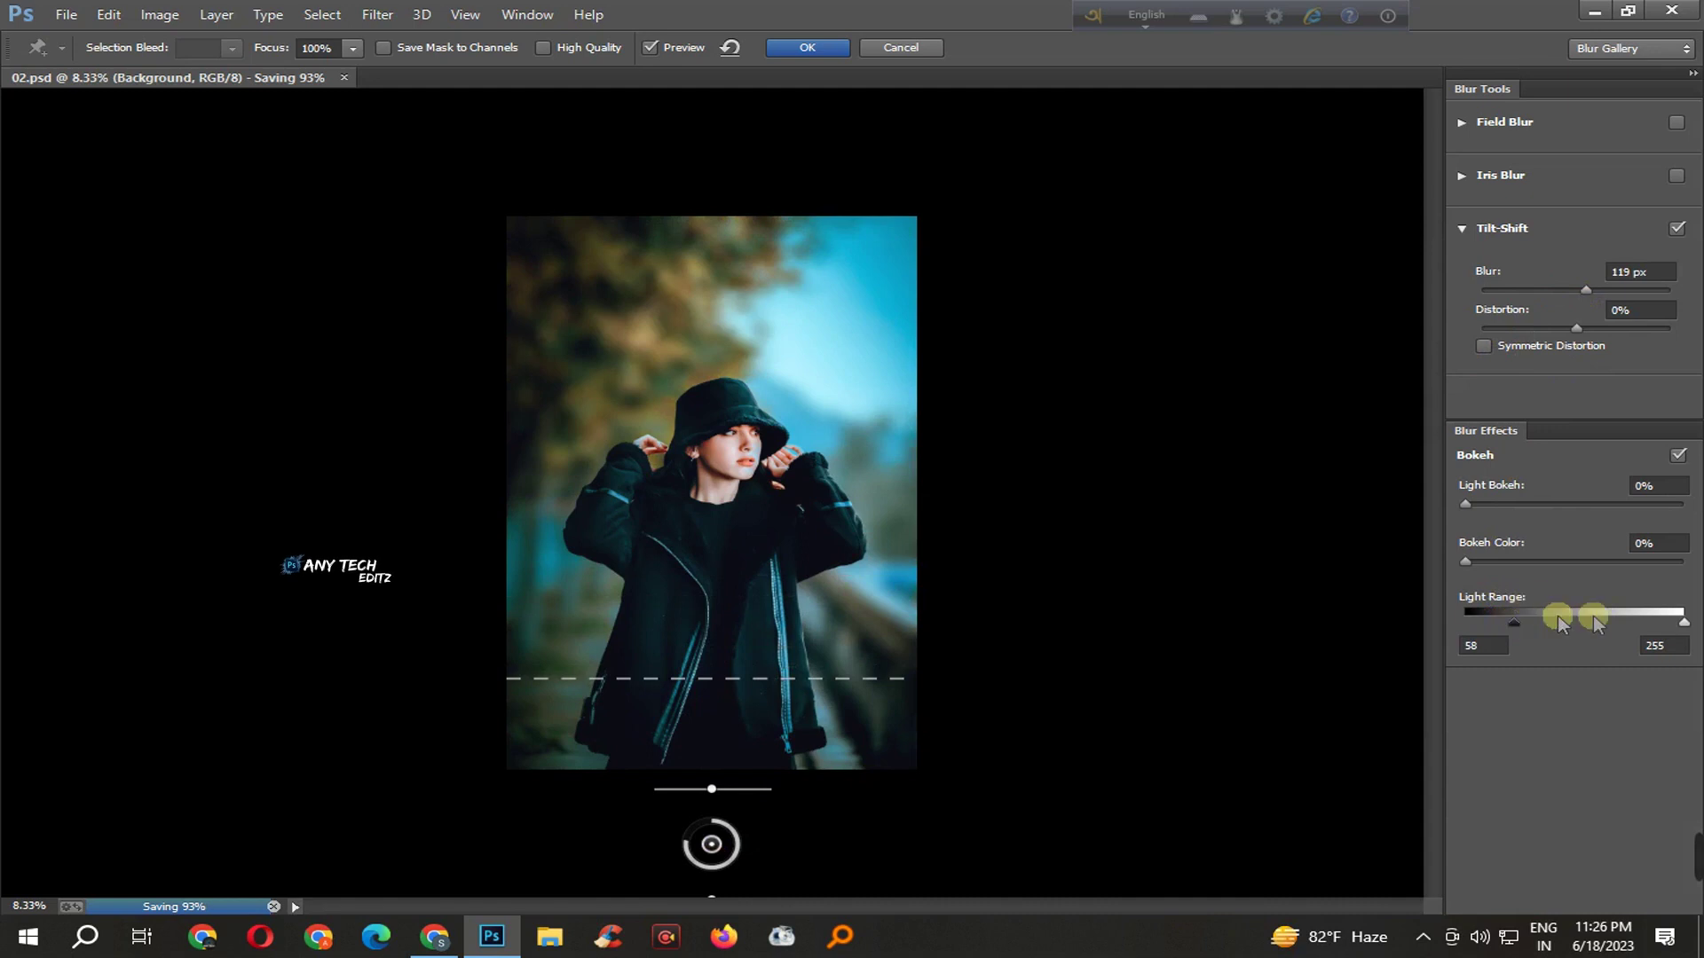
pyautogui.moveTo(1683, 622); pyautogui.dragTo(1515, 622)
pyautogui.moveTo(1465, 504); pyautogui.dragTo(1569, 504)
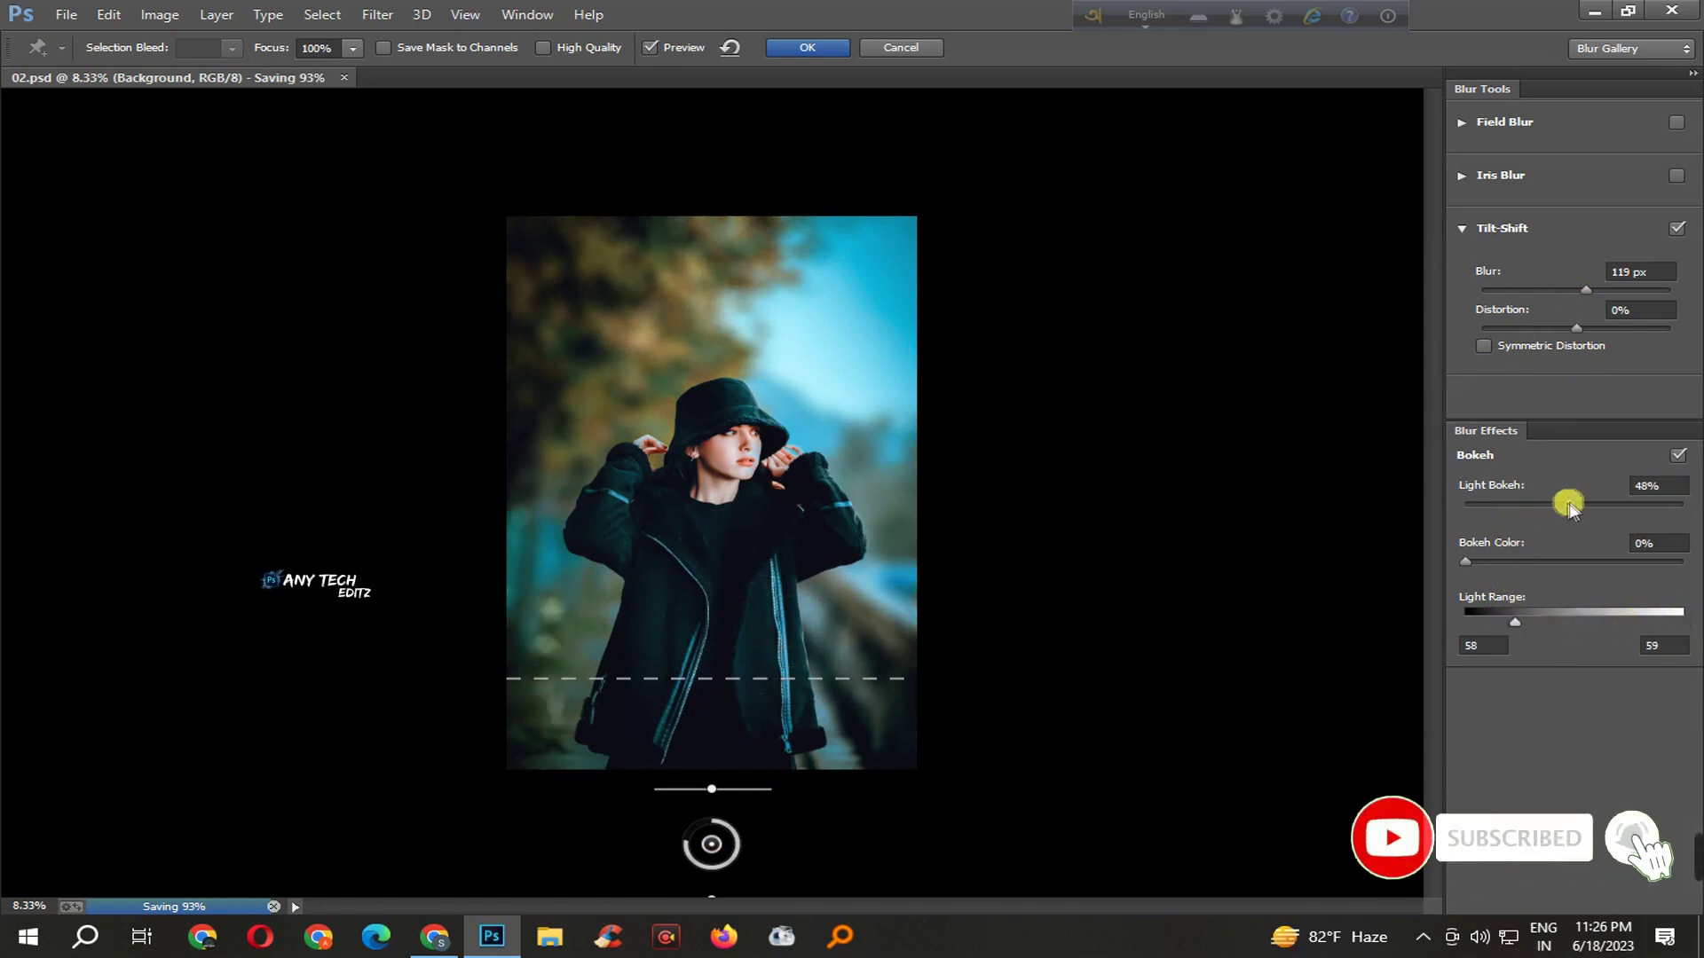
pyautogui.click(796, 46)
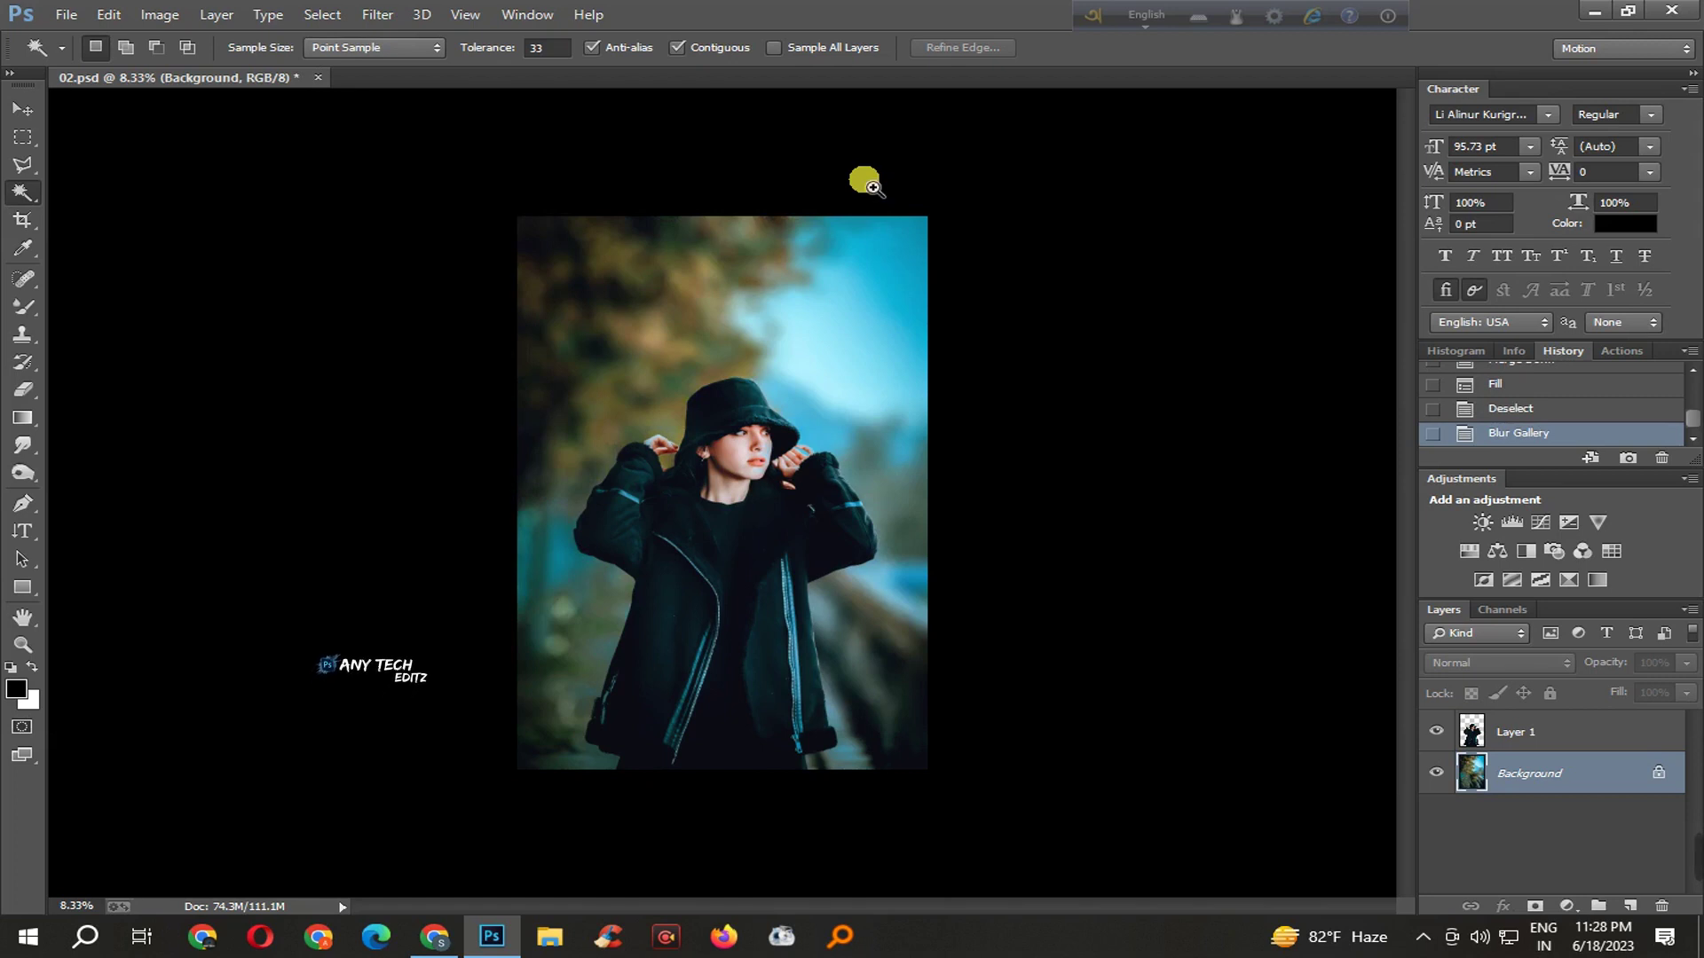
# - Zoom in to inspect the portrait's face, fit the image back, and save
pyautogui.keyDown('ctrl'); pyautogui.click(866, 578); pyautogui.keyUp('ctrl')
pyautogui.keyDown('ctrl'); pyautogui.click(810, 563); pyautogui.keyUp('ctrl')
pyautogui.hotkey('ctrl', '0')
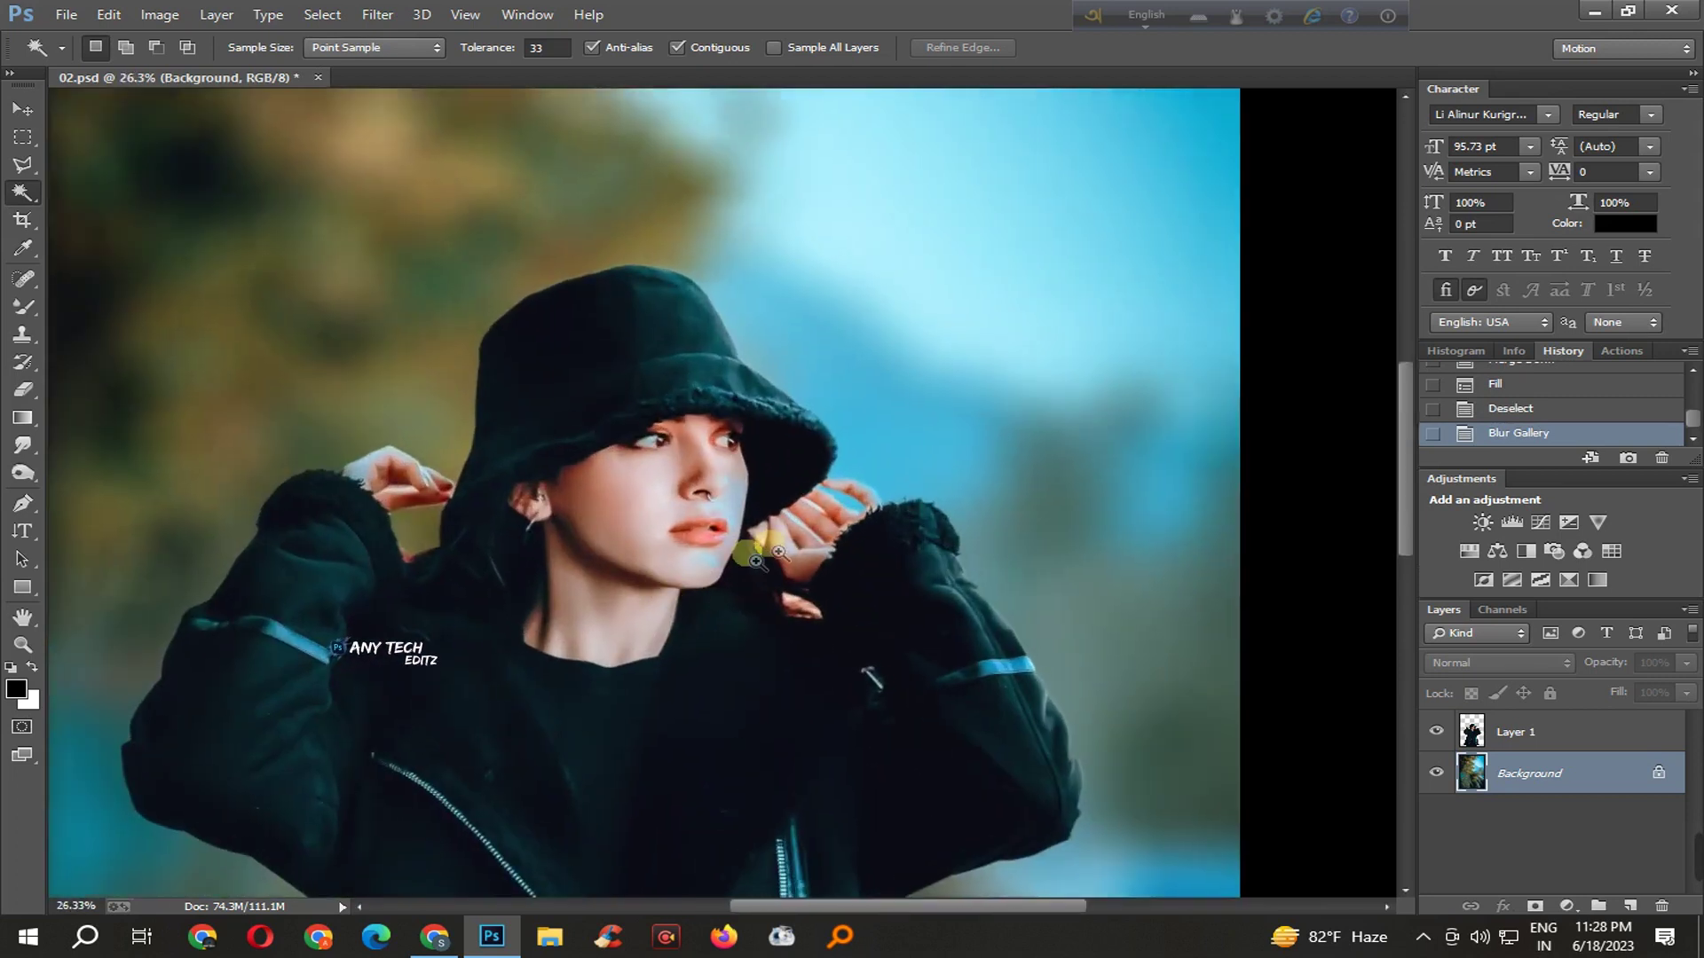
pyautogui.hotkey('ctrl', 's')
# - Warm Layer 1 with a Camera Raw Filter Temperature of +13
pyautogui.click(1610, 737)
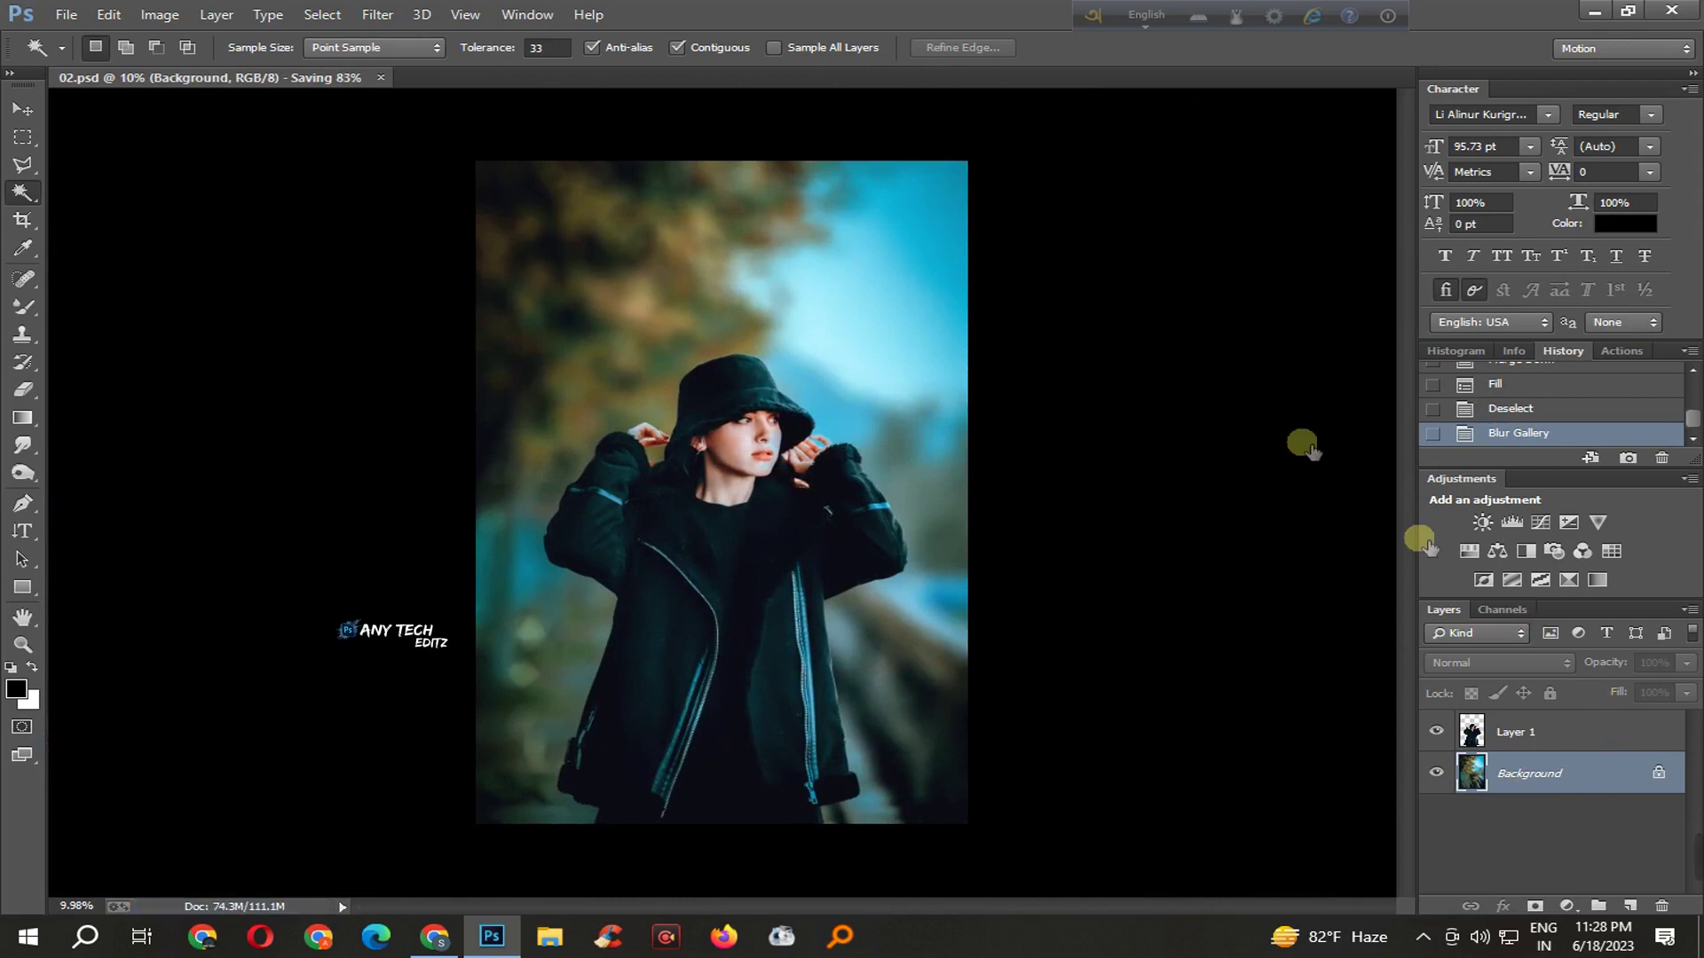
pyautogui.click(377, 14)
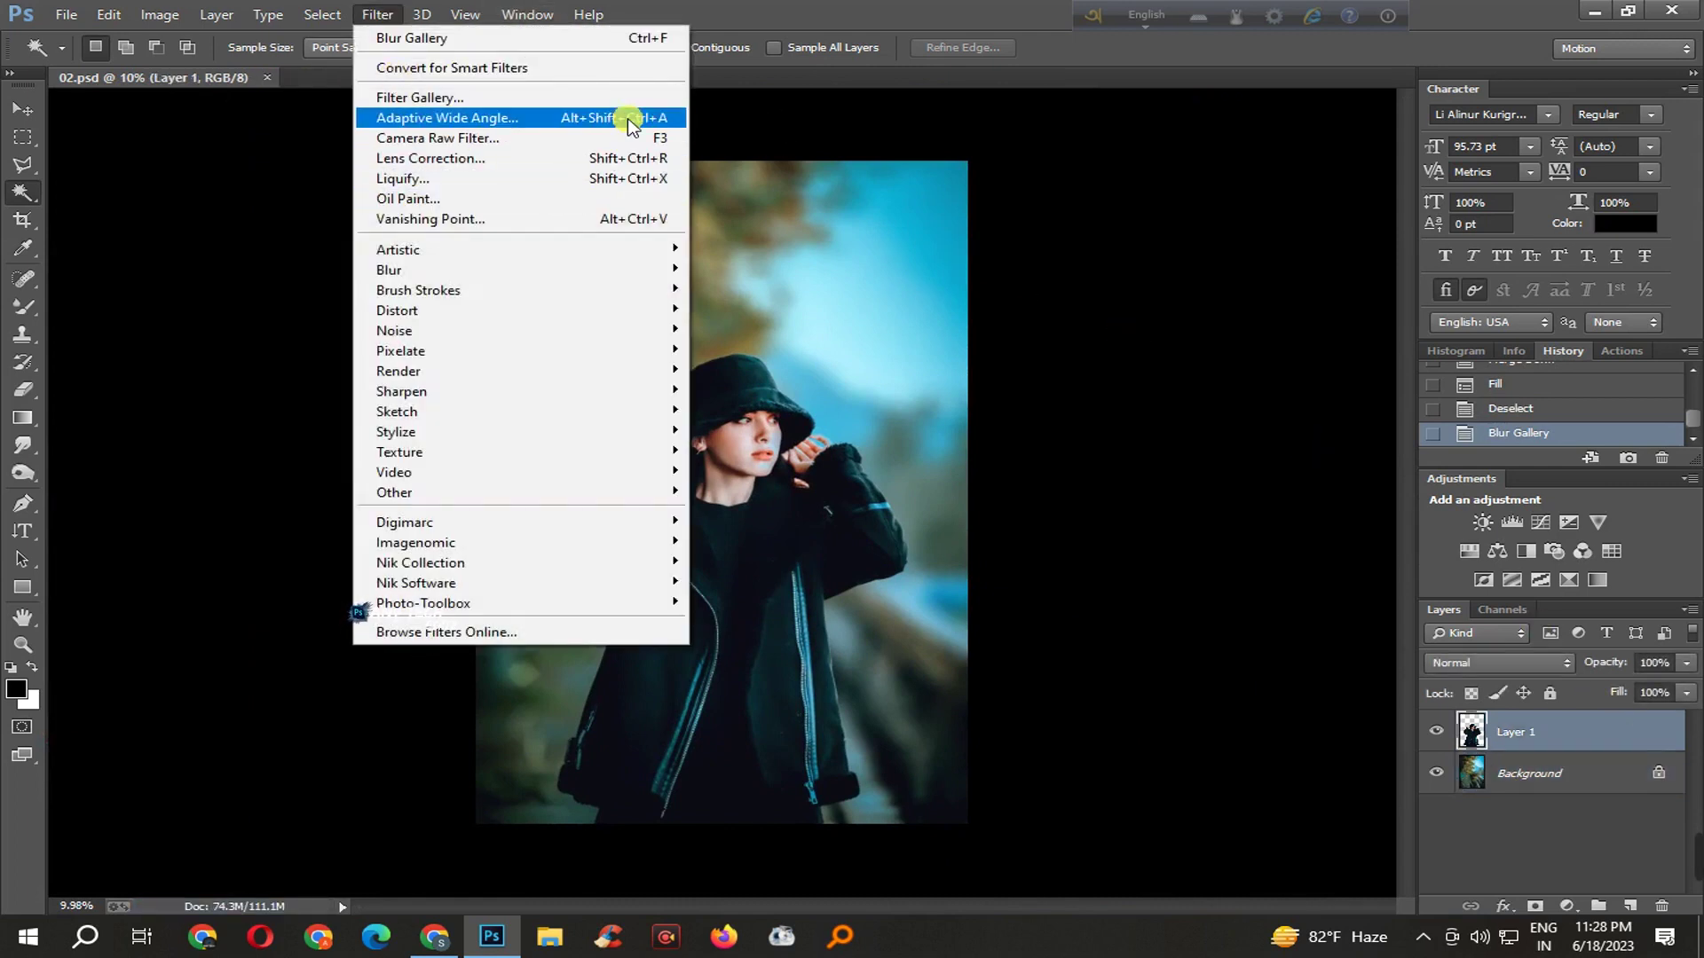
pyautogui.click(627, 158)
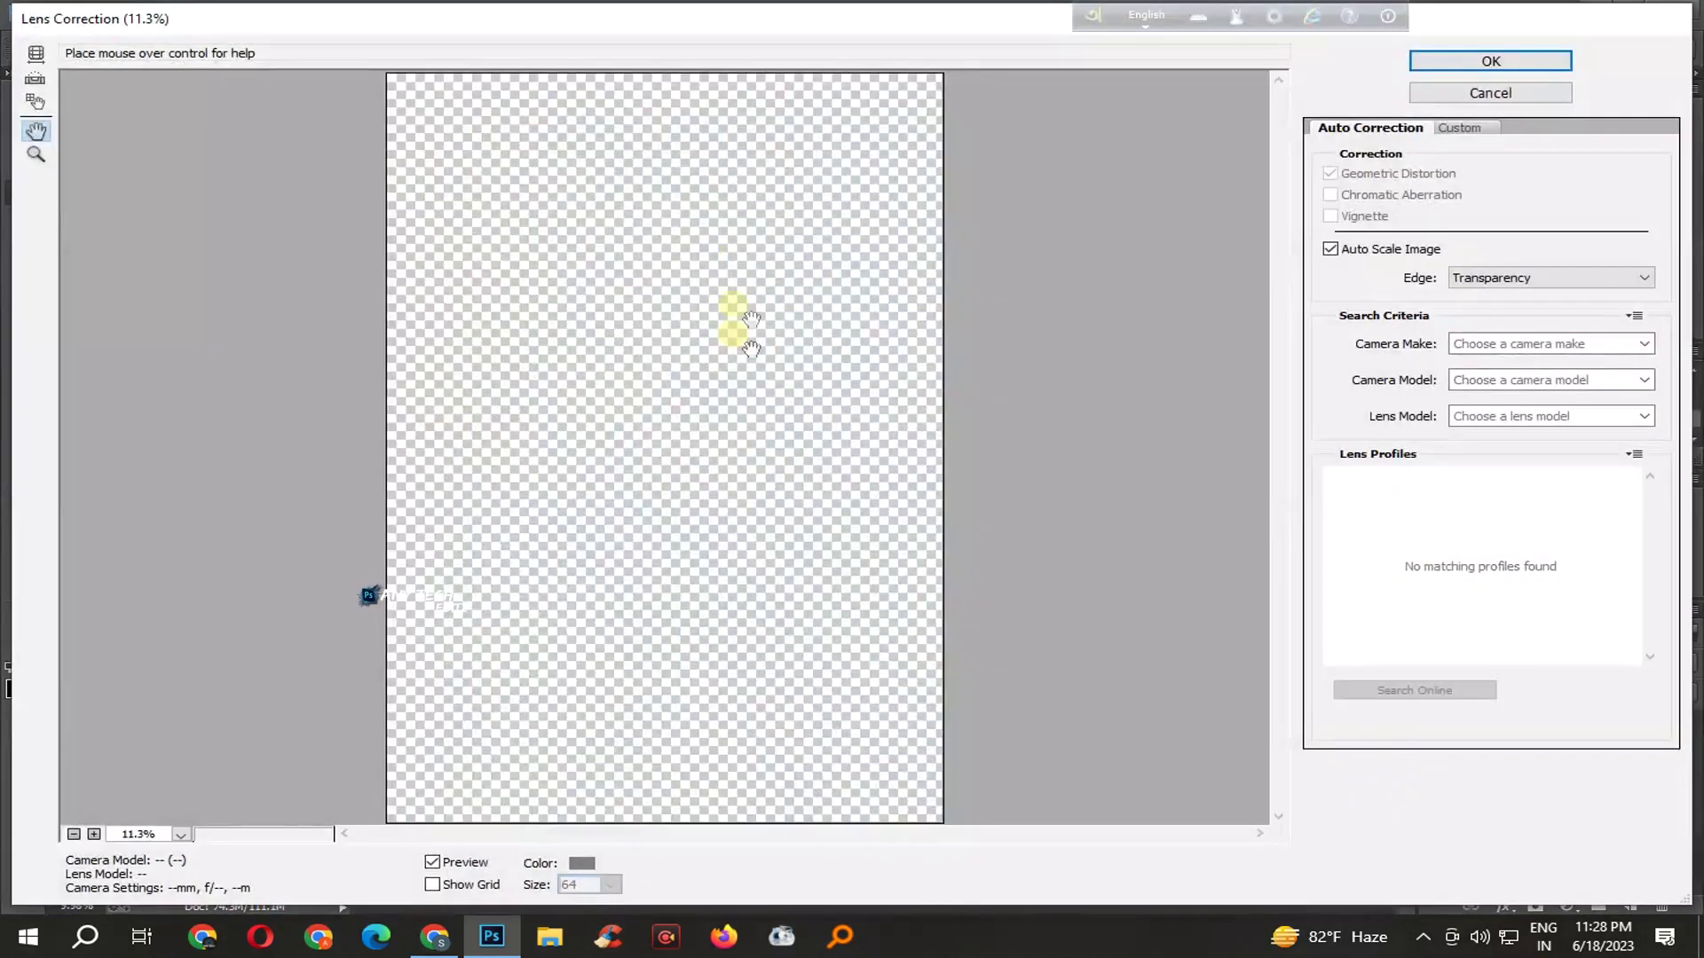
pyautogui.press('Escape')
pyautogui.click(363, 12)
pyautogui.click(468, 160)
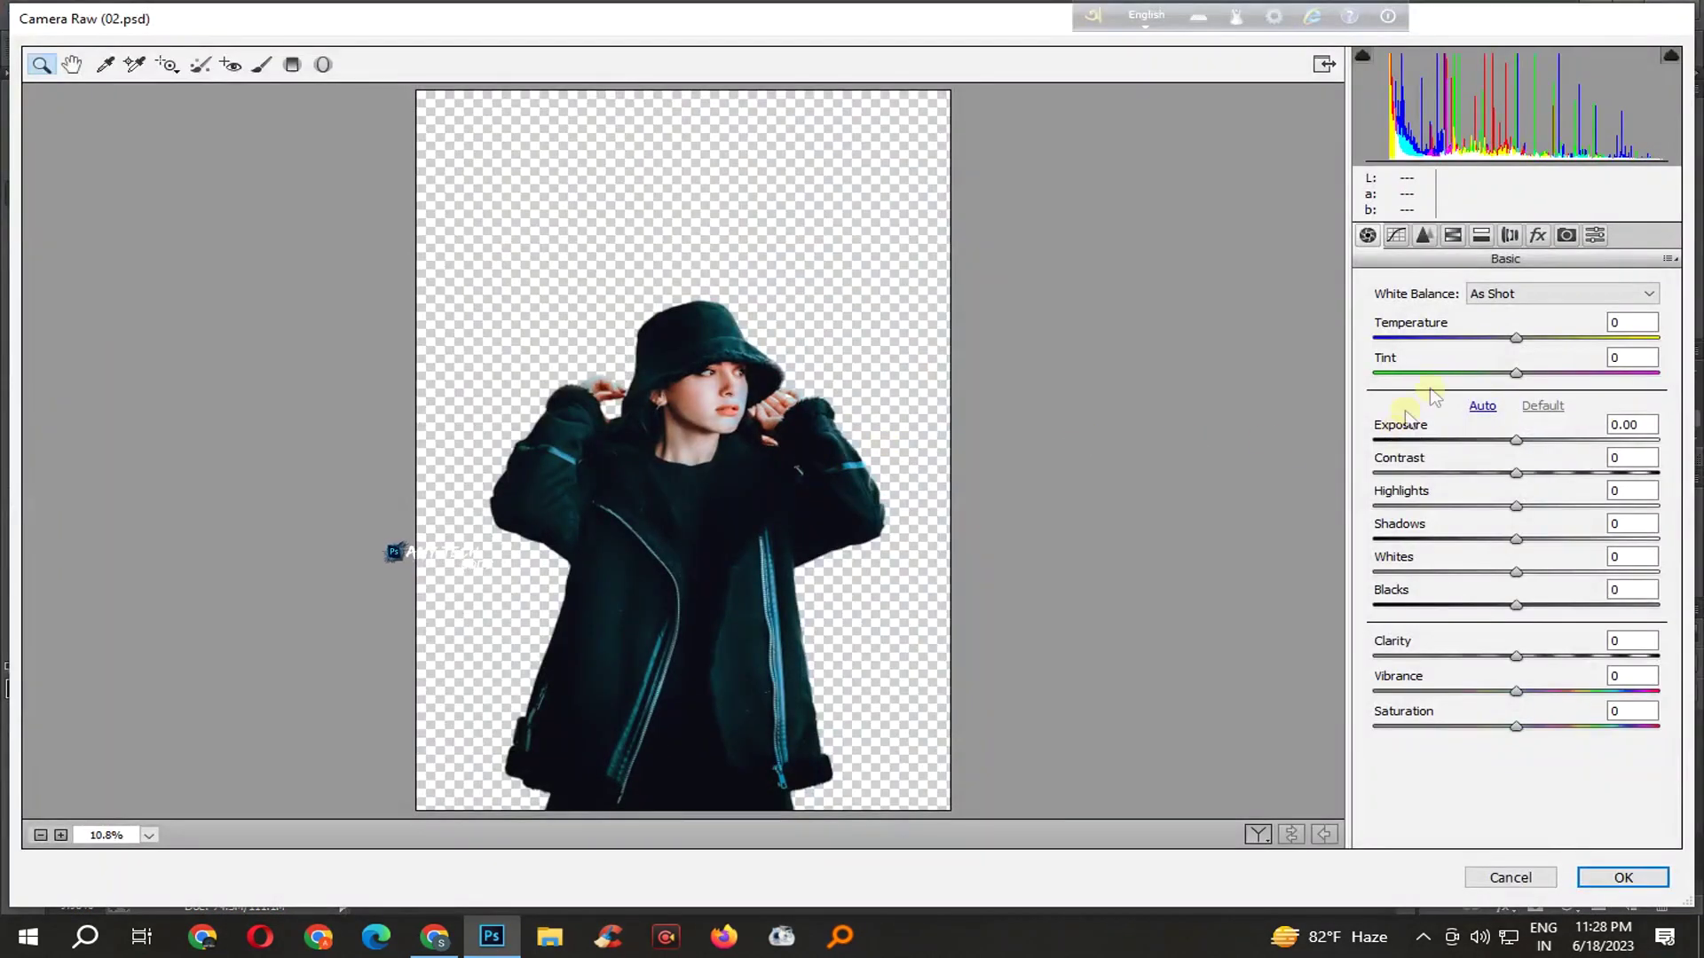
pyautogui.moveTo(1515, 338); pyautogui.dragTo(1538, 341)
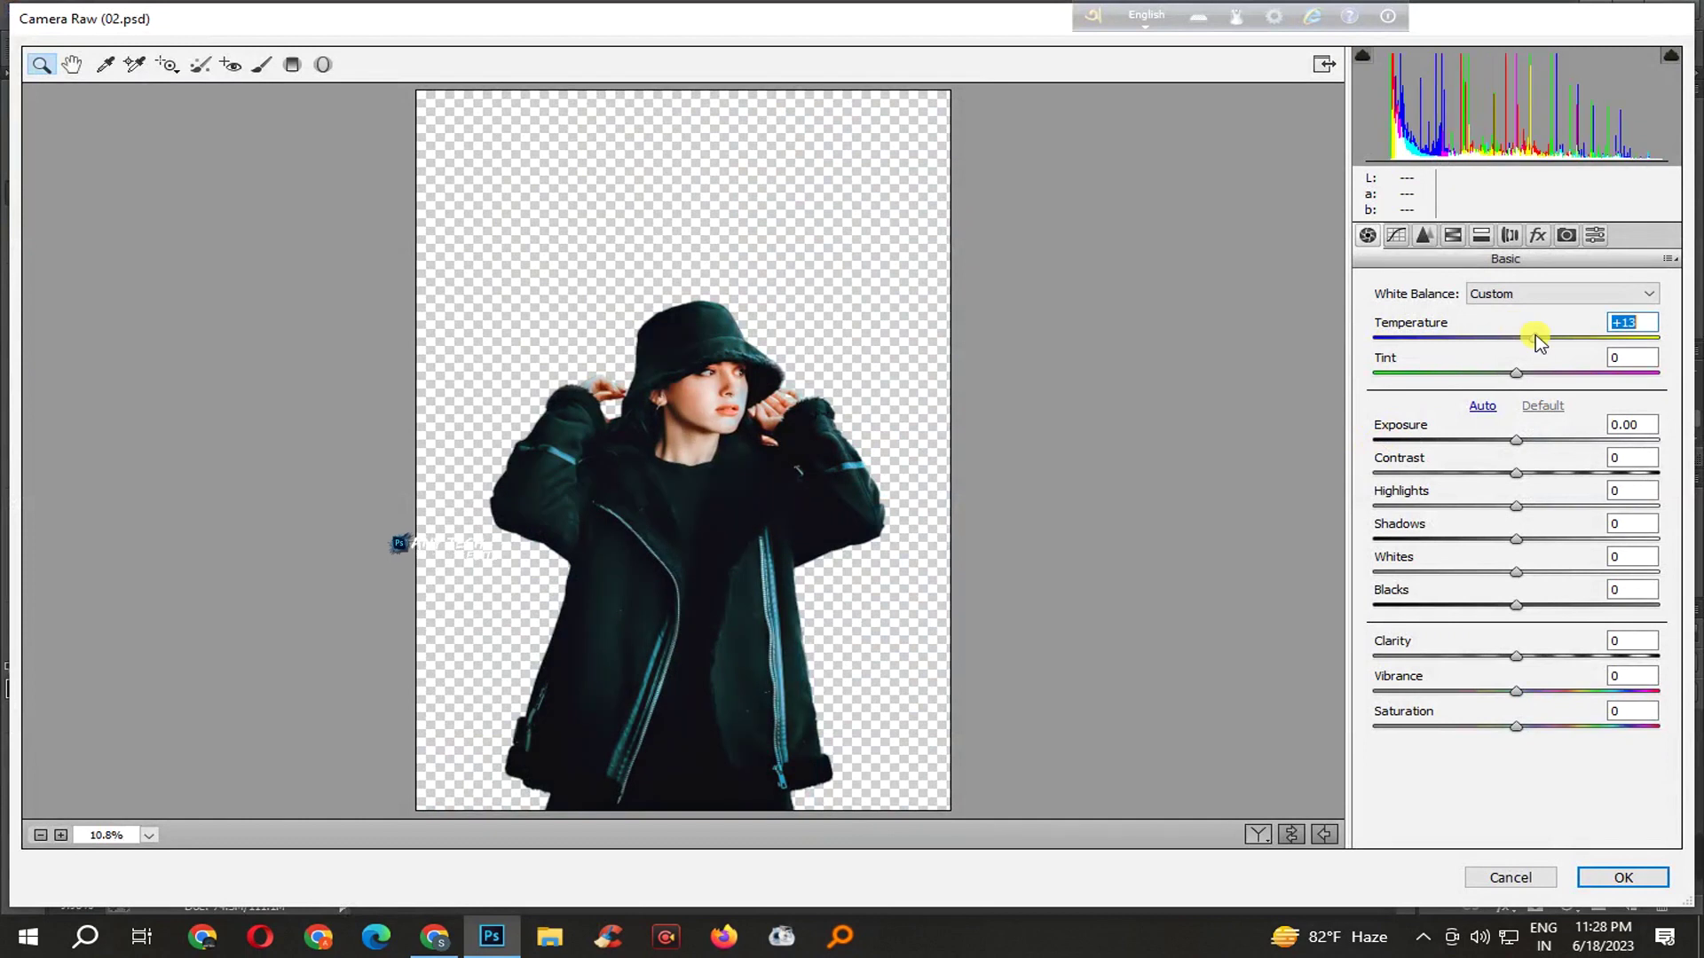
pyautogui.press('Return')
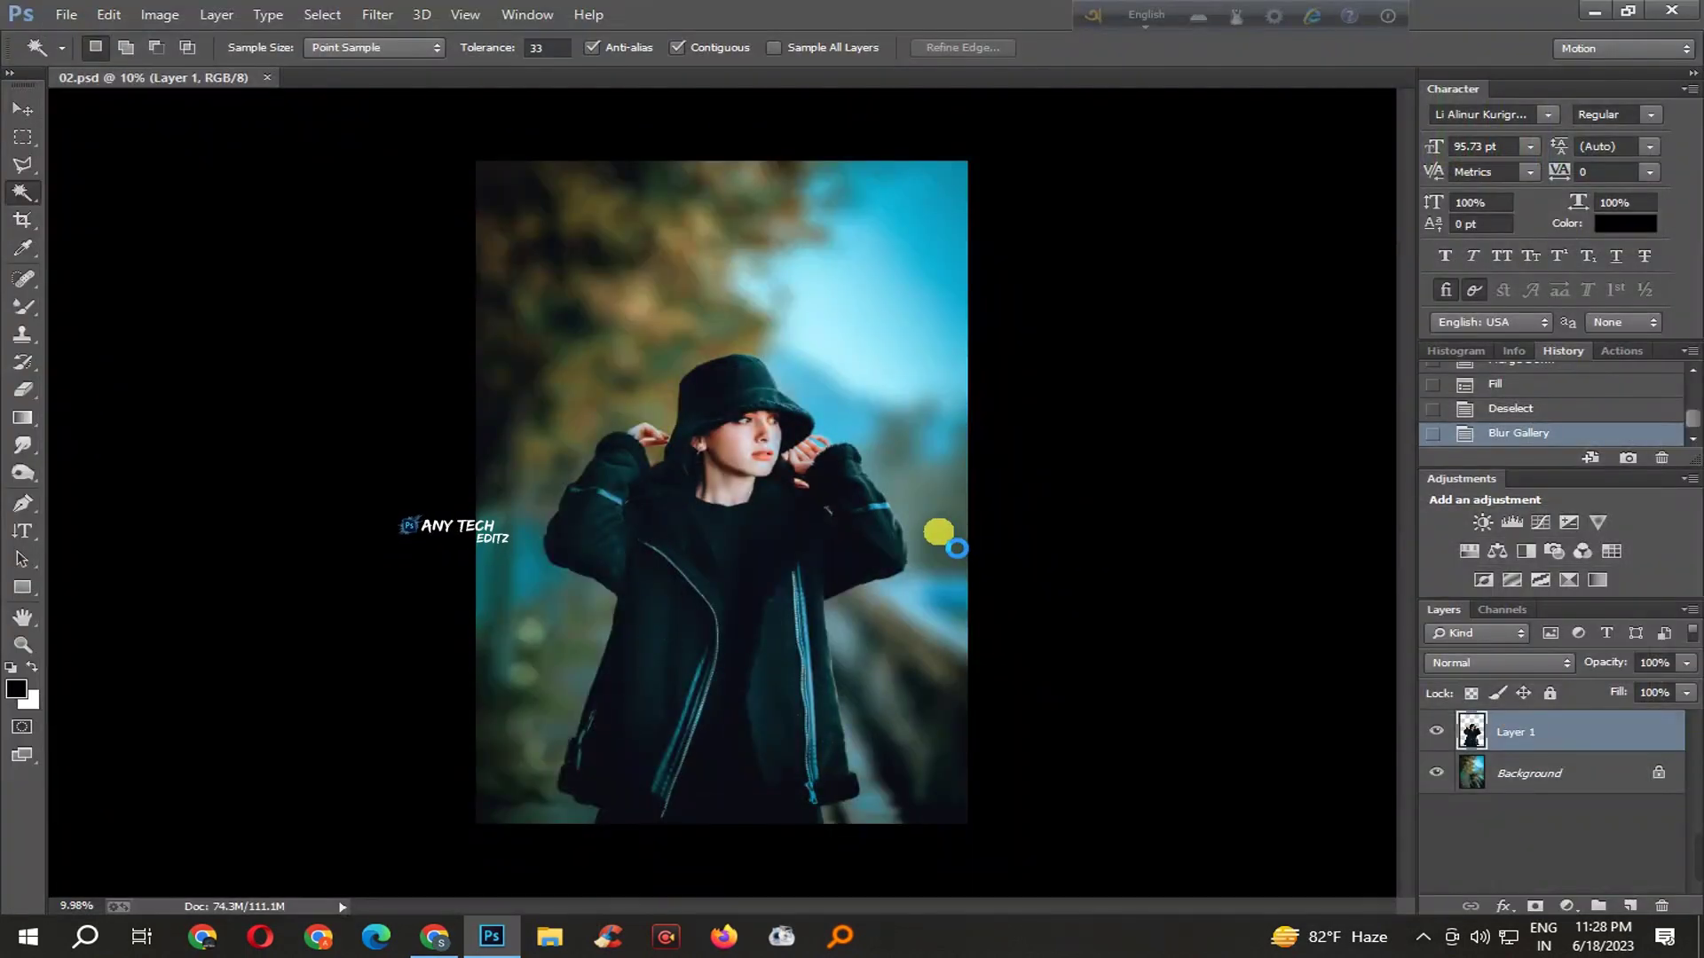
# - Merge the warmed woman layer down into the background
pyautogui.moveTo(938, 533); pyautogui.dragTo(843, 592)
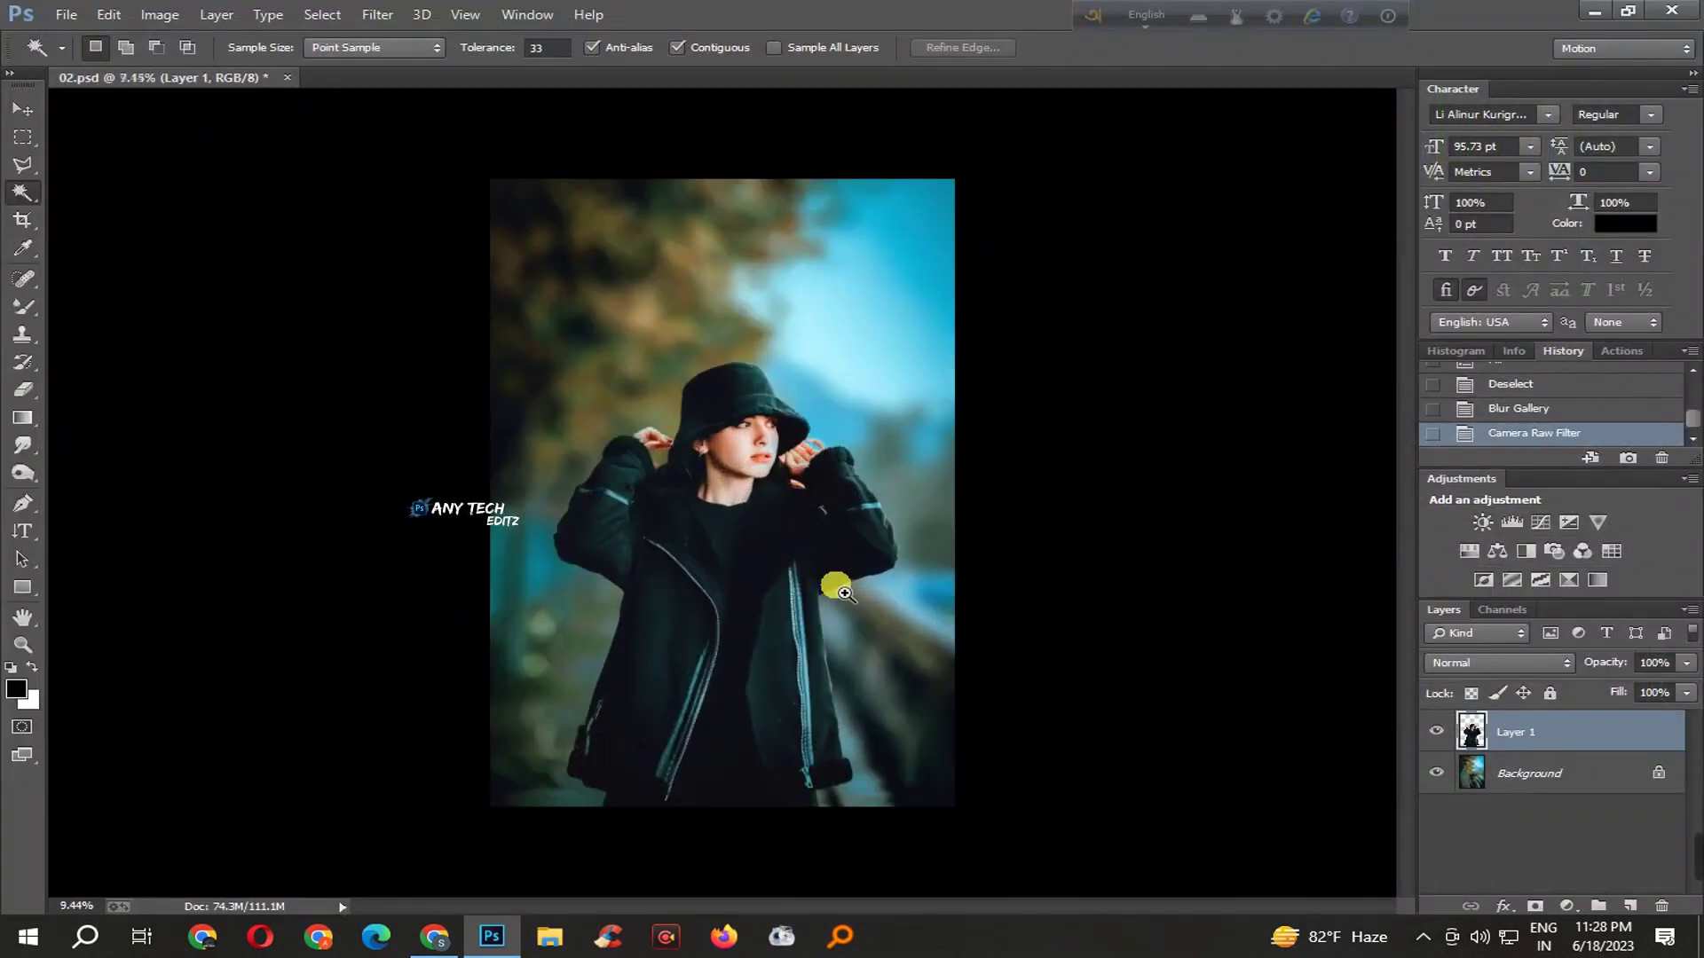
pyautogui.hotkey('ctrl', 'e')
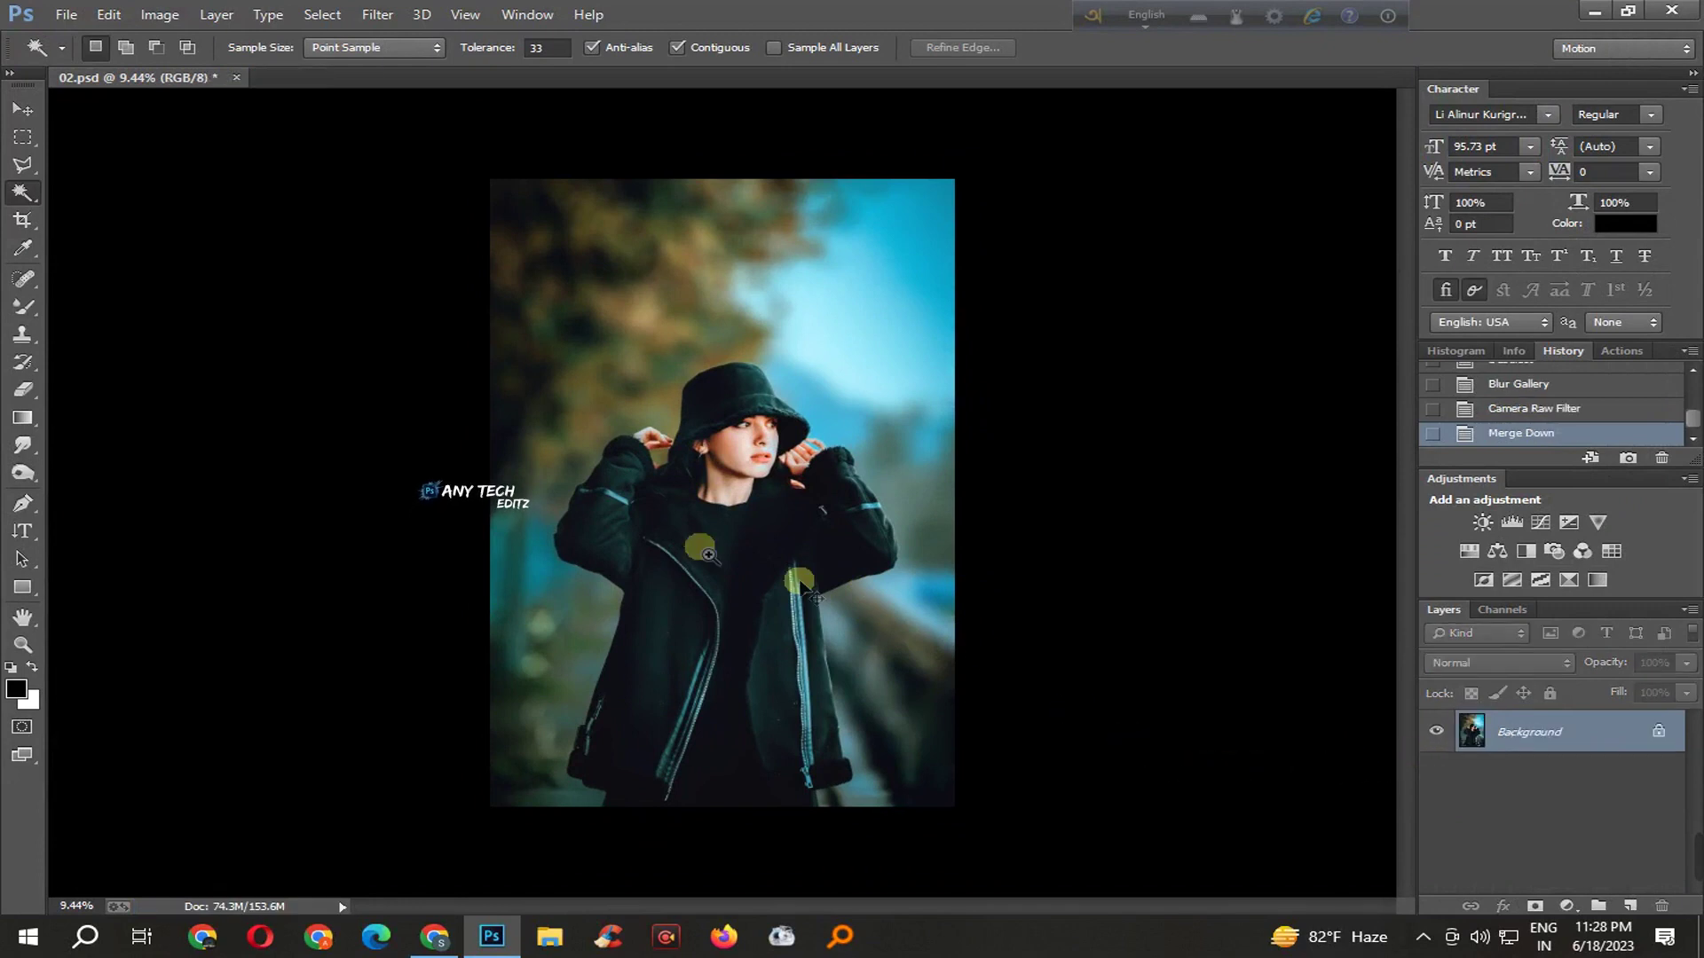
pyautogui.scroll(2, 708, 555)
pyautogui.scroll(-1, 791, 417)
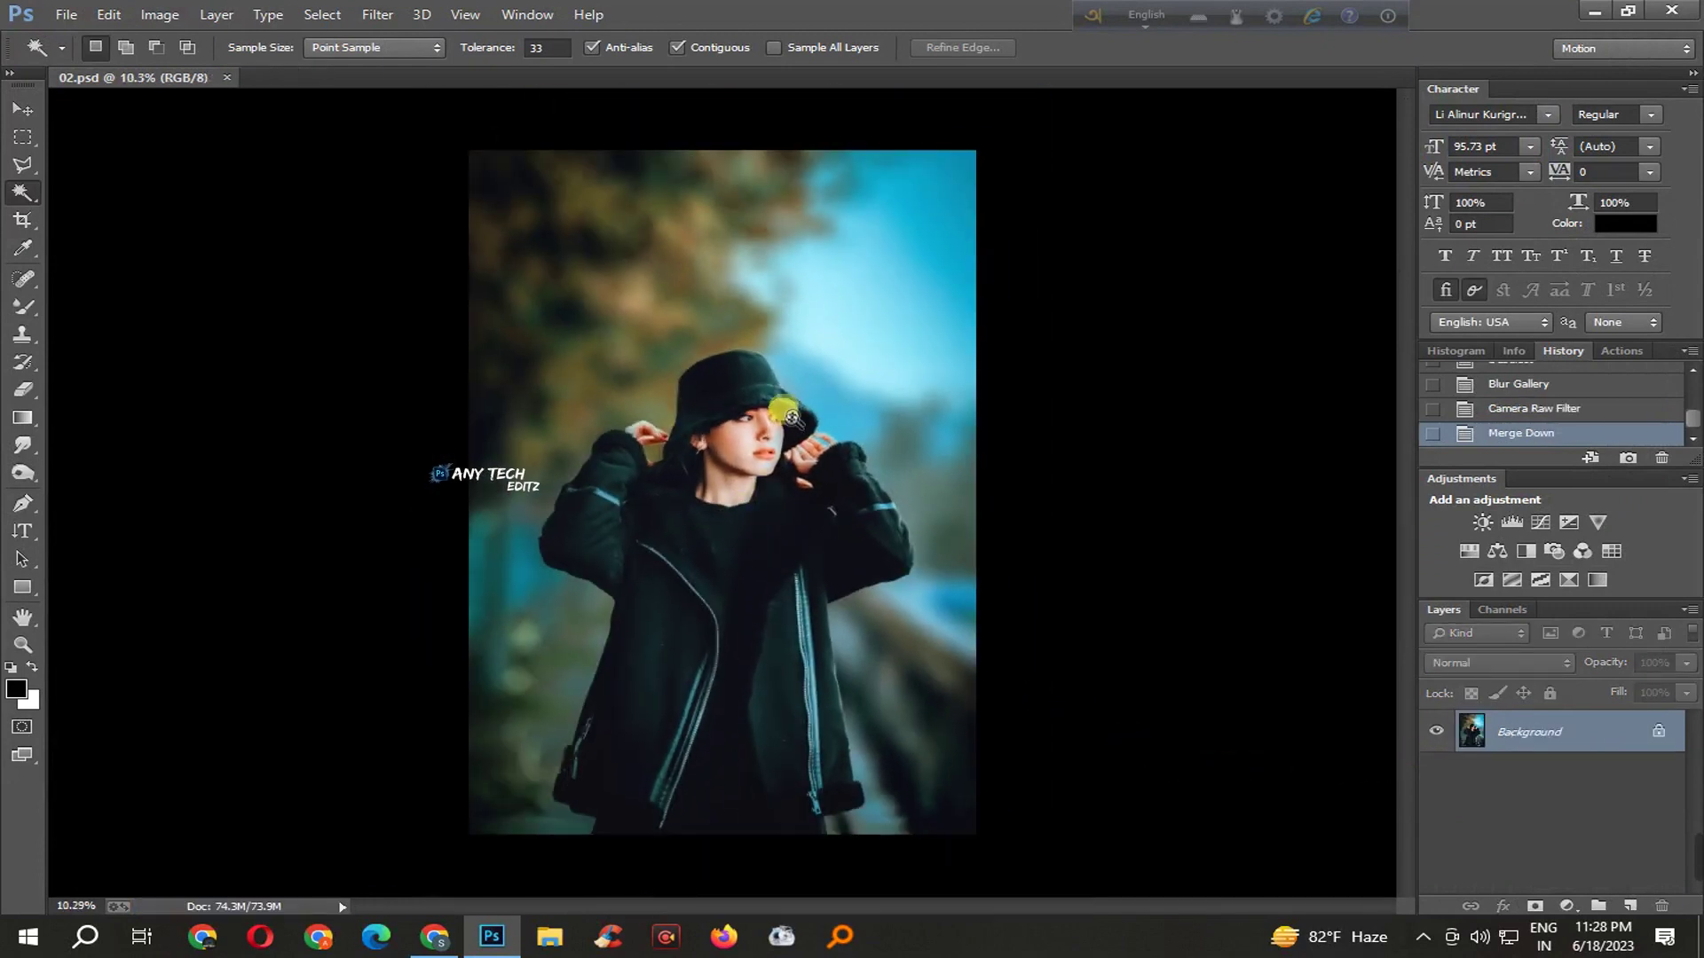
pyautogui.scroll(1, 798, 498)
pyautogui.press('v')
pyautogui.click(66, 14)
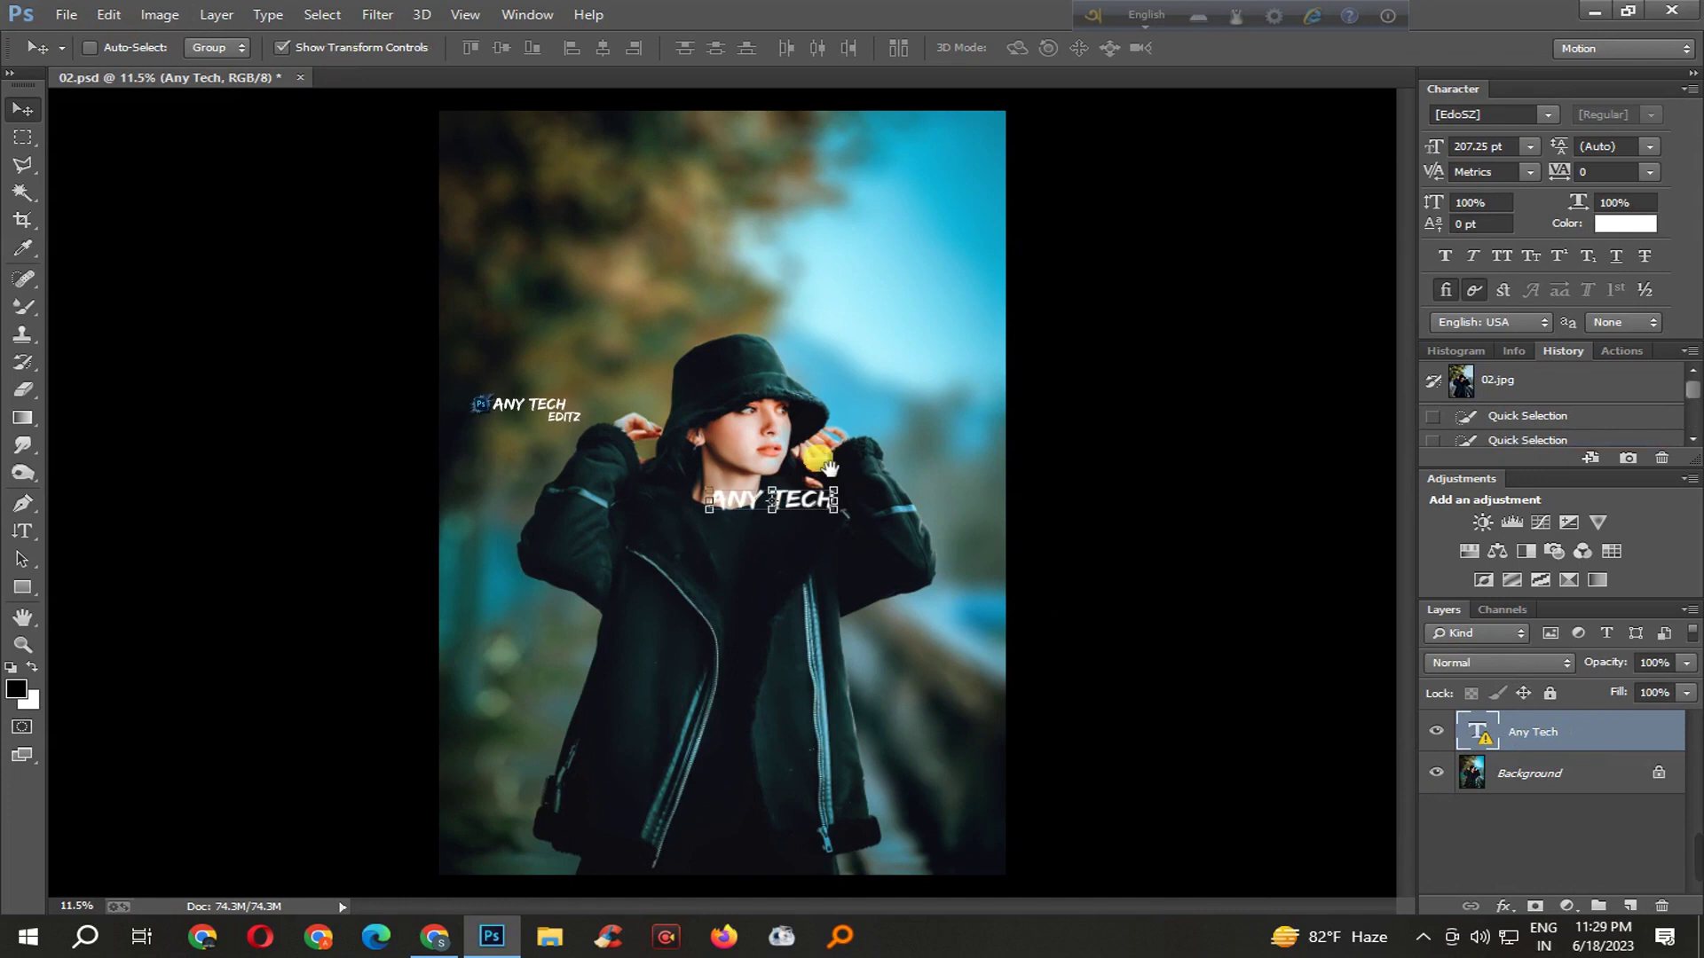
# - Move ANY TECH bottom-right, scale it to about 409 px wide, merge down and save
pyautogui.moveTo(811, 500); pyautogui.dragTo(964, 843)
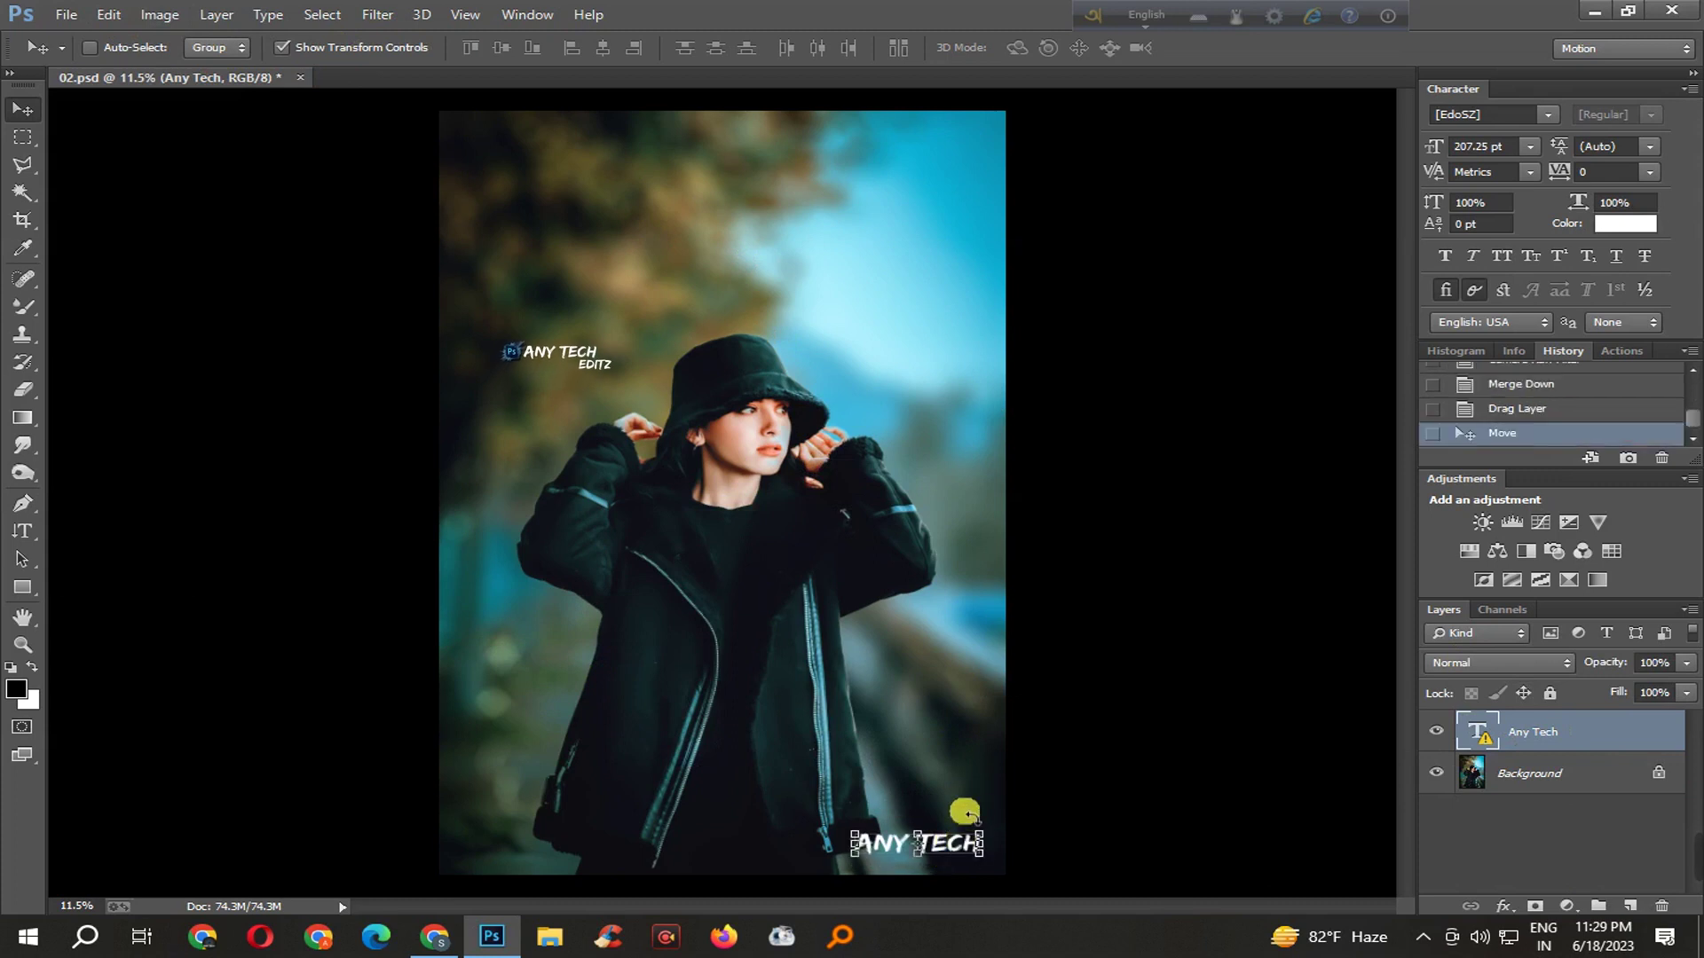
pyautogui.doubleClick(964, 813)
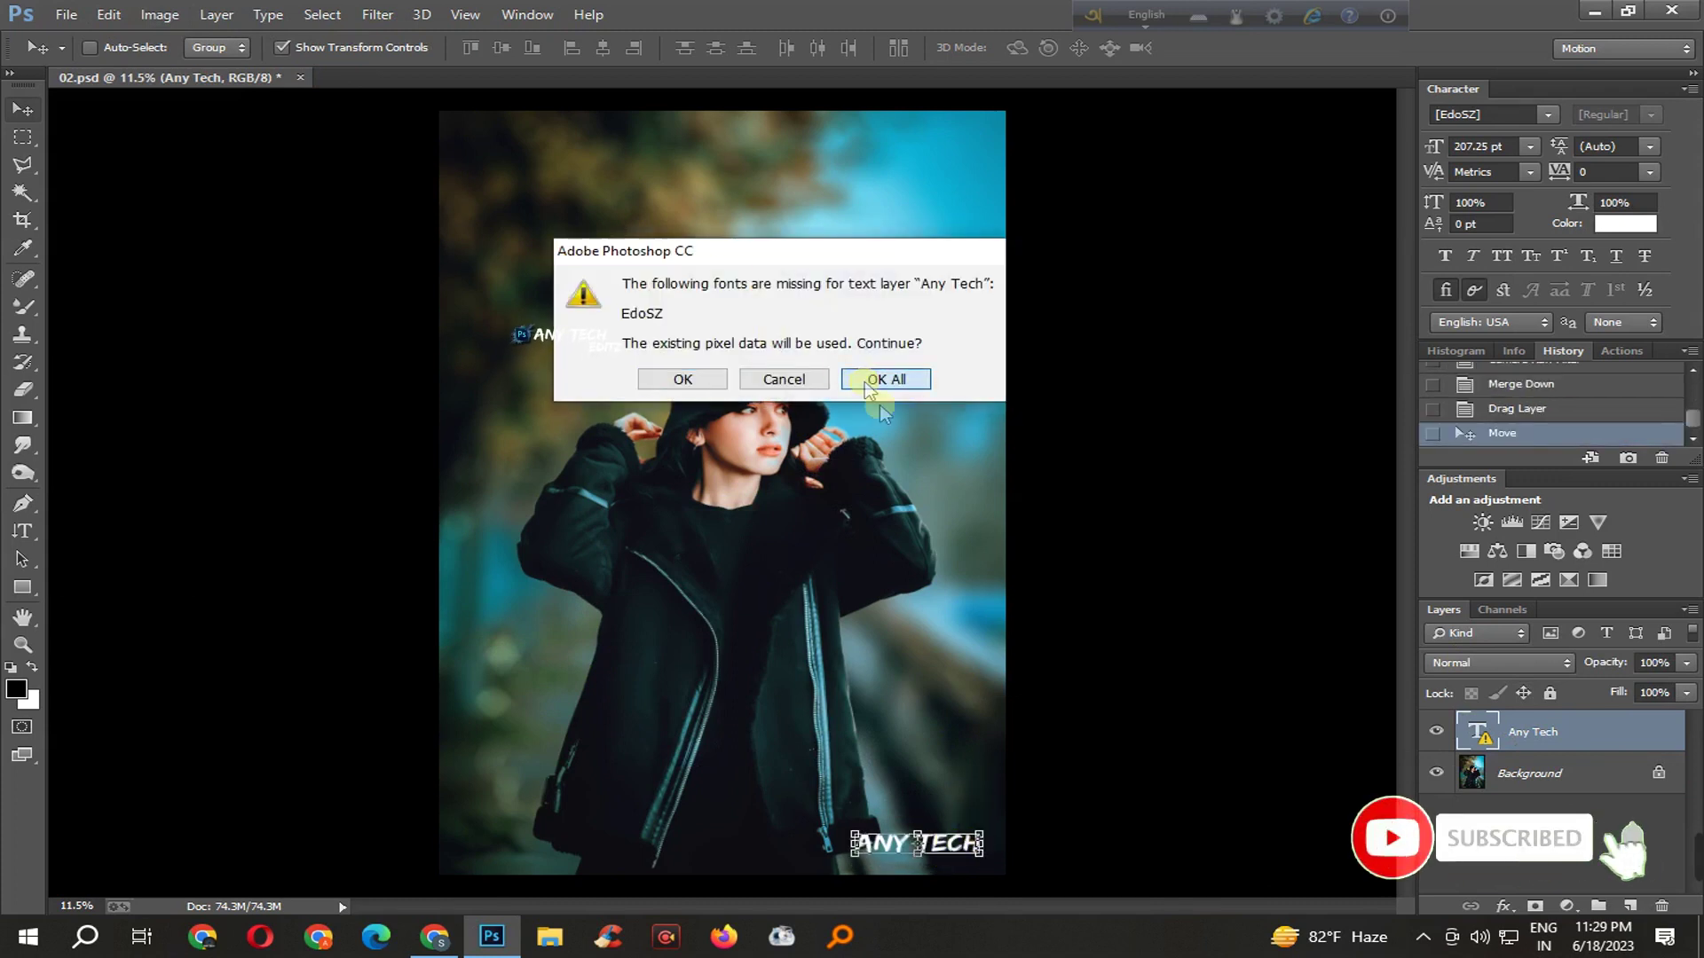
pyautogui.click(870, 382)
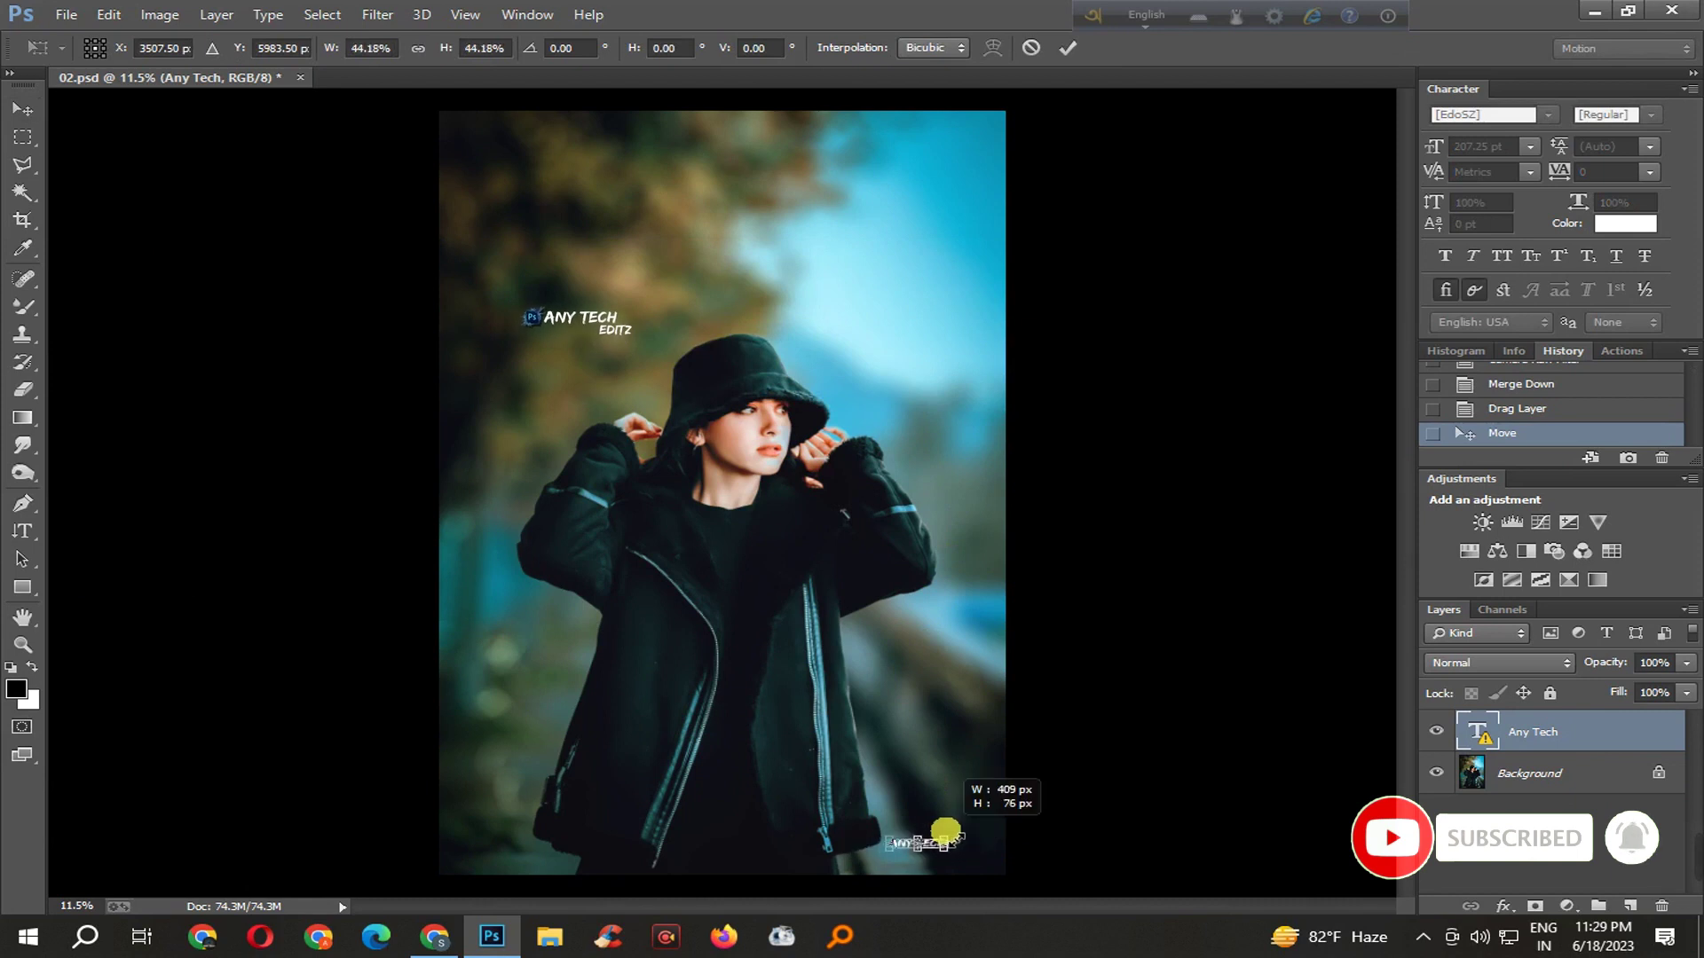
pyautogui.moveTo(981, 828); pyautogui.dragTo(960, 834)
pyautogui.press('Return')
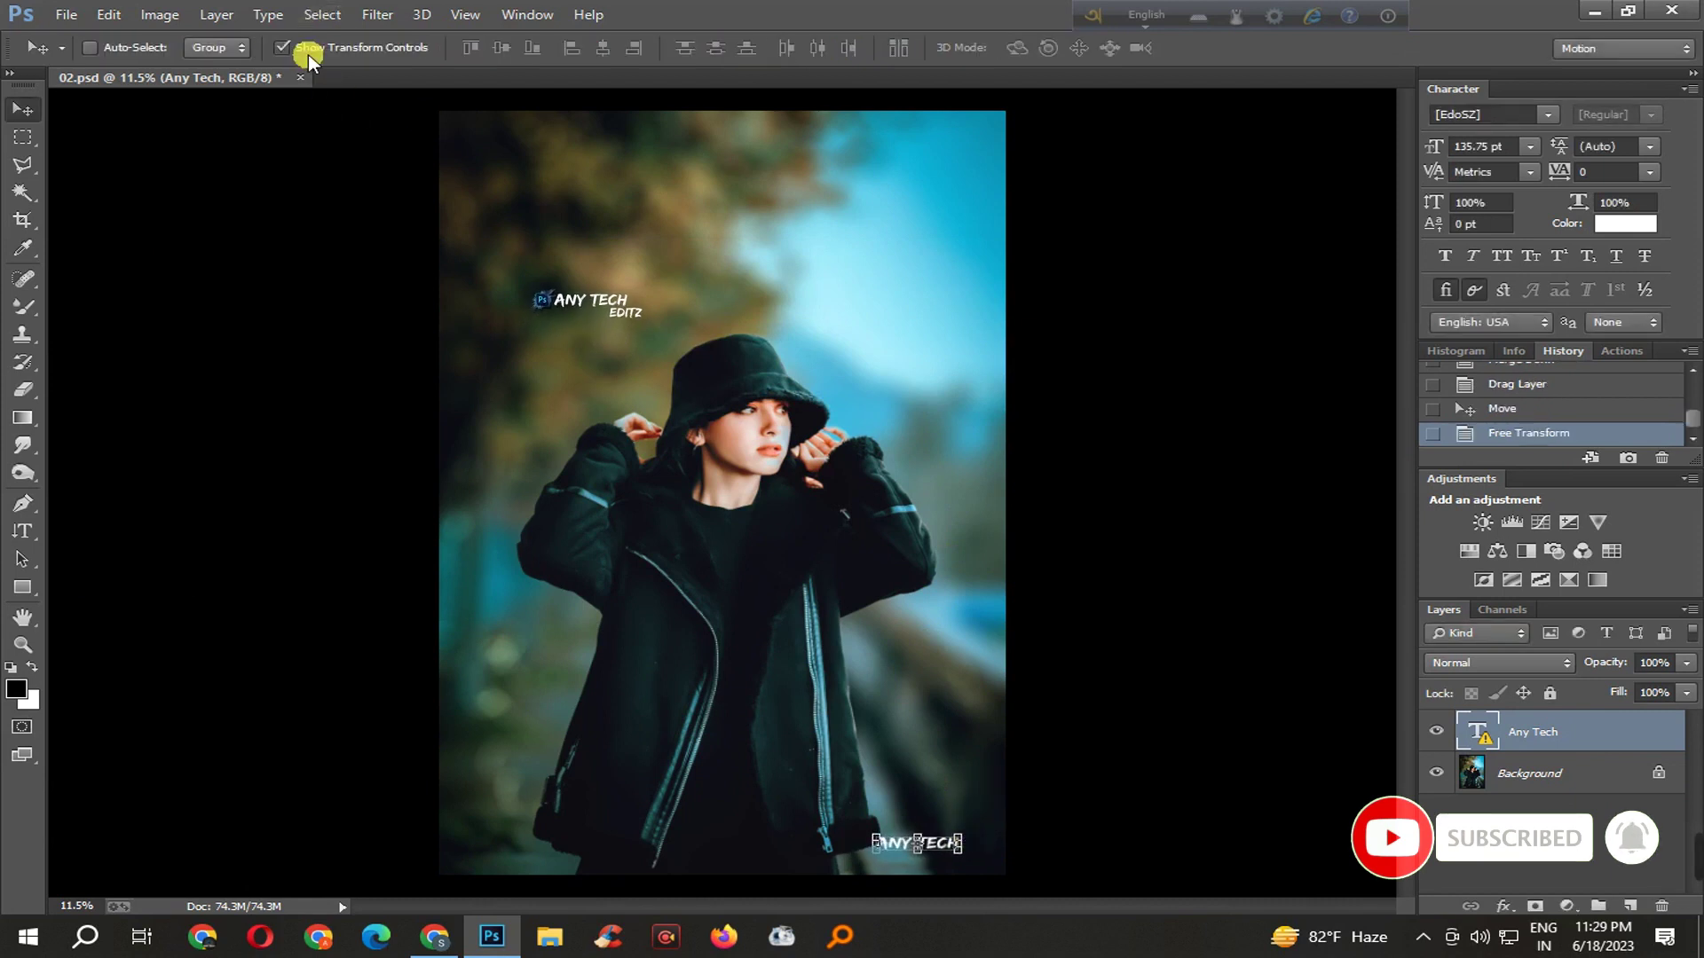
pyautogui.click(309, 53)
pyautogui.press('Right')
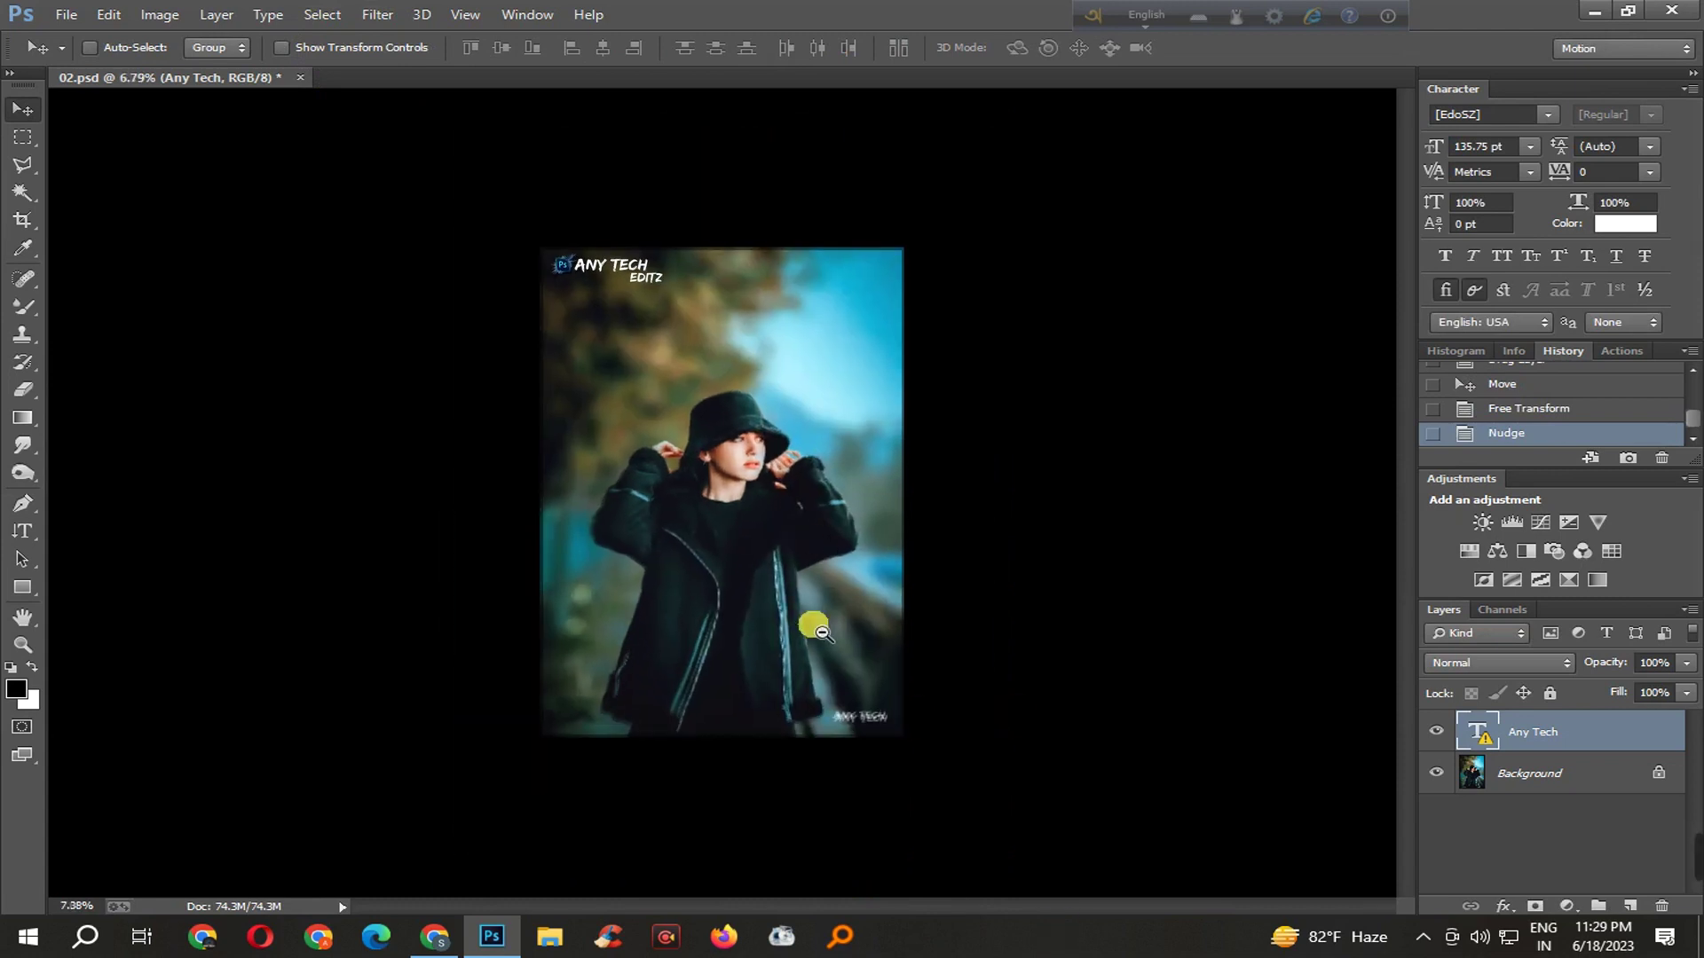
pyautogui.hotkey('ctrl', 'e')
pyautogui.hotkey('ctrl', 's')
# - Save the portrait as JPEG 02.jpg at Quality 12 (Maximum)
pyautogui.scroll(2, 830, 640)
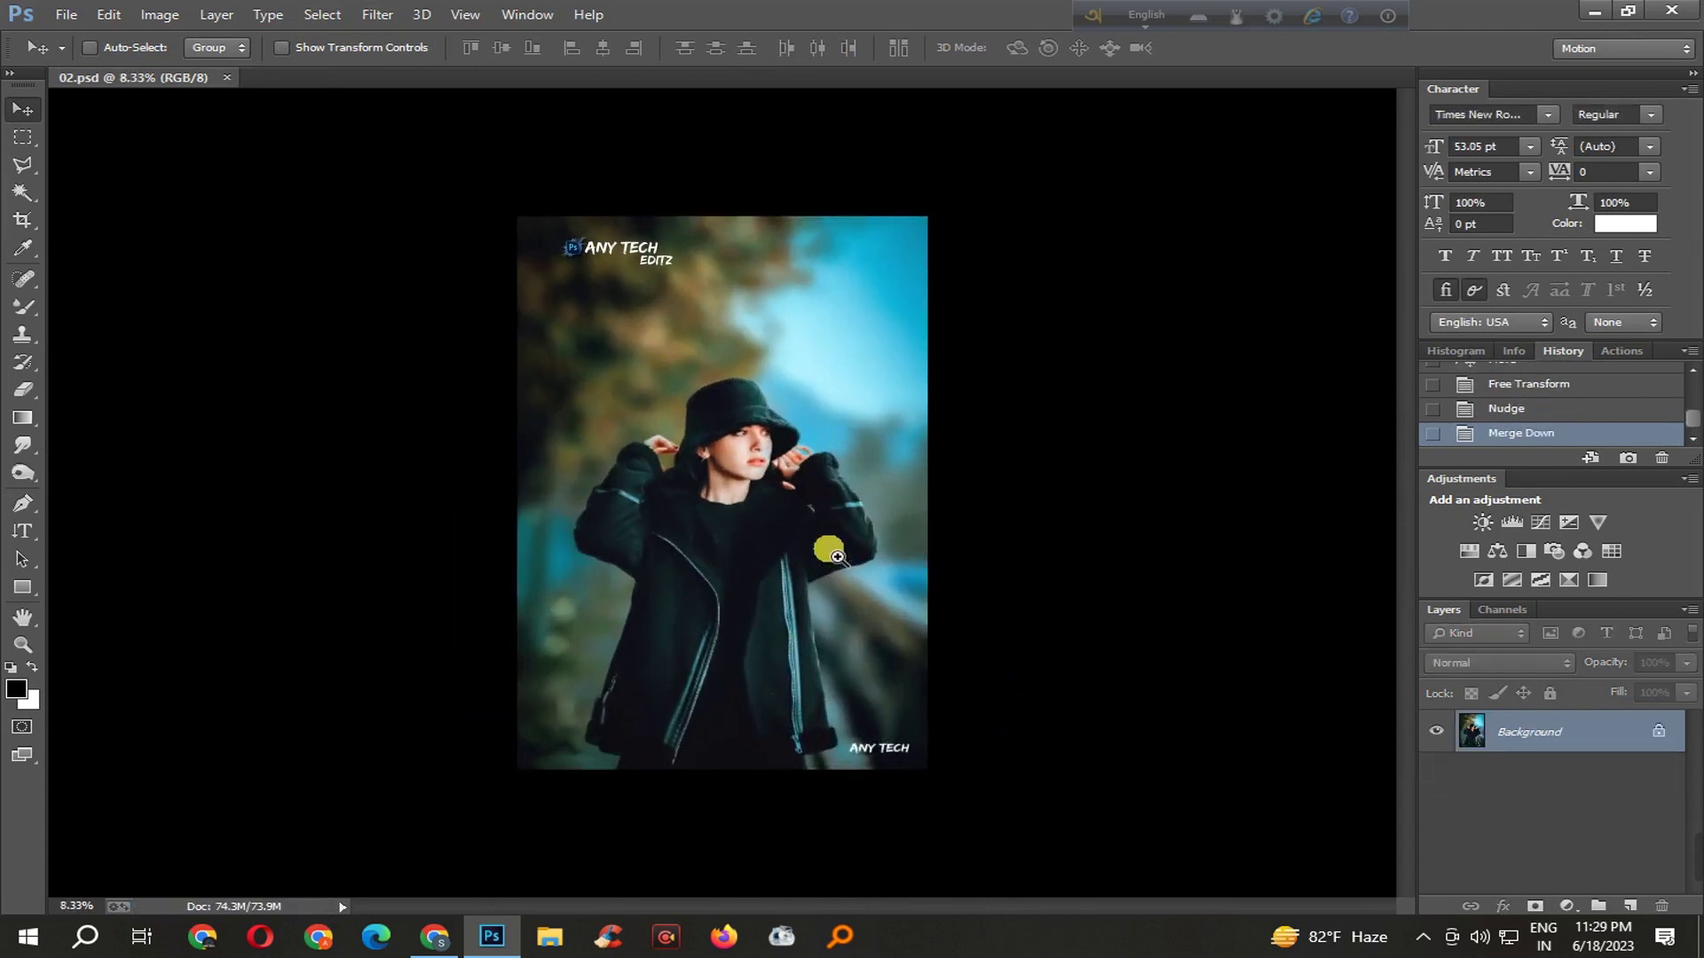
pyautogui.click(67, 14)
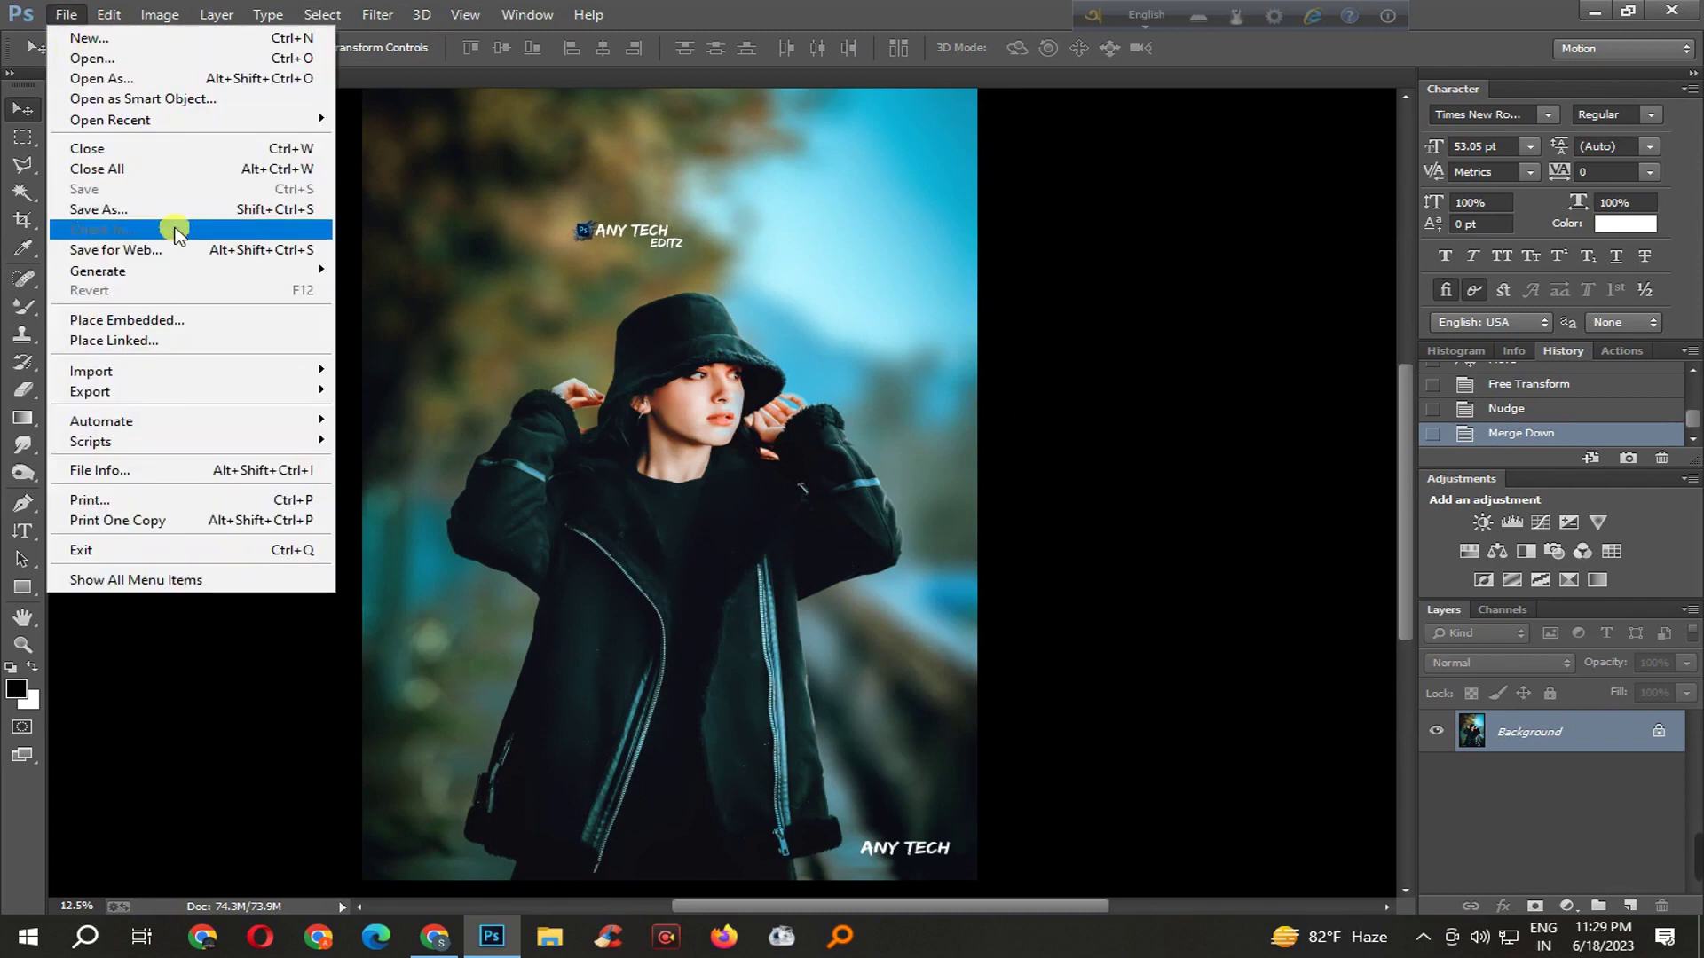
pyautogui.click(178, 213)
pyautogui.click(258, 712)
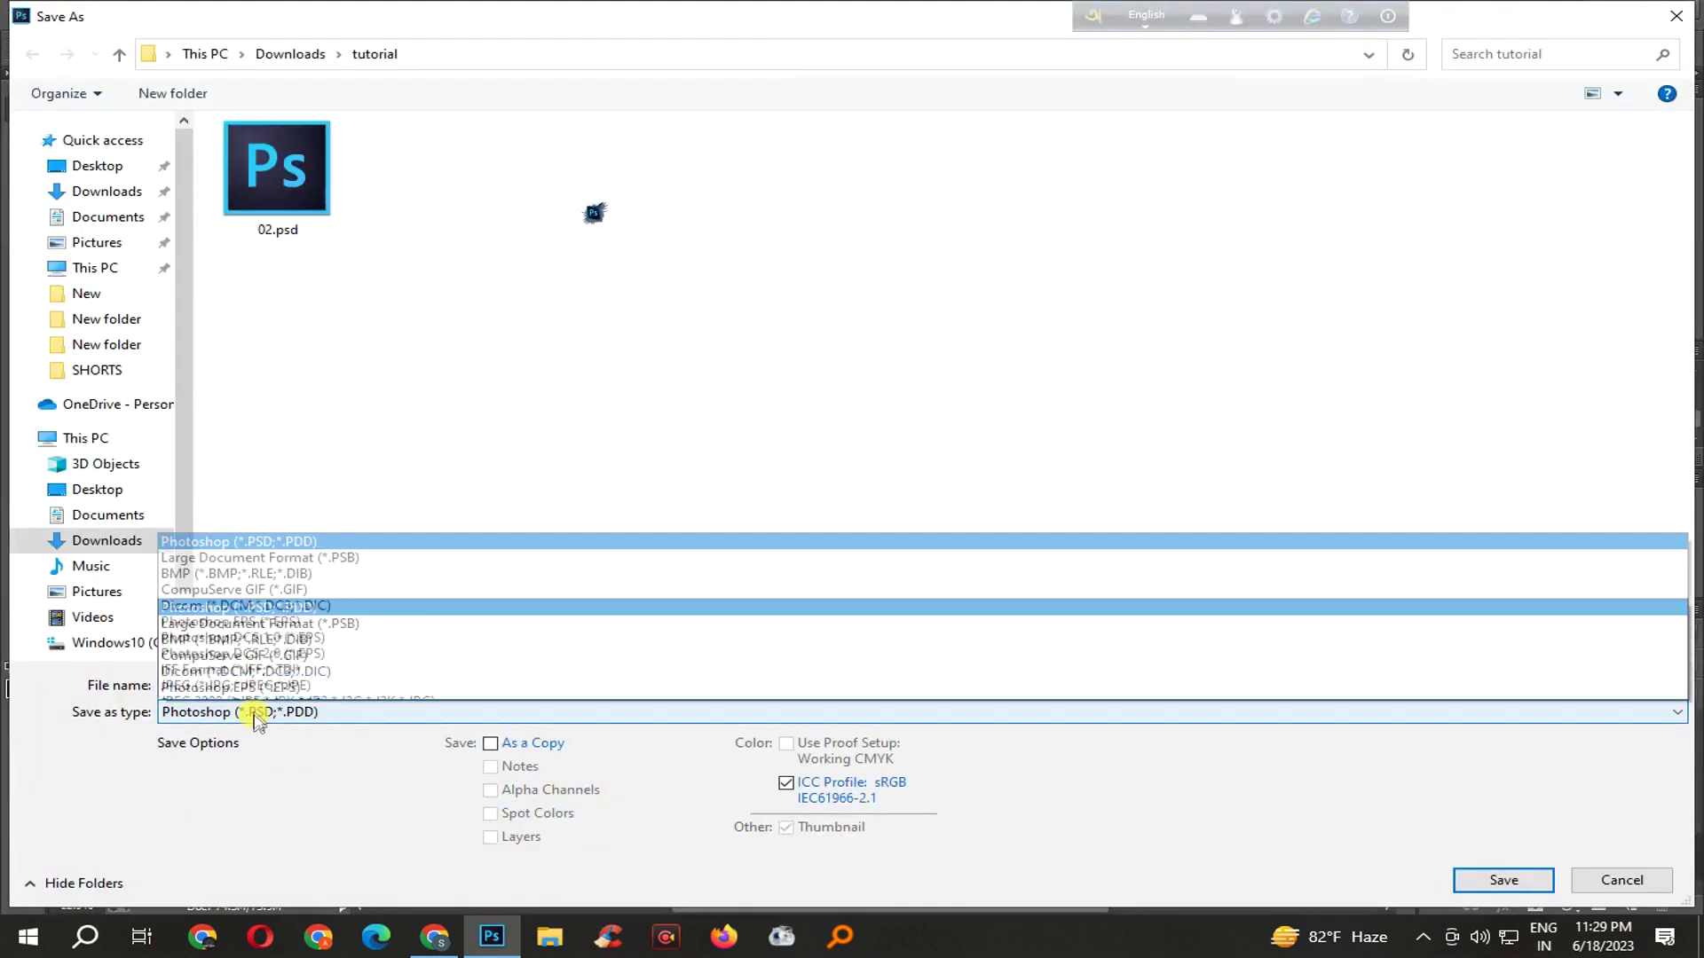
pyautogui.click(304, 500)
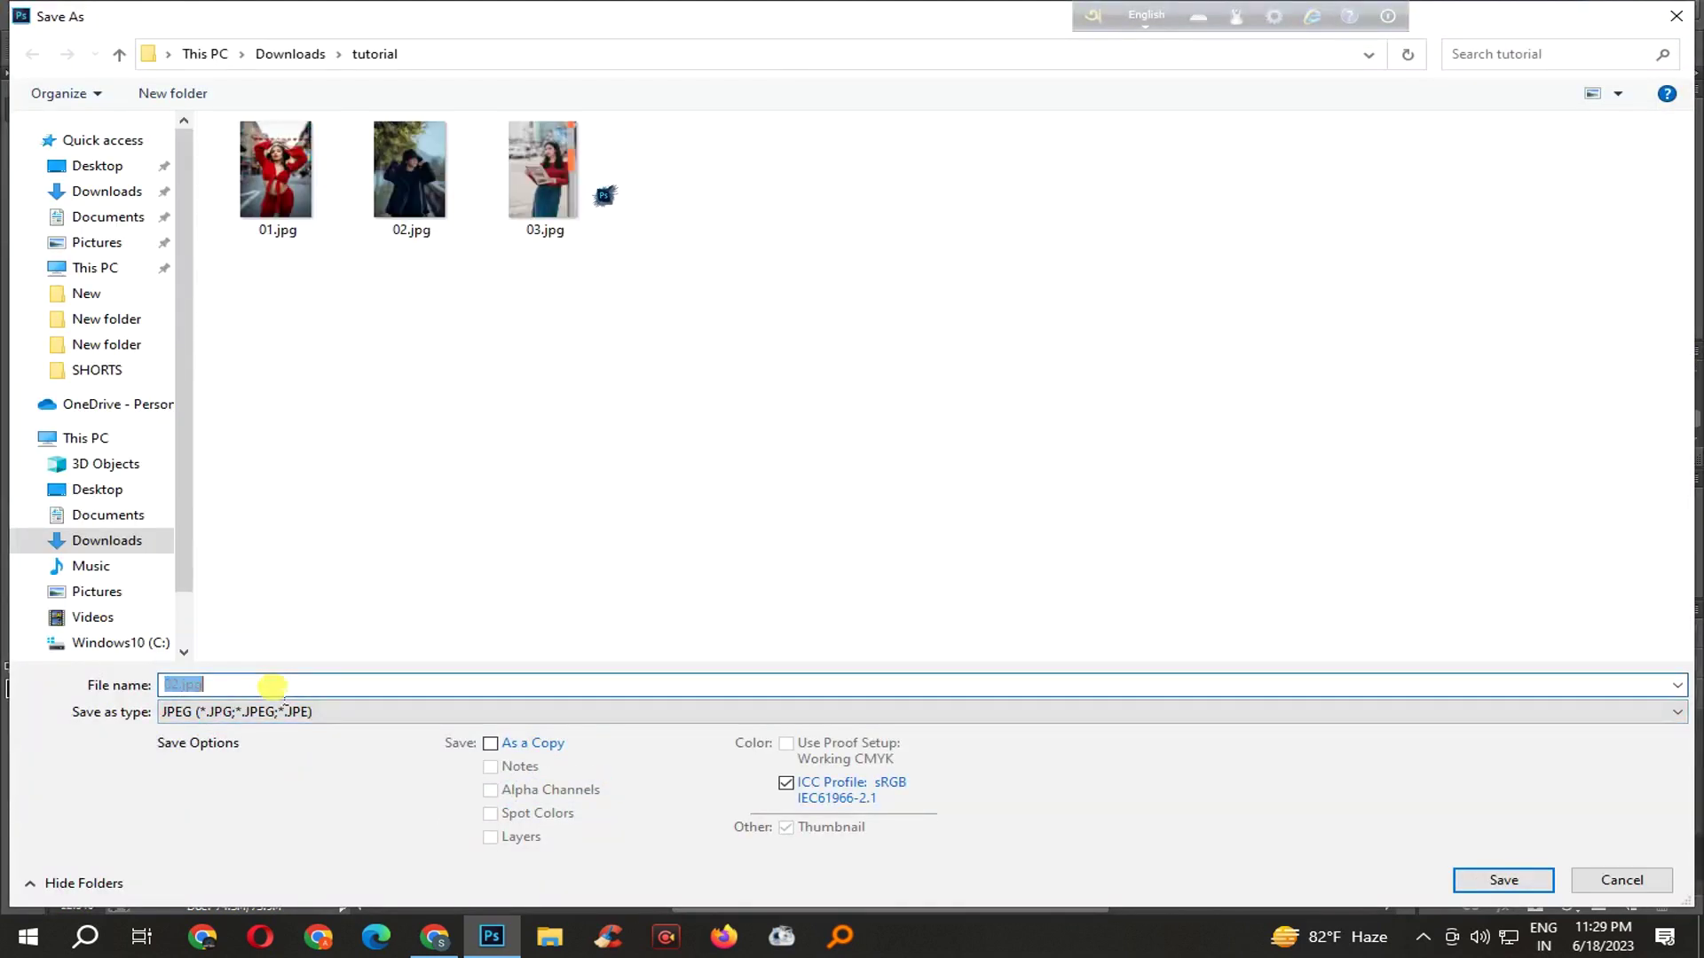
pyautogui.press('Return')
pyautogui.press('Return')
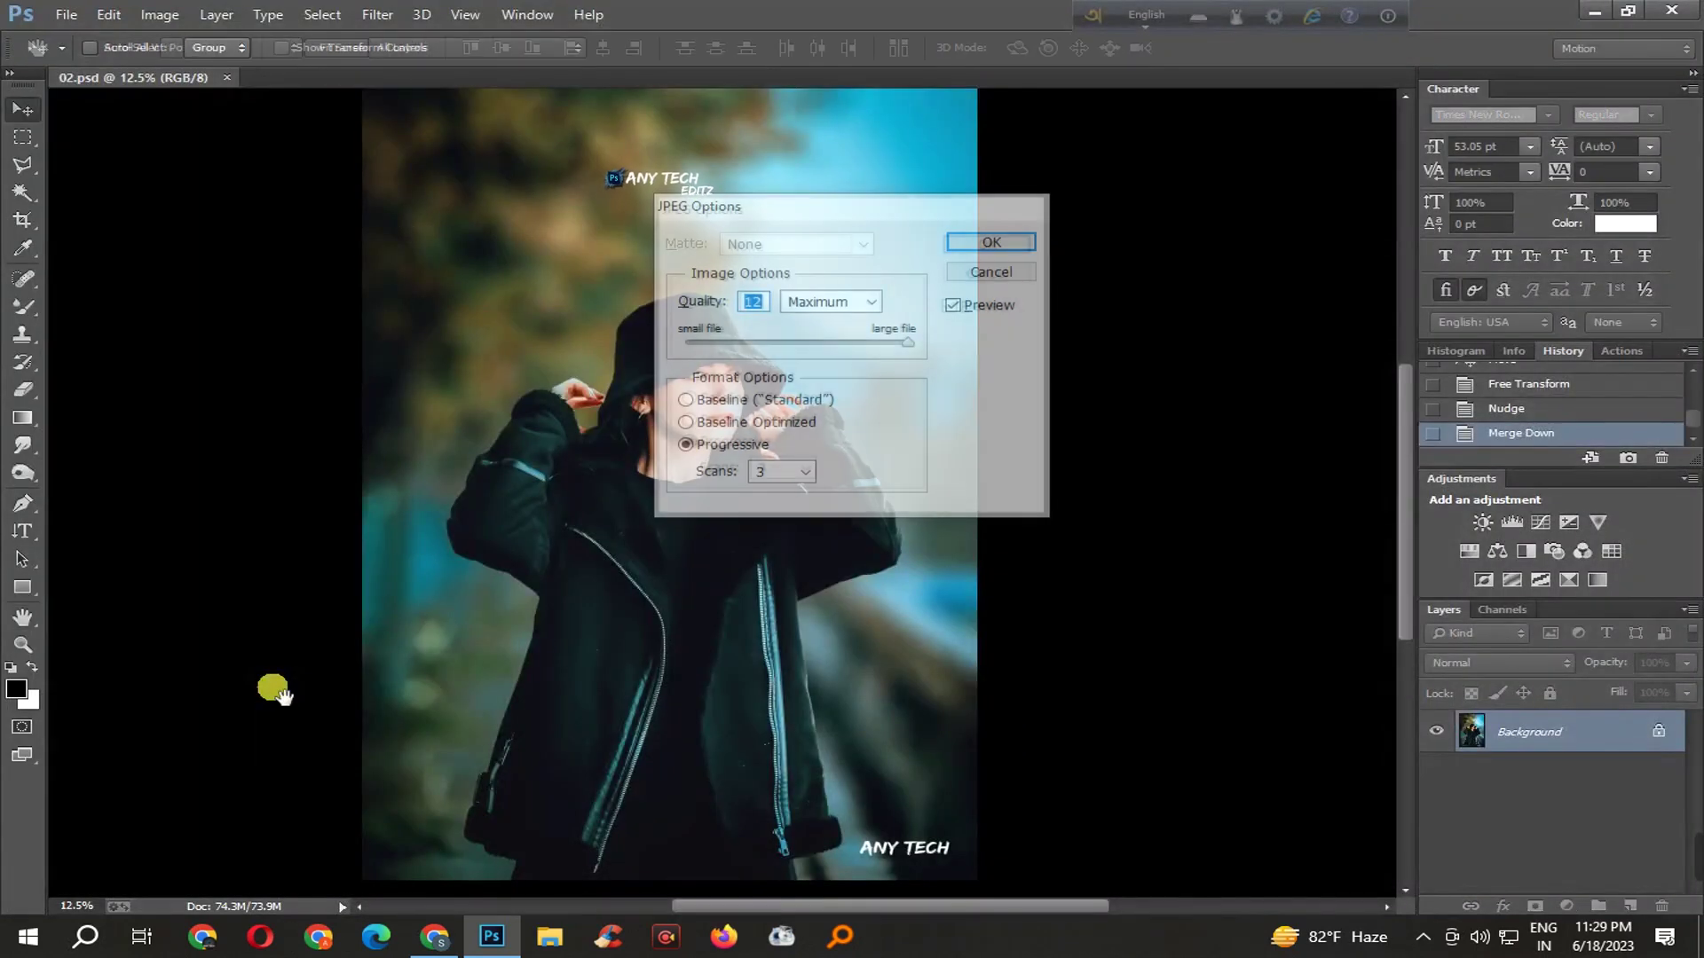